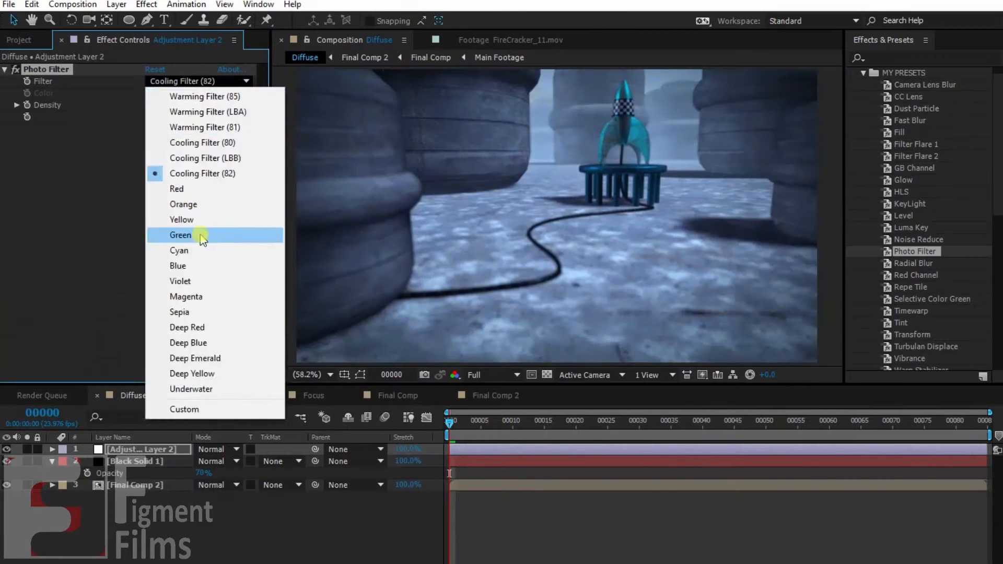
# Try the Yellow, Orange and Violet photo filters on the adjustment layer, and set the filter to Green.
pyautogui.click(209, 220)
pyautogui.click(208, 81)
pyautogui.click(208, 205)
pyautogui.click(208, 81)
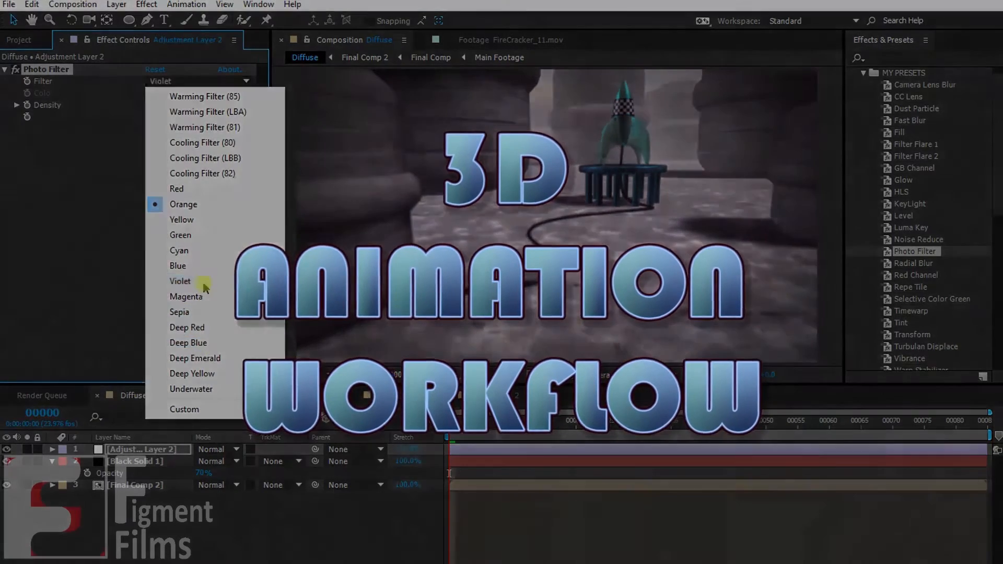
pyautogui.click(203, 283)
pyautogui.click(221, 82)
pyautogui.click(193, 234)
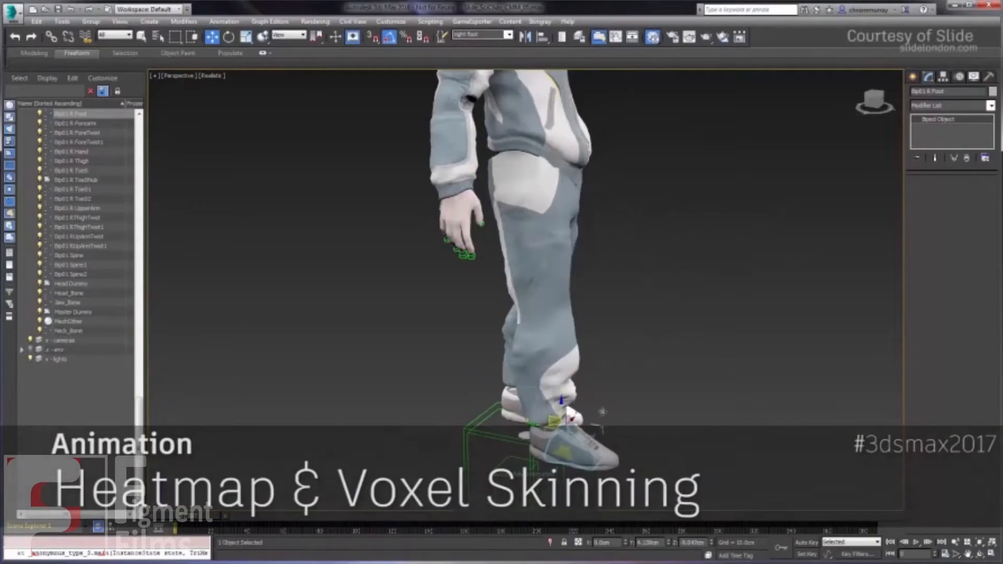
pyautogui.click(963, 395)
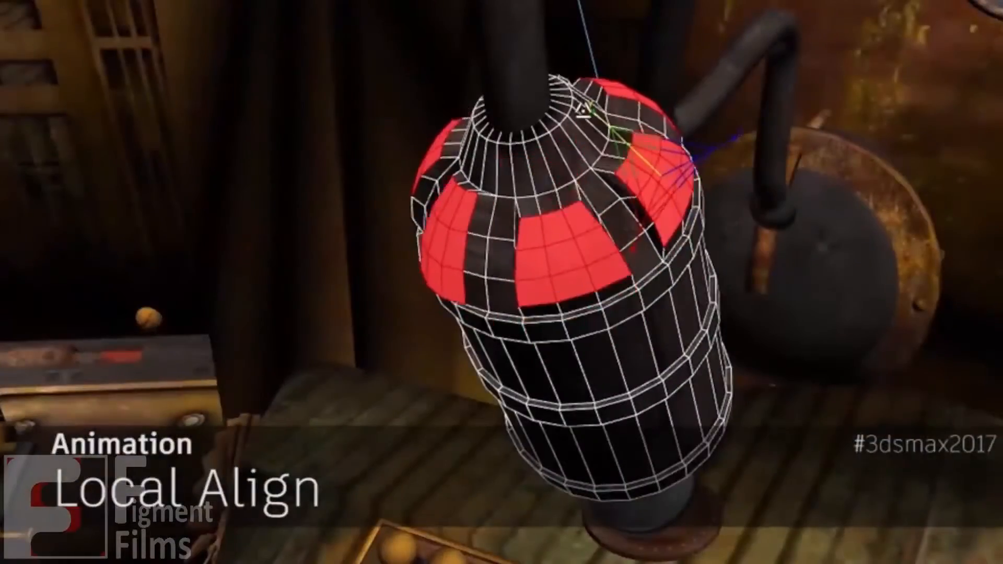
pyautogui.rightClick(650, 190)
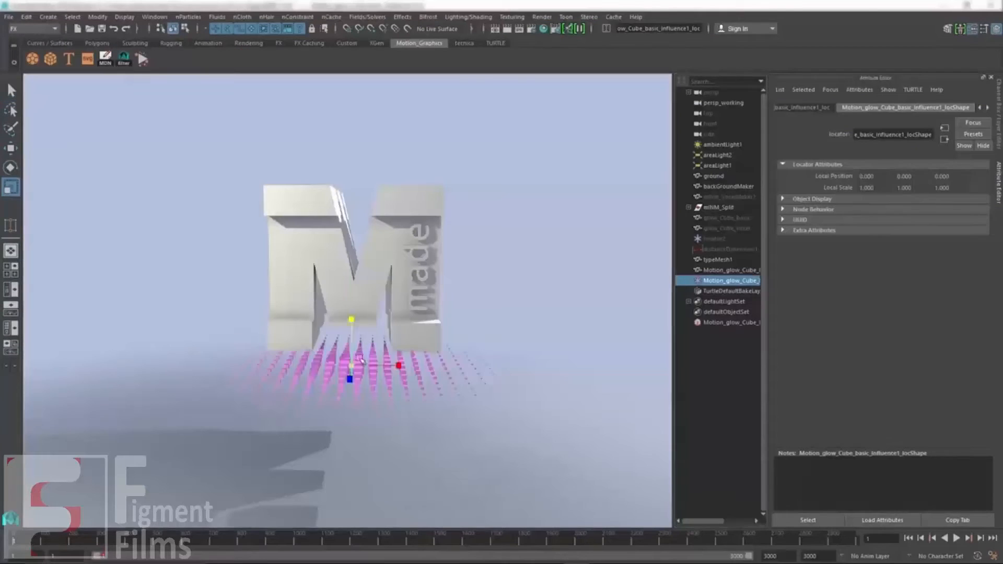
# Scale the influence locator to enlarge its effect on the purple cube grid, and move it across the ground.
pyautogui.moveTo(351, 318); pyautogui.dragTo(354, 333)
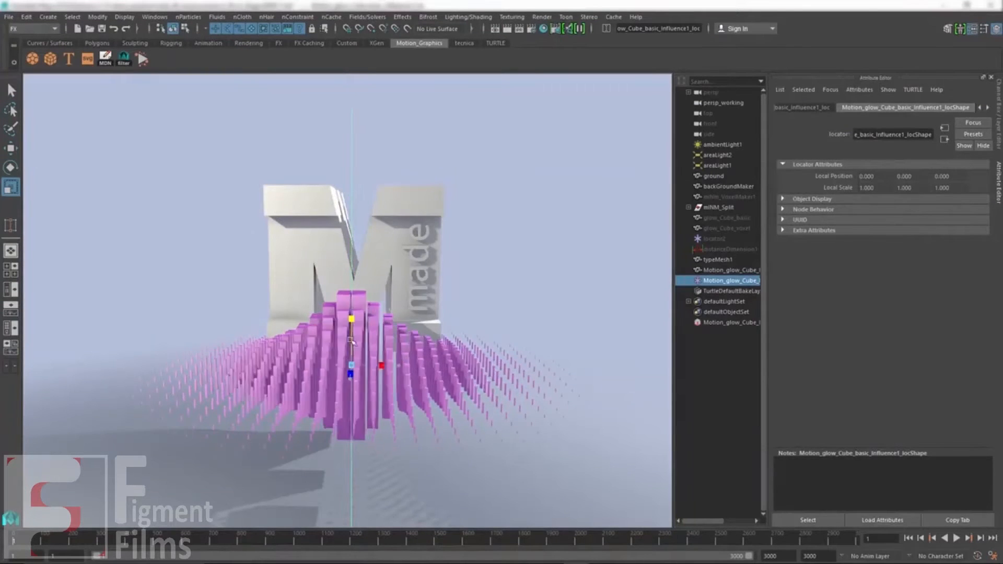
pyautogui.press('w')
pyautogui.moveTo(407, 352); pyautogui.dragTo(659, 345)
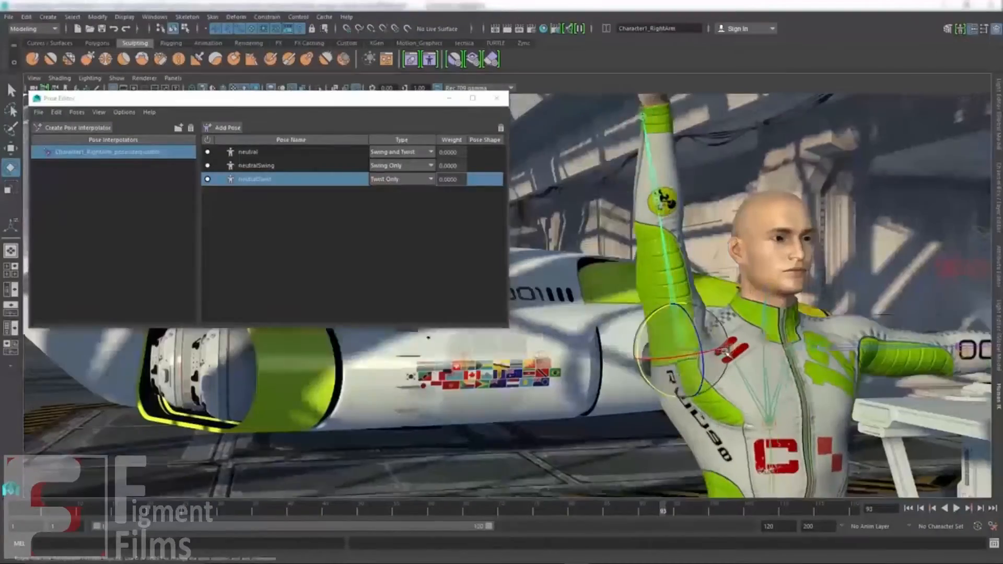
pyautogui.click(305, 370)
pyautogui.click(87, 59)
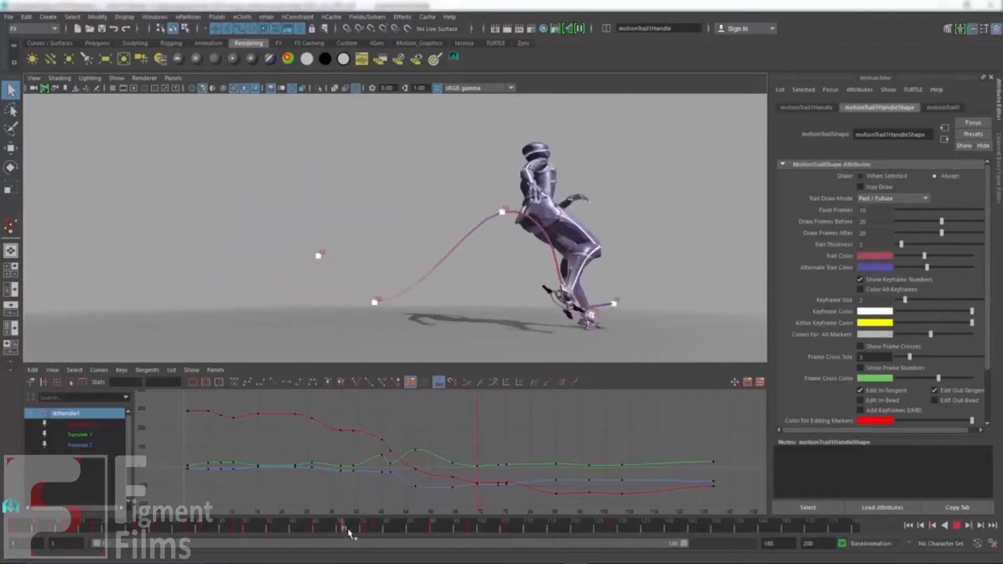
pyautogui.moveTo(272, 530); pyautogui.dragTo(260, 529)
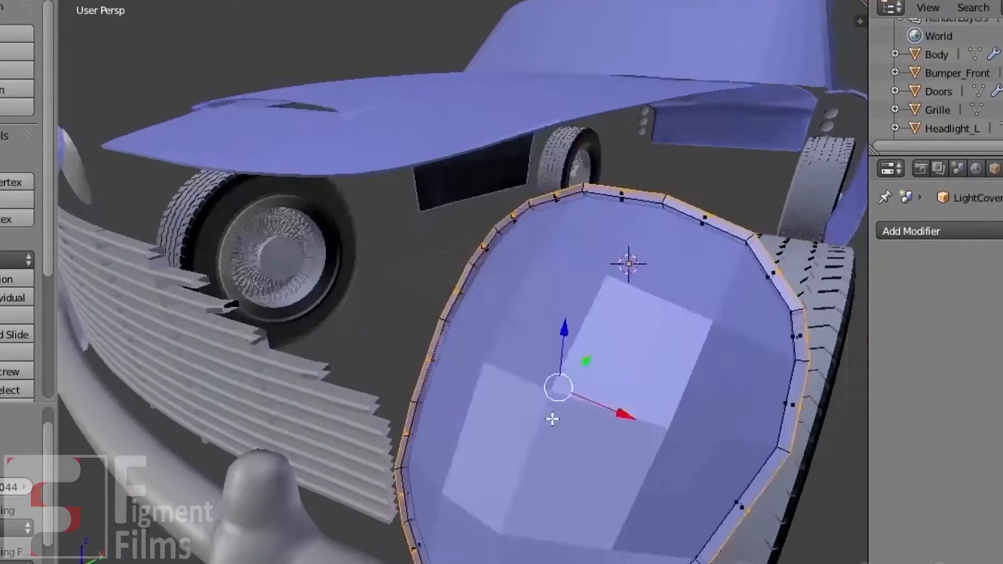
pyautogui.moveTo(553, 416); pyautogui.dragTo(551, 351, button='middle')
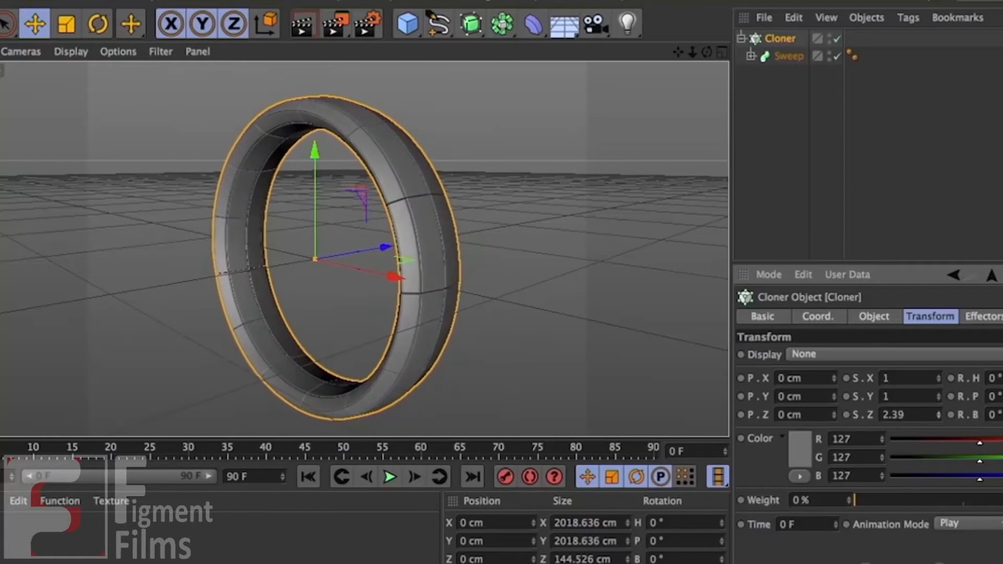
# Increase the Cloner's Z scale in its transform settings.
pyautogui.moveTo(939, 415); pyautogui.dragTo(939, 401)
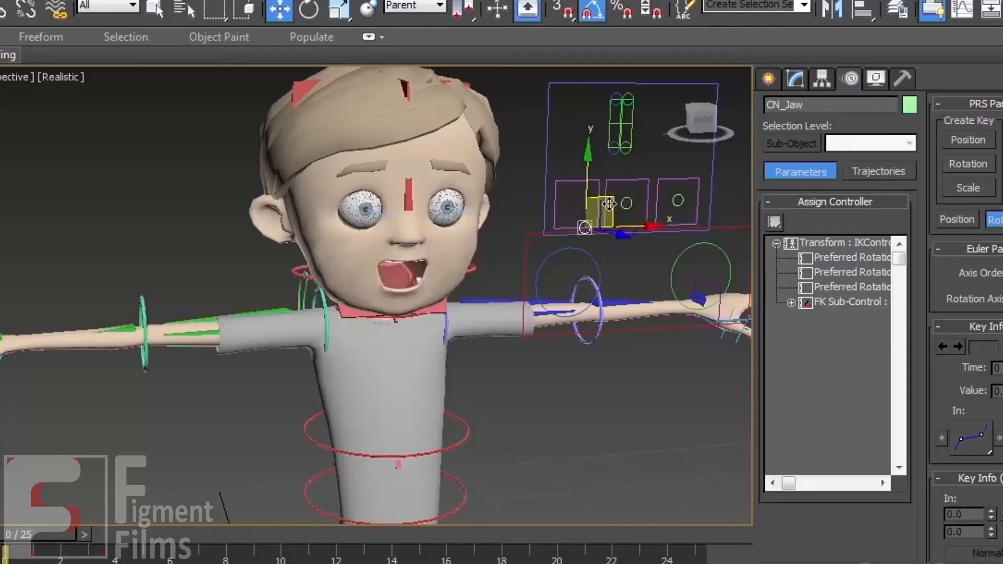
# Move the CN_Jaw control within the facial rig to reshape the boy's open mouth.
pyautogui.moveTo(597, 207); pyautogui.dragTo(562, 179)
pyautogui.moveTo(554, 213); pyautogui.dragTo(586, 180)
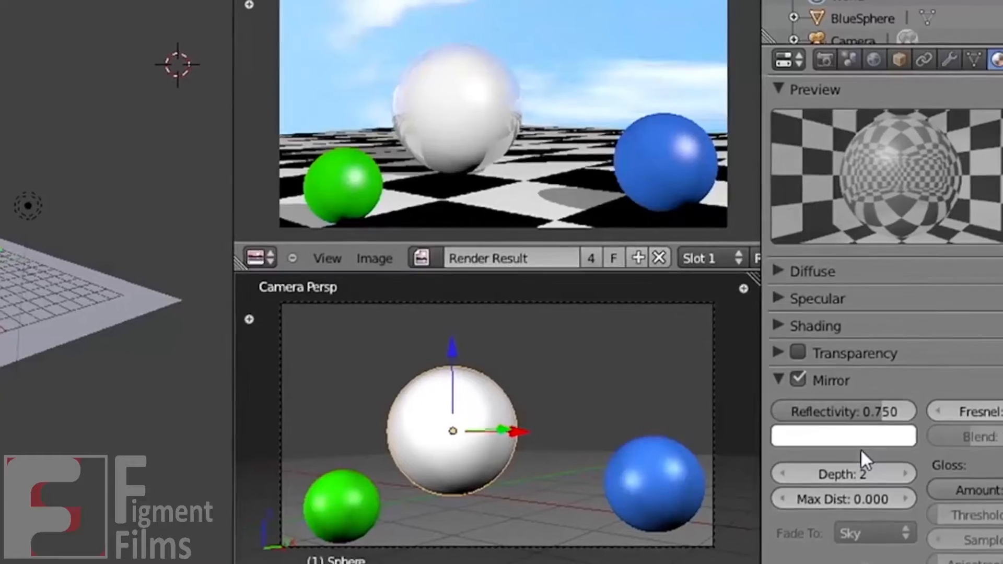
# Render the scene with the mirror material on the white sphere.
pyautogui.press('F12')
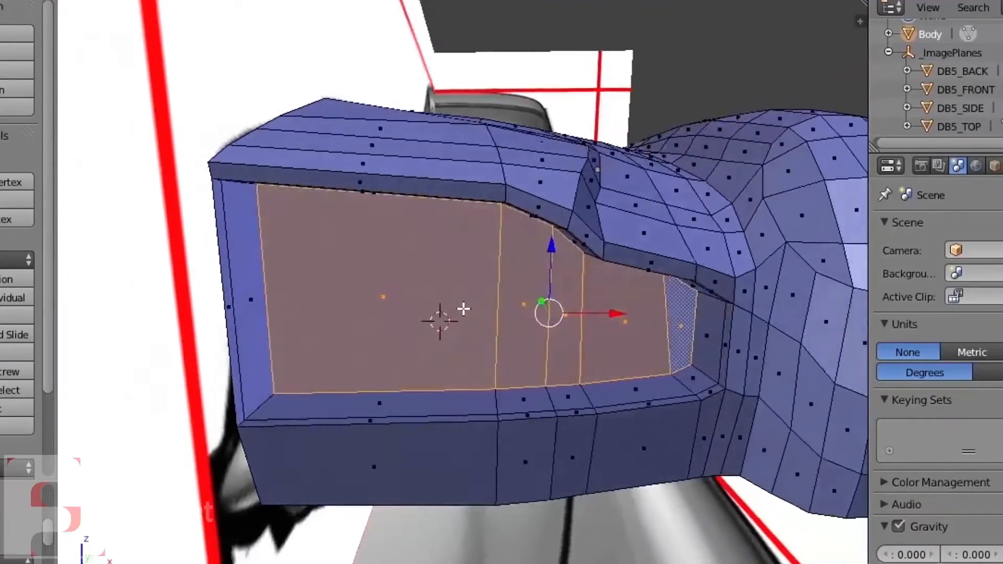
# Delete the selected faces that fill the side window opening of the car body.
pyautogui.moveTo(464, 310); pyautogui.dragTo(421, 309, button='middle')
pyautogui.press('x')
pyautogui.click(423, 312)
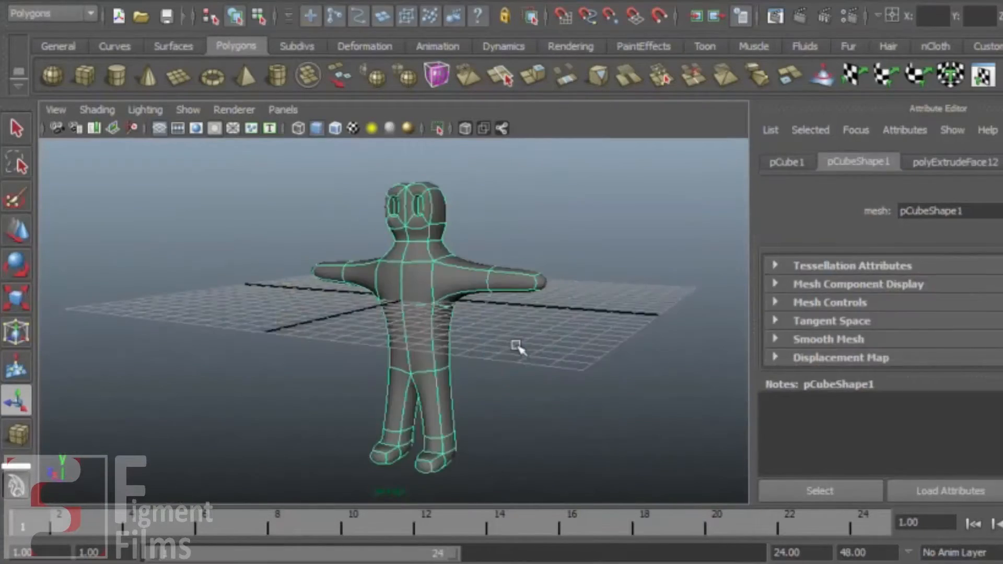
pyautogui.click(517, 347)
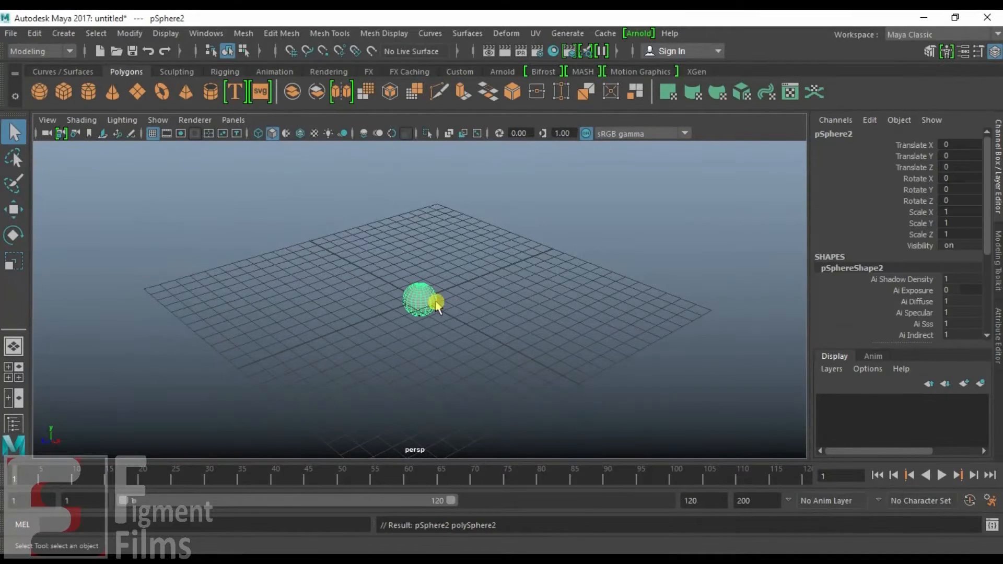
# Scale the sphere along the vertical axis to stretch it into a tall ellipsoid.
pyautogui.press('r')
pyautogui.scroll(5, 433, 302)
pyautogui.moveTo(417, 233); pyautogui.dragTo(416, 105)
pyautogui.scroll(-3, 415, 220)
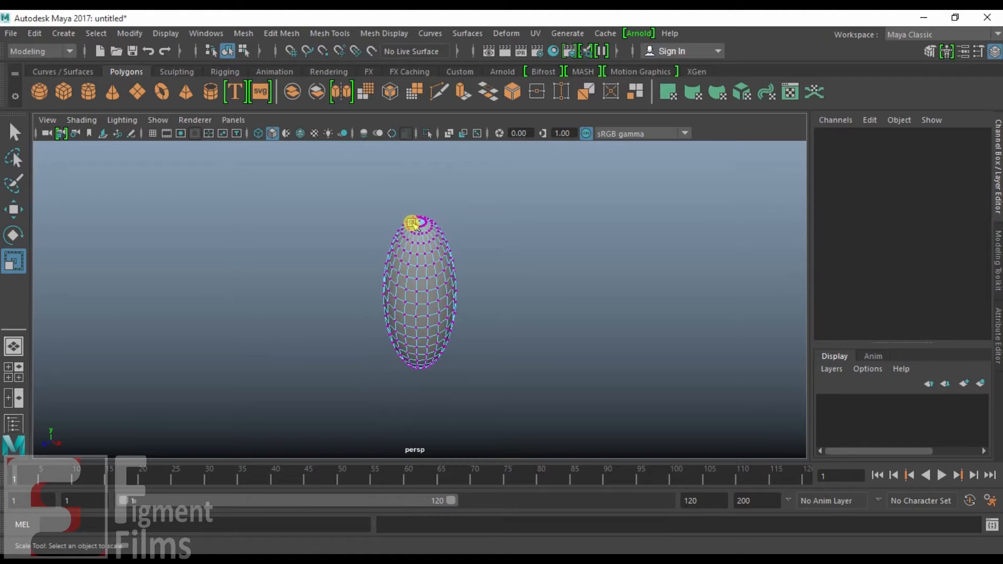
# Select the ellipsoid's top vertex and enable soft selection with a falloff radius of about 1.8.
pyautogui.click(412, 225)
pyautogui.scroll(5, 413, 225)
pyautogui.press('q')
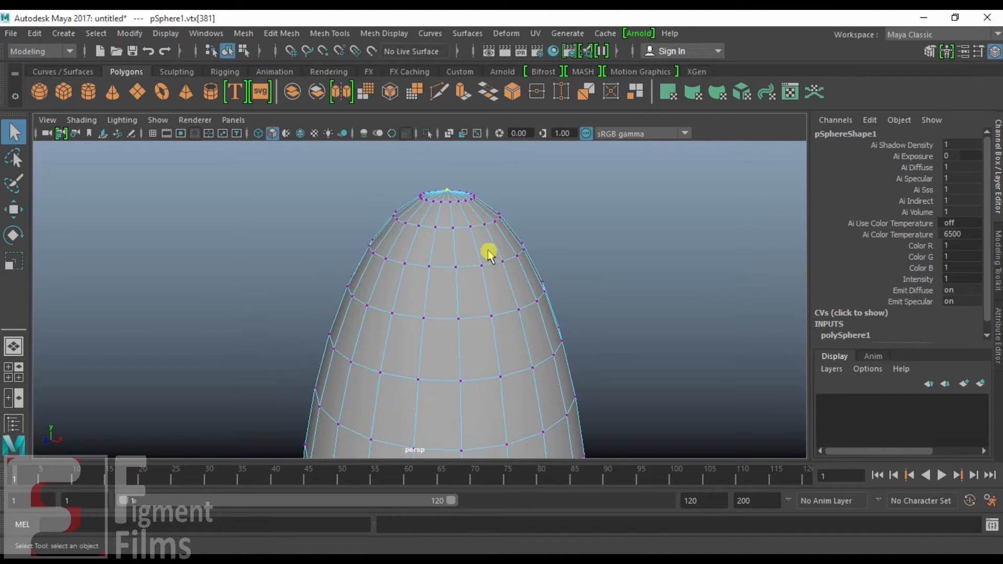
pyautogui.scroll(-5, 419, 228)
pyautogui.press('b')
pyautogui.moveTo(441, 247); pyautogui.dragTo(309, 271, button='middle')
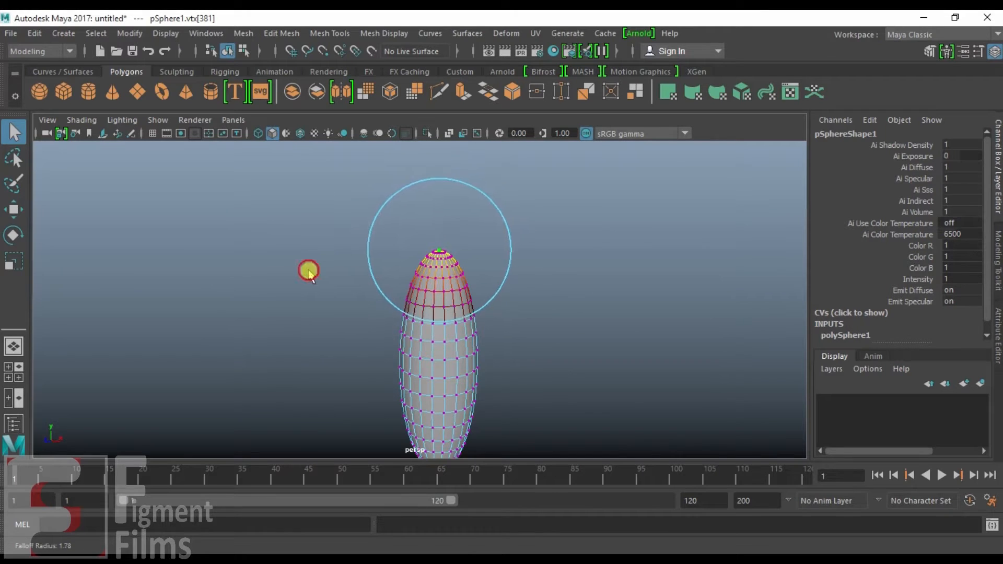
pyautogui.press('w')
pyautogui.moveTo(436, 206); pyautogui.dragTo(435, 202)
pyautogui.hotkey('ctrl', 'z')
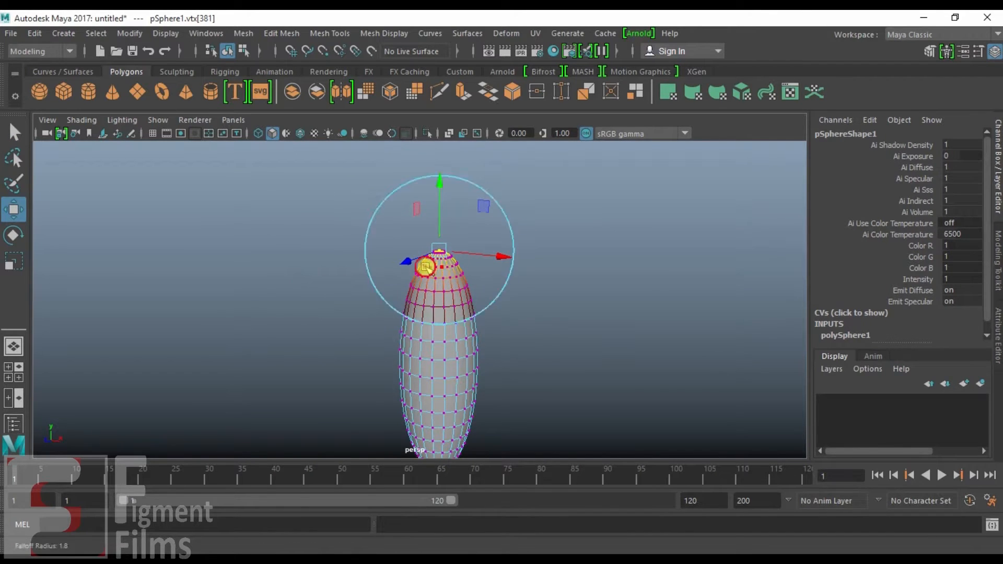
# Give the soft selection a linear falloff curve, and pull the top vertex up into a point using falloff radii of 1.27 and 0.79.
pyautogui.click(998, 405)
pyautogui.moveTo(988, 213); pyautogui.dragTo(985, 368)
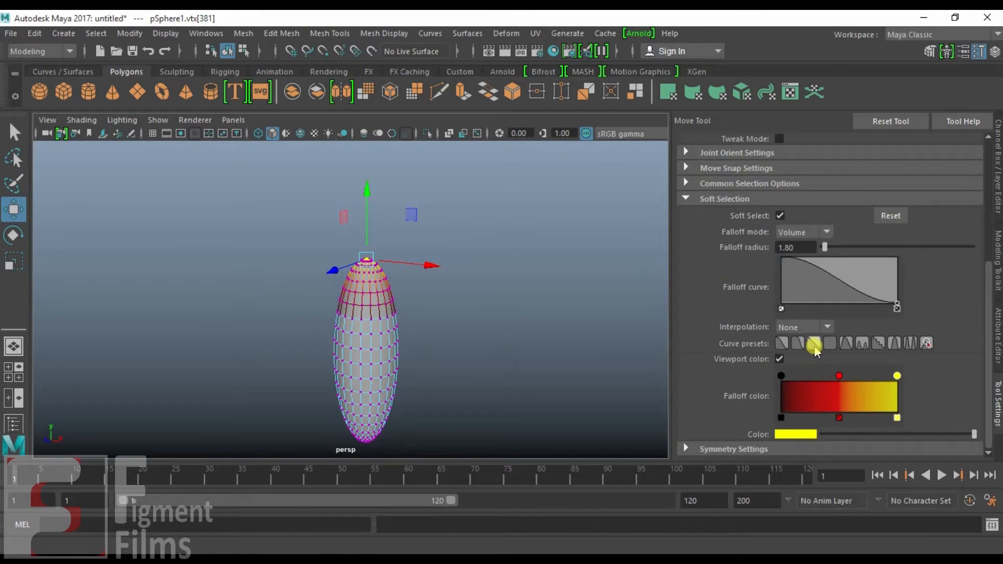
pyautogui.moveTo(366, 187); pyautogui.dragTo(365, 175)
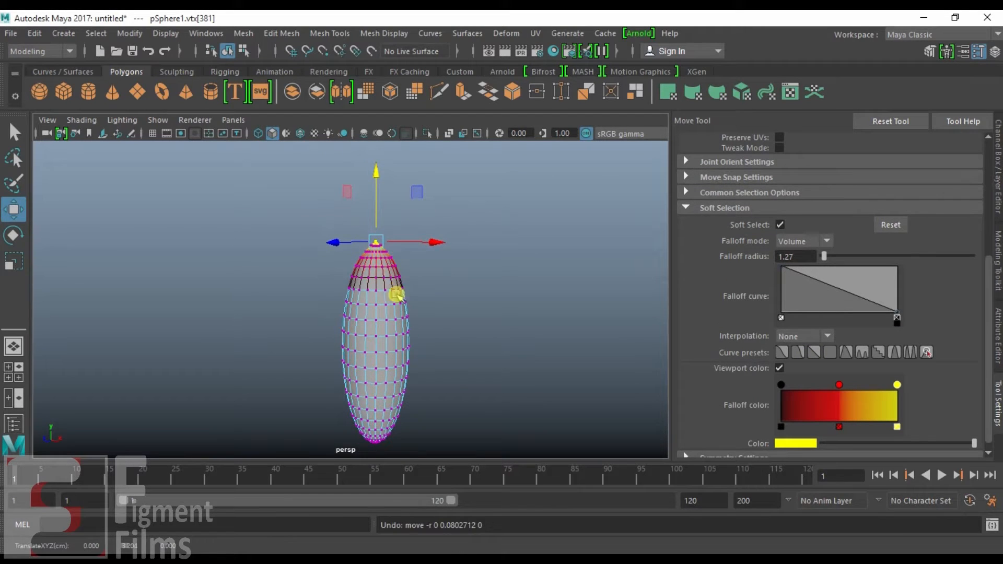
pyautogui.moveTo(396, 294); pyautogui.dragTo(345, 263, button='middle')
pyautogui.moveTo(374, 173); pyautogui.dragTo(372, 172)
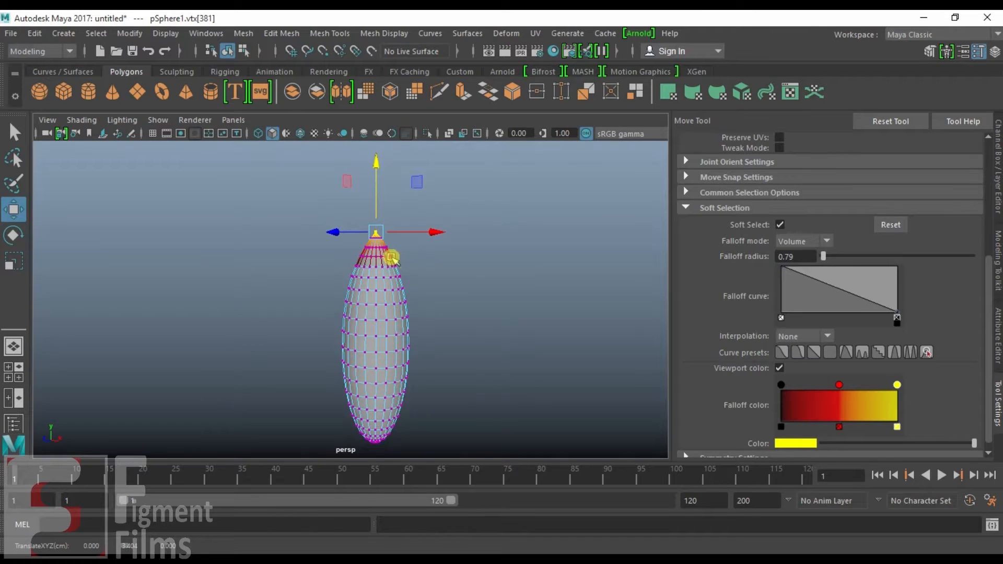
# Select the horizontal edge loop around the middle of the body and bevel it into a narrow band.
pyautogui.moveTo(476, 225)
pyautogui.mouseDown(button='right')
pyautogui.moveTo(478, 262)
pyautogui.moveTo(520, 205)
pyautogui.moveTo(481, 213)
pyautogui.mouseUp(button='right')
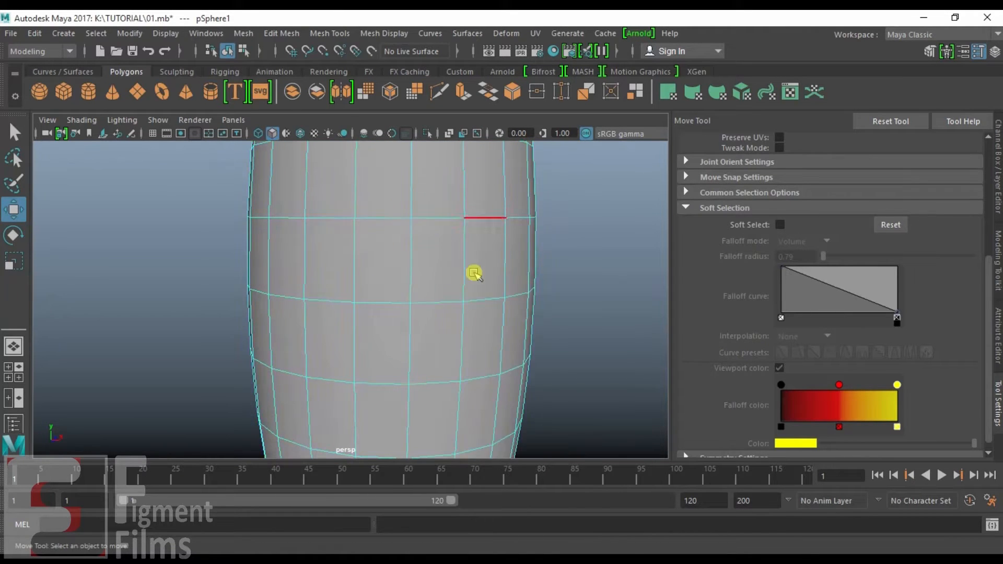
pyautogui.click(481, 213)
pyautogui.click(436, 311)
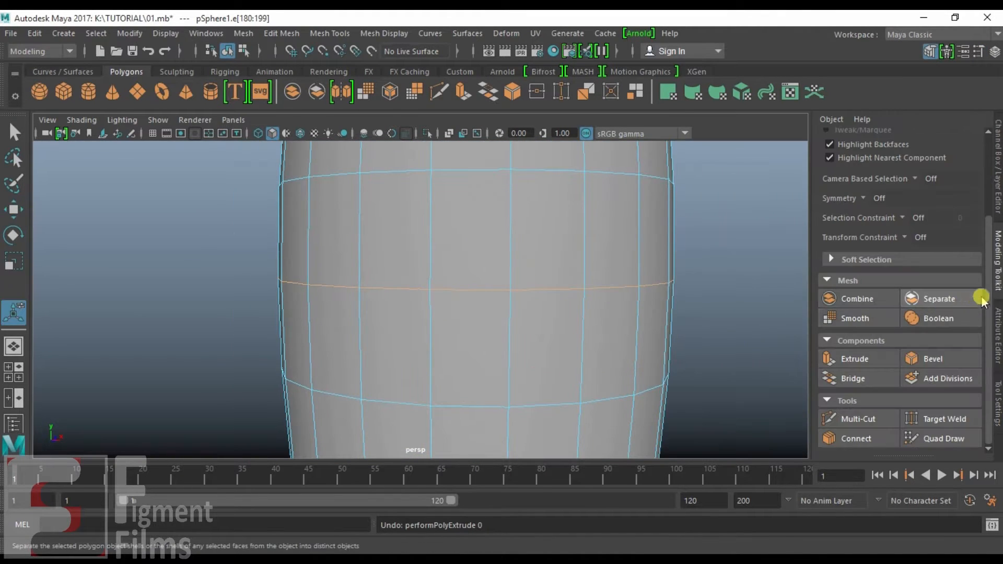
pyautogui.click(934, 359)
pyautogui.moveTo(675, 322); pyautogui.dragTo(639, 320)
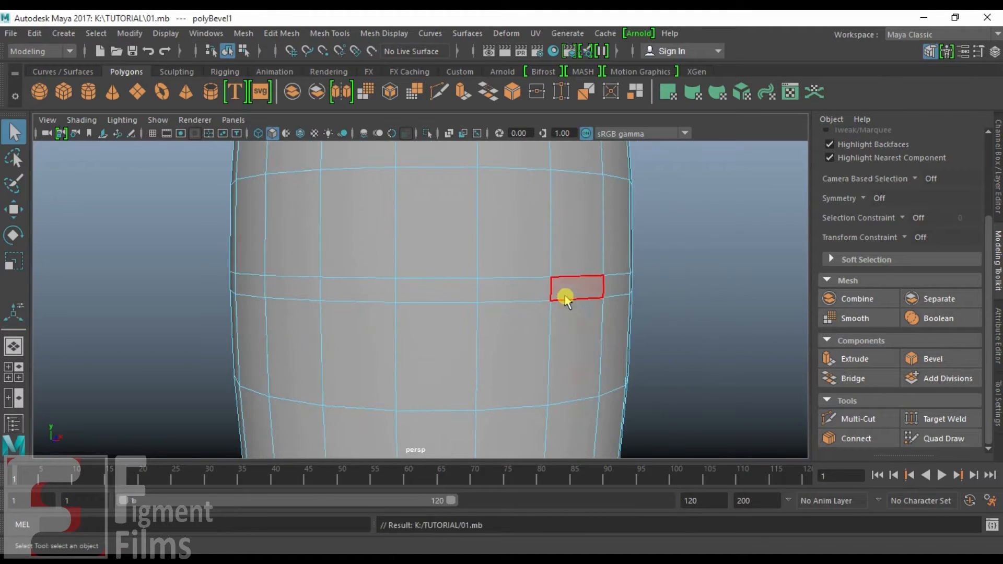
# Select the full ring of faces in the bevelled band around the body's middle.
pyautogui.click(566, 300)
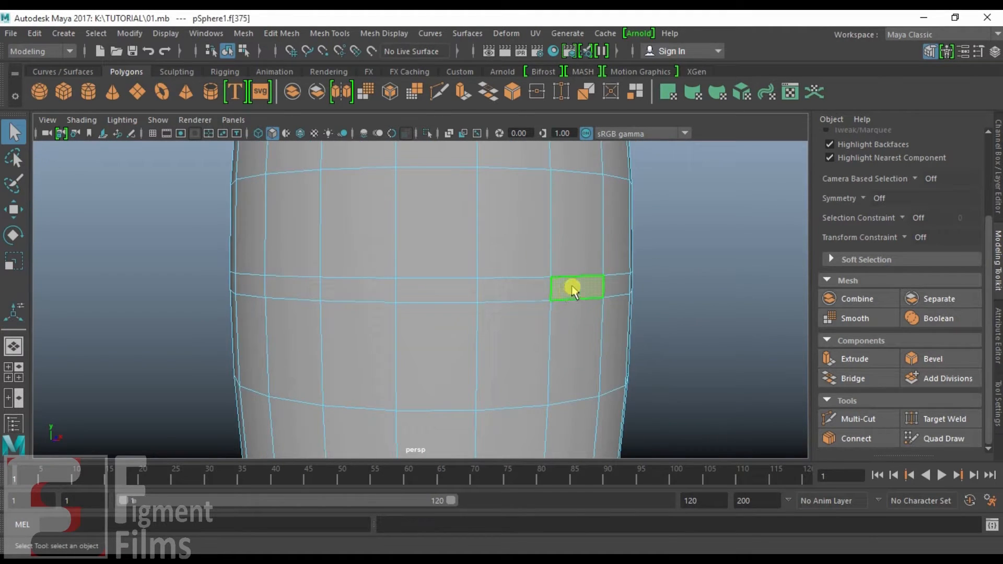
pyautogui.click(258, 132)
pyautogui.moveTo(246, 315); pyautogui.dragTo(784, 317)
pyautogui.moveTo(392, 233)
pyautogui.keyDown('alt'); pyautogui.mouseDown()
pyautogui.moveTo(470, 276)
pyautogui.moveTo(428, 313)
pyautogui.moveTo(407, 305)
pyautogui.moveTo(481, 359)
pyautogui.mouseUp(); pyautogui.keyUp('alt')
pyautogui.press('5')
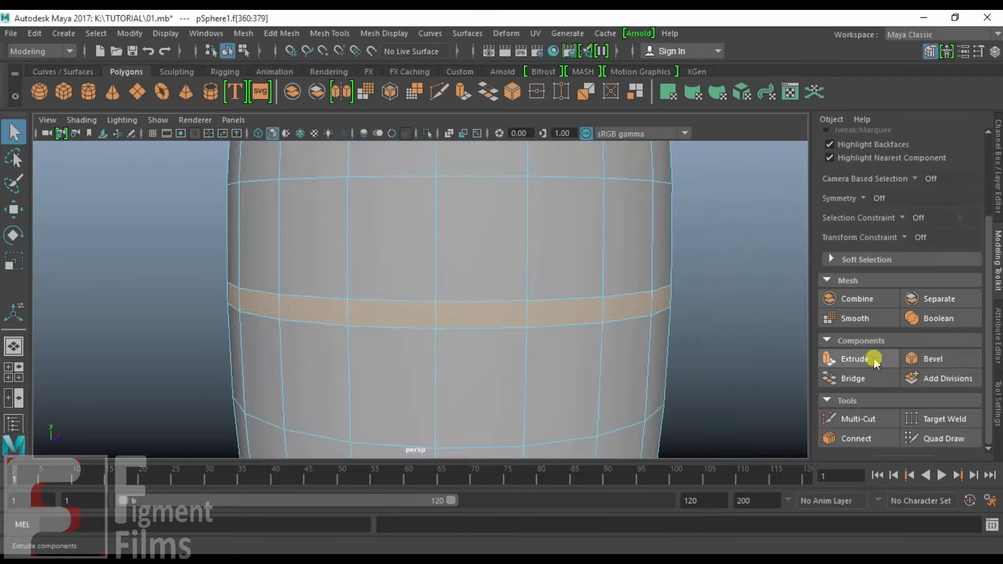
# Extrude the selected face ring with a thickness of .05 and reduce the height of its outer faces.
pyautogui.click(855, 359)
pyautogui.moveTo(650, 320); pyautogui.dragTo(598, 327)
pyautogui.click(720, 318)
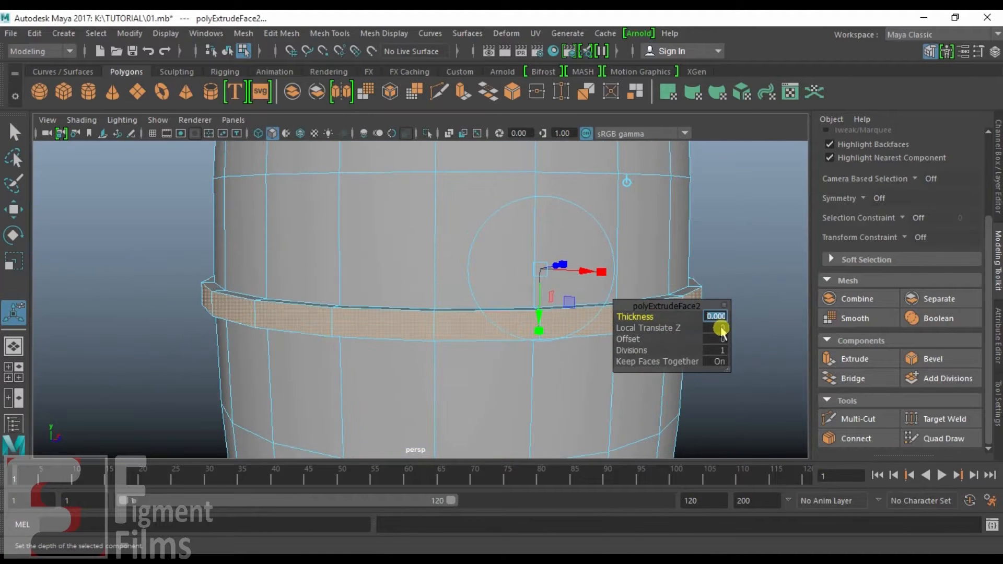
pyautogui.write('.05')
pyautogui.press('Return')
pyautogui.moveTo(507, 366)
pyautogui.keyDown('alt'); pyautogui.mouseDown()
pyautogui.moveTo(468, 320)
pyautogui.moveTo(501, 368)
pyautogui.mouseUp(); pyautogui.keyUp('alt')
pyautogui.moveTo(540, 325); pyautogui.dragTo(543, 289)
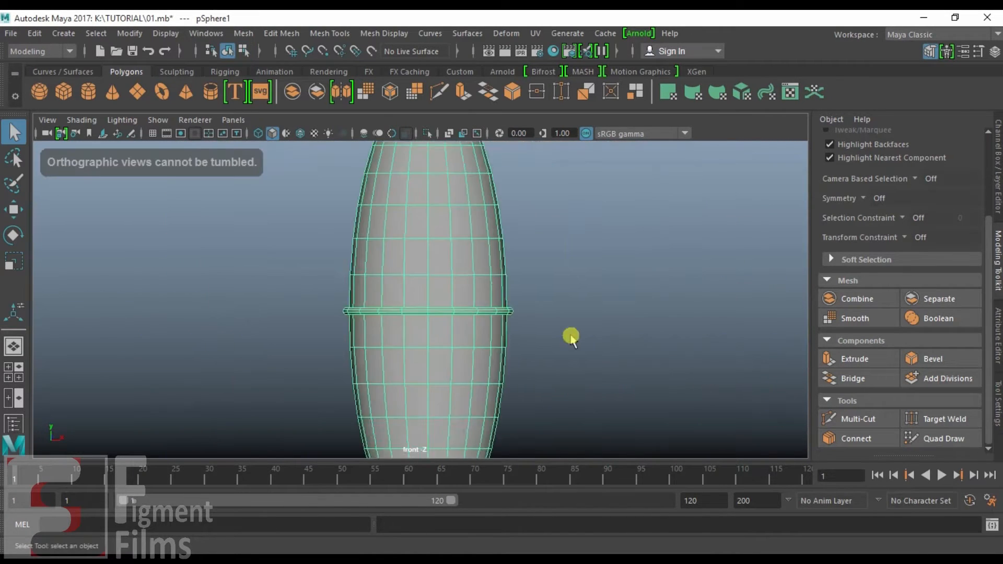
# Delete the lowest rows of faces in the front view to cut off the body's bottom tip.
pyautogui.keyDown('alt'); pyautogui.moveTo(571, 337); pyautogui.dragTo(679, 387, button='right'); pyautogui.keyUp('alt')
pyautogui.keyDown('alt'); pyautogui.moveTo(679, 387); pyautogui.dragTo(775, 436, button='middle'); pyautogui.keyUp('alt')
pyautogui.keyDown('alt'); pyautogui.moveTo(630, 390); pyautogui.dragTo(589, 499, button='middle'); pyautogui.keyUp('alt')
pyautogui.moveTo(575, 297)
pyautogui.keyDown('alt'); pyautogui.mouseDown(button='middle')
pyautogui.moveTo(550, 364)
pyautogui.moveTo(535, 354)
pyautogui.moveTo(578, 349)
pyautogui.moveTo(575, 206)
pyautogui.moveTo(581, 314)
pyautogui.mouseUp(button='middle'); pyautogui.keyUp('alt')
pyautogui.moveTo(581, 314)
pyautogui.keyDown('alt'); pyautogui.mouseDown(button='right')
pyautogui.moveTo(591, 299)
pyautogui.moveTo(784, 426)
pyautogui.moveTo(730, 376)
pyautogui.moveTo(586, 303)
pyautogui.mouseUp(button='right'); pyautogui.keyUp('alt')
pyautogui.keyDown('alt'); pyautogui.moveTo(587, 303); pyautogui.dragTo(597, 321, button='middle'); pyautogui.keyUp('alt')
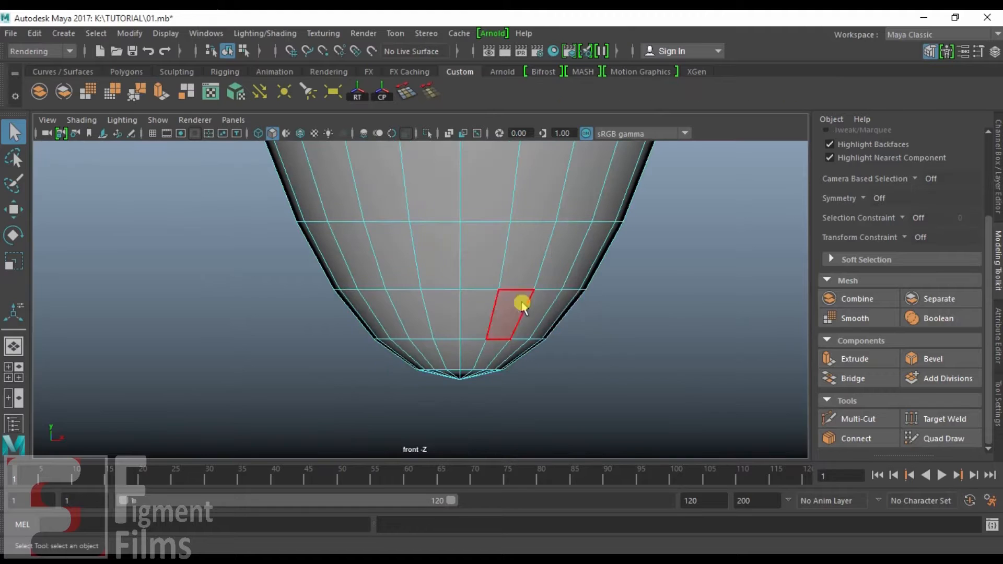
pyautogui.moveTo(331, 298); pyautogui.dragTo(643, 442)
pyautogui.press('Delete')
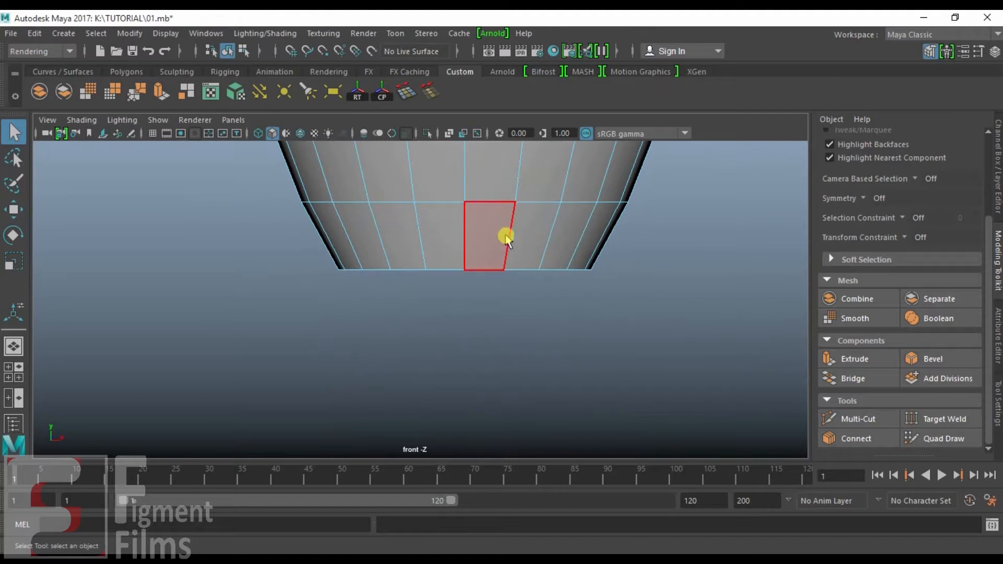
# Select the border edges of the open bottom in the perspective view and close them with Fill Hole.
pyautogui.press('space')
pyautogui.press('space')
pyautogui.keyDown('alt'); pyautogui.moveTo(482, 282); pyautogui.dragTo(486, 313); pyautogui.keyUp('alt')
pyautogui.moveTo(486, 314)
pyautogui.keyDown('alt'); pyautogui.mouseDown(button='middle')
pyautogui.moveTo(469, 275)
pyautogui.moveTo(488, 322)
pyautogui.mouseUp(button='middle'); pyautogui.keyUp('alt')
pyautogui.keyDown('alt'); pyautogui.moveTo(489, 323); pyautogui.dragTo(399, 227); pyautogui.keyUp('alt')
pyautogui.press('F2')
pyautogui.click(243, 33)
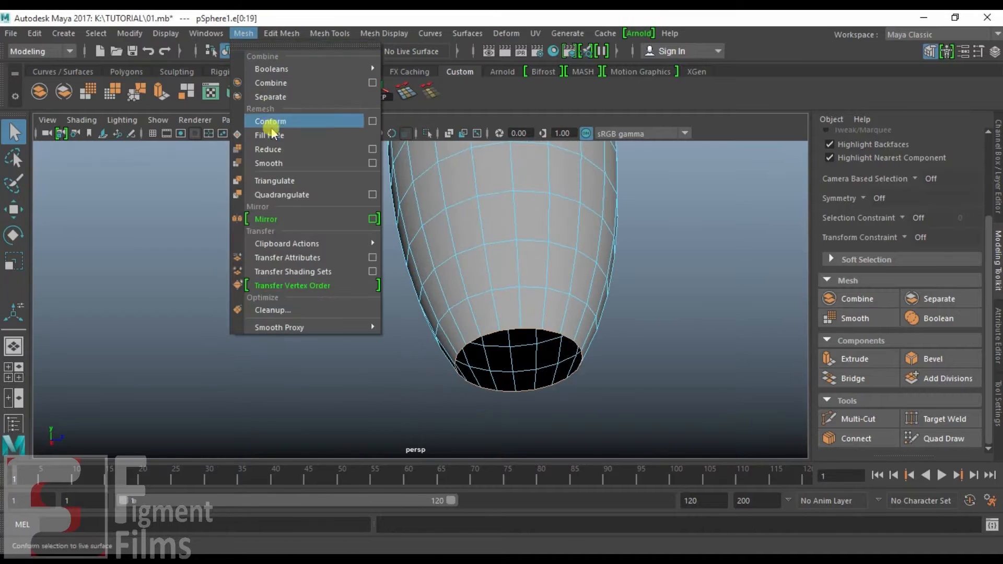
pyautogui.click(269, 135)
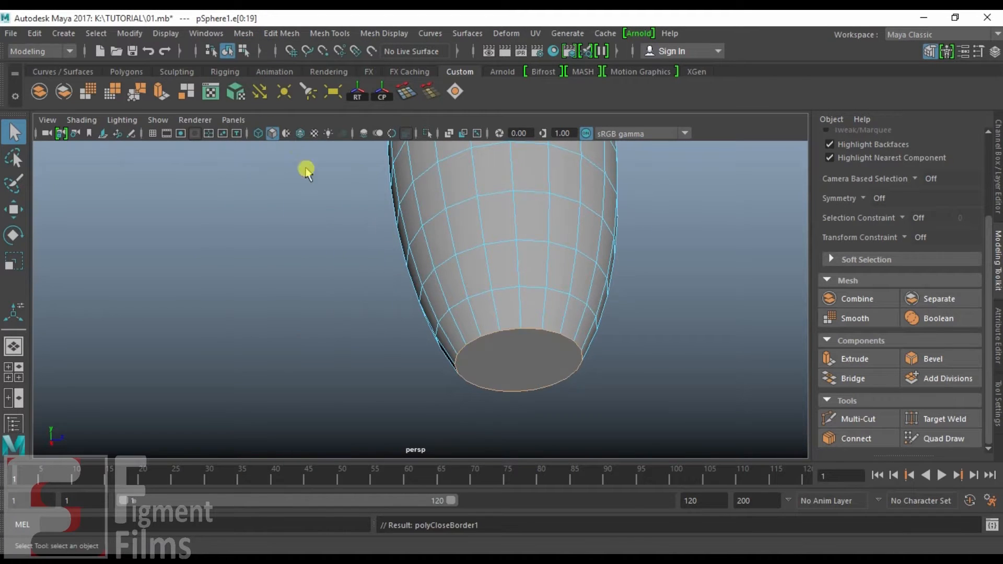
# Bevel the edge loop around the flat bottom cap and reduce the bevel fraction.
pyautogui.keyDown('alt'); pyautogui.moveTo(656, 309); pyautogui.dragTo(545, 247); pyautogui.keyUp('alt')
pyautogui.hotkey('ctrl', 'b')
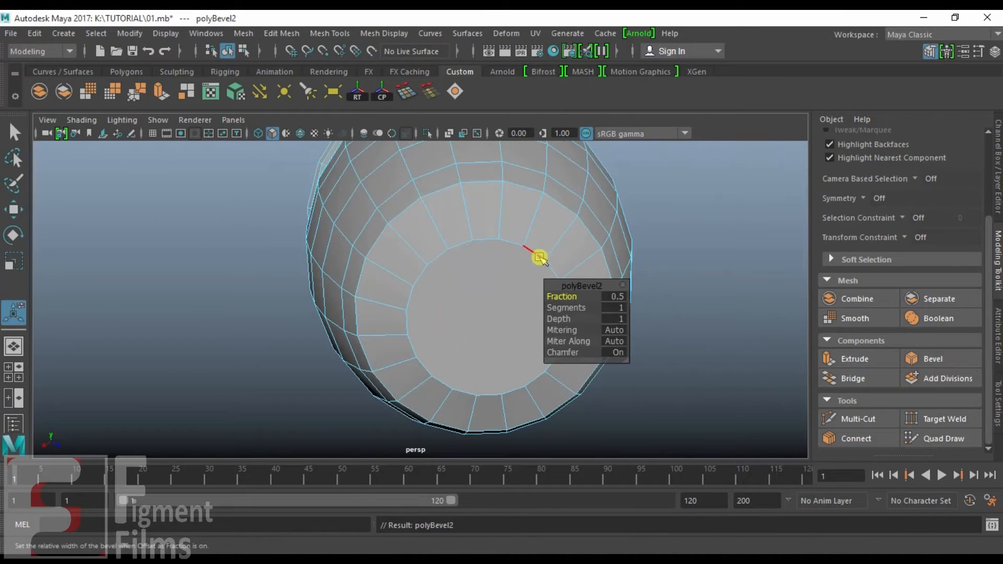
pyautogui.moveTo(567, 297)
pyautogui.mouseDown()
pyautogui.moveTo(557, 294)
pyautogui.moveTo(563, 302)
pyautogui.mouseUp()
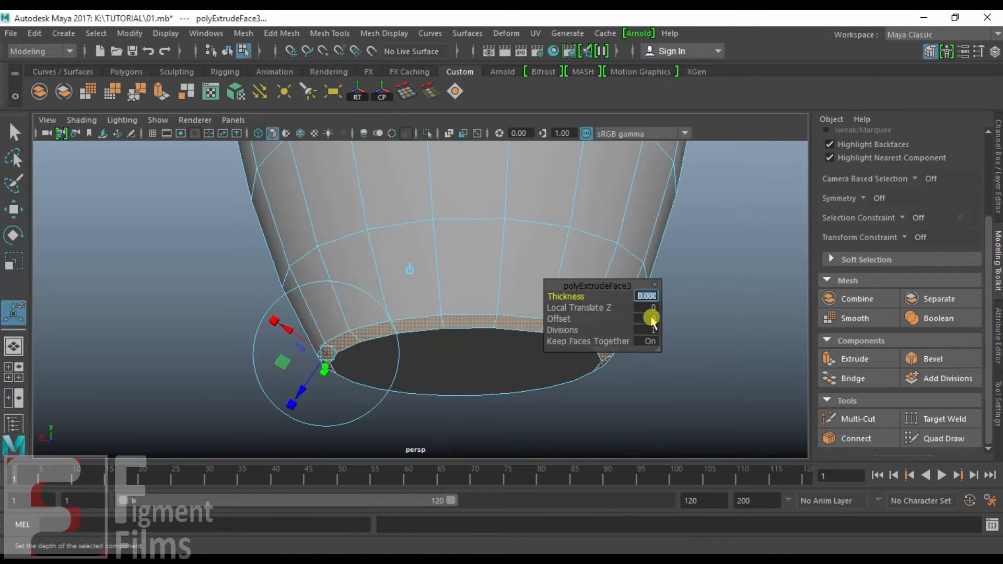
# Extrude the narrow ring of faces around the bottom rim with a thickness of 0.08 and 2 divisions.
pyautogui.moveTo(650, 313); pyautogui.dragTo(634, 320)
pyautogui.keyDown('alt'); pyautogui.moveTo(497, 303); pyautogui.dragTo(609, 303); pyautogui.keyUp('alt')
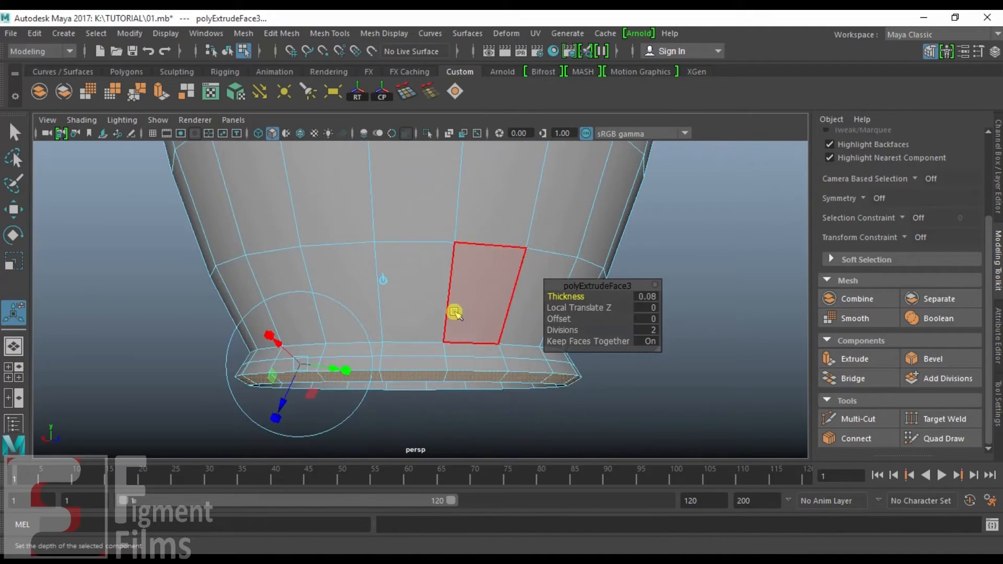
# In the front view, use Quad Draw to place points and fill three connected quads forming a curved fin beside the lower body.
pyautogui.keyDown('alt'); pyautogui.moveTo(453, 311); pyautogui.dragTo(479, 311); pyautogui.keyUp('alt')
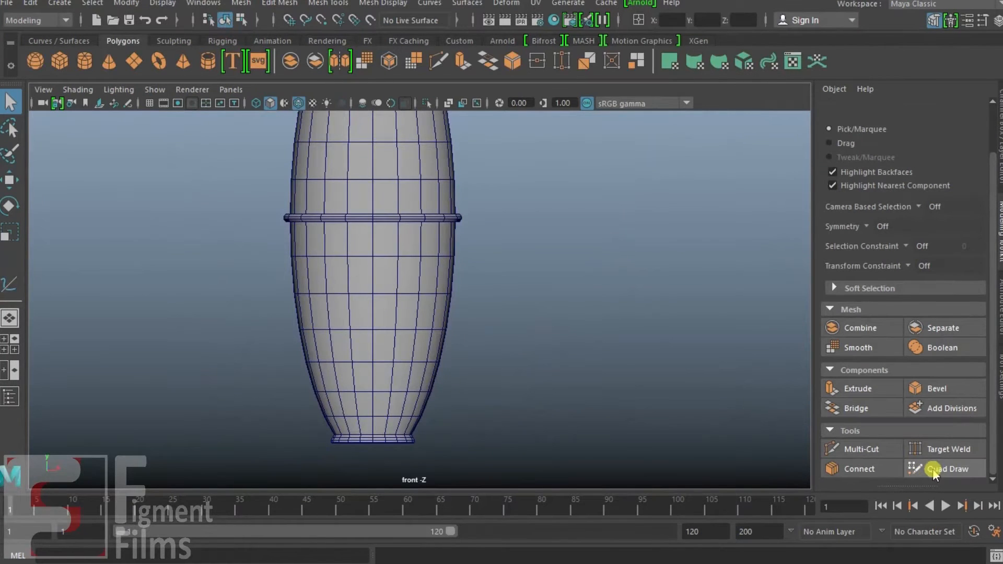
pyautogui.click(933, 470)
pyautogui.click(638, 397)
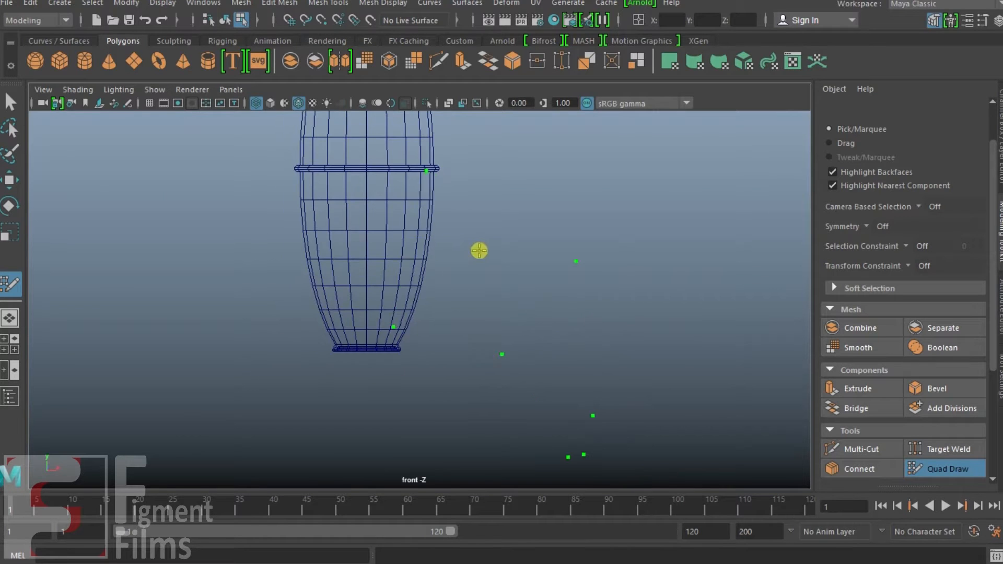
pyautogui.keyDown('shift'); pyautogui.click(488, 281); pyautogui.keyUp('shift')
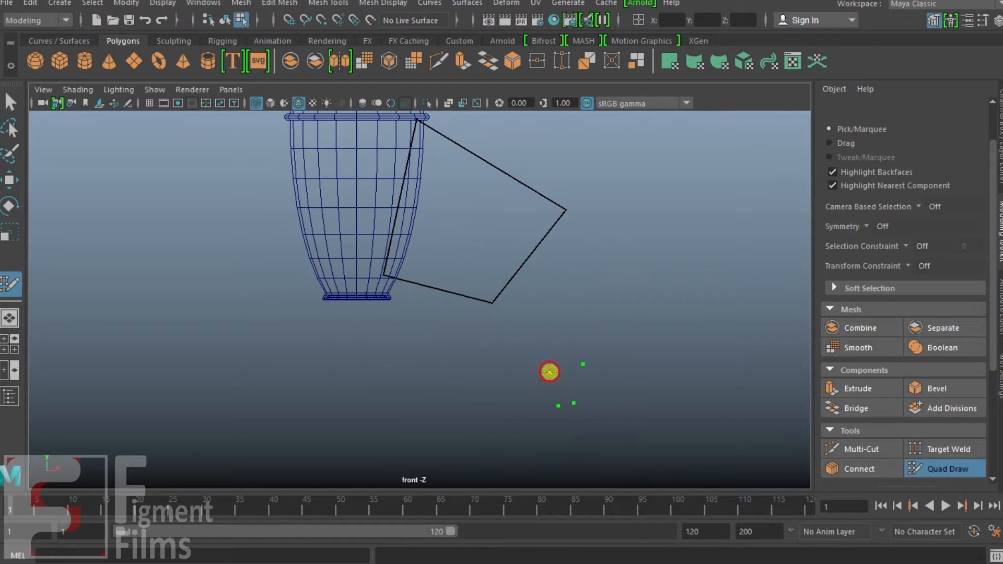
pyautogui.click(549, 371)
pyautogui.keyDown('shift'); pyautogui.click(548, 312); pyautogui.keyUp('shift')
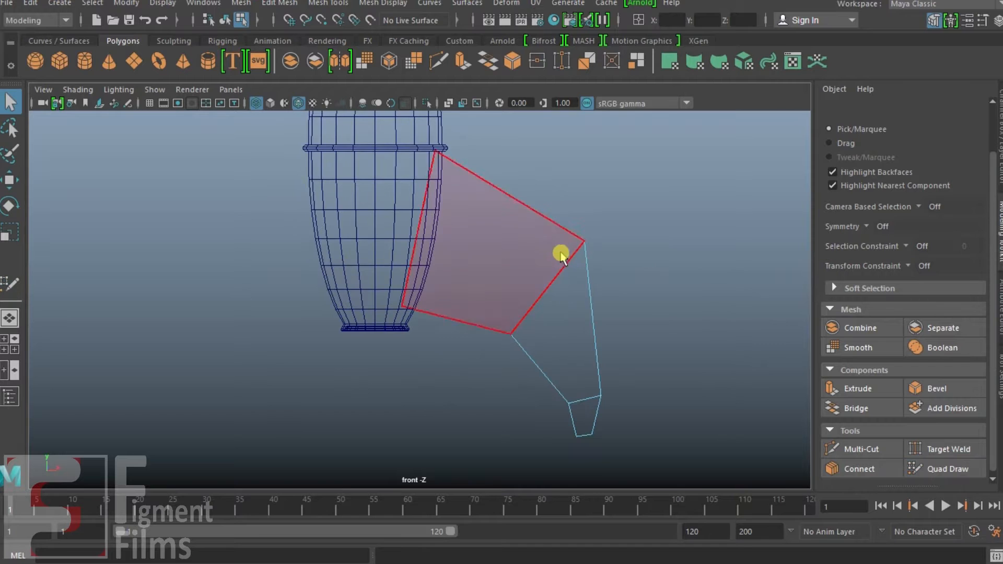
# Reposition the fin's outer corner vertex where the large upper quad meets the middle quad.
pyautogui.press('w')
pyautogui.click(587, 253)
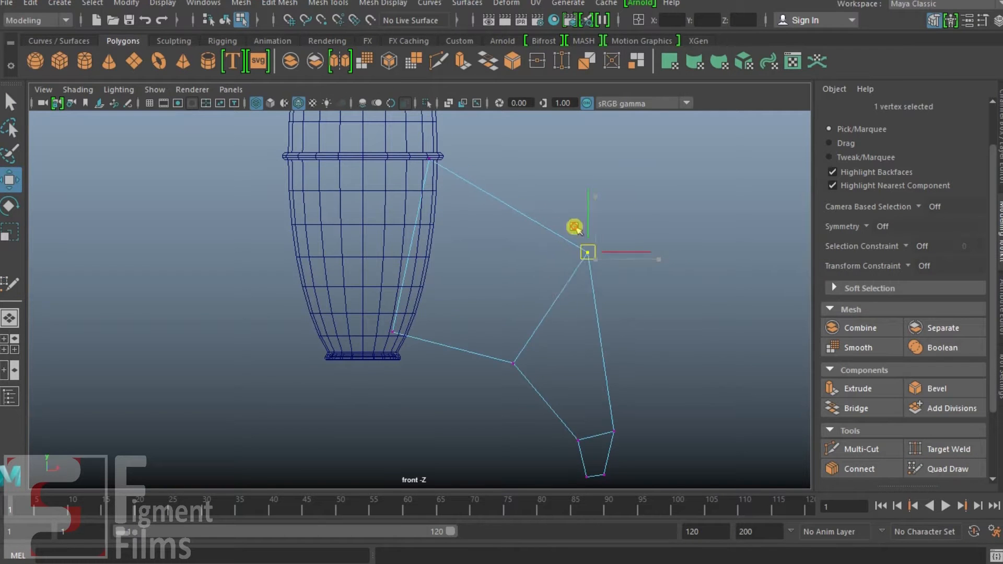
pyautogui.moveTo(577, 229); pyautogui.dragTo(585, 236)
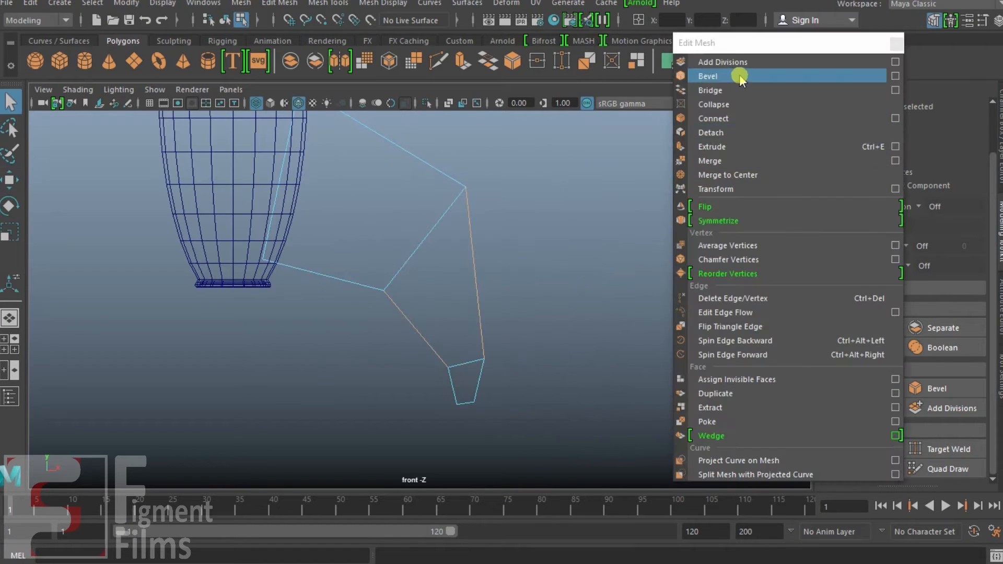
# Connect the two long edges of the fin's middle quad and shift the neighbouring vertices outward to curve its outline.
pyautogui.click(750, 119)
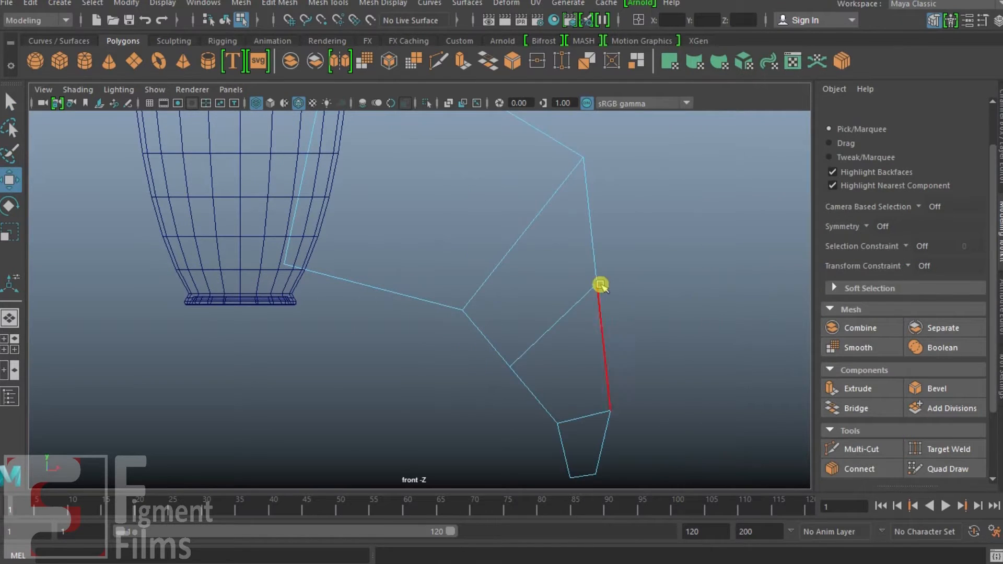
pyautogui.moveTo(602, 291); pyautogui.dragTo(623, 285)
pyautogui.click(612, 413)
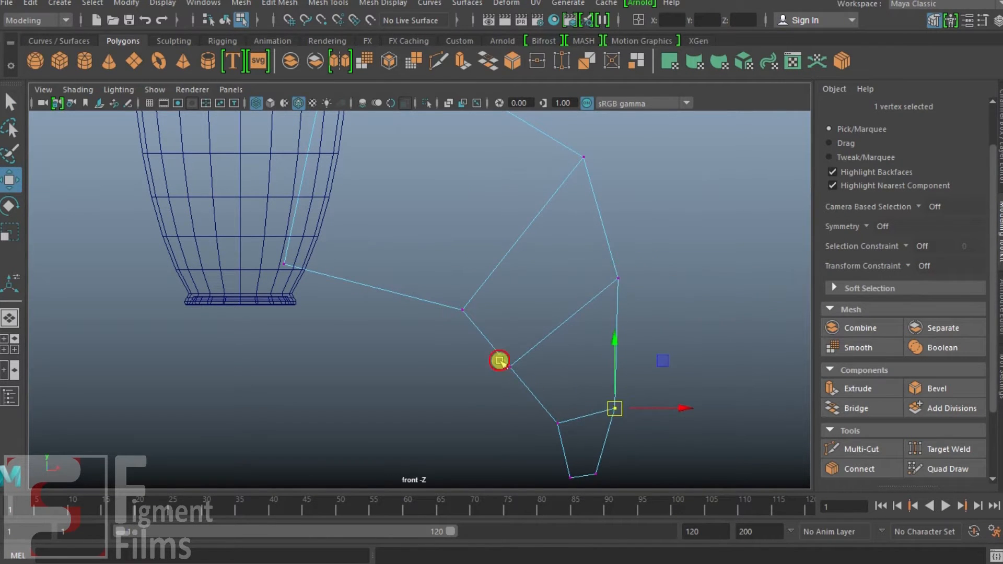
pyautogui.moveTo(519, 356); pyautogui.dragTo(522, 353)
# Connect the upper and lower edges of the fin's large quad to split it in two.
pyautogui.keyDown('alt'); pyautogui.moveTo(491, 309); pyautogui.dragTo(555, 398, button='middle'); pyautogui.keyUp('alt')
pyautogui.click(506, 292)
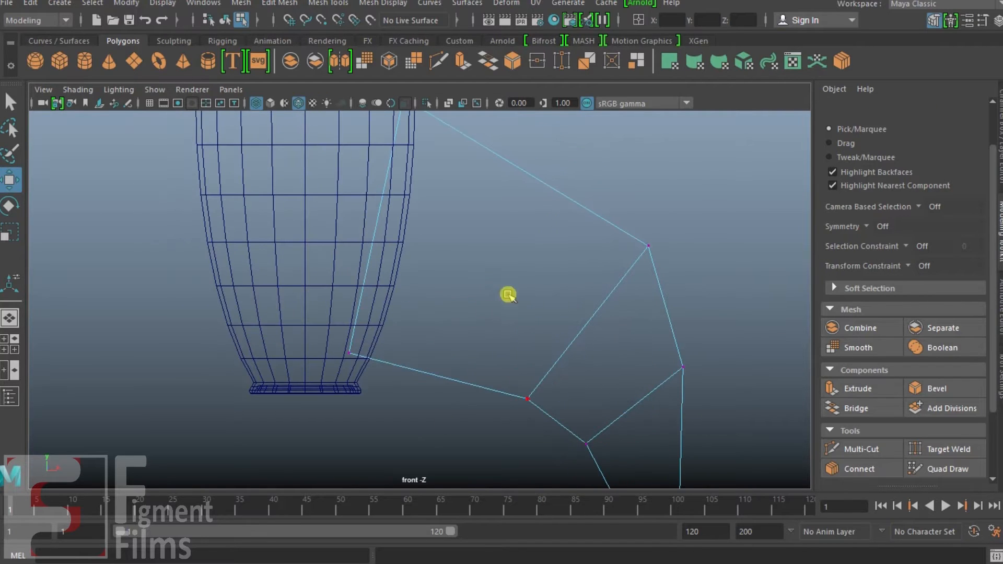
pyautogui.keyDown('shift'); pyautogui.click(550, 187); pyautogui.keyUp('shift')
pyautogui.click(859, 469)
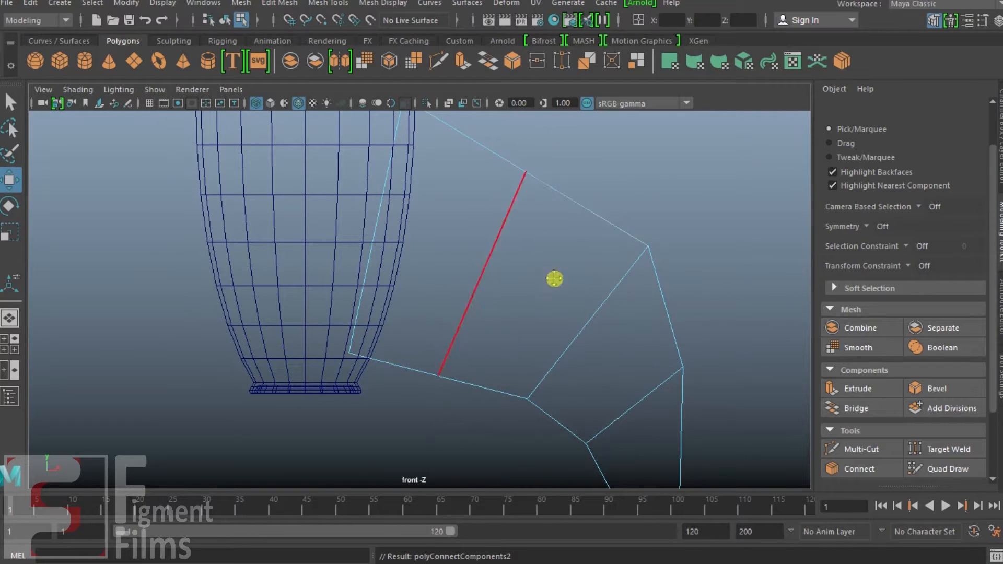
# Raise the upper and lower vertices of the large quad's dividing edge to give the fin a smooth arc.
pyautogui.keyDown('alt'); pyautogui.moveTo(546, 246); pyautogui.dragTo(553, 313, button='middle'); pyautogui.keyUp('alt')
pyautogui.moveTo(500, 205); pyautogui.dragTo(554, 248)
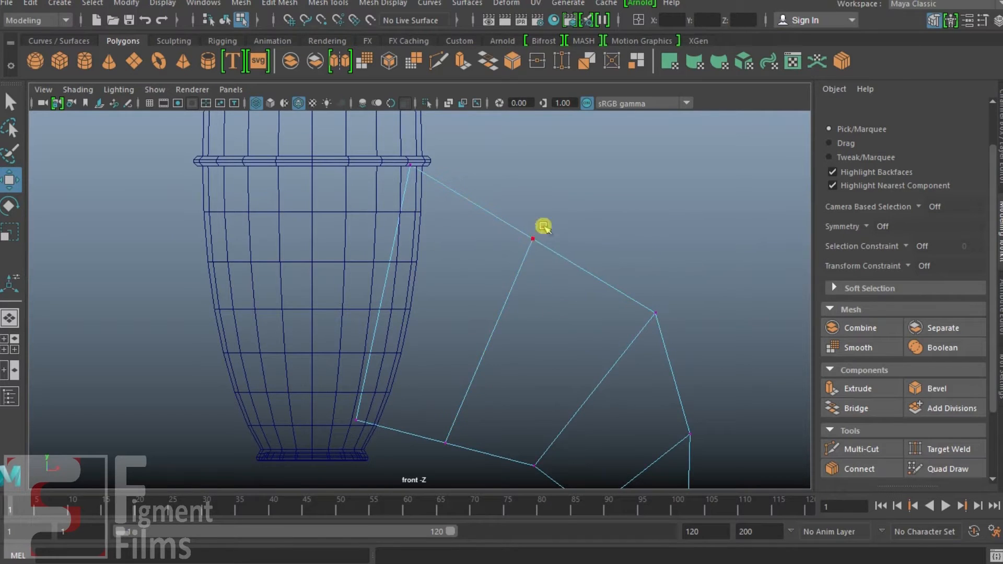
pyautogui.moveTo(533, 242); pyautogui.dragTo(544, 206)
pyautogui.keyDown('alt'); pyautogui.moveTo(429, 424); pyautogui.dragTo(443, 333, button='middle'); pyautogui.keyUp('alt')
pyautogui.click(459, 352)
pyautogui.moveTo(459, 351); pyautogui.dragTo(461, 327)
pyautogui.scroll(-7, 496, 314)
pyautogui.scroll(2, 493, 310)
pyautogui.keyDown('alt'); pyautogui.moveTo(495, 342); pyautogui.dragTo(506, 354, button='middle'); pyautogui.keyUp('alt')
pyautogui.scroll(1, 515, 371)
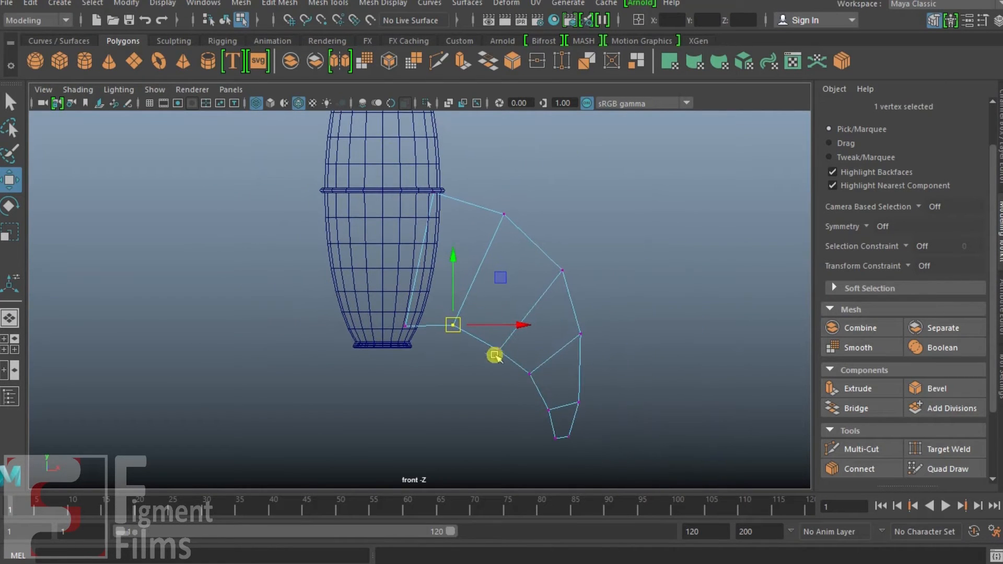
# Round the fin tip by lowering two added vertices on its bottom edge, and adjust the inner lower corner vertex.
pyautogui.moveTo(558, 318); pyautogui.dragTo(477, 234, button='right')
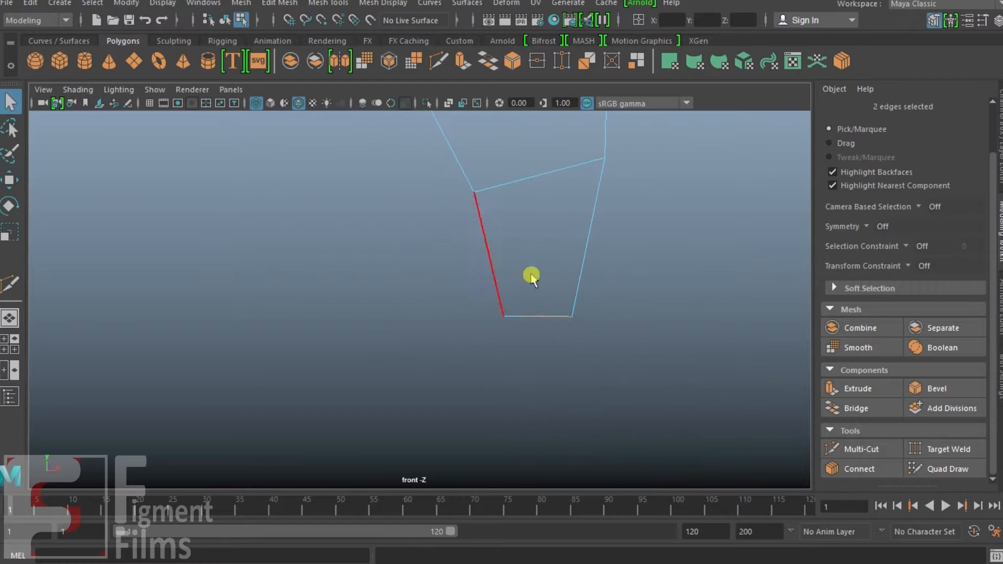
pyautogui.press('w')
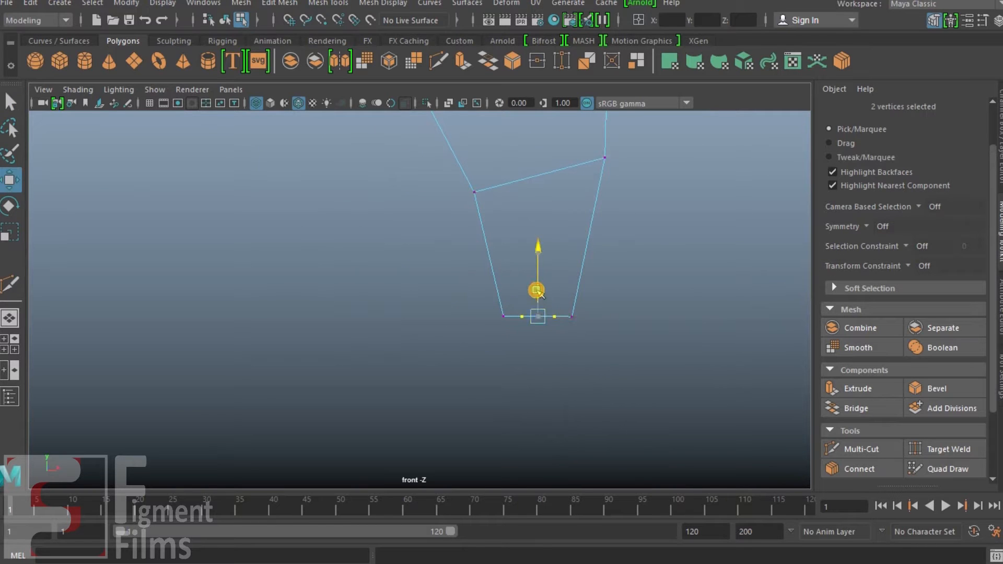
pyautogui.keyDown('alt'); pyautogui.moveTo(475, 284); pyautogui.dragTo(517, 360, button='middle'); pyautogui.keyUp('alt')
pyautogui.keyDown('alt'); pyautogui.moveTo(425, 253); pyautogui.dragTo(531, 388, button='middle'); pyautogui.keyUp('alt')
pyautogui.scroll(-7, 455, 298)
pyautogui.keyDown('alt'); pyautogui.moveTo(410, 228); pyautogui.dragTo(513, 295, button='middle'); pyautogui.keyUp('alt')
pyautogui.scroll(1, 544, 334)
pyautogui.keyDown('alt'); pyautogui.moveTo(578, 378); pyautogui.dragTo(567, 369, button='middle'); pyautogui.keyUp('alt')
pyautogui.press('q')
pyautogui.keyDown('alt'); pyautogui.moveTo(505, 328); pyautogui.dragTo(659, 467, button='right'); pyautogui.keyUp('alt')
pyautogui.keyDown('alt'); pyautogui.moveTo(564, 338); pyautogui.dragTo(512, 285, button='middle'); pyautogui.keyUp('alt')
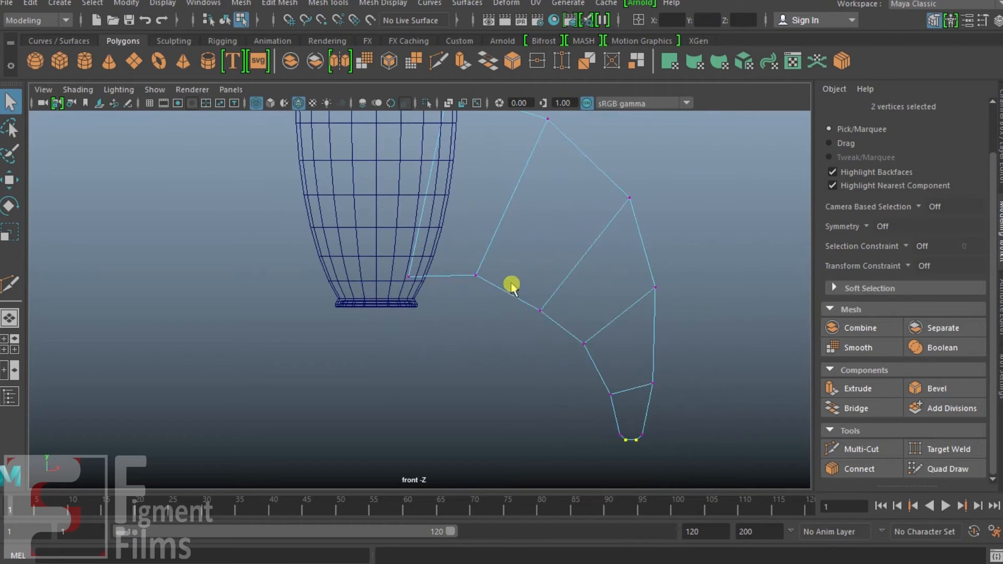
pyautogui.click(403, 272)
pyautogui.press('w')
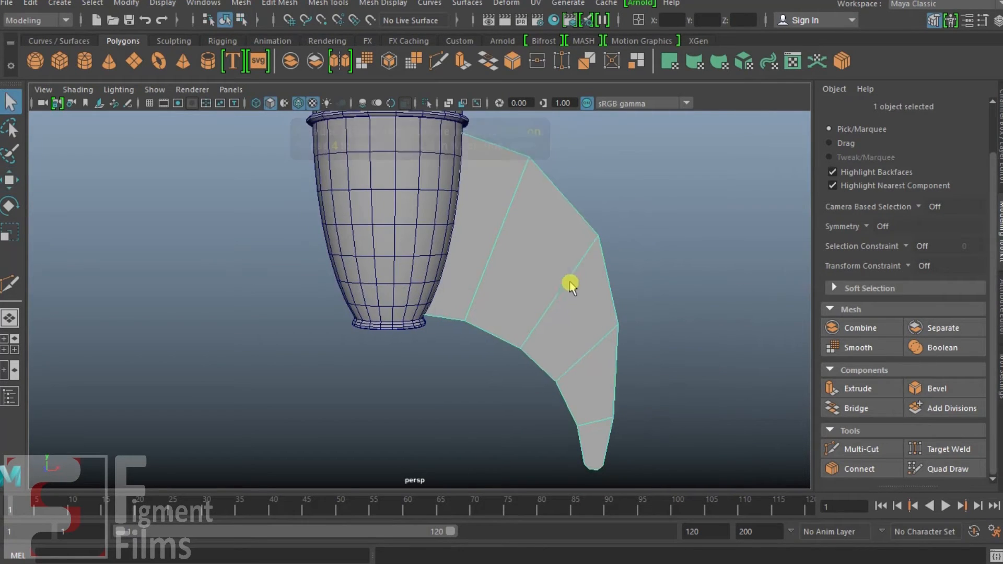
# Select all five fin faces in the perspective view and extrude them to give the fin thickness.
pyautogui.doubleClick(567, 268)
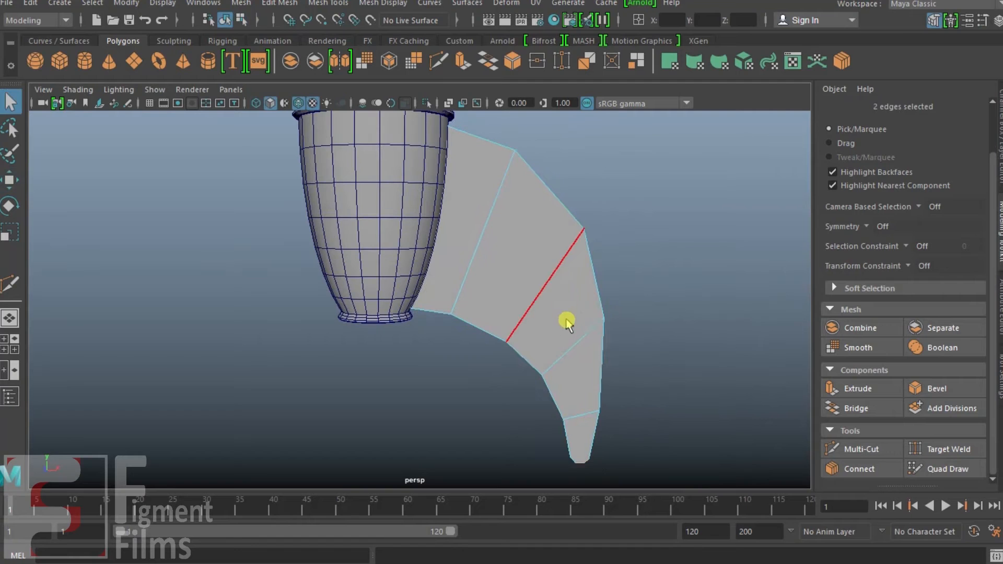
pyautogui.doubleClick(568, 364)
pyautogui.keyDown('alt'); pyautogui.moveTo(614, 303); pyautogui.dragTo(624, 233); pyautogui.keyUp('alt')
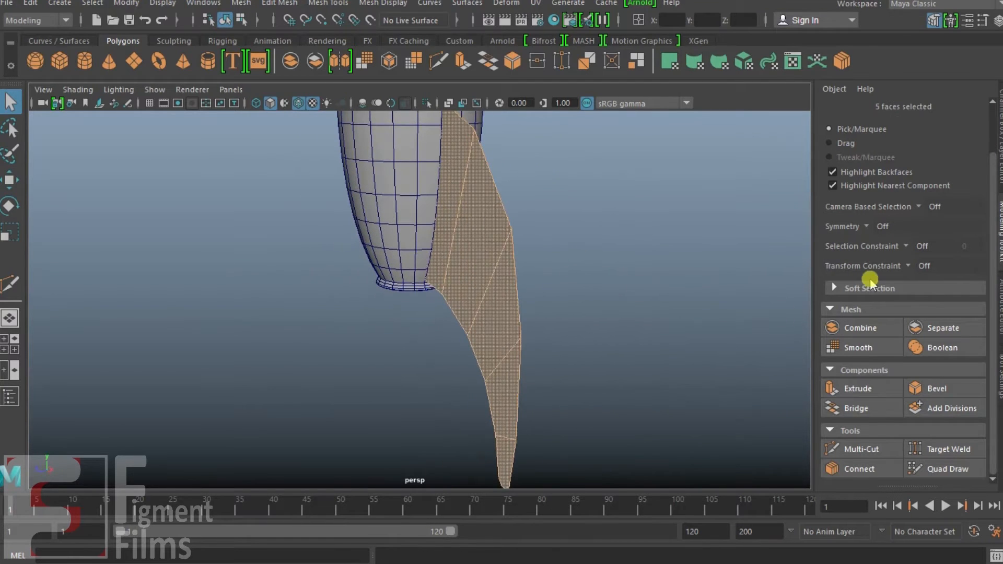
pyautogui.click(848, 389)
pyautogui.keyDown('alt'); pyautogui.moveTo(522, 323); pyautogui.dragTo(399, 298); pyautogui.keyUp('alt')
pyautogui.keyDown('alt'); pyautogui.moveTo(433, 299); pyautogui.dragTo(502, 286); pyautogui.keyUp('alt')
pyautogui.moveTo(441, 273); pyautogui.dragTo(428, 269)
pyautogui.keyDown('alt'); pyautogui.moveTo(541, 297); pyautogui.dragTo(553, 336); pyautogui.keyUp('alt')
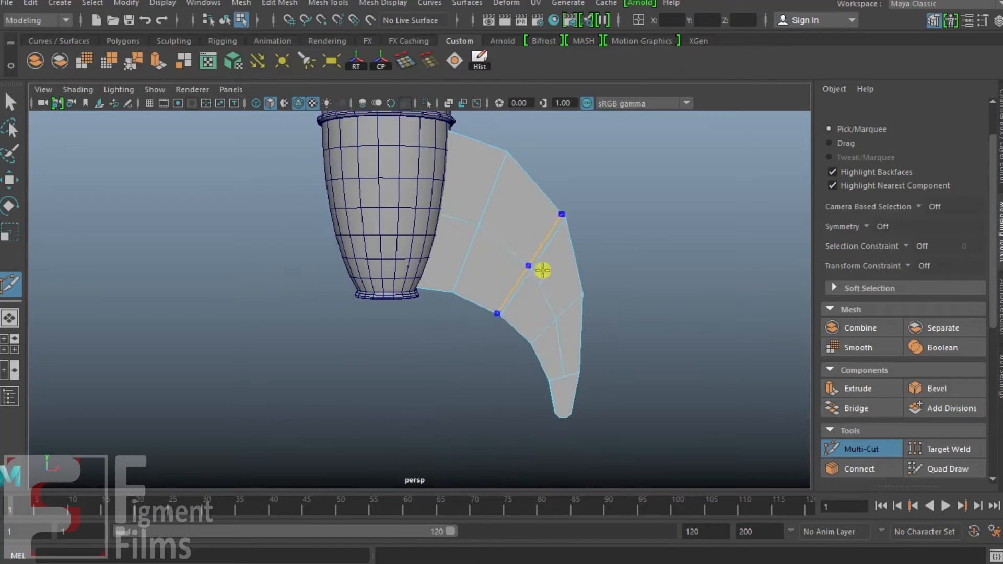
# Save the scene and extend the fin's centre line to the tip on both sides with Multi-Cut.
pyautogui.keyDown('alt'); pyautogui.moveTo(579, 335); pyautogui.dragTo(568, 291, button='middle'); pyautogui.keyUp('alt')
pyautogui.press('q')
pyautogui.keyDown('alt'); pyautogui.moveTo(580, 303); pyautogui.dragTo(716, 360, button='right'); pyautogui.keyUp('alt')
pyautogui.hotkey('ctrl', 's')
pyautogui.keyDown('alt'); pyautogui.moveTo(700, 261); pyautogui.dragTo(551, 305, button='middle'); pyautogui.keyUp('alt')
pyautogui.scroll(1, 561, 302)
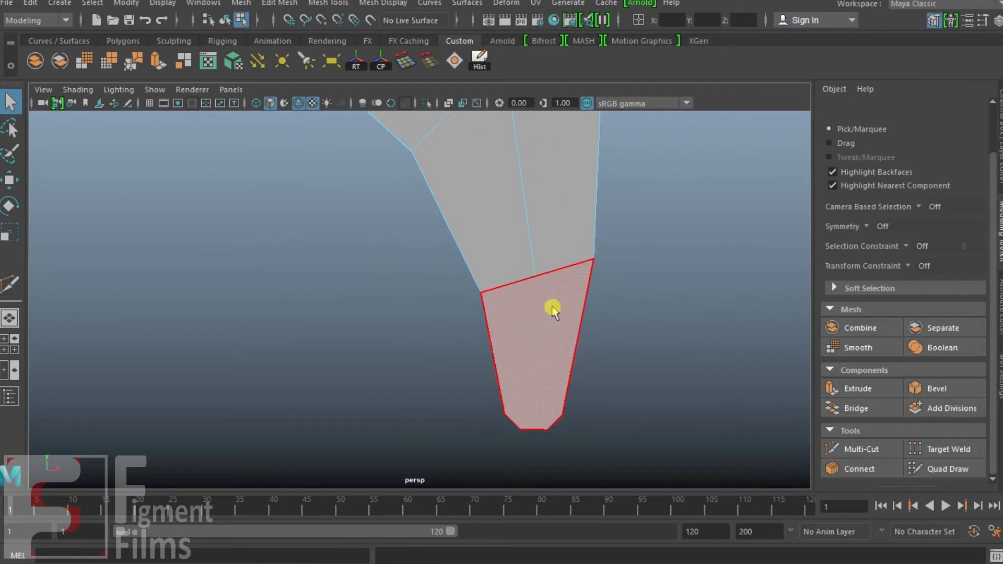
pyautogui.keyDown('alt'); pyautogui.moveTo(546, 324); pyautogui.dragTo(580, 293); pyautogui.keyUp('alt')
pyautogui.click(545, 179)
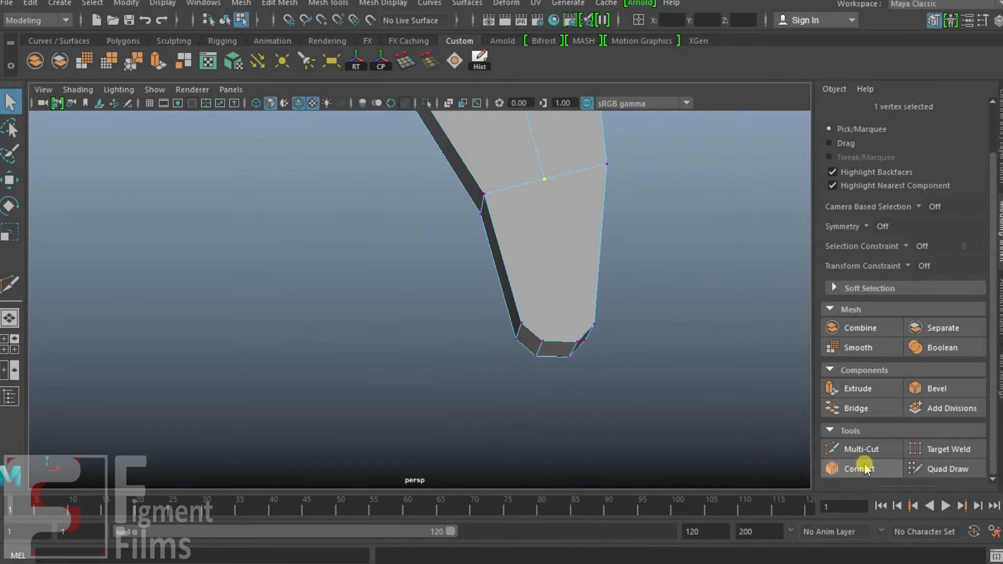
pyautogui.click(859, 453)
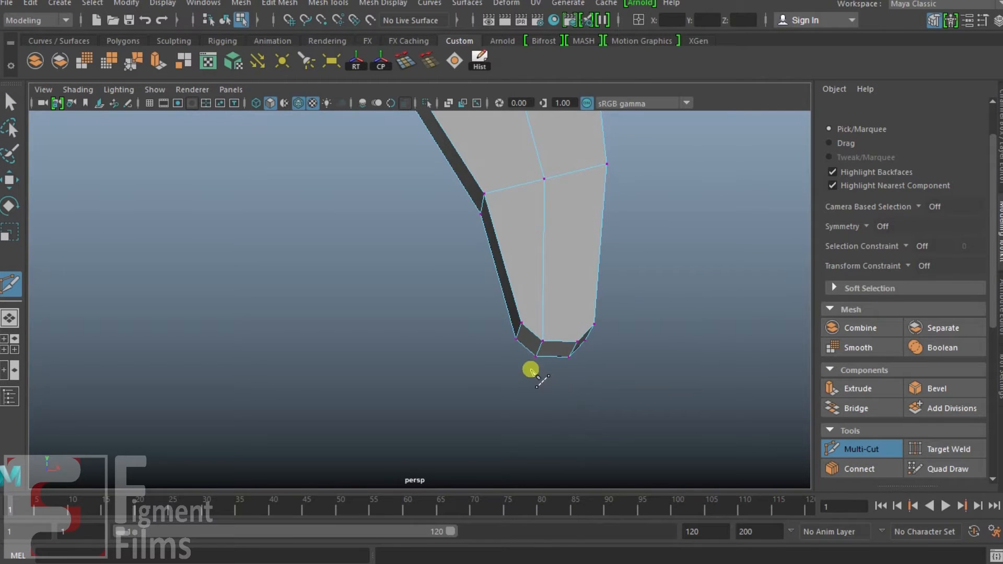
pyautogui.keyDown('alt'); pyautogui.moveTo(532, 372); pyautogui.dragTo(517, 300); pyautogui.keyUp('alt')
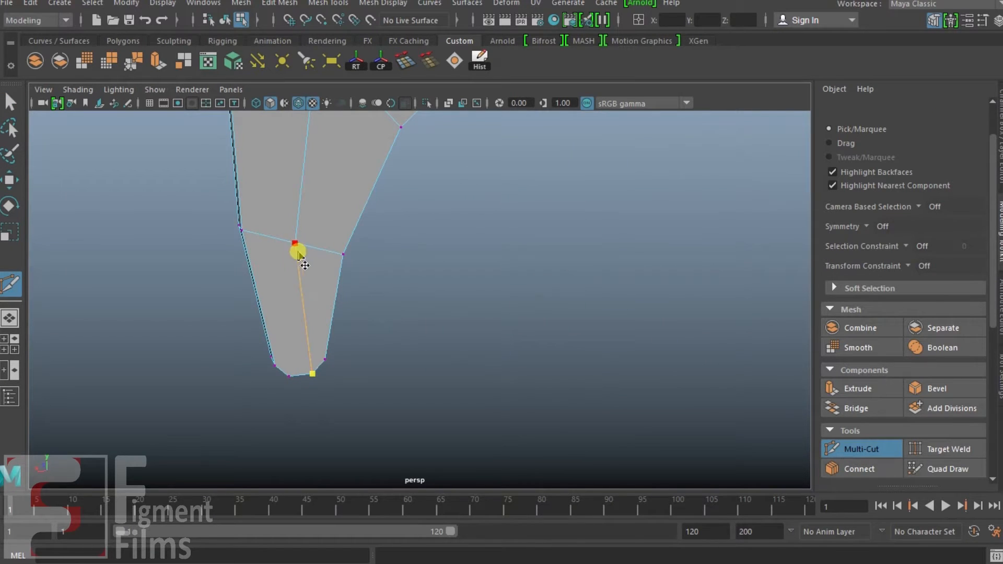
pyautogui.keyDown('alt'); pyautogui.moveTo(575, 293); pyautogui.dragTo(475, 278); pyautogui.keyUp('alt')
# Select the edges across the fin's thickness in the side view and connect them to add a loop along the rim.
pyautogui.scroll(5, 537, 318)
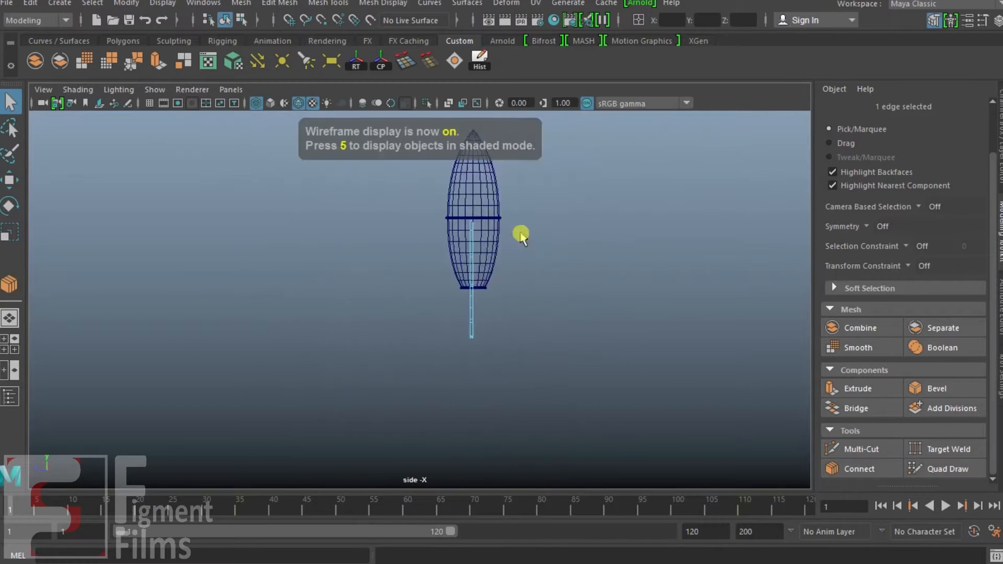
pyautogui.keyDown('alt'); pyautogui.moveTo(554, 341); pyautogui.dragTo(559, 358, button='middle'); pyautogui.keyUp('alt')
pyautogui.scroll(1, 542, 302)
pyautogui.moveTo(503, 160); pyautogui.dragTo(501, 475)
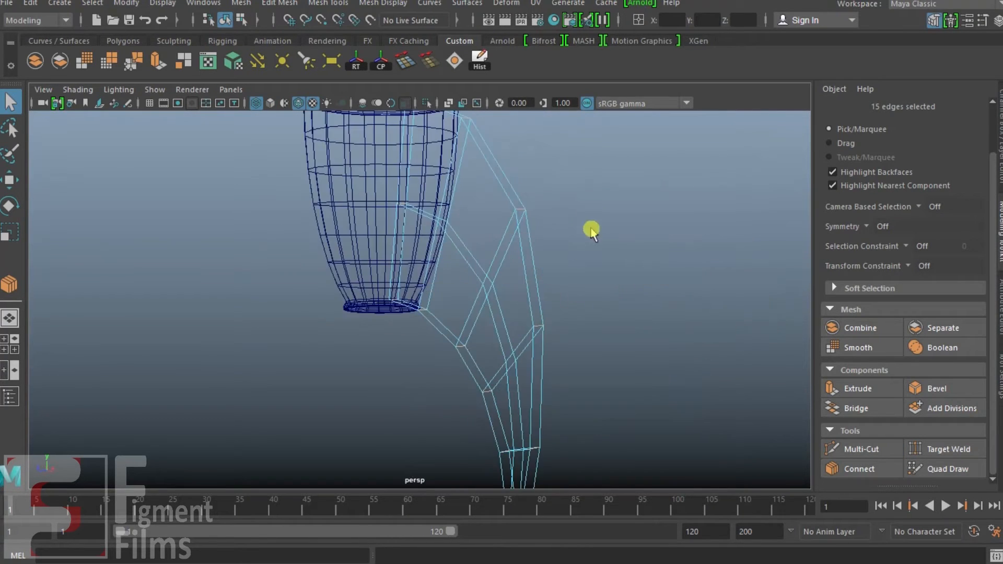
pyautogui.keyDown('alt'); pyautogui.moveTo(589, 230); pyautogui.dragTo(665, 285); pyautogui.keyUp('alt')
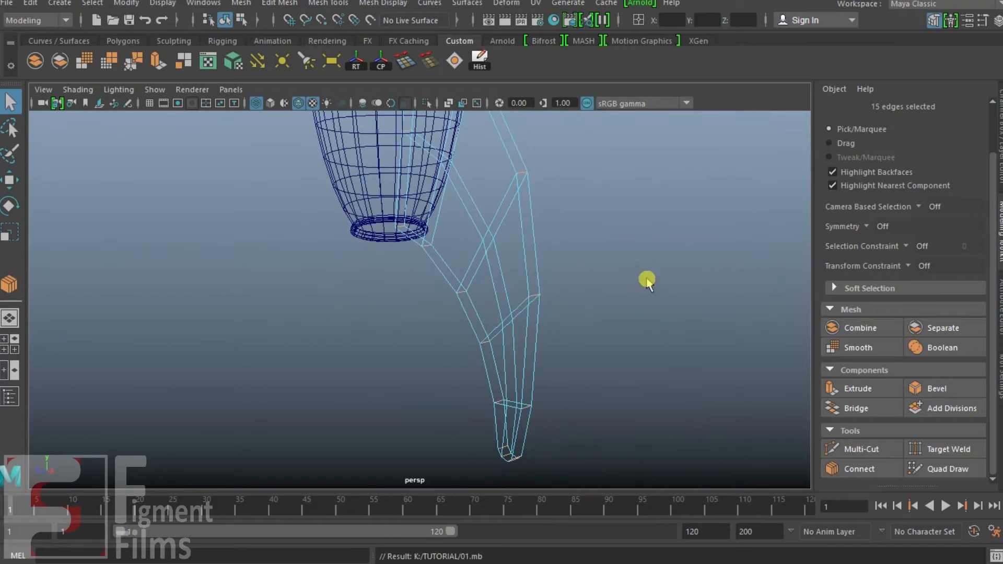
pyautogui.click(863, 474)
pyautogui.moveTo(751, 410)
pyautogui.keyDown('alt'); pyautogui.mouseDown()
pyautogui.moveTo(605, 379)
pyautogui.moveTo(619, 335)
pyautogui.moveTo(482, 247)
pyautogui.moveTo(366, 257)
pyautogui.moveTo(578, 253)
pyautogui.moveTo(510, 289)
pyautogui.moveTo(610, 291)
pyautogui.mouseUp(); pyautogui.keyUp('alt')
# Return the fin to object mode in shaded display and smooth its mesh.
pyautogui.press('5')
pyautogui.moveTo(512, 318); pyautogui.dragTo(602, 240, button='right')
pyautogui.keyDown('alt'); pyautogui.moveTo(515, 287); pyautogui.dragTo(429, 324); pyautogui.keyUp('alt')
pyautogui.click(429, 342)
pyautogui.click(488, 319)
pyautogui.click(84, 63)
pyautogui.click(606, 260)
pyautogui.keyDown('alt'); pyautogui.moveTo(607, 260); pyautogui.dragTo(520, 296); pyautogui.keyUp('alt')
pyautogui.click(547, 288)
# In the front view wireframe, move the fin's upper and lower root vertices so the inner edge follows the inside of the body.
pyautogui.press('space')
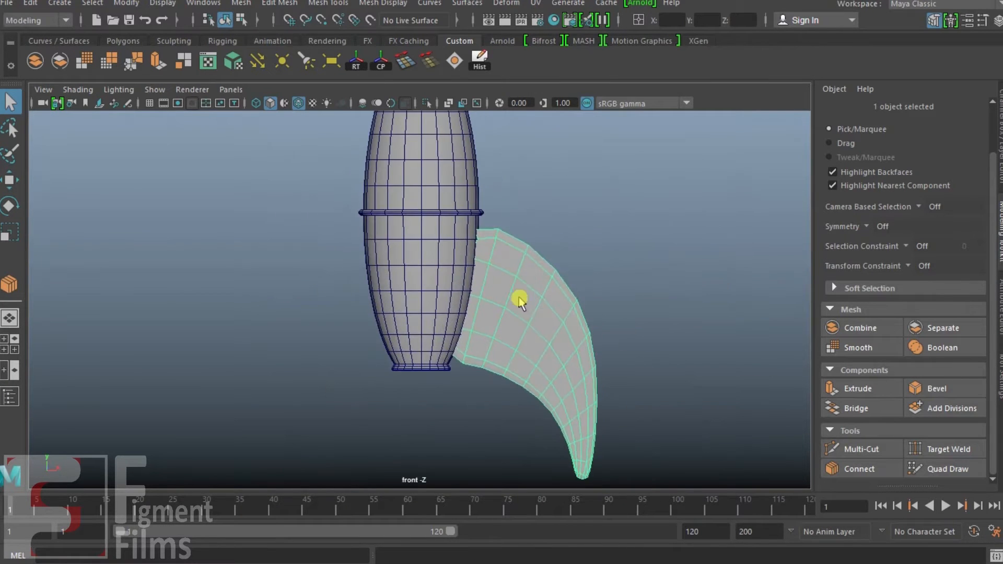
pyautogui.press('4')
pyautogui.moveTo(548, 278); pyautogui.dragTo(520, 239)
pyautogui.press('w')
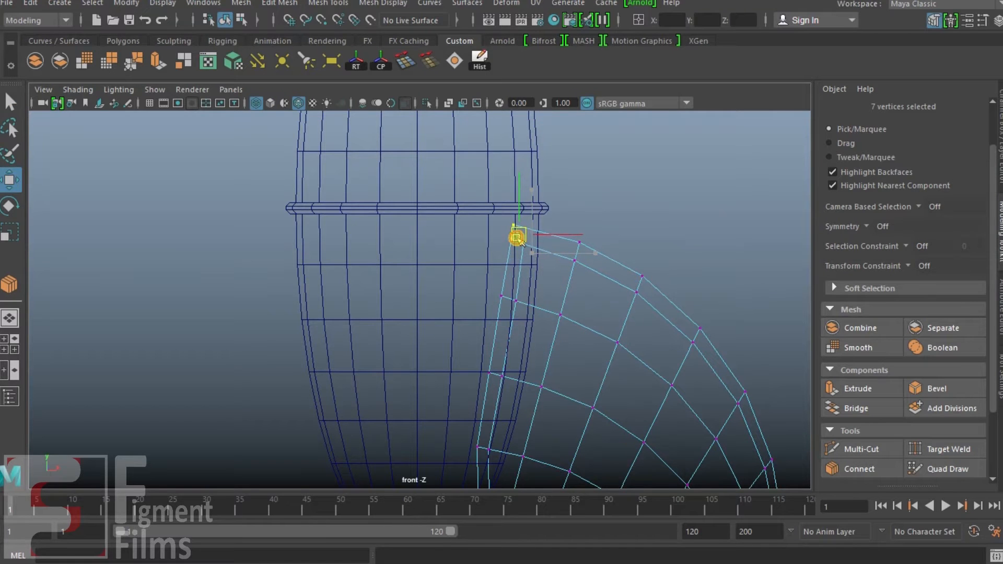
pyautogui.keyDown('alt'); pyautogui.moveTo(471, 438); pyautogui.dragTo(467, 265, button='middle'); pyautogui.keyUp('alt')
pyautogui.scroll(3, 477, 315)
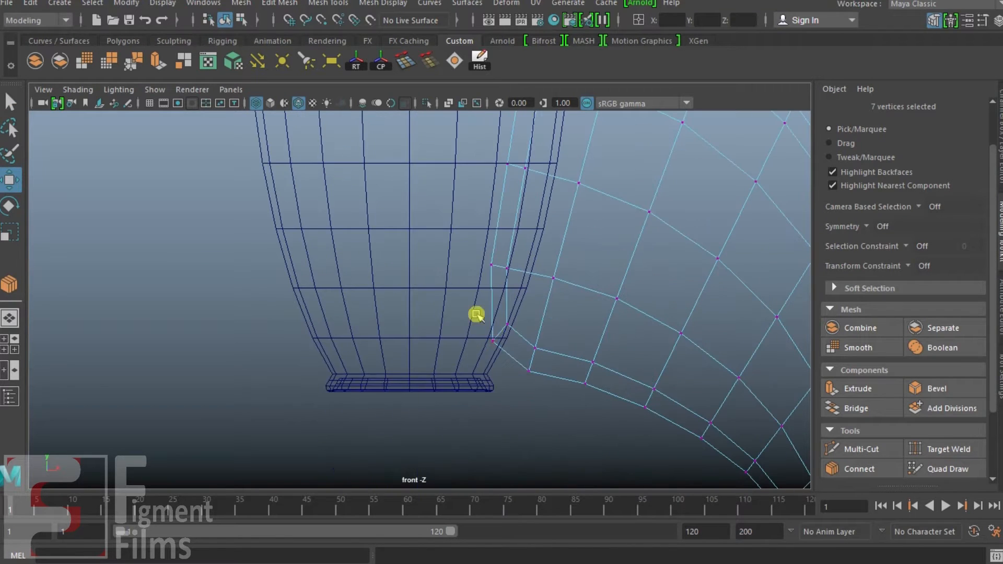
pyautogui.moveTo(503, 336); pyautogui.dragTo(479, 340)
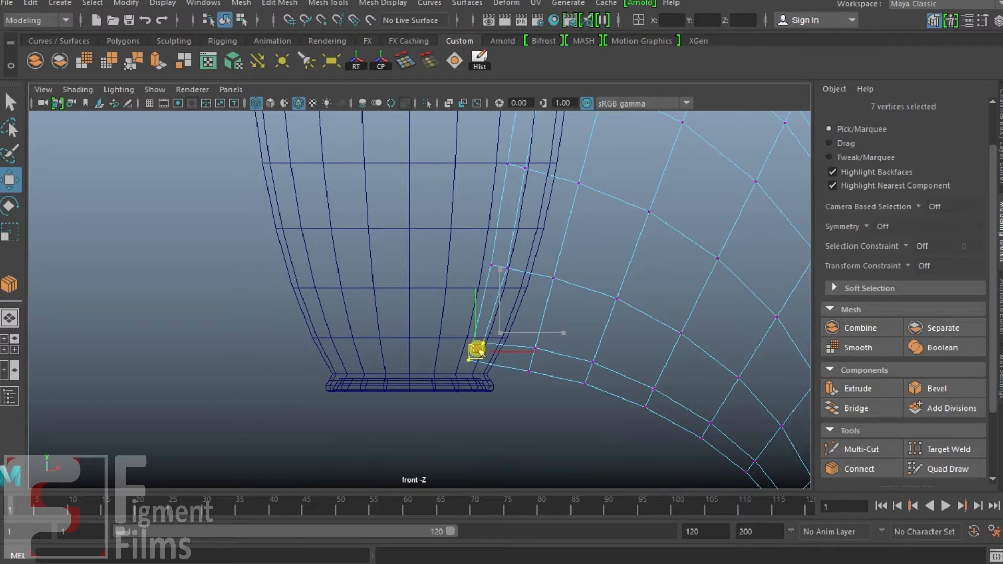
pyautogui.moveTo(499, 269); pyautogui.dragTo(491, 264)
pyautogui.moveTo(480, 348); pyautogui.dragTo(487, 365)
# In the top view, centre the fin on the body's horizontal axis and move its pivot to the body's centre.
pyautogui.scroll(2, 519, 341)
pyautogui.click(454, 309)
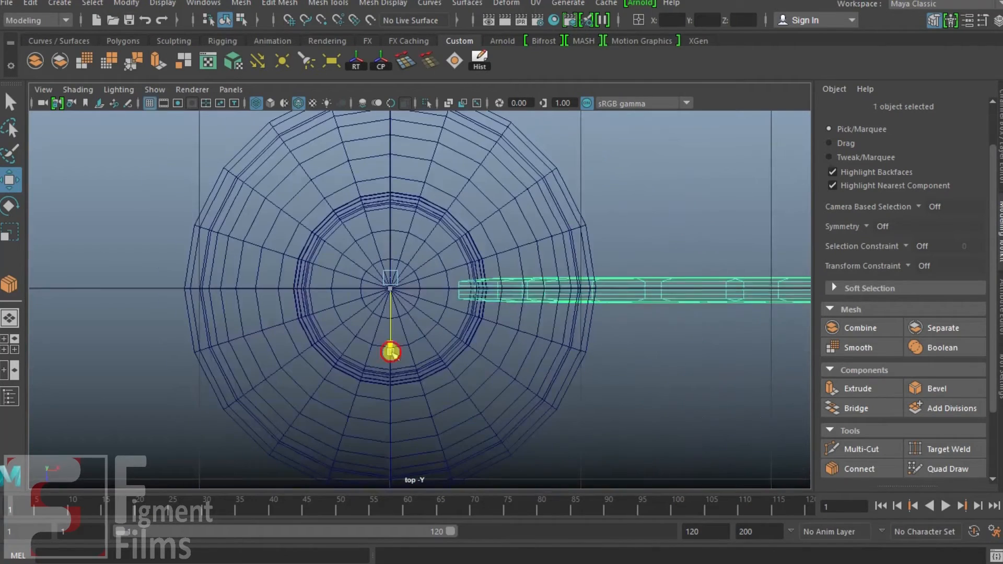
pyautogui.moveTo(391, 352); pyautogui.dragTo(391, 349)
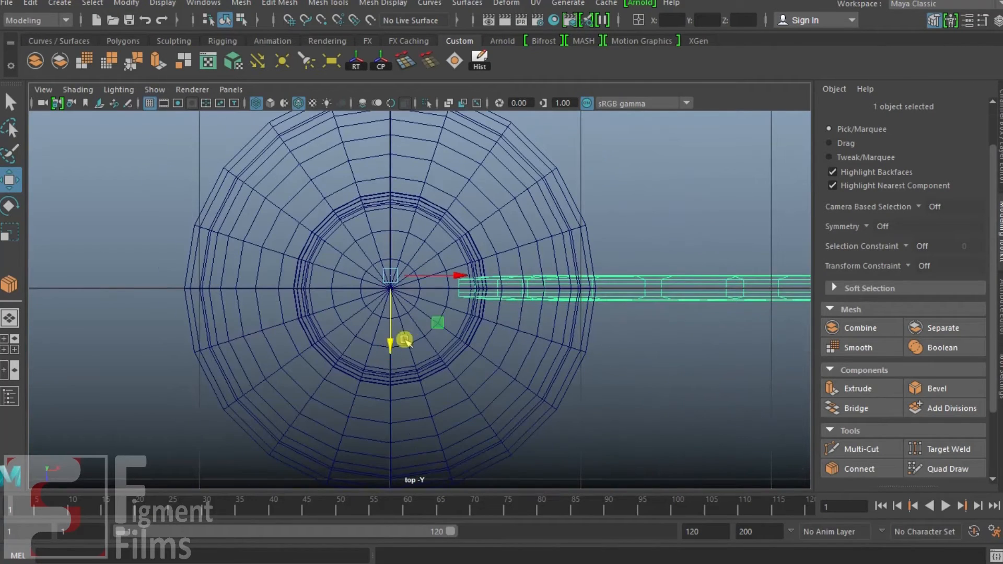
pyautogui.keyDown('alt'); pyautogui.moveTo(405, 338); pyautogui.dragTo(412, 307, button='right'); pyautogui.keyUp('alt')
pyautogui.keyDown('alt'); pyautogui.moveTo(412, 307); pyautogui.dragTo(439, 333, button='middle'); pyautogui.keyUp('alt')
pyautogui.keyDown('alt'); pyautogui.moveTo(439, 333); pyautogui.dragTo(528, 396, button='right'); pyautogui.keyUp('alt')
pyautogui.moveTo(382, 344); pyautogui.dragTo(383, 349)
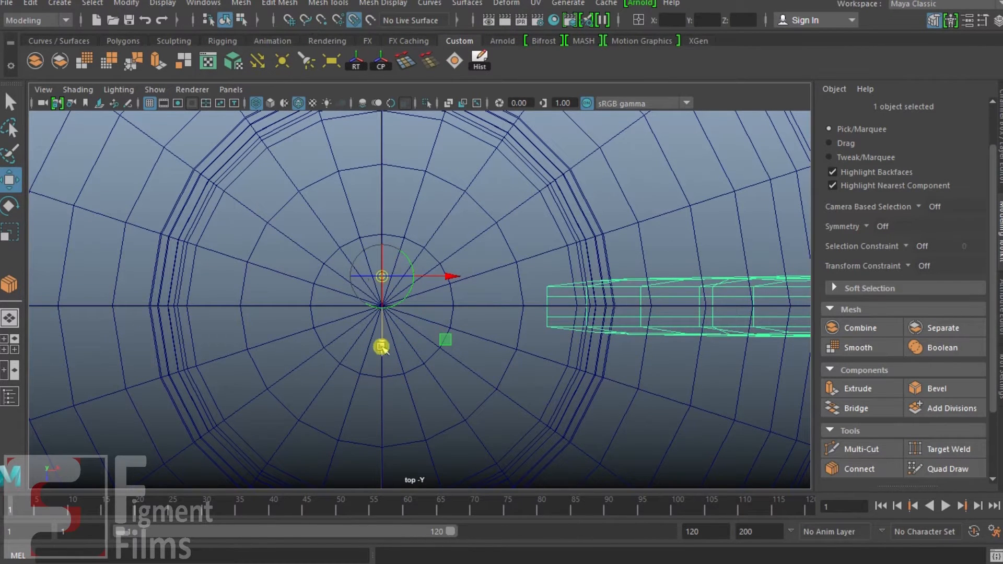
# Create 3 copies of the fin with Duplicate Special, rotated 90 degrees in Y, and show the rocket in the perspective view.
pyautogui.press('f')
pyautogui.click(30, 2)
pyautogui.click(206, 220)
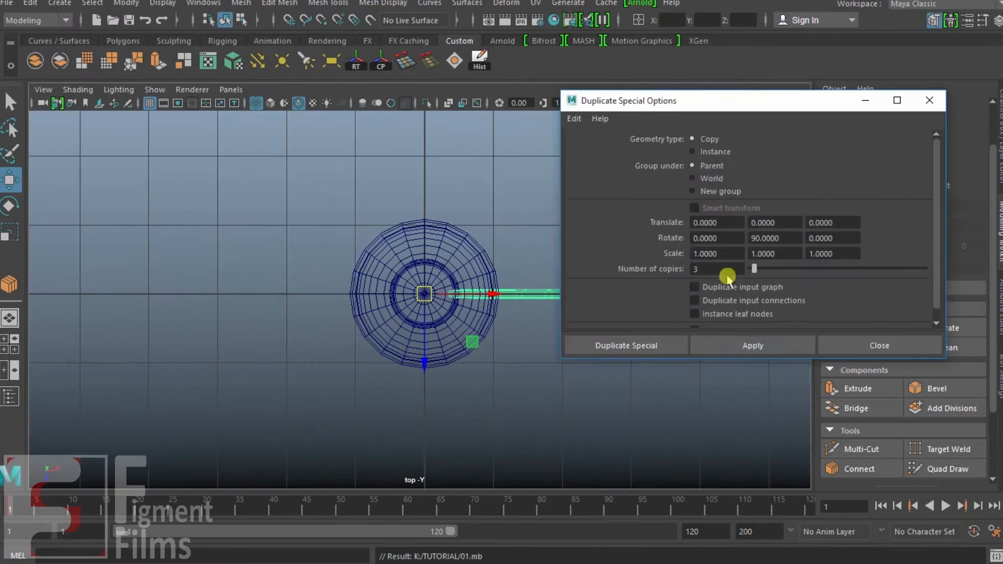
pyautogui.click(596, 345)
pyautogui.click(930, 100)
pyautogui.press('space')
pyautogui.press('space')
pyautogui.scroll(-5, 531, 235)
pyautogui.keyDown('alt'); pyautogui.moveTo(387, 324); pyautogui.dragTo(476, 299); pyautogui.keyUp('alt')
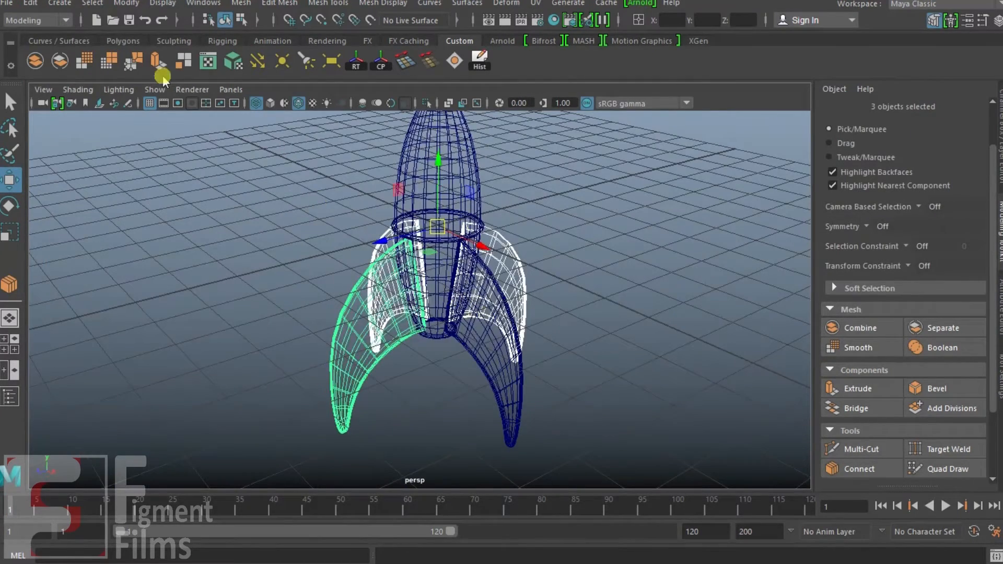
# Show the rocket in shaded display without the grid, check the fins from several angles and save the scene.
pyautogui.press('5')
pyautogui.click(150, 104)
pyautogui.keyDown('alt'); pyautogui.moveTo(627, 251); pyautogui.dragTo(576, 197); pyautogui.keyUp('alt')
pyautogui.click(576, 197)
pyautogui.moveTo(408, 277)
pyautogui.keyDown('alt'); pyautogui.mouseDown()
pyautogui.moveTo(508, 287)
pyautogui.moveTo(496, 276)
pyautogui.moveTo(453, 282)
pyautogui.mouseUp(); pyautogui.keyUp('alt')
pyautogui.hotkey('ctrl', 's')
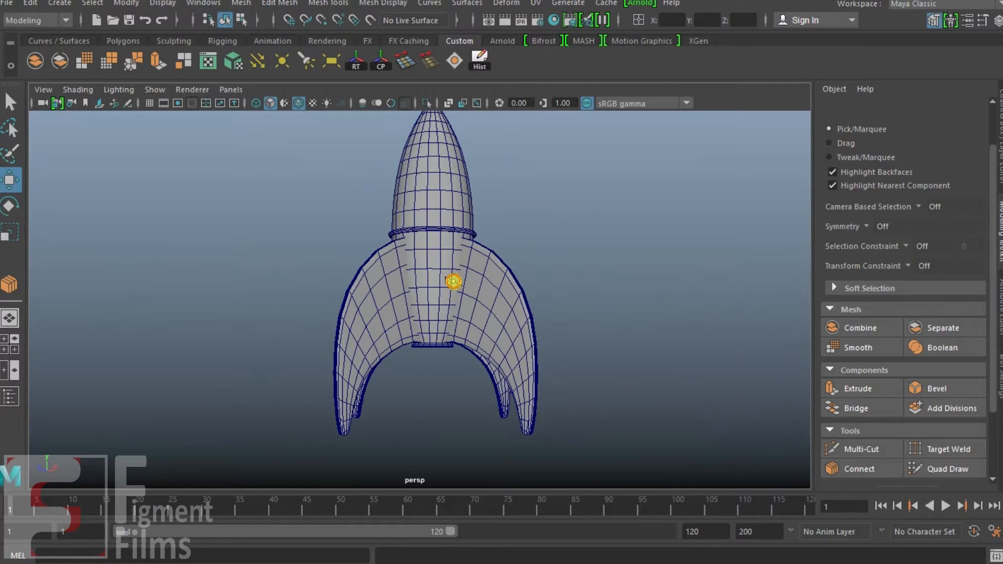
pyautogui.keyDown('alt'); pyautogui.moveTo(453, 281); pyautogui.dragTo(291, 215, button='right'); pyautogui.keyUp('alt')
pyautogui.keyDown('alt'); pyautogui.moveTo(291, 214); pyautogui.dragTo(523, 280); pyautogui.keyUp('alt')
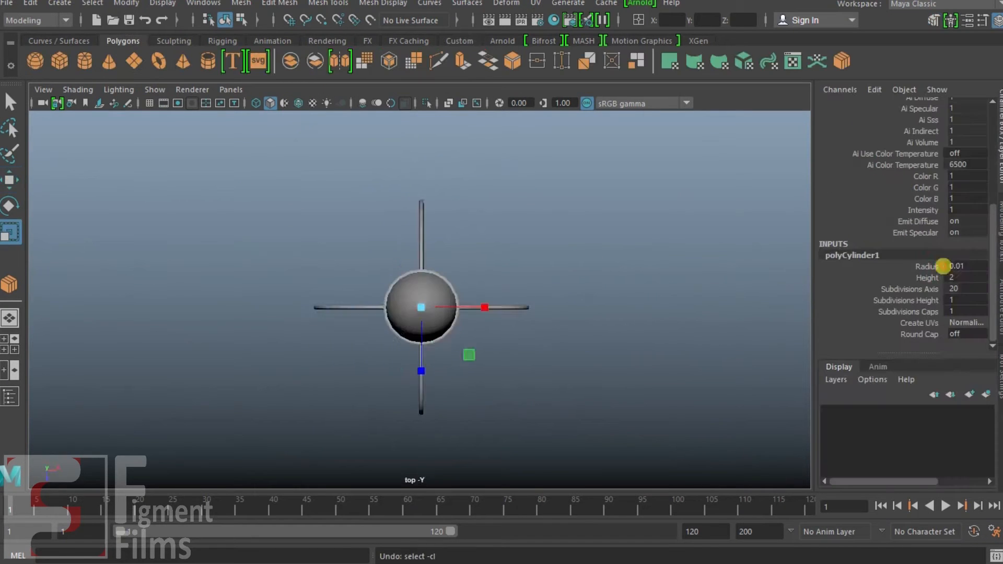
# In the top view wireframe, set the radius of the new cylinder at the rocket's centre to 4.
pyautogui.moveTo(943, 267); pyautogui.dragTo(945, 268)
pyautogui.press('4')
pyautogui.click(961, 269)
pyautogui.write('4')
pyautogui.press('Return')
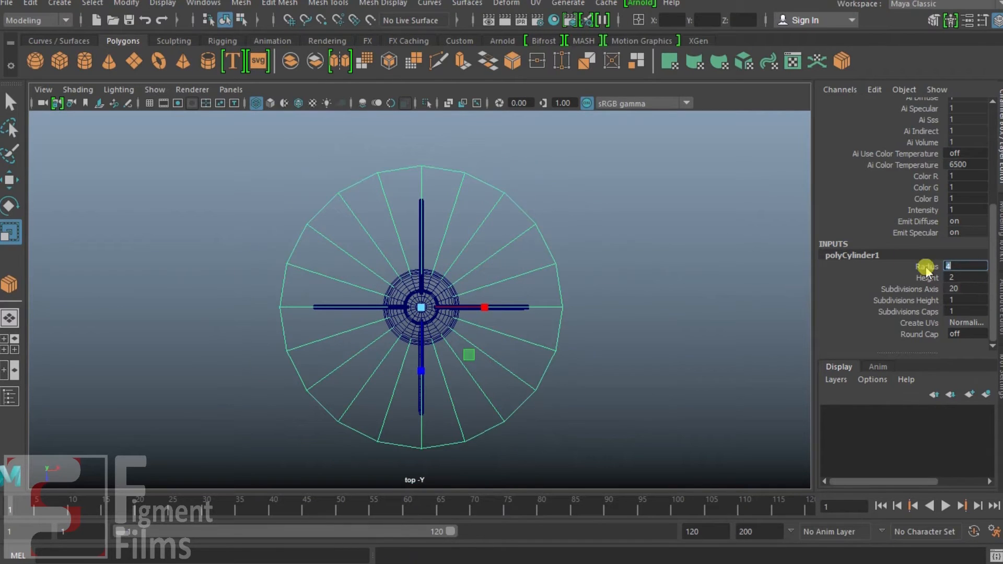
# In the front view, set the wide cylinder's height to 0.6 to form a flat disc.
pyautogui.press('space')
pyautogui.moveTo(618, 254); pyautogui.dragTo(624, 282)
pyautogui.keyDown('alt'); pyautogui.moveTo(624, 283); pyautogui.dragTo(558, 269, button='right'); pyautogui.keyUp('alt')
pyautogui.keyDown('alt'); pyautogui.moveTo(558, 269); pyautogui.dragTo(553, 231, button='middle'); pyautogui.keyUp('alt')
pyautogui.click(965, 280)
pyautogui.write('1')
pyautogui.press('Return')
pyautogui.write('.8')
pyautogui.press('Return')
pyautogui.write('.7')
pyautogui.press('Return')
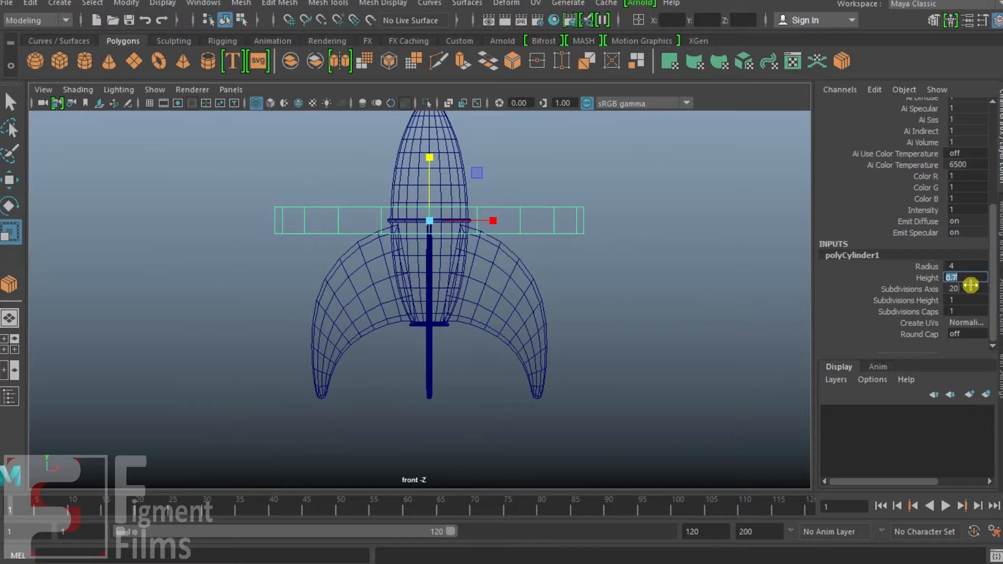
pyautogui.write('.6')
pyautogui.press('Return')
# Move the disc straight down until its top face sits just under the fin tips.
pyautogui.keyDown('alt'); pyautogui.moveTo(586, 235); pyautogui.dragTo(596, 197, button='middle'); pyautogui.keyUp('alt')
pyautogui.press('w')
pyautogui.moveTo(439, 143); pyautogui.dragTo(440, 318)
pyautogui.keyDown('alt'); pyautogui.moveTo(472, 312); pyautogui.dragTo(494, 218, button='middle'); pyautogui.keyUp('alt')
pyautogui.keyDown('alt'); pyautogui.moveTo(494, 217); pyautogui.dragTo(640, 246, button='right'); pyautogui.keyUp('alt')
pyautogui.keyDown('alt'); pyautogui.moveTo(640, 246); pyautogui.dragTo(584, 304, button='middle'); pyautogui.keyUp('alt')
pyautogui.moveTo(449, 234); pyautogui.dragTo(458, 252)
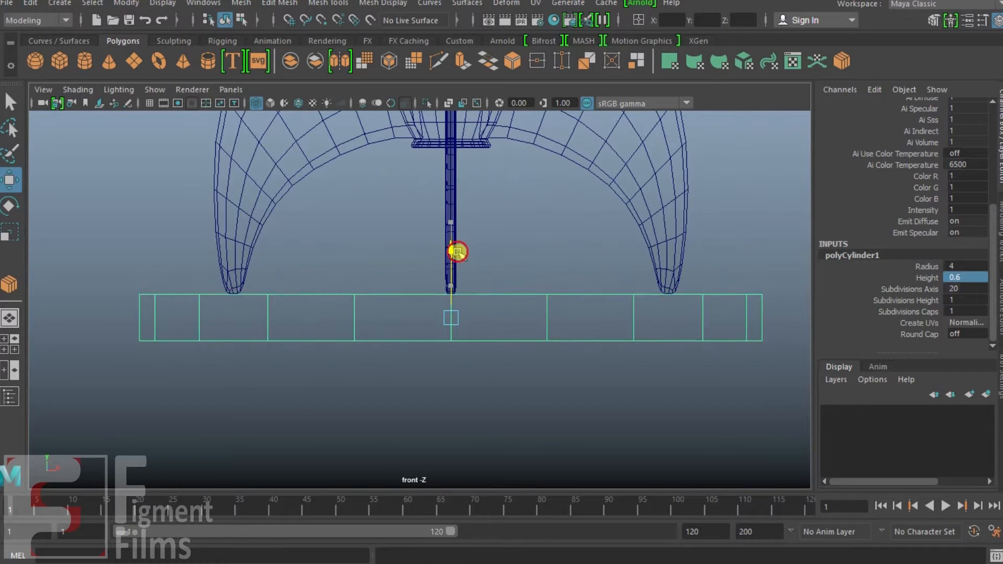
# Switch to shaded display and isolate the disc in the top view.
pyautogui.press('space')
pyautogui.moveTo(571, 285); pyautogui.dragTo(571, 273)
pyautogui.press('5')
pyautogui.keyDown('alt'); pyautogui.moveTo(571, 308); pyautogui.dragTo(605, 320); pyautogui.keyUp('alt')
pyautogui.keyDown('alt'); pyautogui.moveTo(604, 320); pyautogui.dragTo(549, 337, button='right'); pyautogui.keyUp('alt')
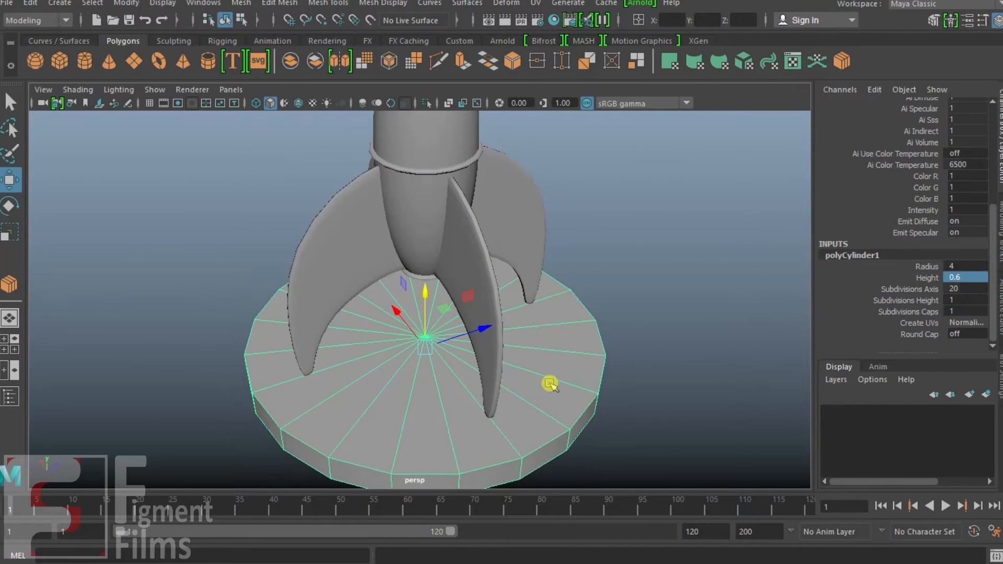
pyautogui.keyDown('alt'); pyautogui.moveTo(549, 337); pyautogui.dragTo(569, 305); pyautogui.keyUp('alt')
pyautogui.press('F10')
pyautogui.press('q')
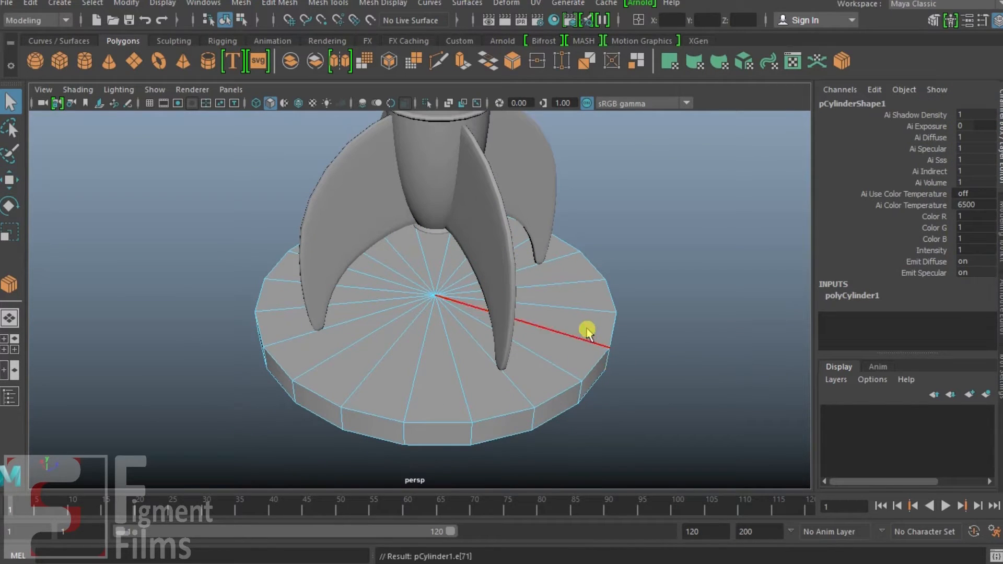
pyautogui.press('space')
pyautogui.moveTo(566, 333); pyautogui.dragTo(517, 338)
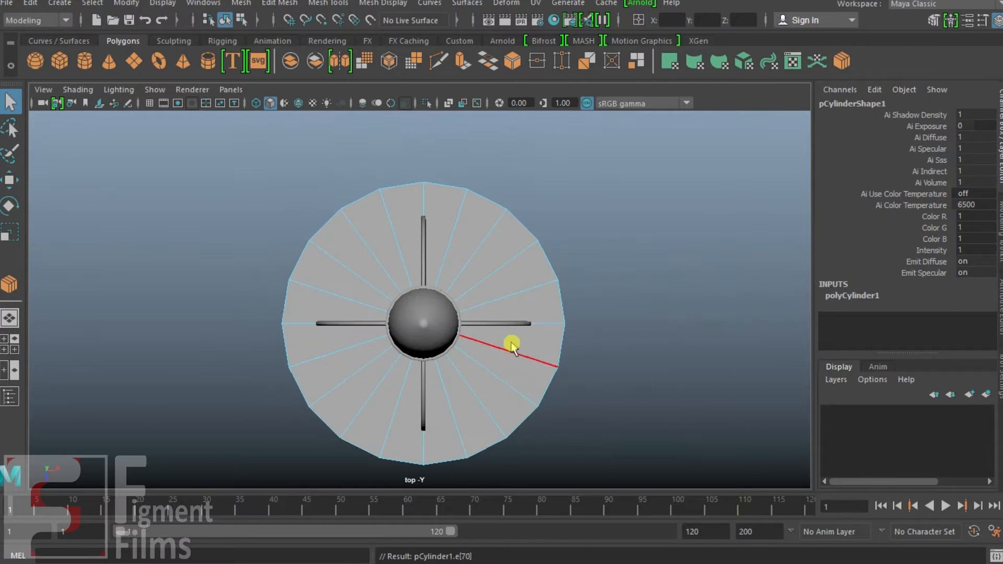
pyautogui.press('F8')
pyautogui.click(424, 104)
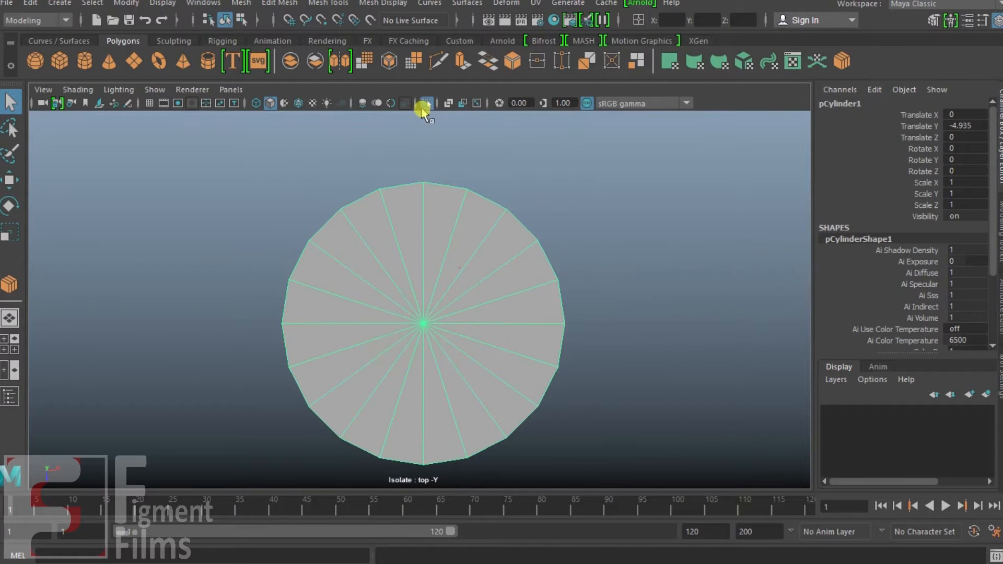
# Connect the radial edges of the disc's top face with 2 segments and a slide of 0.01.
pyautogui.press('F10')
pyautogui.click(479, 274)
pyautogui.keyDown('alt'); pyautogui.moveTo(479, 274); pyautogui.dragTo(656, 269); pyautogui.keyUp('alt')
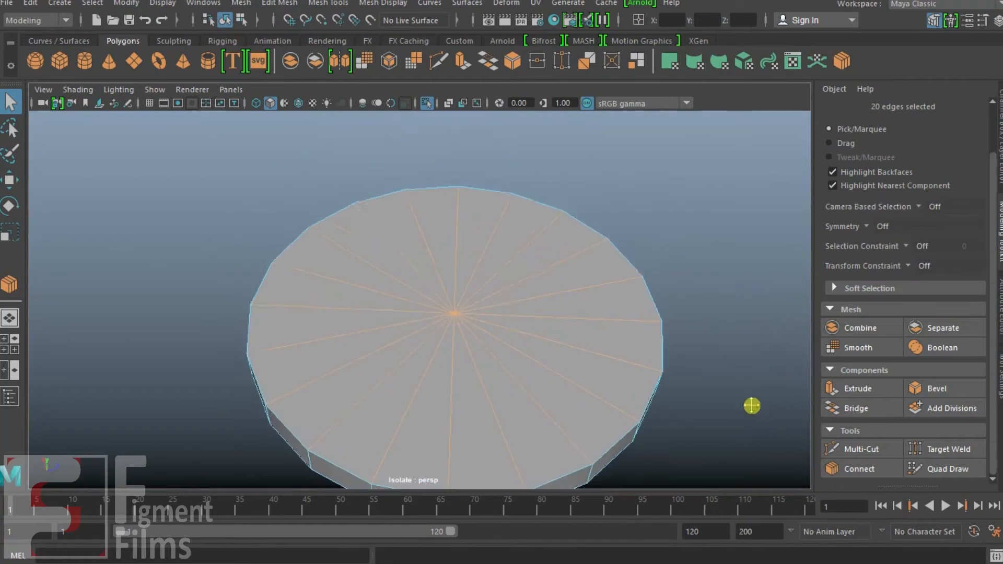
pyautogui.click(882, 473)
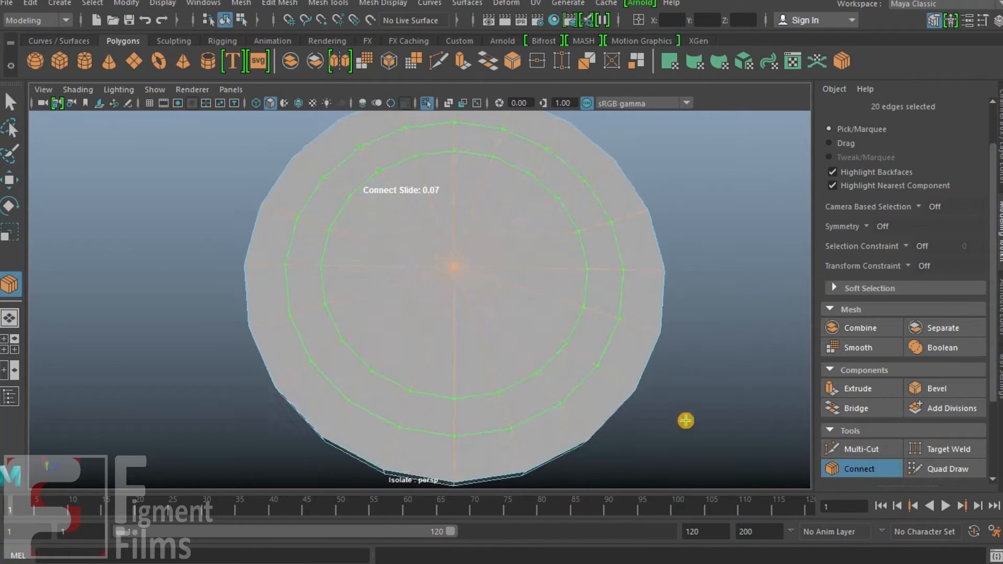
pyautogui.scroll(-3, 992, 459)
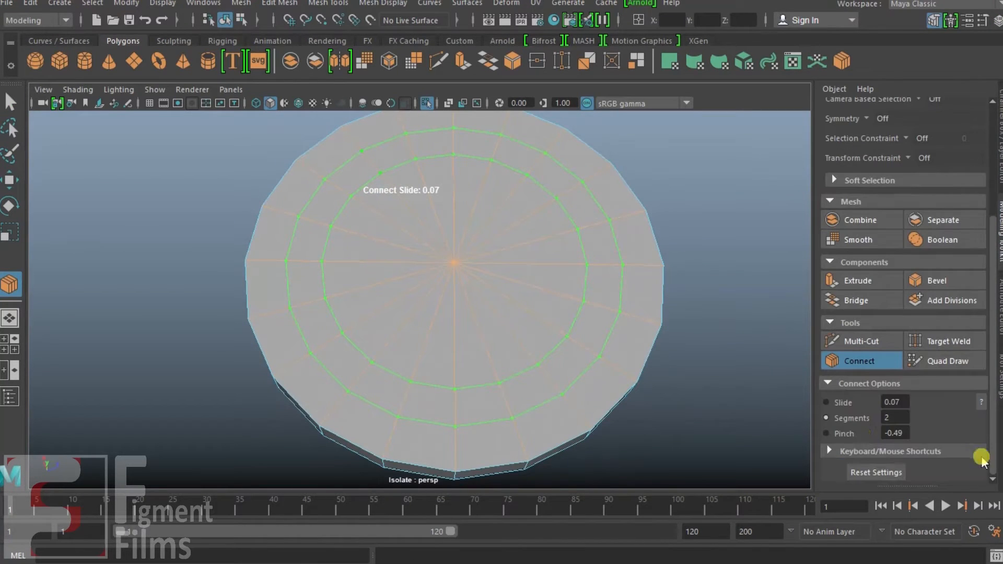
pyautogui.moveTo(898, 403)
pyautogui.mouseDown()
pyautogui.moveTo(938, 409)
pyautogui.moveTo(849, 417)
pyautogui.moveTo(839, 405)
pyautogui.mouseUp()
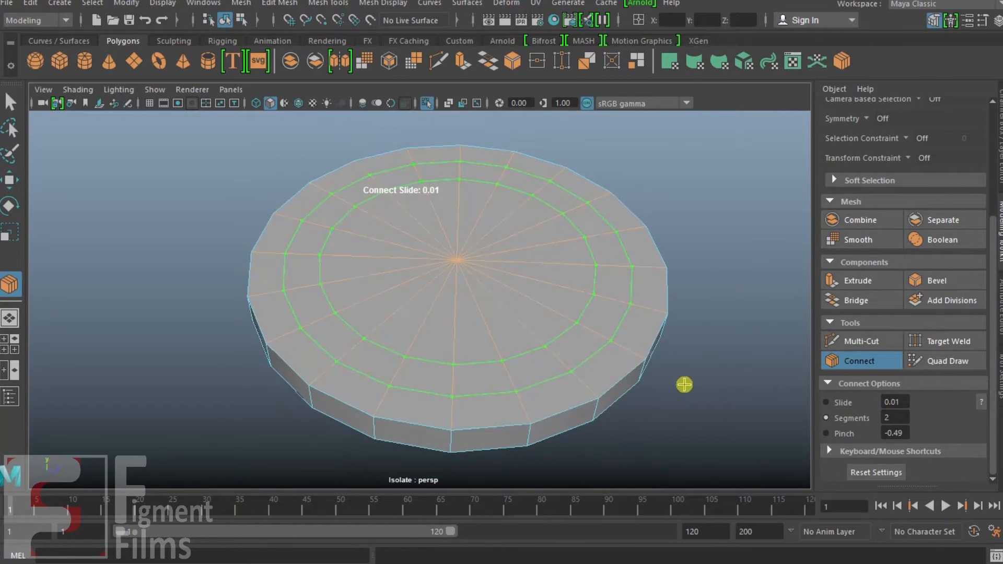
pyautogui.press('q')
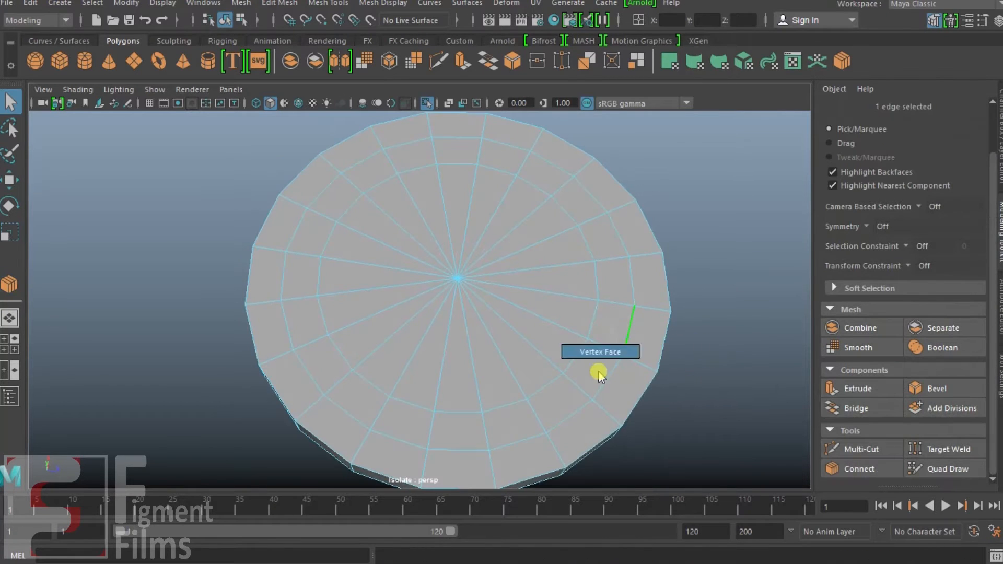
# Extrude the ring of faces between the two new edge loops on the disc's top.
pyautogui.click(599, 338)
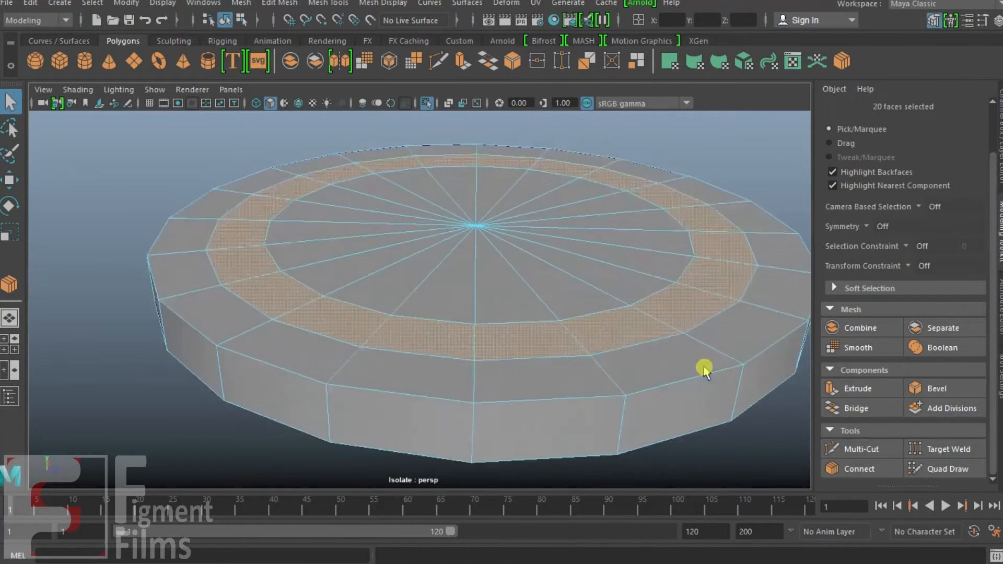
pyautogui.click(858, 389)
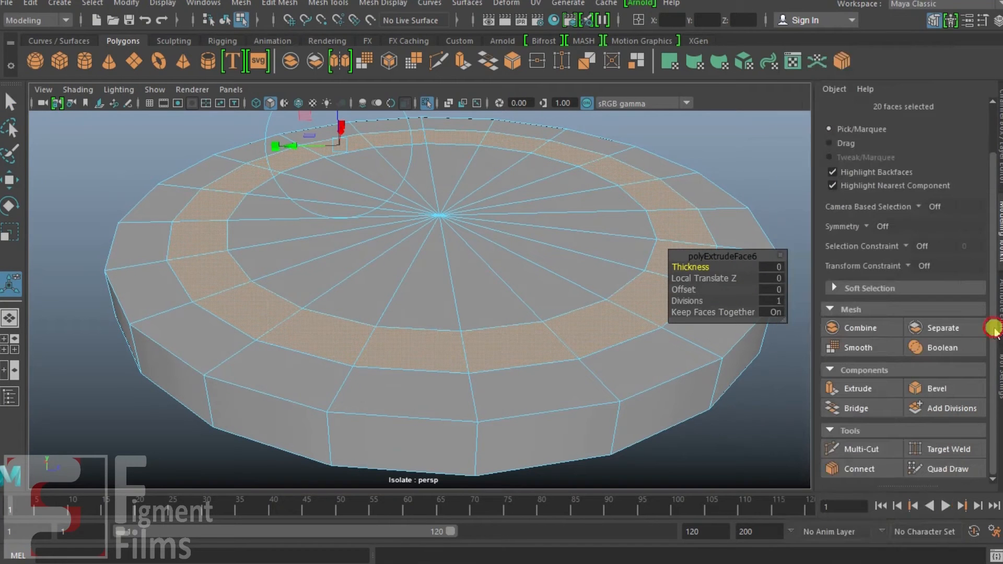
pyautogui.moveTo(729, 267); pyautogui.dragTo(704, 268)
pyautogui.press('Return')
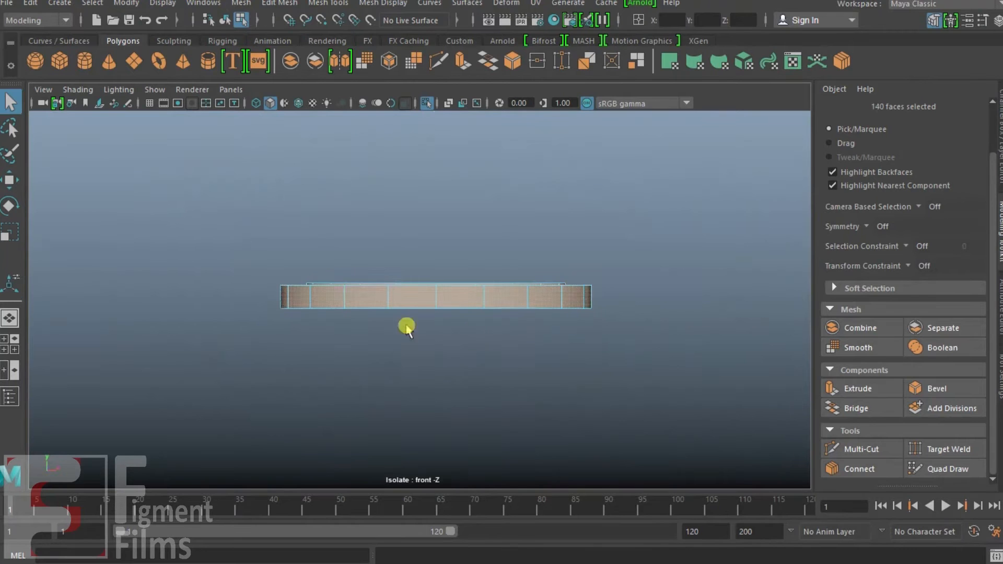
# Extrude the disc's outer side faces with a thickness of 0.2 and bevel the rim.
pyautogui.press('space')
pyautogui.moveTo(544, 301); pyautogui.dragTo(667, 320)
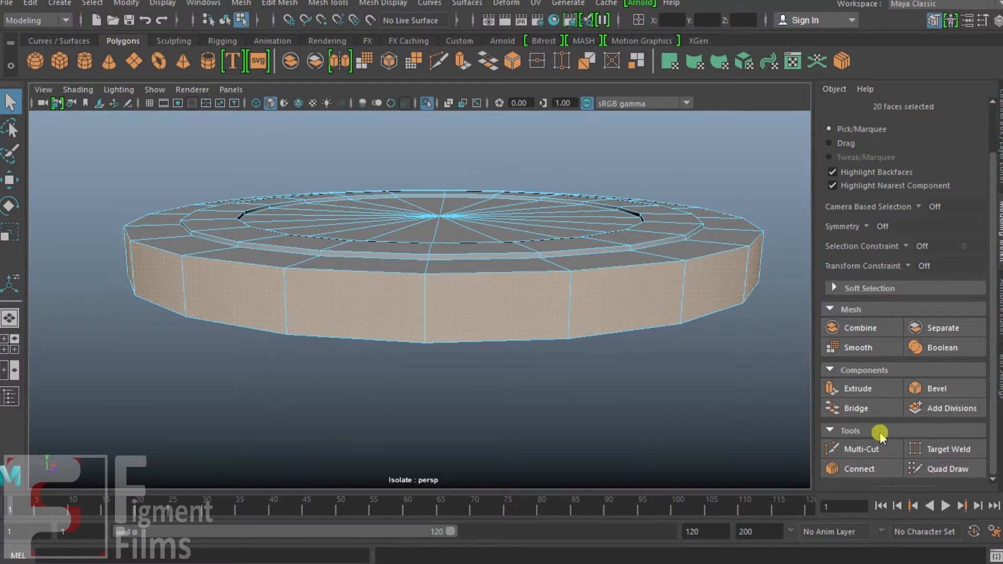
pyautogui.click(865, 388)
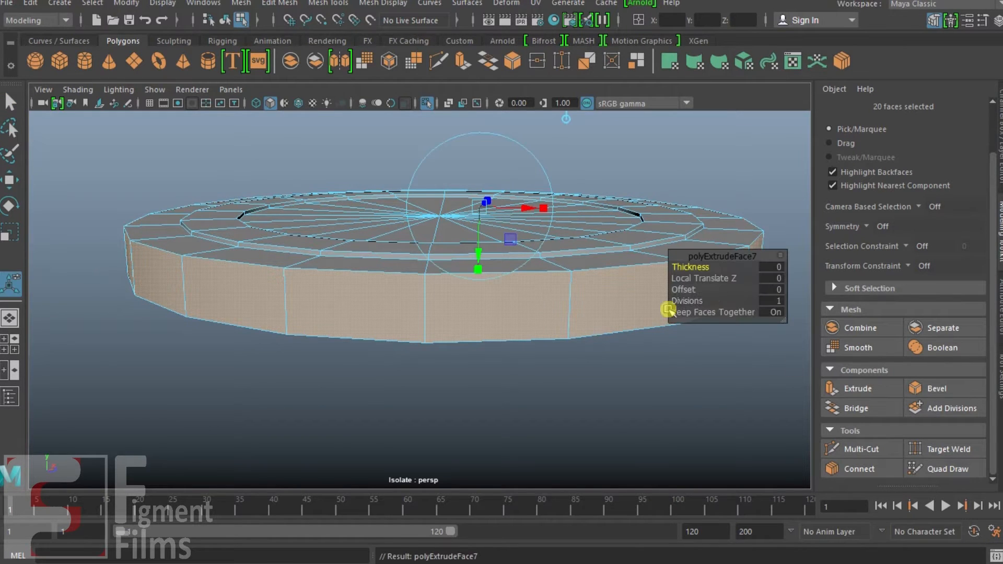
pyautogui.moveTo(691, 270); pyautogui.dragTo(731, 298)
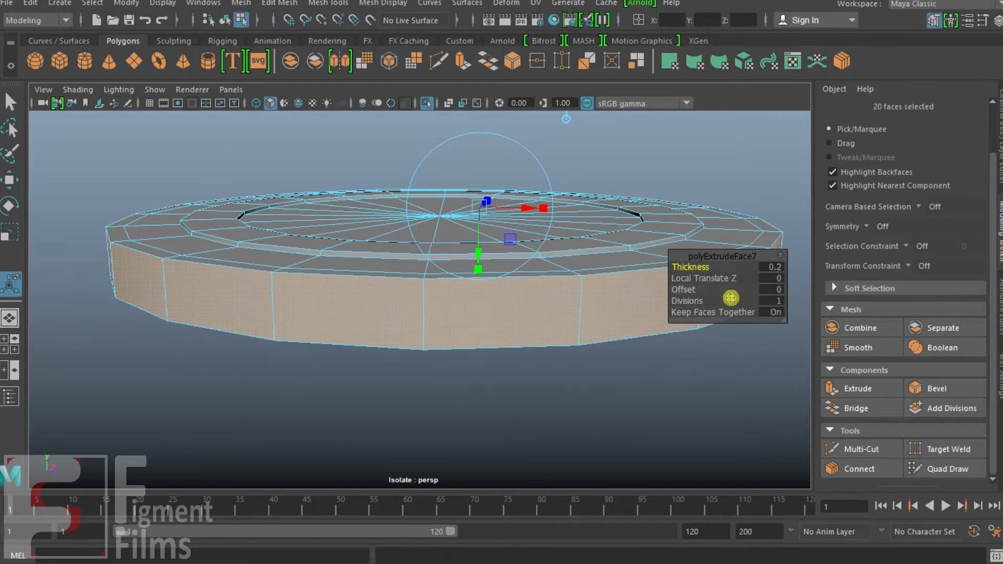
pyautogui.click(937, 386)
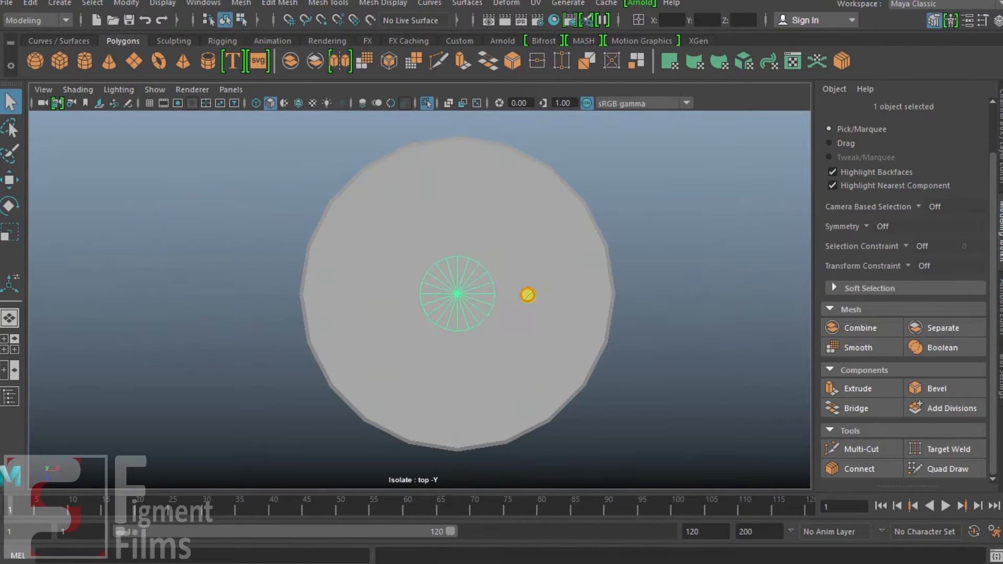
# Turn on wireframe over shading, subtract the small central cylinder from the disc with a Boolean difference and save the scene.
pyautogui.keyDown('alt'); pyautogui.moveTo(524, 291); pyautogui.dragTo(526, 293); pyautogui.keyUp('alt')
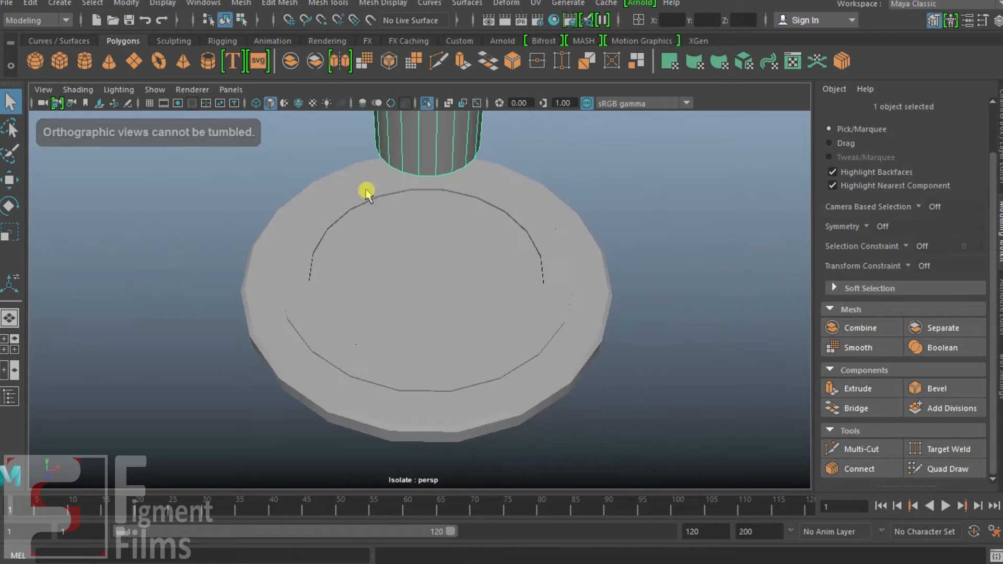
pyautogui.click(298, 103)
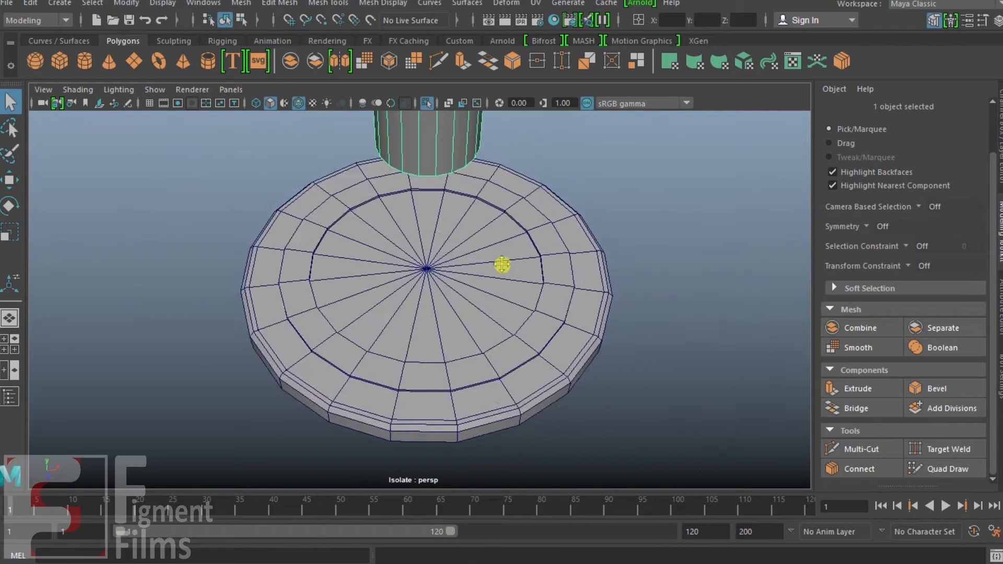
pyautogui.moveTo(502, 271); pyautogui.dragTo(448, 302)
pyautogui.hotkey('ctrl', 'z')
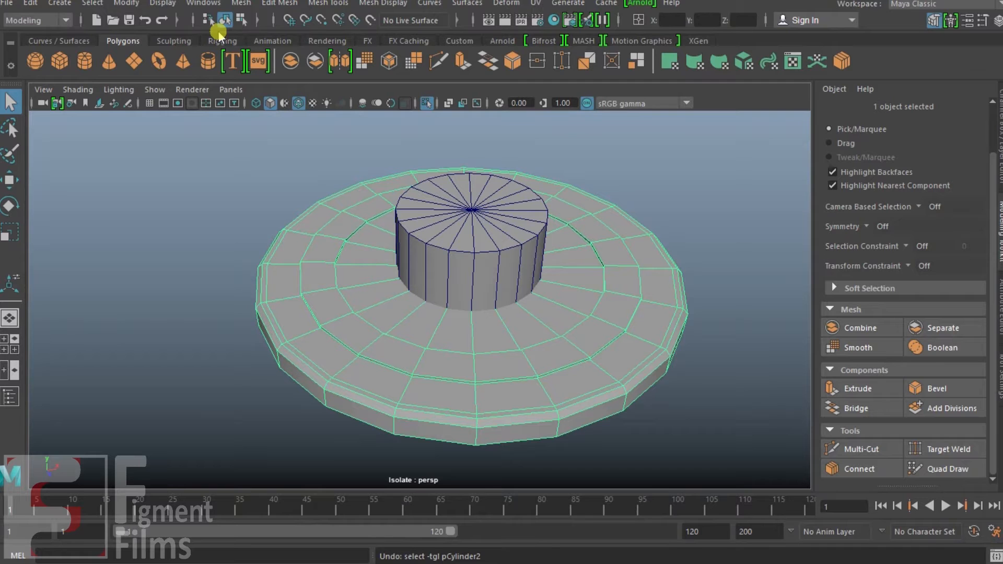
pyautogui.hotkey('shift', 'z')
pyautogui.click(203, 2)
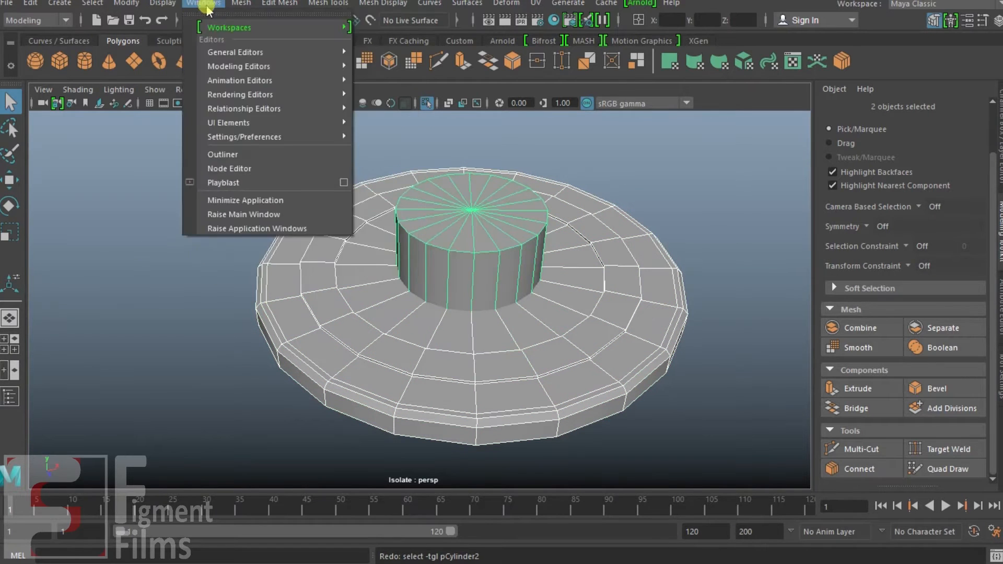
pyautogui.moveTo(241, 3)
pyautogui.moveTo(376, 36)
pyautogui.click(413, 52)
pyautogui.keyDown('alt'); pyautogui.moveTo(517, 204); pyautogui.dragTo(599, 212); pyautogui.keyUp('alt')
pyautogui.hotkey('ctrl', 's')
# In the top view wireframe, create a new polygon cylinder at the centre of the disc's hole.
pyautogui.moveTo(597, 210)
pyautogui.keyDown('alt'); pyautogui.mouseDown(button='right')
pyautogui.moveTo(510, 227)
pyautogui.moveTo(653, 178)
pyautogui.mouseUp(button='right'); pyautogui.keyUp('alt')
pyautogui.moveTo(653, 178)
pyautogui.keyDown('alt'); pyautogui.mouseDown()
pyautogui.moveTo(516, 226)
pyautogui.moveTo(486, 208)
pyautogui.moveTo(485, 261)
pyautogui.mouseUp(); pyautogui.keyUp('alt')
pyautogui.press('space')
pyautogui.keyDown('alt'); pyautogui.moveTo(471, 268); pyautogui.dragTo(461, 257, button='middle'); pyautogui.keyUp('alt')
pyautogui.click(85, 62)
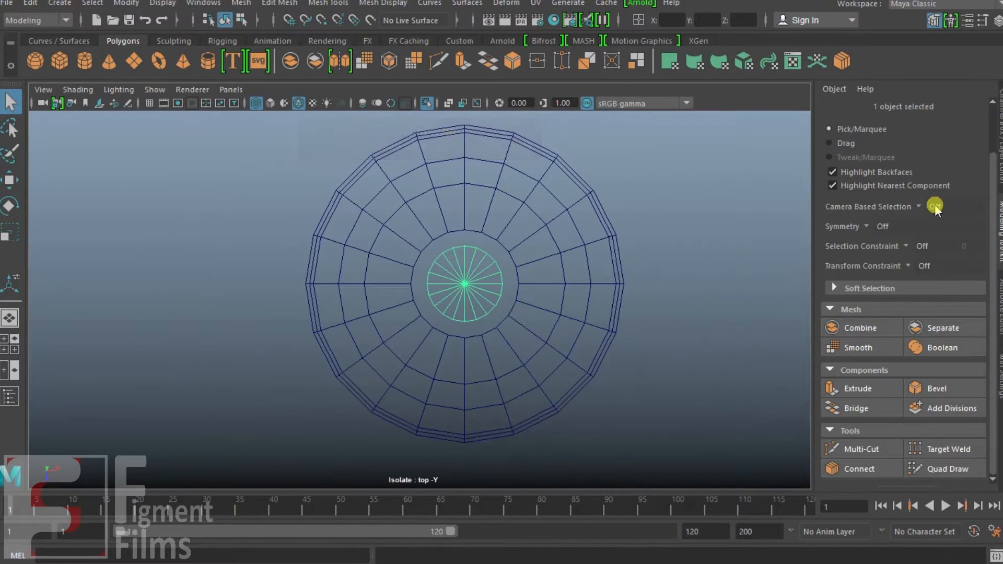
# Set the radius of the new cylinder in the disc's hole to 0.3.
pyautogui.click(1000, 325)
pyautogui.click(1000, 198)
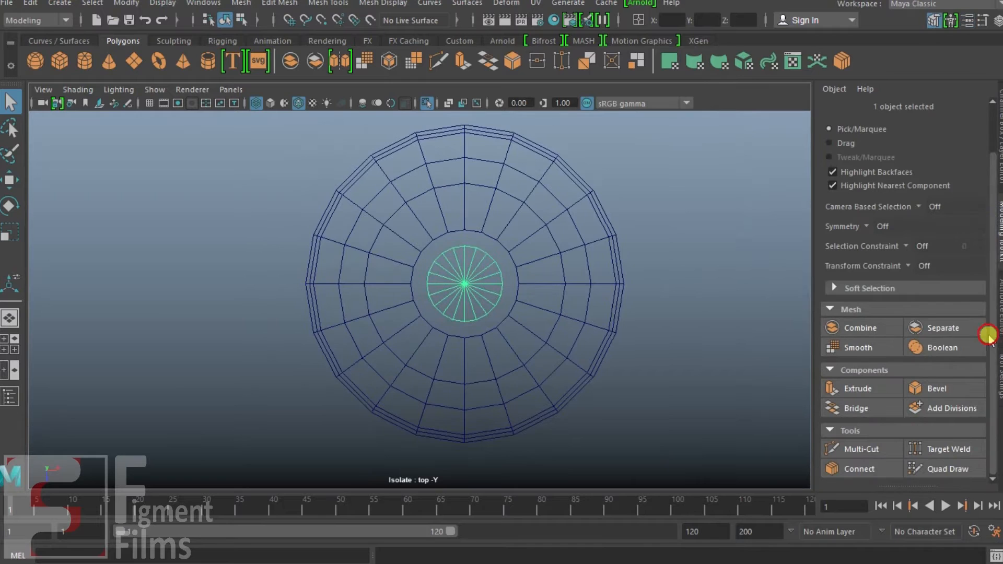
pyautogui.keyDown('alt'); pyautogui.moveTo(624, 327); pyautogui.dragTo(662, 354, button='right'); pyautogui.keyUp('alt')
pyautogui.keyDown('alt'); pyautogui.moveTo(597, 249); pyautogui.dragTo(494, 257, button='middle'); pyautogui.keyUp('alt')
pyautogui.click(999, 150)
pyautogui.moveTo(990, 270); pyautogui.dragTo(991, 331)
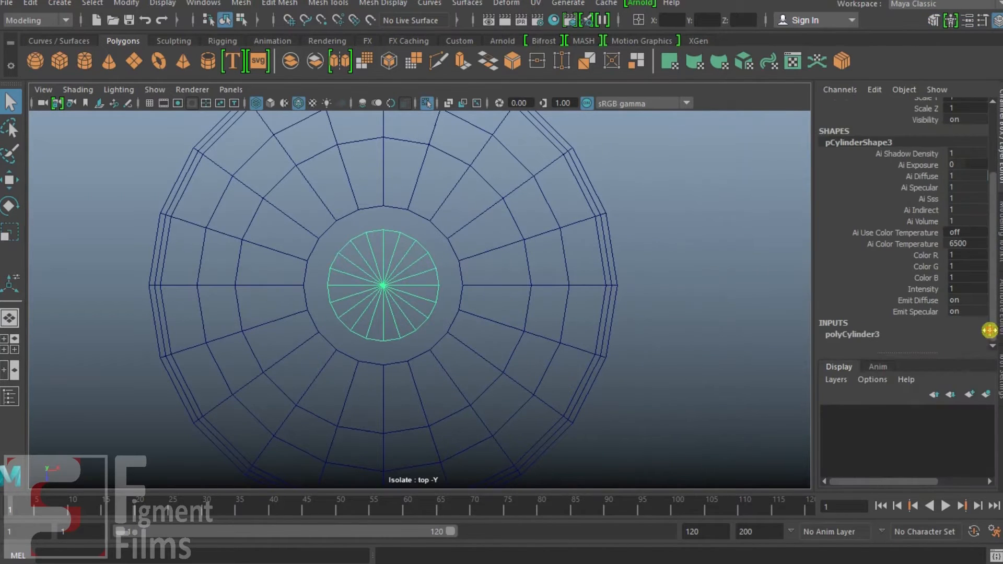
pyautogui.click(881, 335)
pyautogui.scroll(-3, 977, 285)
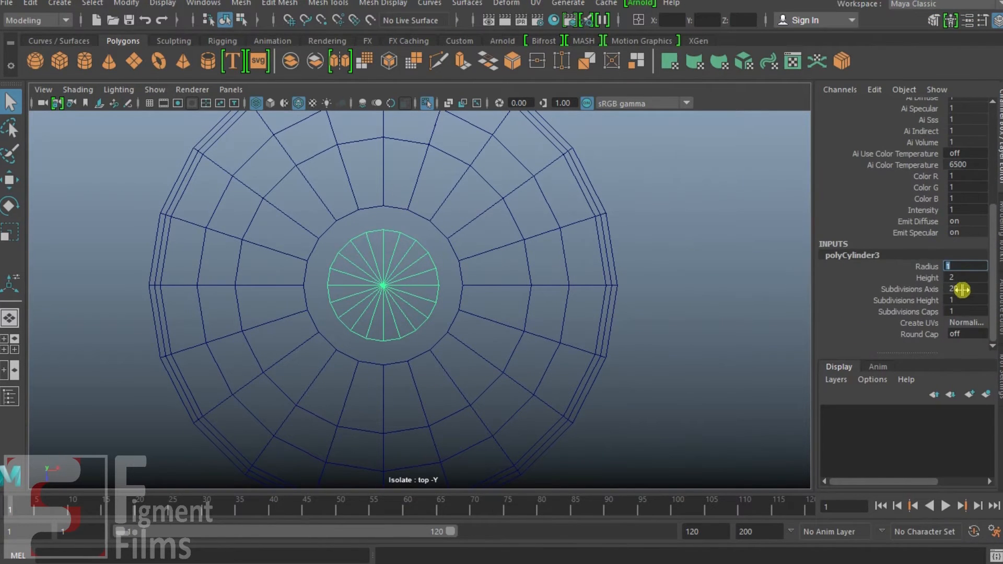
pyautogui.write('0.2')
pyautogui.press('Return')
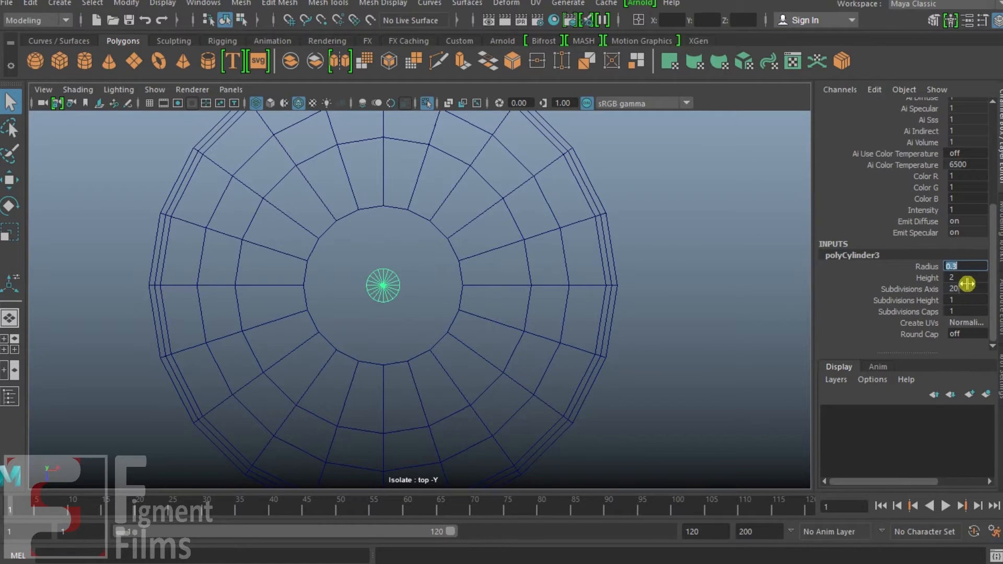
# In the front view, move the thin cylinder down beneath the disc and set its height to 3.
pyautogui.keyDown('alt'); pyautogui.moveTo(493, 275); pyautogui.dragTo(556, 273, button='middle'); pyautogui.keyUp('alt')
pyautogui.press('space')
pyautogui.moveTo(556, 274); pyautogui.dragTo(531, 320)
pyautogui.keyDown('alt'); pyautogui.moveTo(531, 321); pyautogui.dragTo(460, 293, button='right'); pyautogui.keyUp('alt')
pyautogui.press('w')
pyautogui.moveTo(441, 119); pyautogui.dragTo(458, 310)
pyautogui.keyDown('alt'); pyautogui.moveTo(457, 311); pyautogui.dragTo(668, 351, button='right'); pyautogui.keyUp('alt')
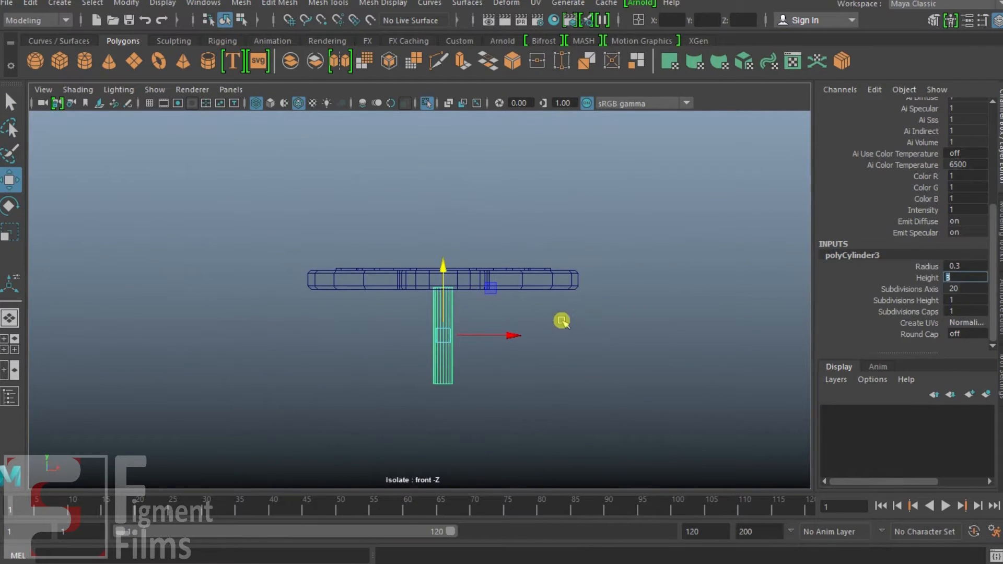
pyautogui.keyDown('alt'); pyautogui.moveTo(562, 321); pyautogui.dragTo(618, 342, button='right'); pyautogui.keyUp('alt')
# In the top view, move the thin cylinder along X onto the disc's outer ring to serve as a leg.
pyautogui.press('space')
pyautogui.moveTo(625, 307); pyautogui.dragTo(376, 295)
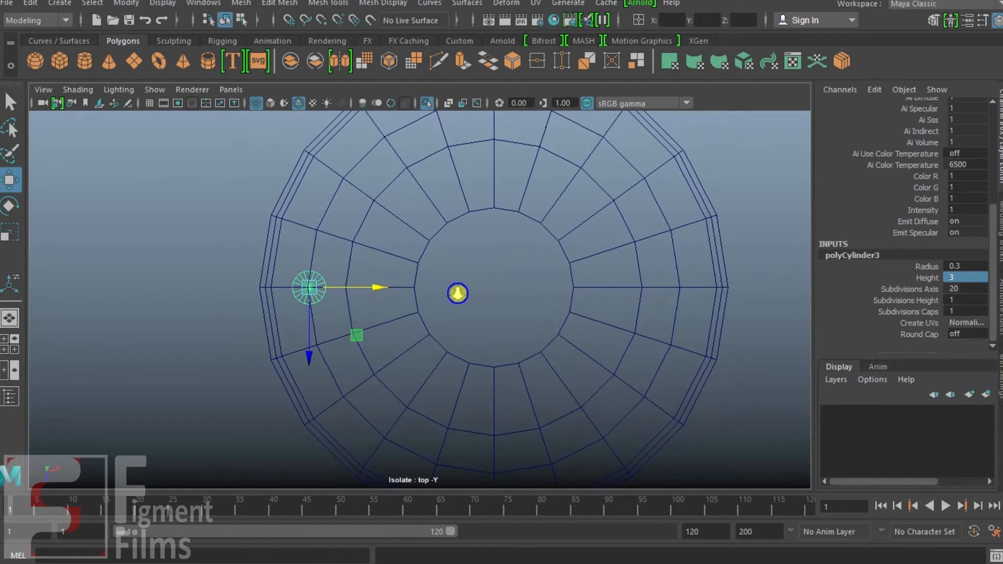
pyautogui.keyDown('alt'); pyautogui.moveTo(458, 293); pyautogui.dragTo(472, 320, button='right'); pyautogui.keyUp('alt')
# Show the grid, enable grid snapping and move the leg's pivot to the centre of the disc.
pyautogui.click(150, 104)
pyautogui.scroll(-3, 390, 218)
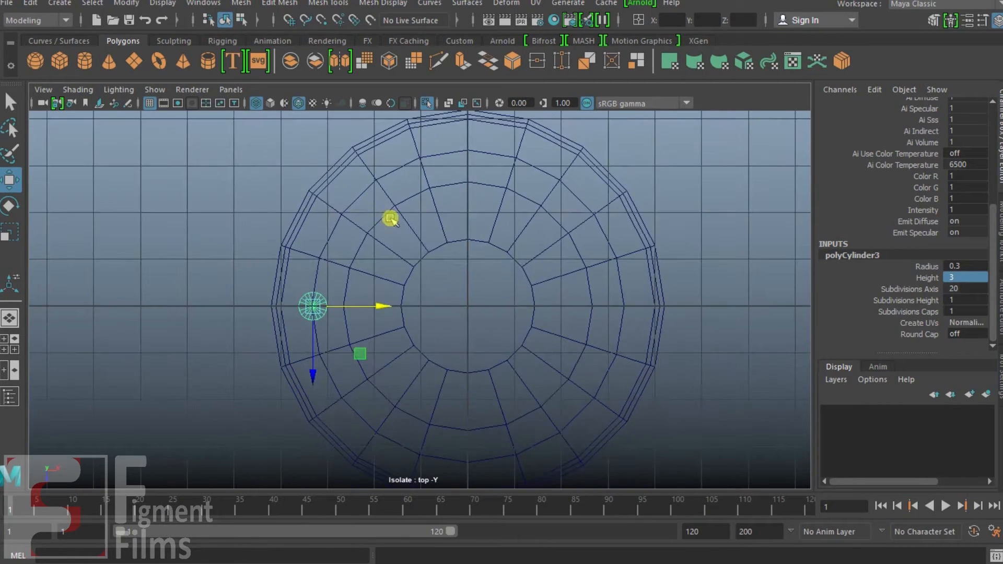
pyautogui.click(294, 24)
pyautogui.keyDown('alt'); pyautogui.moveTo(546, 296); pyautogui.dragTo(594, 309, button='right'); pyautogui.keyUp('alt')
pyautogui.press('Insert')
pyautogui.keyDown('alt'); pyautogui.moveTo(593, 309); pyautogui.dragTo(548, 282, button='middle'); pyautogui.keyUp('alt')
pyautogui.keyDown('alt'); pyautogui.moveTo(548, 281); pyautogui.dragTo(329, 237, button='right'); pyautogui.keyUp('alt')
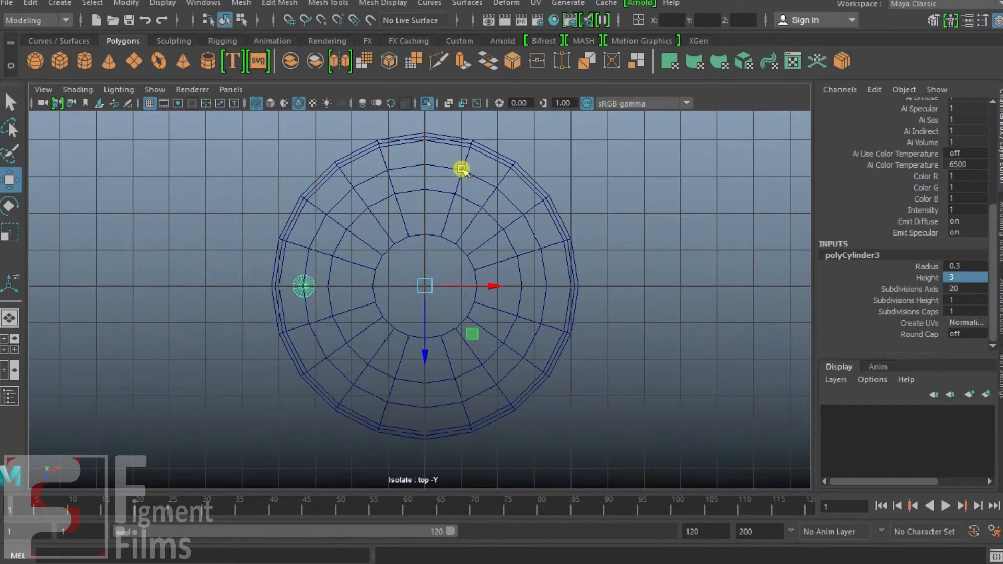
pyautogui.keyDown('alt'); pyautogui.moveTo(356, 231); pyautogui.dragTo(371, 223, button='middle'); pyautogui.keyUp('alt')
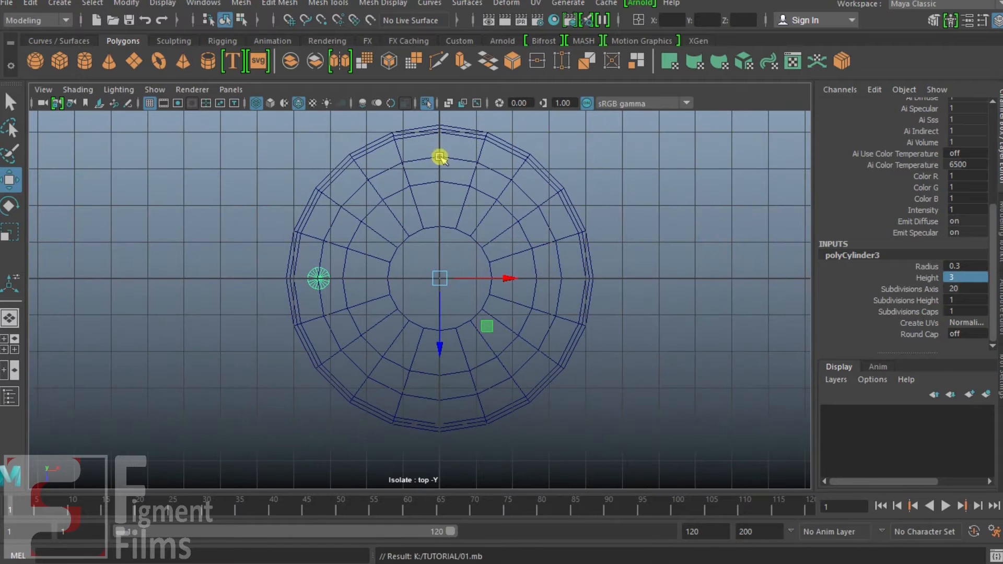
# Make 11 copies of the leg with Duplicate Special, rotating each copy 30 degrees in Y around the disc's centre.
pyautogui.click(30, 4)
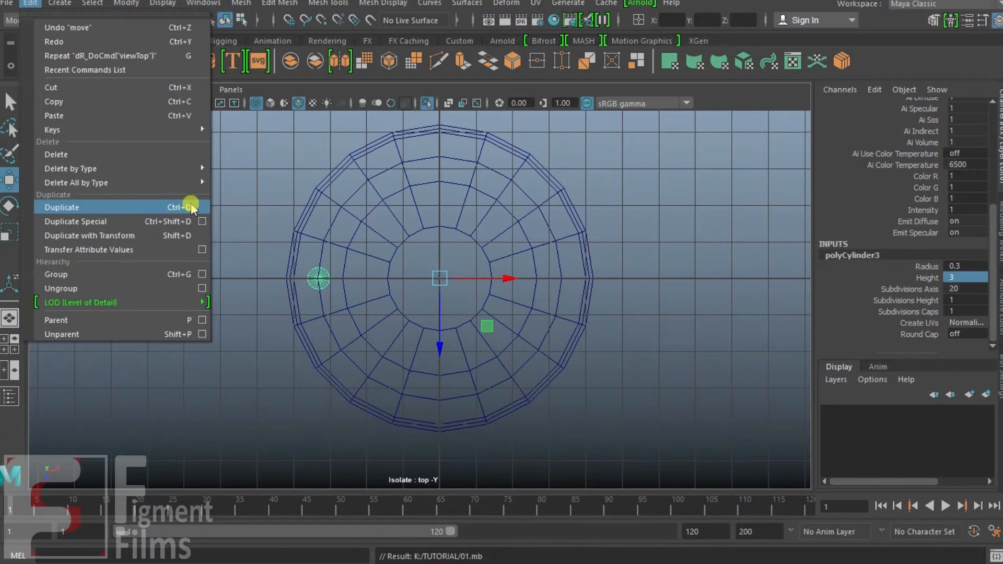
pyautogui.click(206, 208)
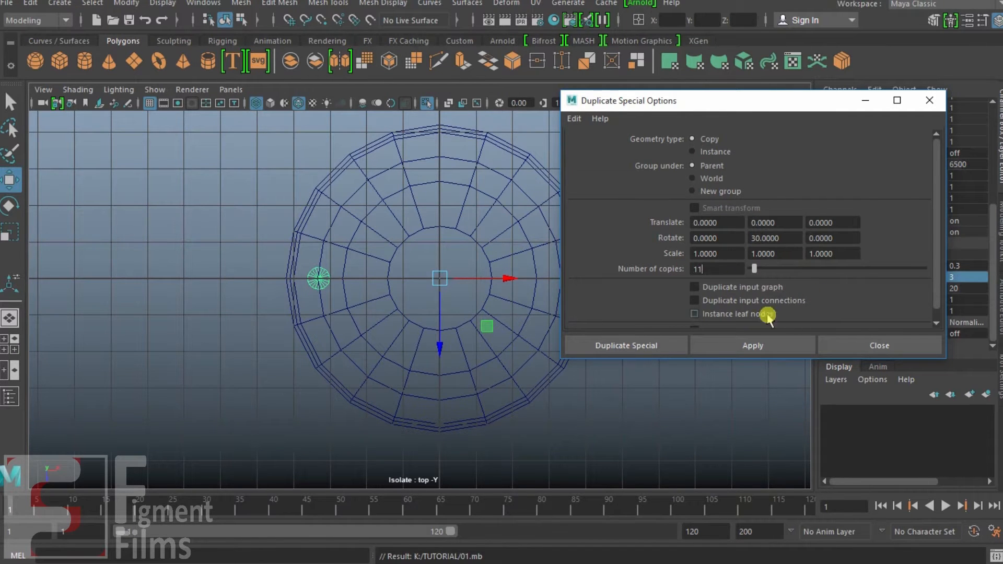
pyautogui.click(753, 345)
pyautogui.click(930, 101)
pyautogui.press('space')
pyautogui.press('space')
pyautogui.keyDown('alt'); pyautogui.moveTo(546, 299); pyautogui.dragTo(270, 119); pyautogui.keyUp('alt')
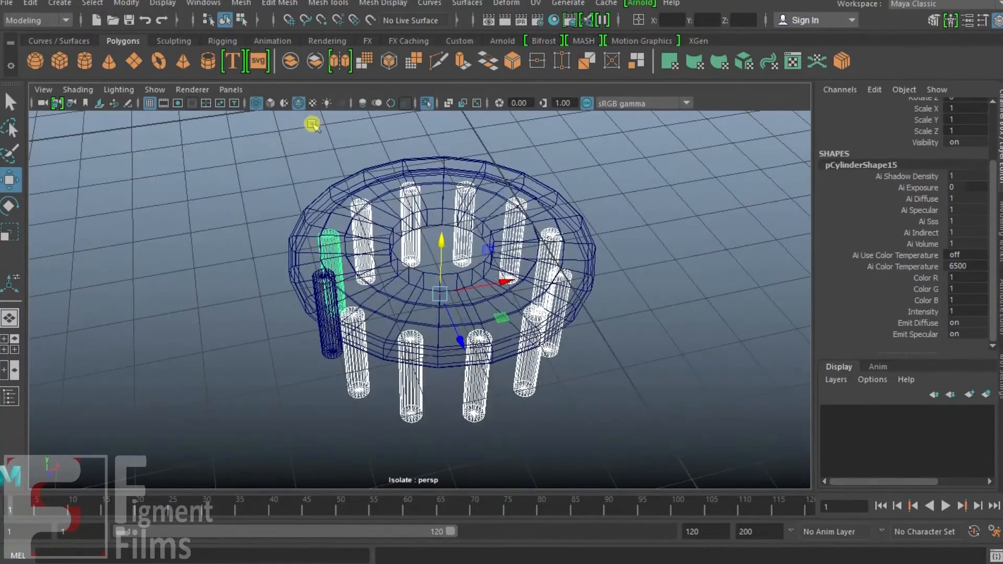
# Save the scene and hide the grid in the shaded perspective view.
pyautogui.press('5')
pyautogui.keyDown('alt'); pyautogui.moveTo(301, 104); pyautogui.dragTo(335, 272); pyautogui.keyUp('alt')
pyautogui.hotkey('ctrl', 's')
pyautogui.click(150, 104)
# Turn off the isolated display of the launch platform.
pyautogui.keyDown('alt'); pyautogui.moveTo(458, 251); pyautogui.dragTo(465, 199); pyautogui.keyUp('alt')
pyautogui.scroll(4, 486, 209)
pyautogui.press('q')
pyautogui.click(512, 220)
pyautogui.click(427, 103)
pyautogui.keyDown('alt'); pyautogui.moveTo(517, 243); pyautogui.dragTo(444, 291); pyautogui.keyUp('alt')
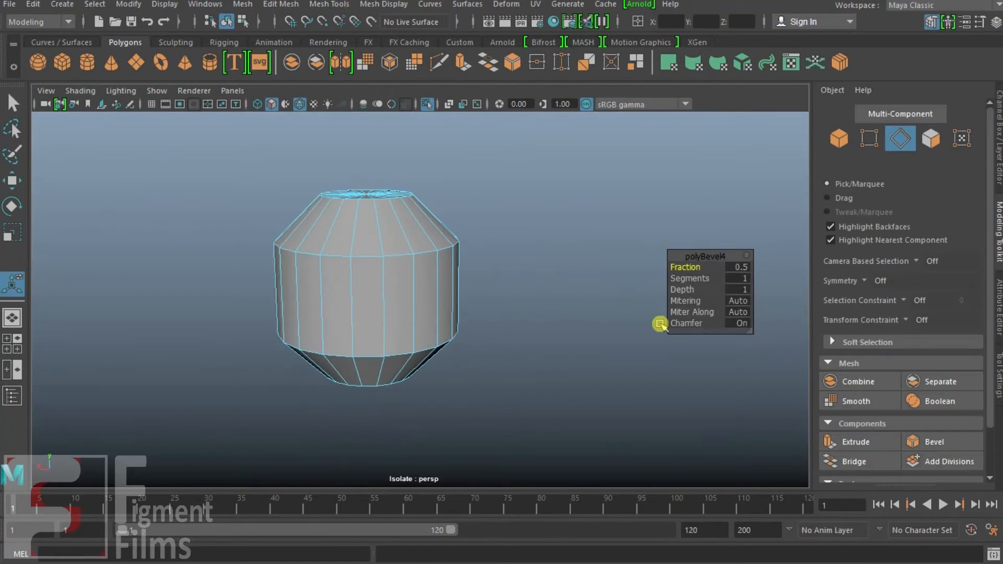
# Set the fraction of the cylinder's edge bevel to 0.3 and increase its segments.
pyautogui.moveTo(685, 267); pyautogui.dragTo(735, 290)
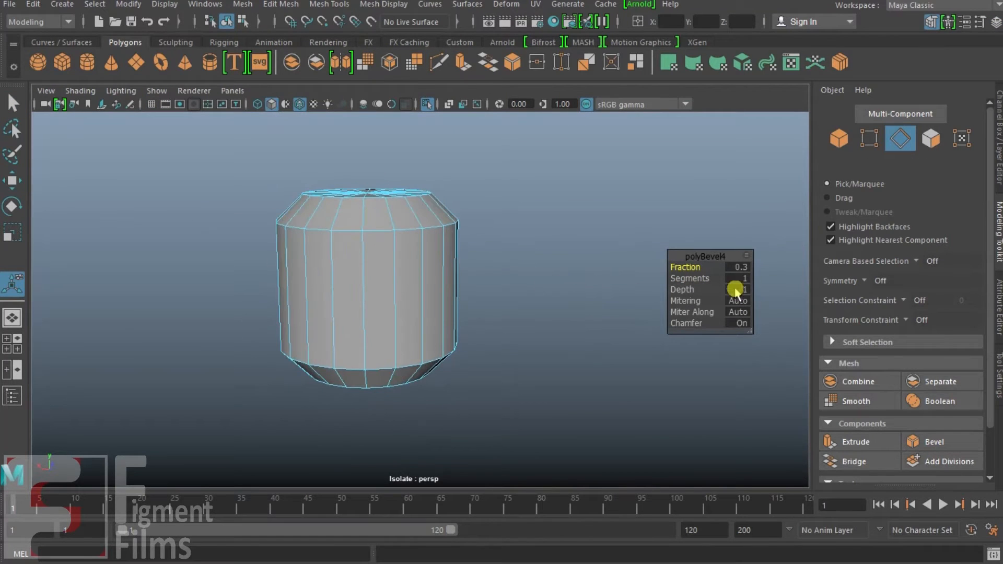
pyautogui.click(738, 278)
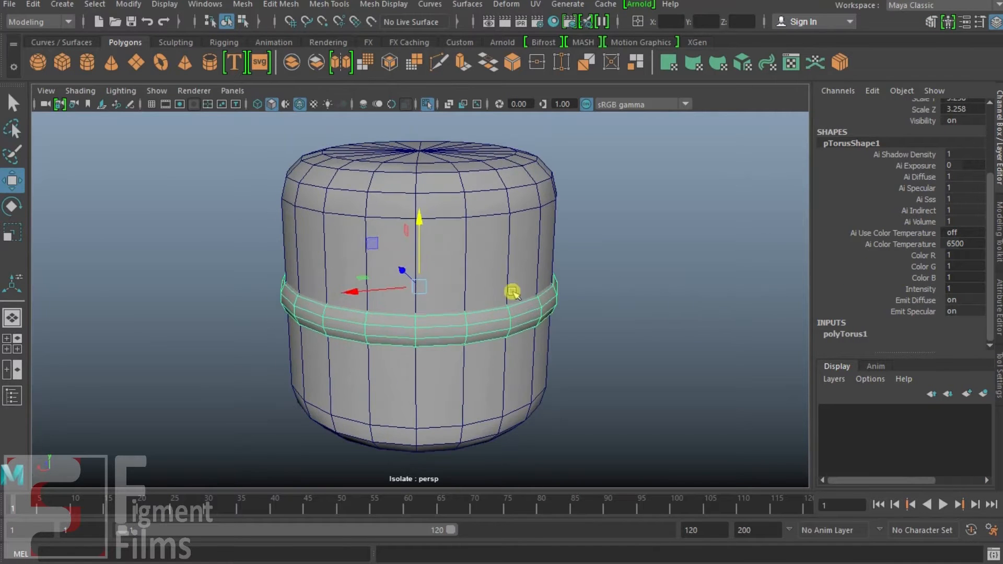
# Scale the torus up uniformly so it forms a thicker band around the middle of the cylinder.
pyautogui.press('r')
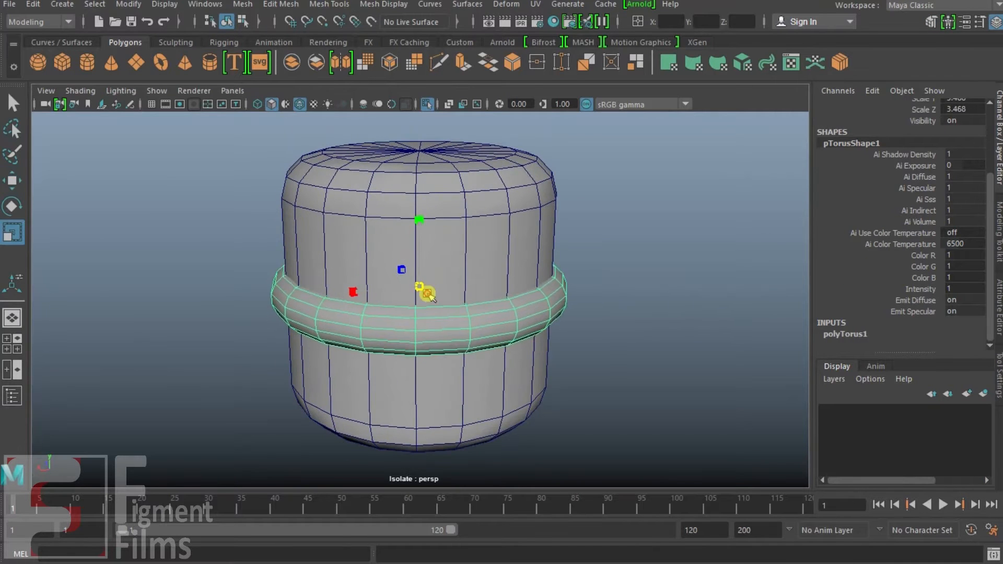
pyautogui.moveTo(428, 296); pyautogui.dragTo(430, 295)
pyautogui.press('q')
# Duplicate the bevelled cylinder and move the copy upward along Y.
pyautogui.keyDown('alt'); pyautogui.moveTo(512, 303); pyautogui.dragTo(543, 277); pyautogui.keyUp('alt')
pyautogui.keyDown('alt'); pyautogui.moveTo(544, 277); pyautogui.dragTo(452, 267, button='right'); pyautogui.keyUp('alt')
pyautogui.keyDown('alt'); pyautogui.moveTo(453, 266); pyautogui.dragTo(473, 273); pyautogui.keyUp('alt')
pyautogui.keyDown('alt'); pyautogui.moveTo(473, 273); pyautogui.dragTo(484, 321, button='middle'); pyautogui.keyUp('alt')
pyautogui.click(486, 295)
pyautogui.hotkey('ctrl', 'd')
pyautogui.press('w')
pyautogui.moveTo(426, 274); pyautogui.dragTo(419, 179)
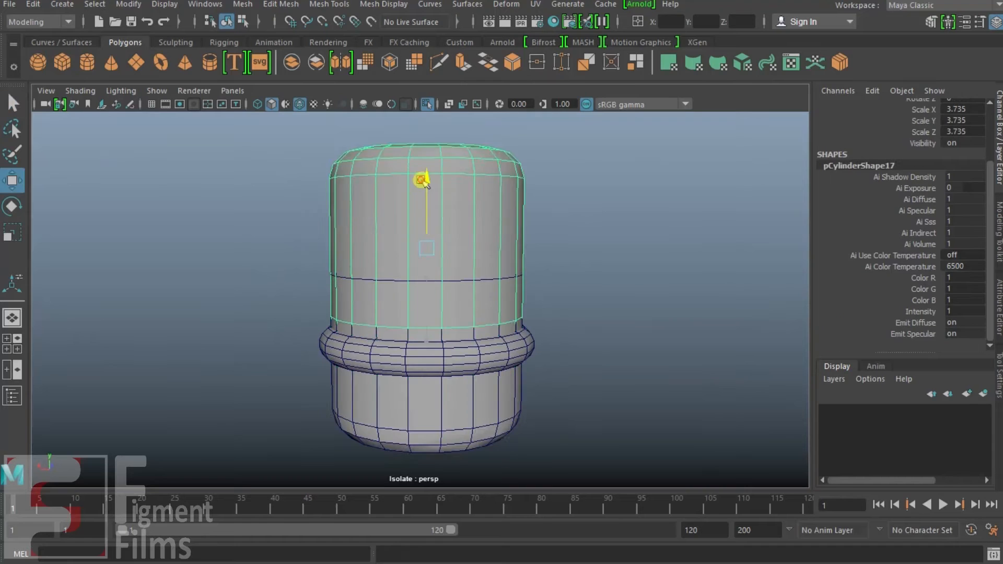
# Scale the copied cylinder down uniformly and adjust its height to form the tank's cap.
pyautogui.press('r')
pyautogui.moveTo(427, 248); pyautogui.dragTo(340, 272)
pyautogui.moveTo(426, 207)
pyautogui.mouseDown()
pyautogui.moveTo(441, 257)
pyautogui.moveTo(429, 207)
pyautogui.mouseUp()
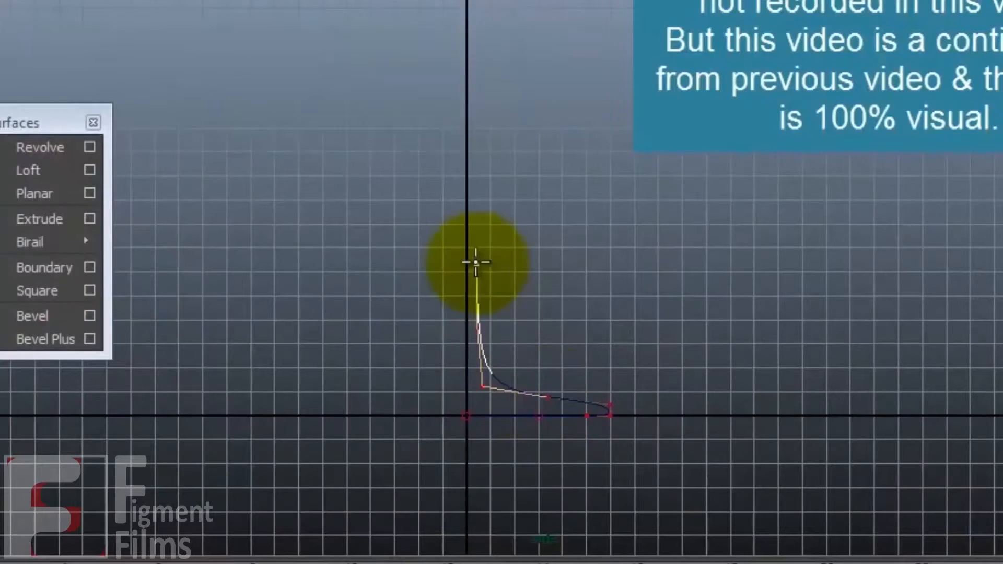
# Continue the goblet's profile curve from the top of the stem up the outside of the bowl.
pyautogui.click(492, 221)
pyautogui.click(521, 199)
pyautogui.click(590, 161)
pyautogui.click(617, 92)
pyautogui.click(612, 50)
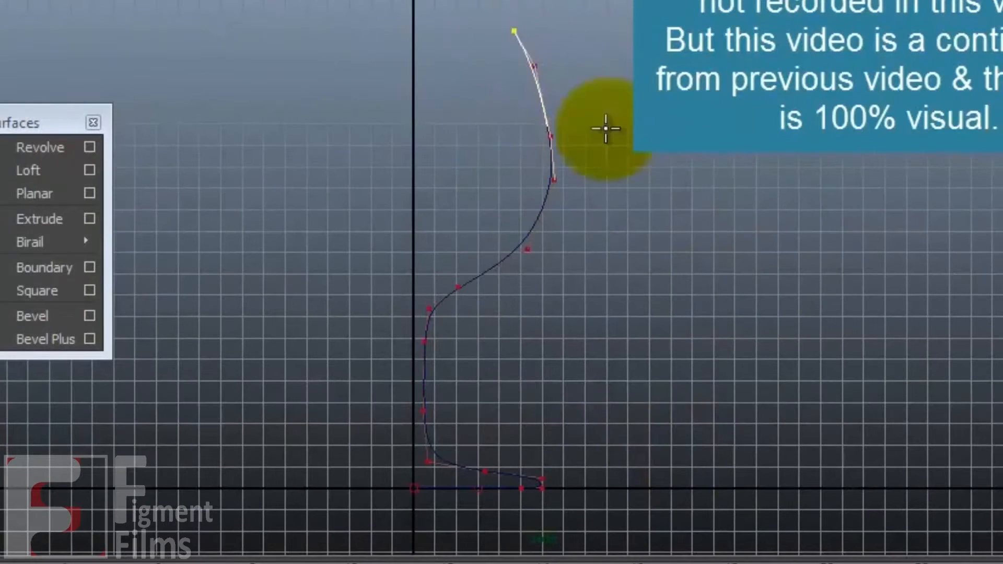
# Continue the profile curve from the rim down the inside of the bowl towards the central axis.
pyautogui.click(534, 66)
pyautogui.click(529, 98)
pyautogui.click(531, 188)
pyautogui.click(520, 220)
pyautogui.click(457, 267)
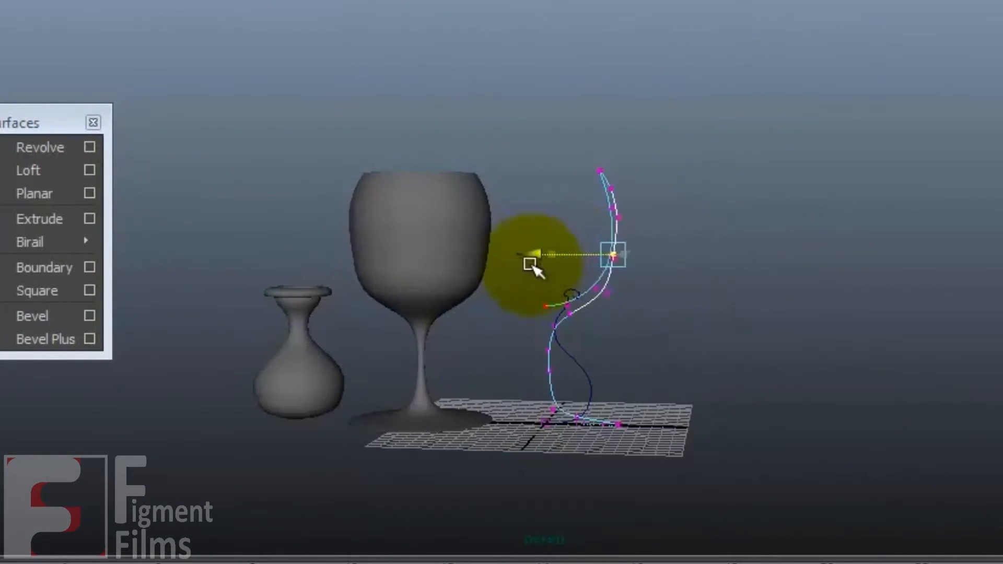
# Move a control vertex on the goblet's profile curve to reshape the revolved bowl.
pyautogui.moveTo(531, 265); pyautogui.dragTo(588, 301)
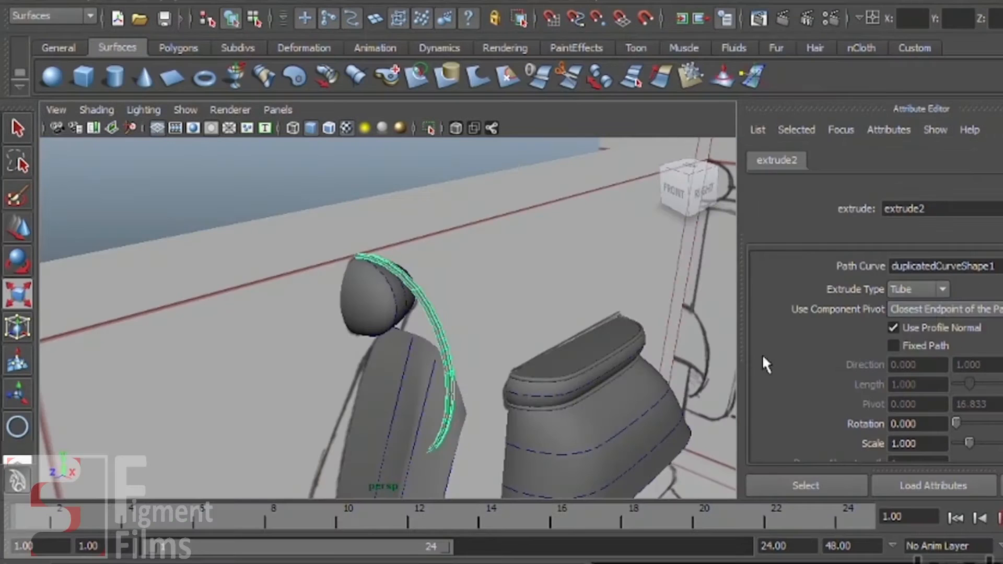
# Change the tube extrusion's component pivot option and enable Fixed Path.
pyautogui.click(936, 309)
pyautogui.click(935, 338)
pyautogui.click(894, 345)
# Select control vertices on the car body's roof and move them to reshape its upper contour.
pyautogui.moveTo(406, 85); pyautogui.dragTo(489, 163)
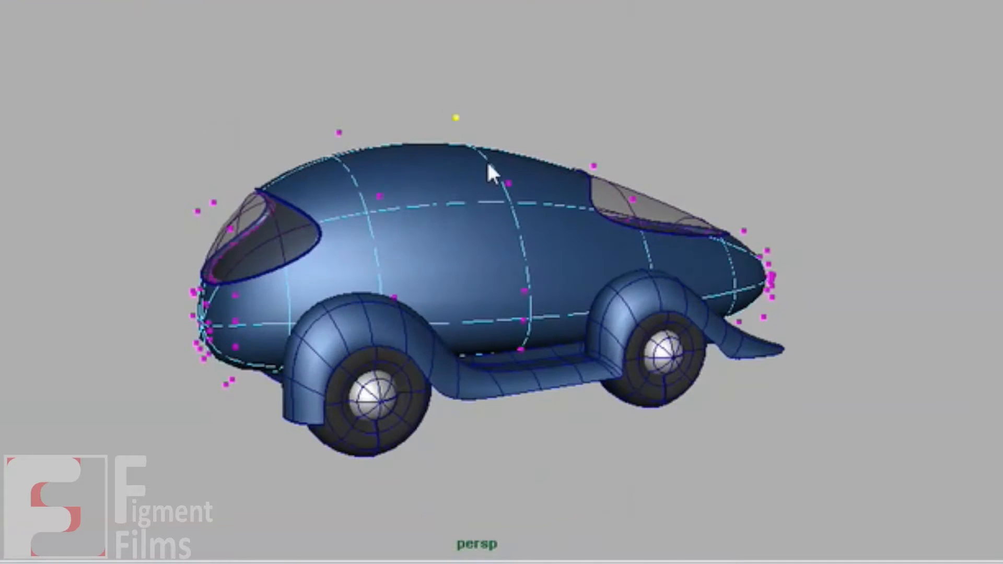
pyautogui.press('w')
pyautogui.moveTo(421, 165); pyautogui.dragTo(443, 134)
pyautogui.keyDown('alt'); pyautogui.moveTo(470, 209); pyautogui.dragTo(618, 221, button='right'); pyautogui.keyUp('alt')
pyautogui.keyDown('alt'); pyautogui.moveTo(619, 221); pyautogui.dragTo(582, 253); pyautogui.keyUp('alt')
pyautogui.moveTo(414, 54); pyautogui.dragTo(412, 72)
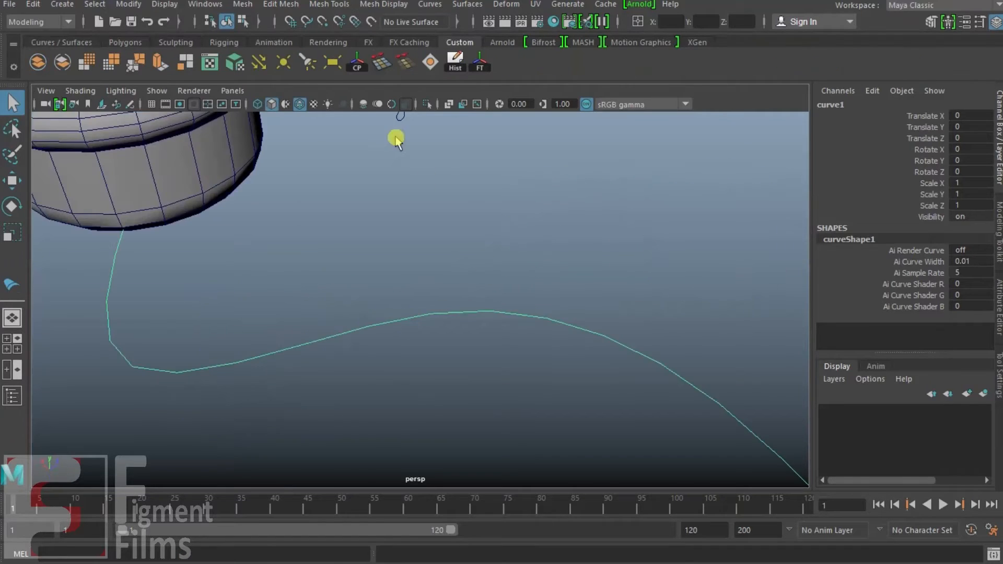
# Select the small NURBS circle above the curve that joins the tank and the launch platform.
pyautogui.click(381, 204)
pyautogui.scroll(-3, 601, 295)
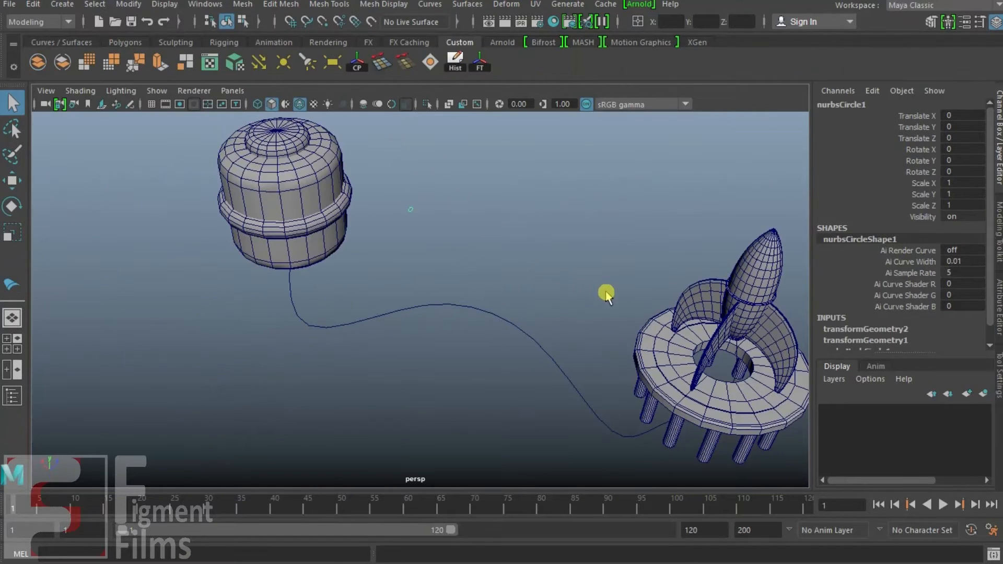
pyautogui.keyDown('alt'); pyautogui.moveTo(469, 262); pyautogui.dragTo(601, 271); pyautogui.keyUp('alt')
pyautogui.press('e')
pyautogui.moveTo(412, 288); pyautogui.dragTo(456, 223)
pyautogui.hotkey('ctrl', 'z')
# Set the circle's Rotate Y to 180.
pyautogui.click(967, 160)
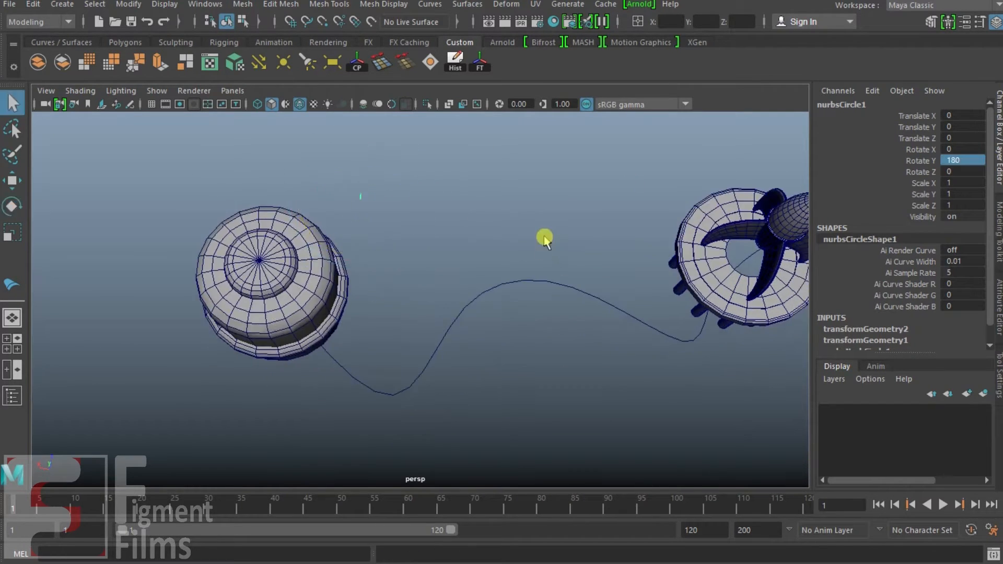
# Extrude the circle along the curve to create a pipe running from the tank to the launch platform.
pyautogui.click(134, 43)
pyautogui.click(79, 42)
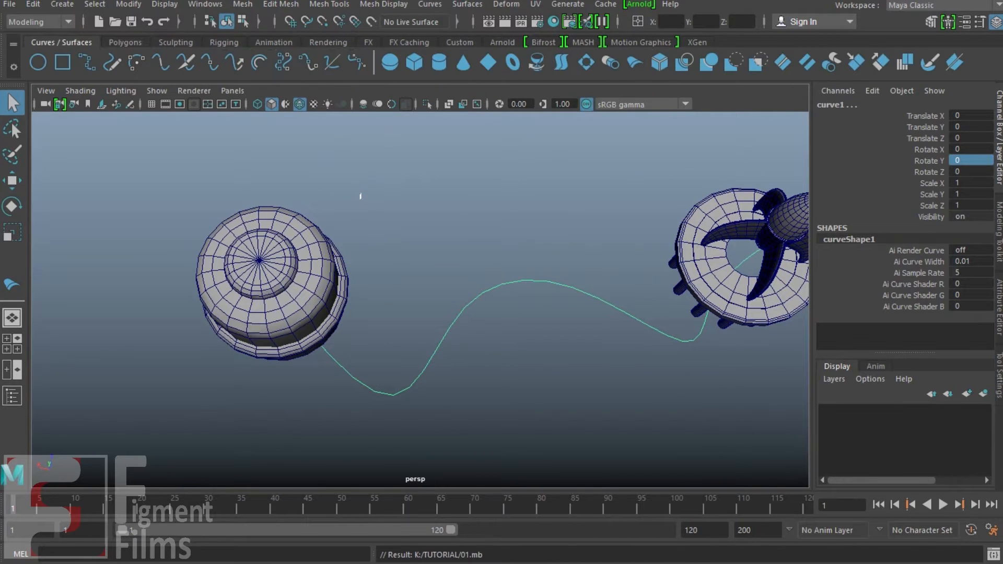
pyautogui.click(603, 64)
pyautogui.keyDown('alt'); pyautogui.moveTo(610, 164); pyautogui.dragTo(484, 226); pyautogui.keyUp('alt')
pyautogui.scroll(6, 484, 226)
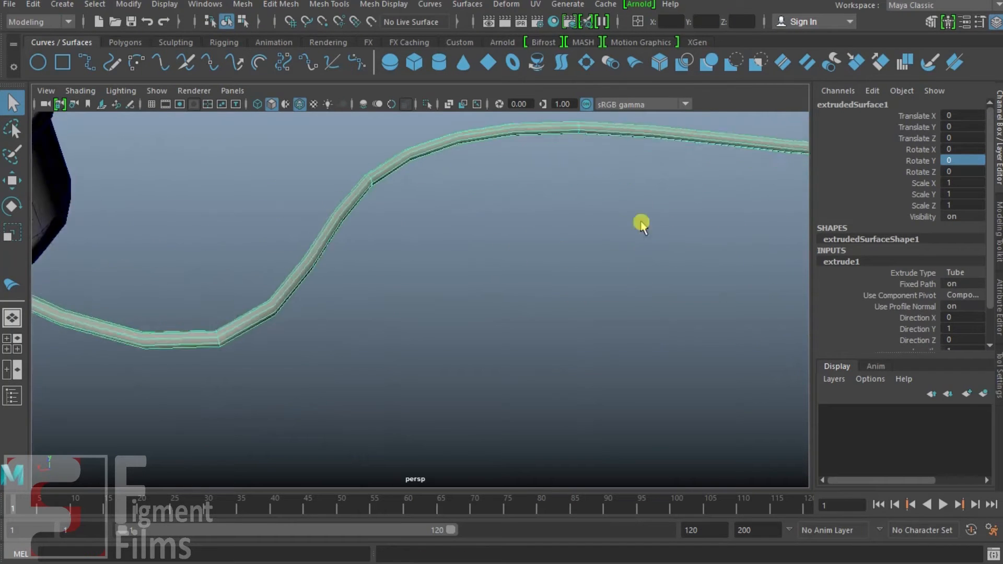
pyautogui.click(641, 225)
pyautogui.scroll(-4, 587, 264)
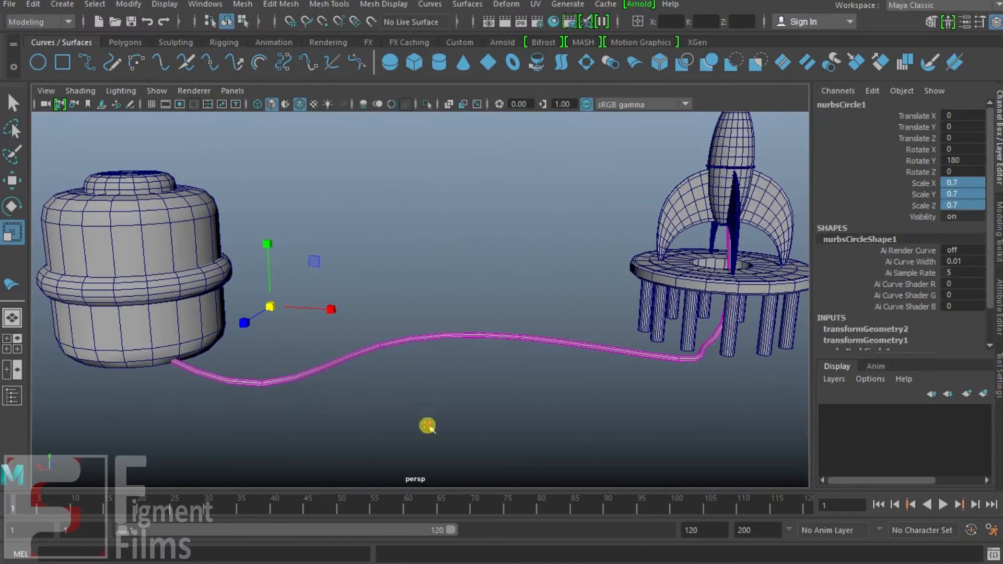
# Deselect the pipe's profile circle and save the scene.
pyautogui.click(428, 426)
pyautogui.keyDown('alt'); pyautogui.moveTo(427, 426); pyautogui.dragTo(612, 354); pyautogui.keyUp('alt')
pyautogui.scroll(3, 652, 396)
pyautogui.hotkey('ctrl', 's')
# Select the pipe together with the rocket above it and frame both in wireframe in another view.
pyautogui.keyDown('alt'); pyautogui.moveTo(547, 245); pyautogui.dragTo(573, 267); pyautogui.keyUp('alt')
pyautogui.click(621, 254)
pyautogui.keyDown('alt'); pyautogui.moveTo(572, 267); pyautogui.dragTo(705, 265, button='right'); pyautogui.keyUp('alt')
pyautogui.keyDown('alt'); pyautogui.moveTo(704, 265); pyautogui.dragTo(576, 100); pyautogui.keyUp('alt')
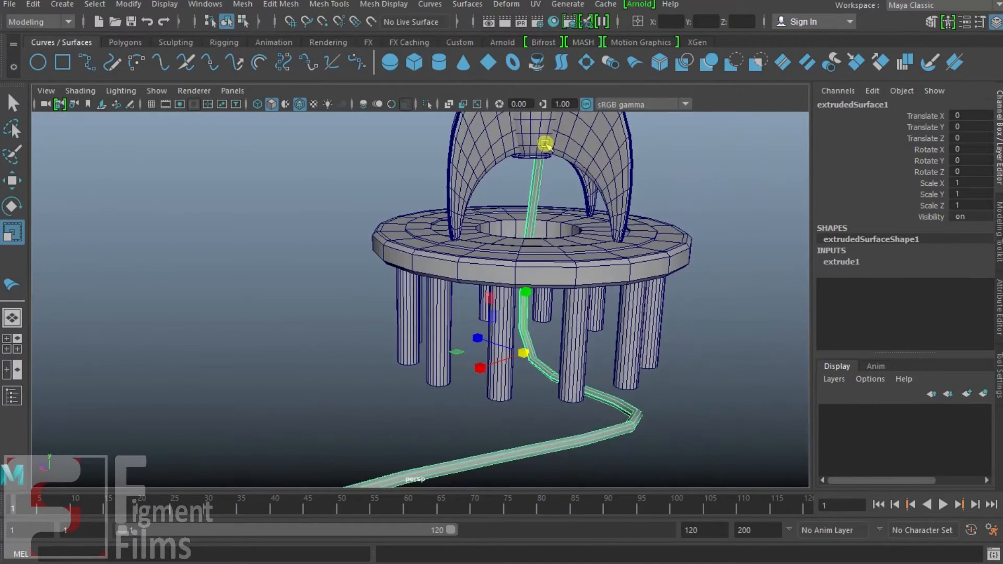
pyautogui.keyDown('shift'); pyautogui.click(545, 143); pyautogui.keyUp('shift')
pyautogui.press('space')
pyautogui.press('space')
pyautogui.keyDown('alt'); pyautogui.moveTo(531, 251); pyautogui.dragTo(522, 262, button='middle'); pyautogui.keyUp('alt')
pyautogui.press('4')
pyautogui.keyDown('alt'); pyautogui.moveTo(380, 329); pyautogui.dragTo(481, 293, button='middle'); pyautogui.keyUp('alt')
pyautogui.press('f')
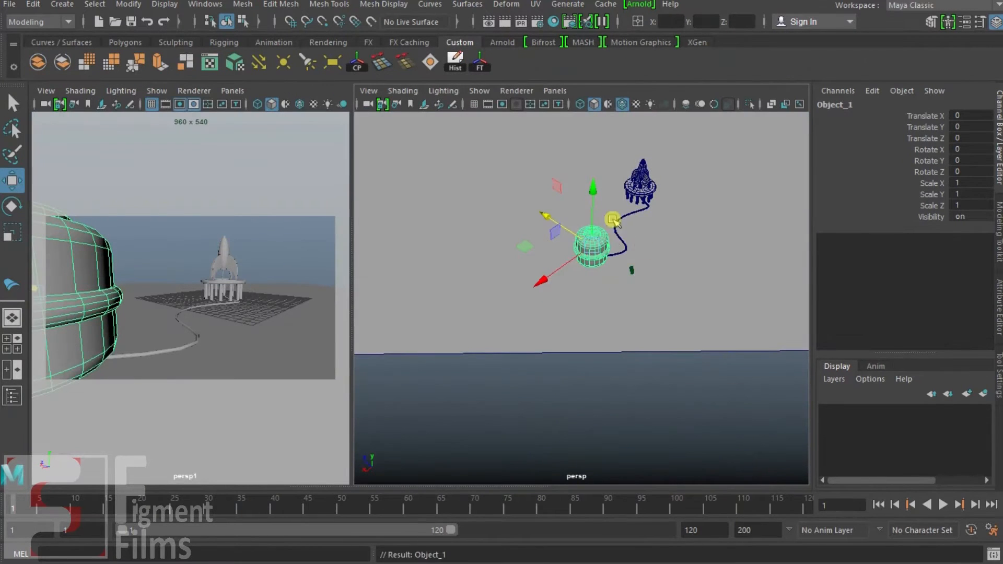
# Arrange copies of the tank as large background structures around the rocket in the camera composition.
pyautogui.keyDown('alt'); pyautogui.moveTo(612, 220); pyautogui.dragTo(626, 264); pyautogui.keyUp('alt')
pyautogui.moveTo(467, 374); pyautogui.dragTo(652, 325)
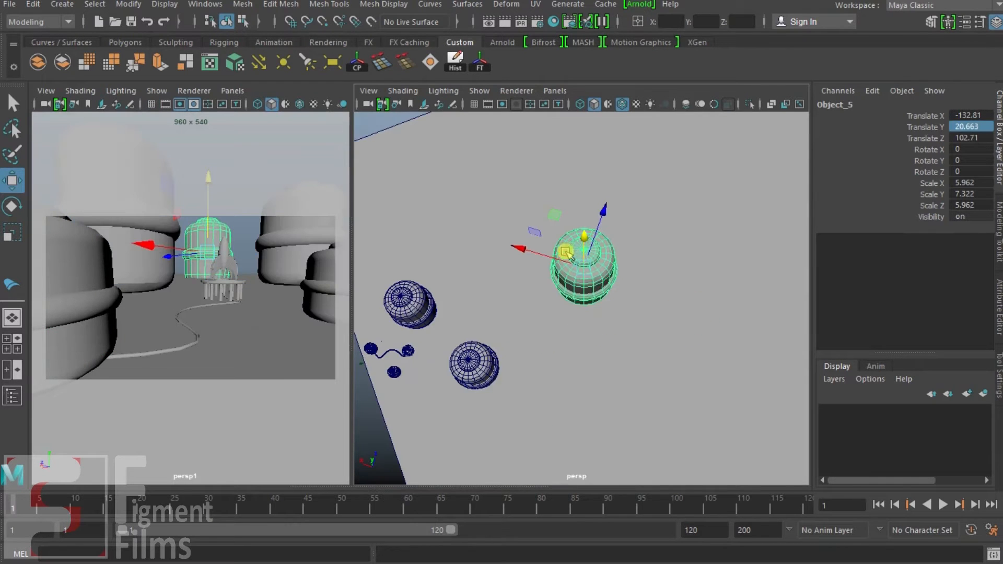
pyautogui.keyDown('alt'); pyautogui.moveTo(622, 246); pyautogui.dragTo(616, 269); pyautogui.keyUp('alt')
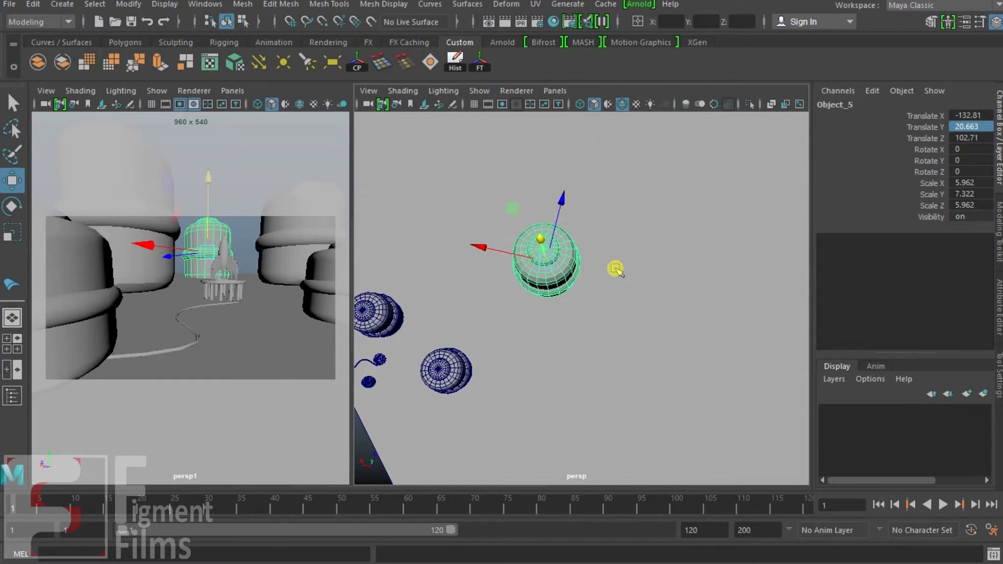
pyautogui.moveTo(513, 246); pyautogui.dragTo(663, 227)
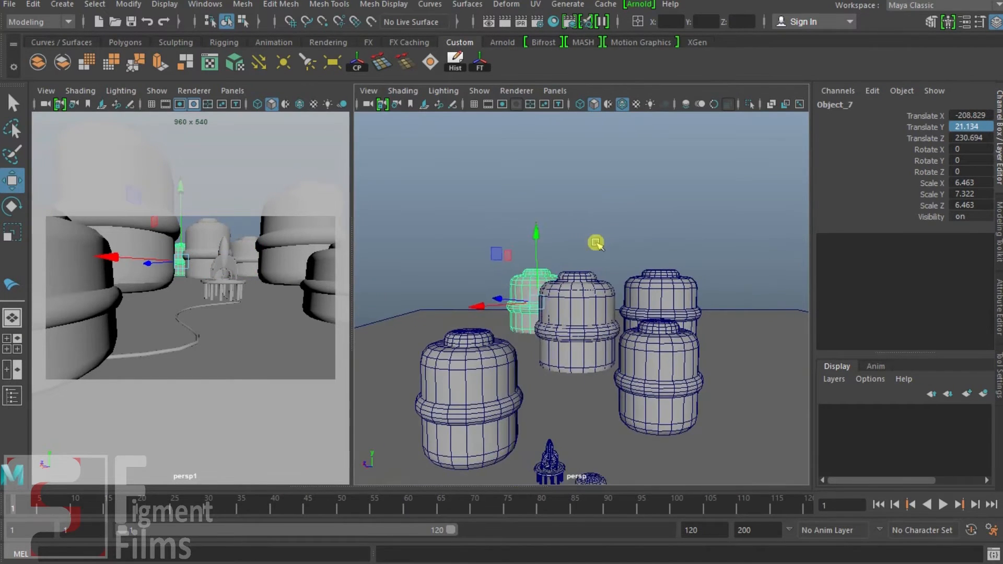
pyautogui.press('r')
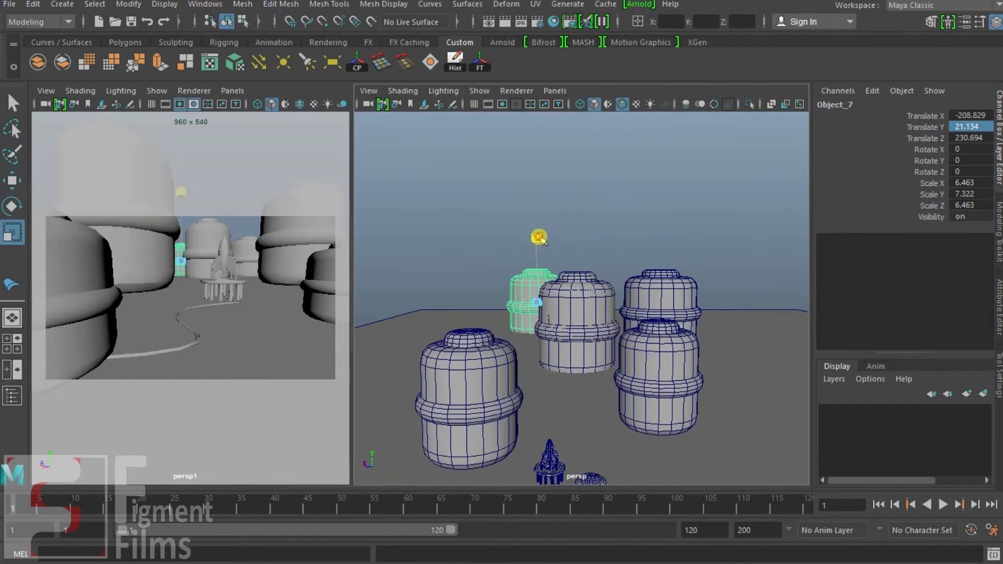
pyautogui.press('q')
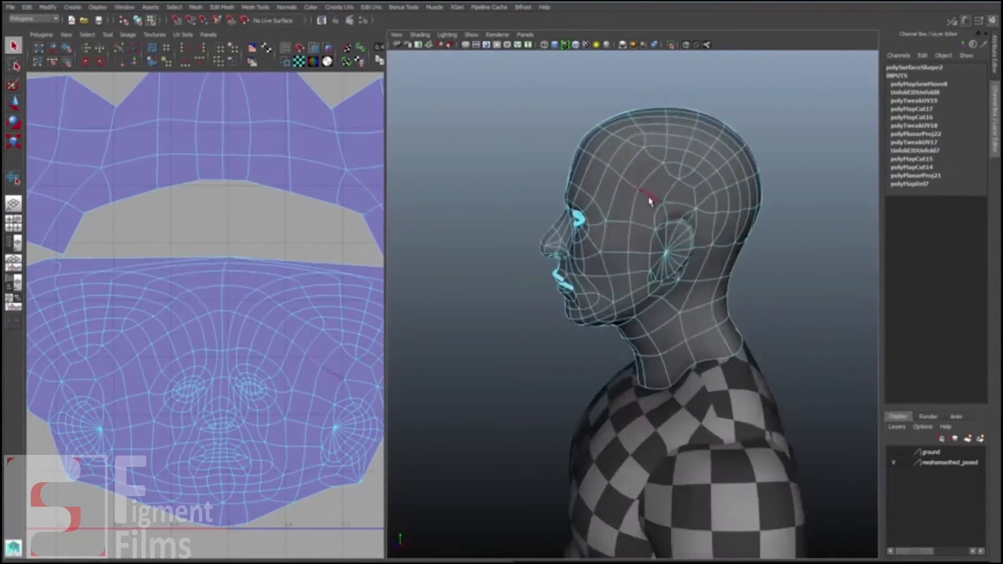
# Examine the head mesh from several sides and change the component selection mode for its UV layout.
pyautogui.keyDown('alt'); pyautogui.moveTo(650, 202); pyautogui.dragTo(716, 215); pyautogui.keyUp('alt')
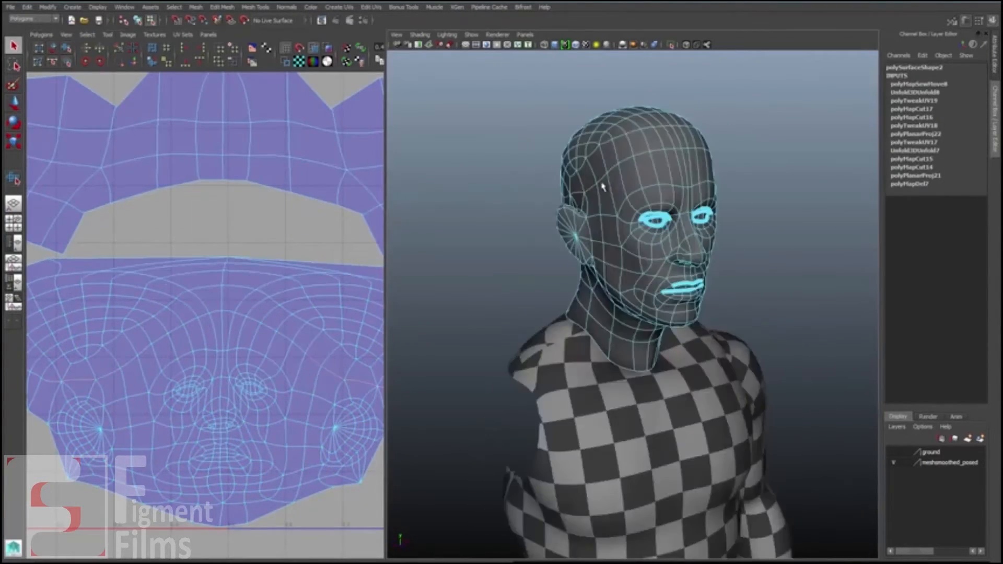
pyautogui.moveTo(289, 332); pyautogui.dragTo(281, 304, button='right')
pyautogui.press('w')
pyautogui.keyDown('alt'); pyautogui.moveTo(690, 331); pyautogui.dragTo(481, 359); pyautogui.keyUp('alt')
pyautogui.keyDown('alt'); pyautogui.moveTo(575, 314); pyautogui.dragTo(575, 292); pyautogui.keyUp('alt')
pyautogui.moveTo(251, 329); pyautogui.dragTo(293, 314, button='right')
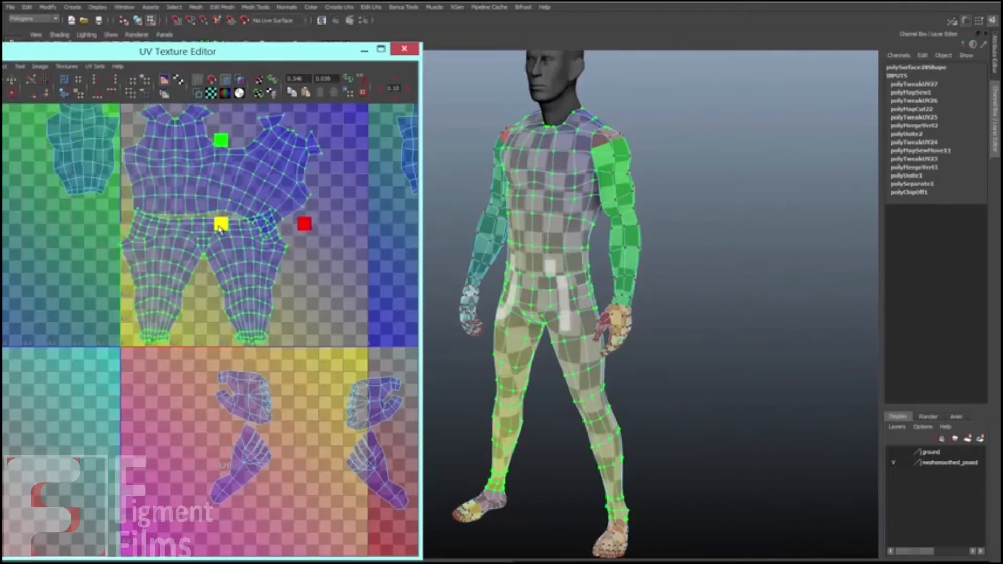
# Scale the torso and leg UV shells down slightly within their tile.
pyautogui.moveTo(220, 229); pyautogui.dragTo(216, 229)
pyautogui.press('w')
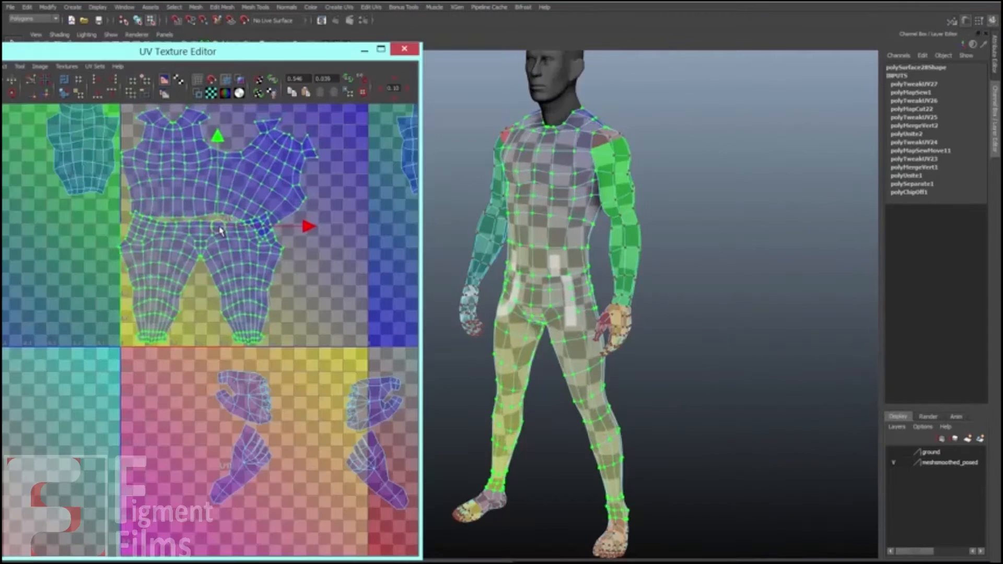
# Extend the selection on the torso's UV shell and move it horizontally along U.
pyautogui.click(202, 172)
pyautogui.keyDown('alt'); pyautogui.moveTo(235, 184); pyautogui.dragTo(259, 280, button='middle'); pyautogui.keyUp('alt')
pyautogui.keyDown('ctrl'); pyautogui.moveTo(260, 280); pyautogui.dragTo(251, 303, button='right'); pyautogui.keyUp('ctrl')
pyautogui.moveTo(253, 266); pyautogui.dragTo(299, 267)
pyautogui.click(108, 192)
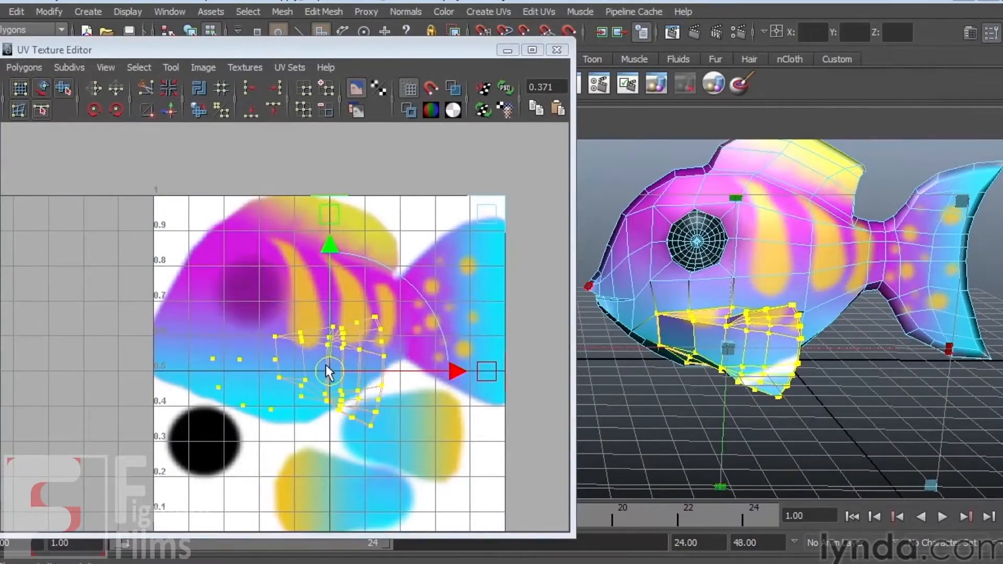
# Move the side fin's UVs onto the matching fin artwork in the painted fish texture.
pyautogui.moveTo(326, 366); pyautogui.dragTo(401, 431)
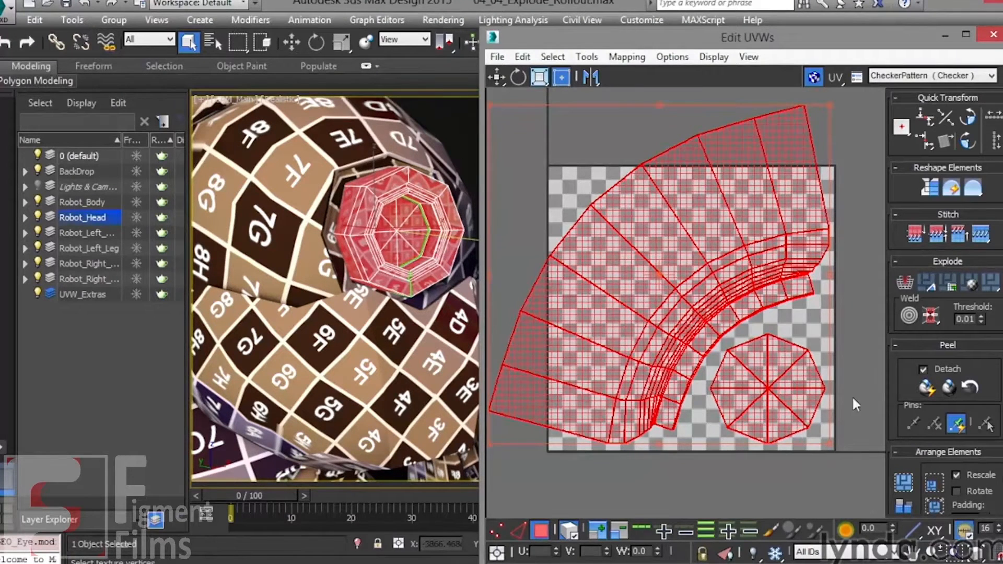
# Switch to 3ds Max and flatten the UVs of the selected robot polygons by polygon angle.
pyautogui.click(927, 283)
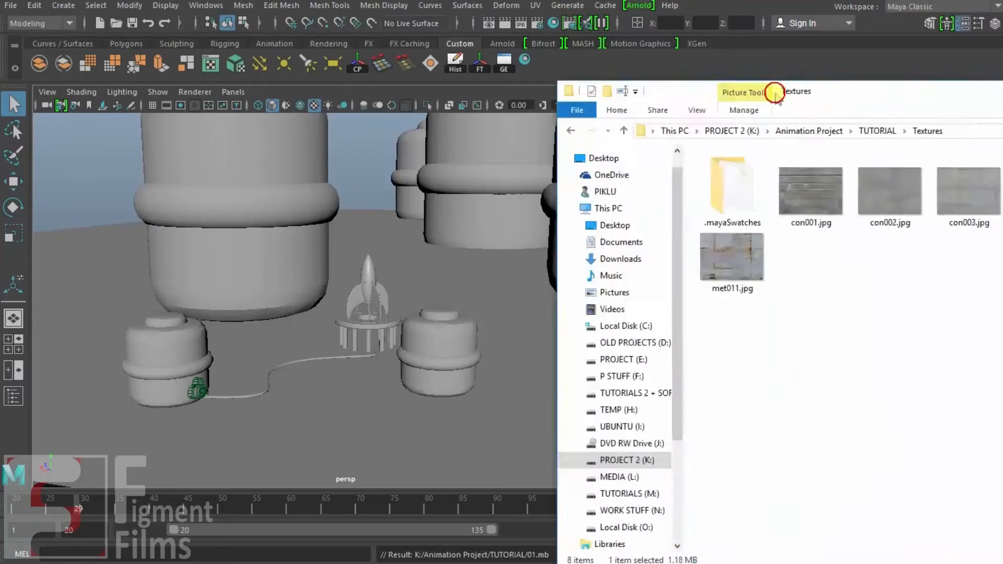
# Load met0s11.jpg from the project's Textures folder as the image of the rocket's file texture.
pyautogui.moveTo(774, 89); pyautogui.dragTo(523, 86)
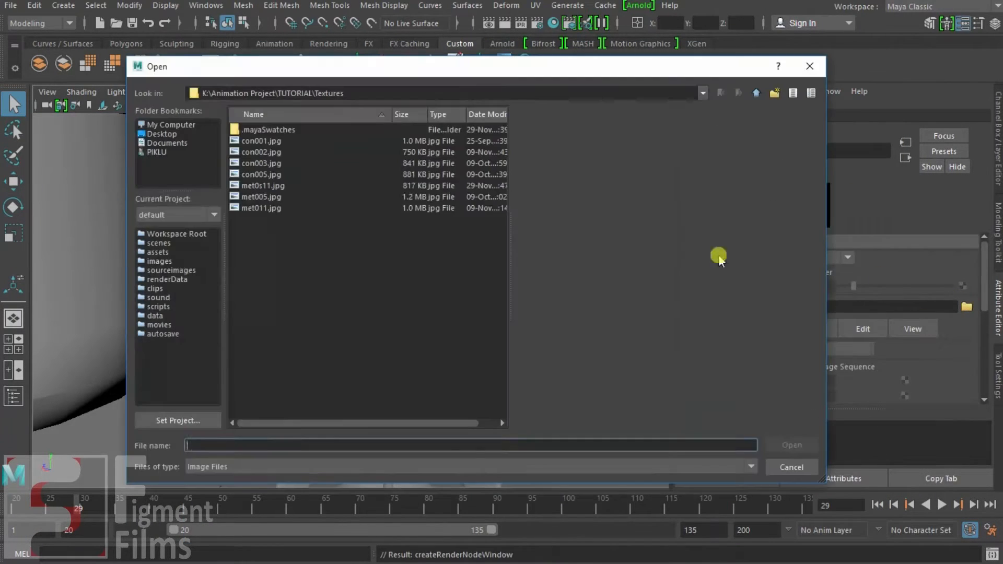
pyautogui.click(262, 208)
pyautogui.doubleClick(263, 186)
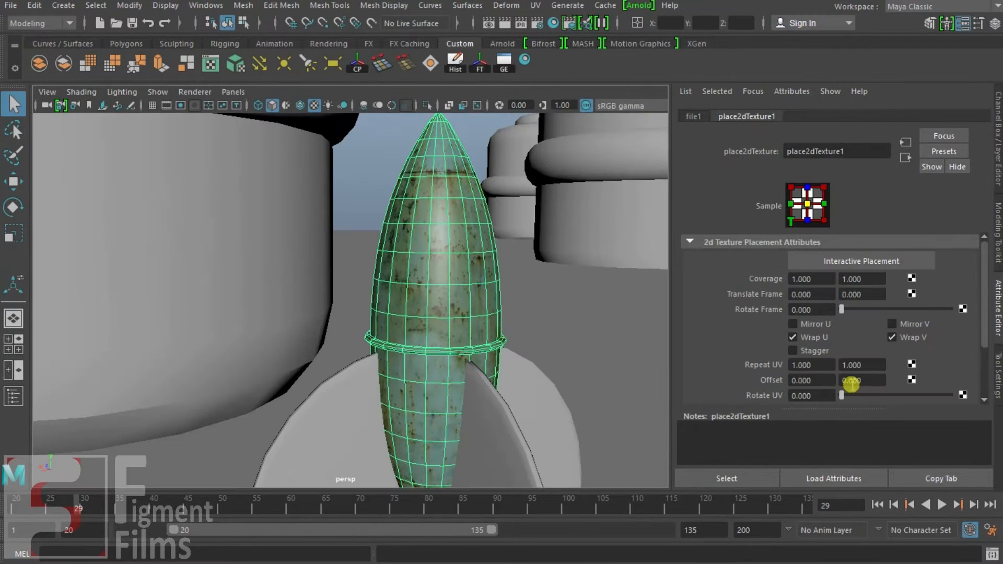
# Set the V offset of the rocket texture's 2D placement to about 0.320.
pyautogui.keyDown('ctrl'); pyautogui.moveTo(852, 381); pyautogui.dragTo(883, 381); pyautogui.keyUp('ctrl')
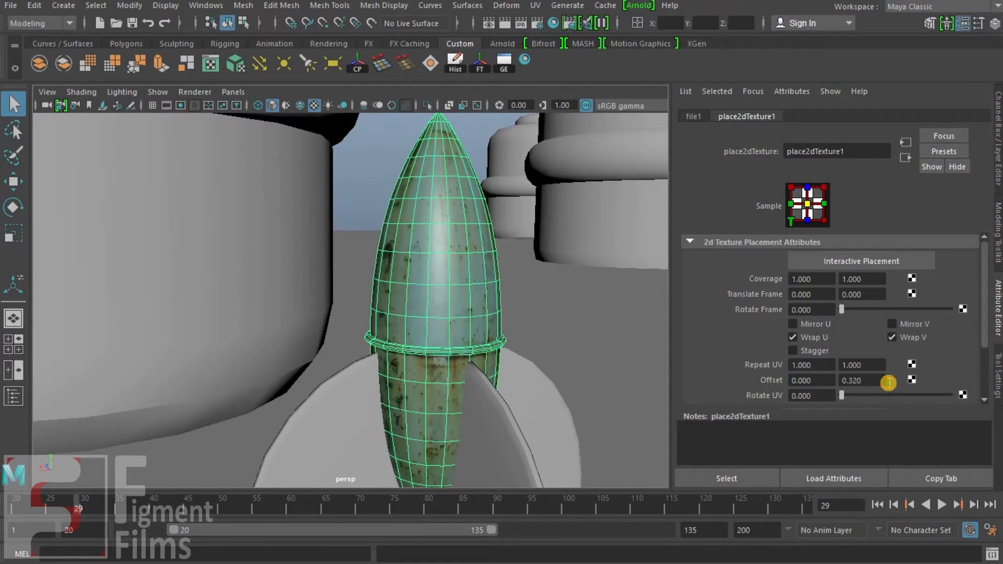
# Give the rocket's fins a new Blinn material and map its color to a file texture using met0s11.jpg.
pyautogui.keyDown('alt'); pyautogui.moveTo(528, 333); pyautogui.dragTo(531, 329); pyautogui.keyUp('alt')
pyautogui.keyDown('alt'); pyautogui.moveTo(531, 329); pyautogui.dragTo(589, 340, button='right'); pyautogui.keyUp('alt')
pyautogui.keyDown('alt'); pyautogui.moveTo(589, 340); pyautogui.dragTo(608, 343, button='right'); pyautogui.keyUp('alt')
pyautogui.keyDown('ctrl'); pyautogui.moveTo(865, 365); pyautogui.dragTo(865, 366); pyautogui.keyUp('ctrl')
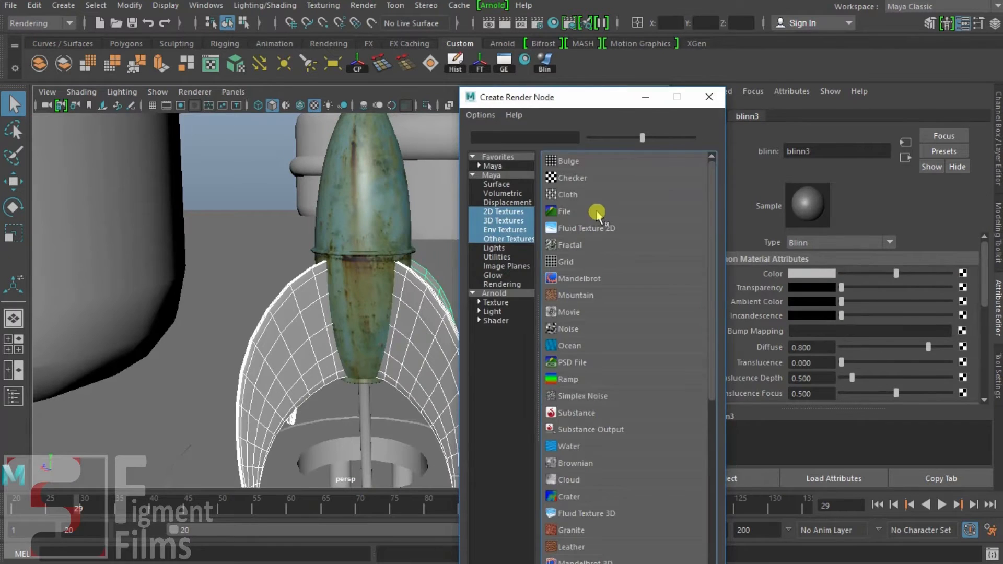
pyautogui.click(597, 213)
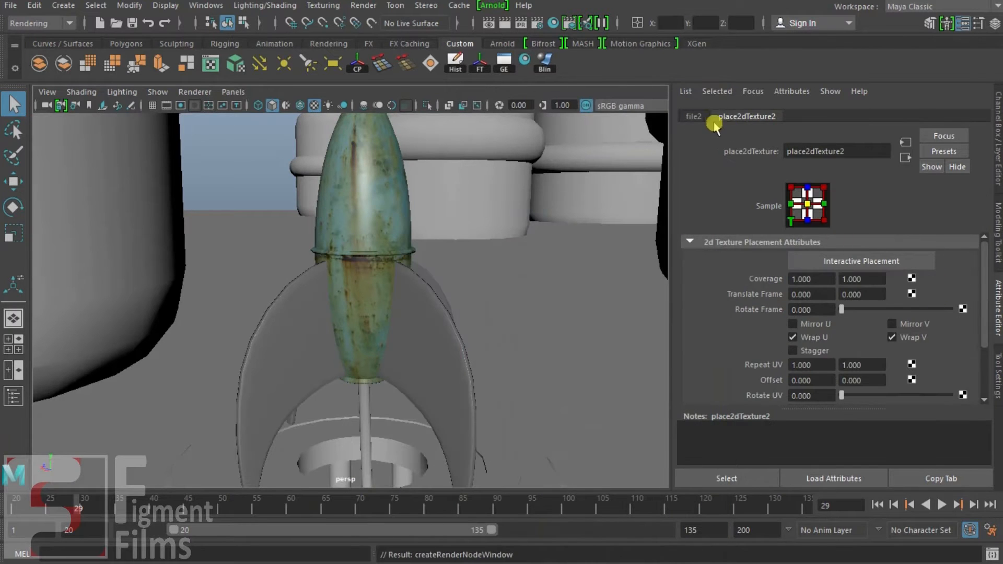
pyautogui.click(694, 116)
pyautogui.click(966, 307)
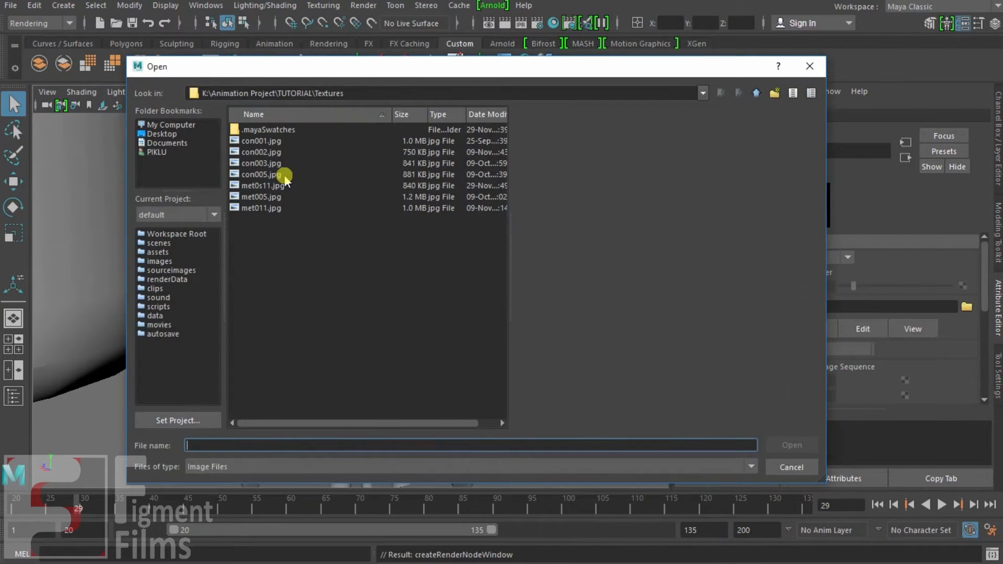
pyautogui.click(263, 186)
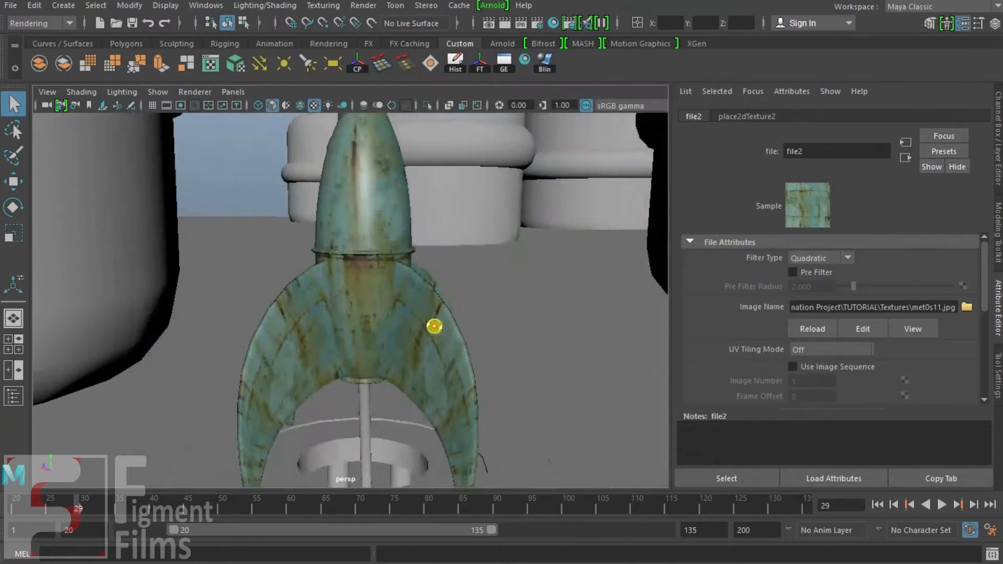
# Select all four fins of the rocket and apply automatic UV mapping to them.
pyautogui.keyDown('alt'); pyautogui.moveTo(437, 324); pyautogui.dragTo(448, 352); pyautogui.keyUp('alt')
pyautogui.click(442, 353)
pyautogui.keyDown('alt'); pyautogui.moveTo(361, 353); pyautogui.dragTo(329, 349); pyautogui.keyUp('alt')
pyautogui.keyDown('shift'); pyautogui.click(293, 339); pyautogui.keyUp('shift')
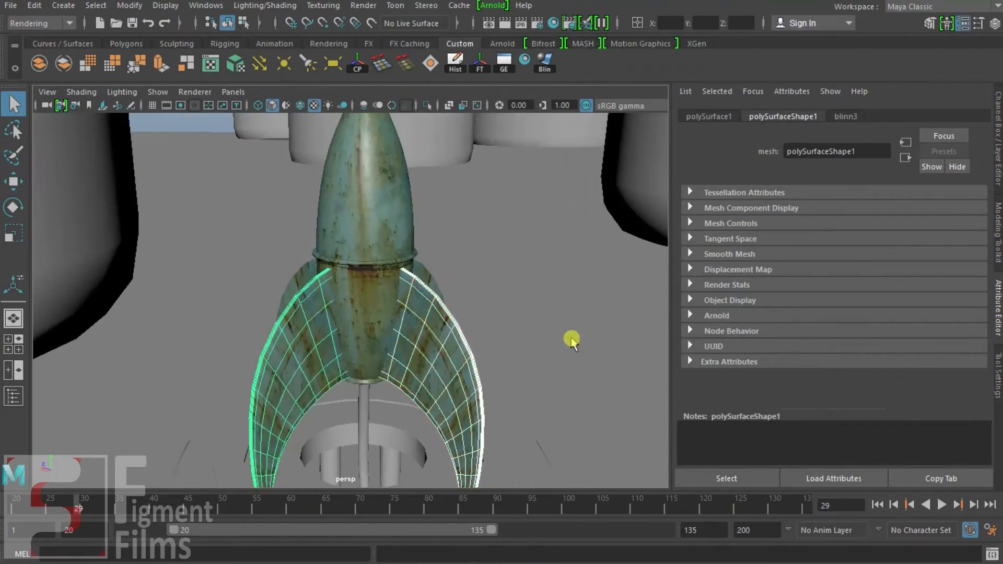
pyautogui.keyDown('alt'); pyautogui.moveTo(535, 327); pyautogui.dragTo(457, 332); pyautogui.keyUp('alt')
pyautogui.keyDown('shift'); pyautogui.click(447, 335); pyautogui.keyUp('shift')
pyautogui.keyDown('alt'); pyautogui.moveTo(369, 343); pyautogui.dragTo(502, 340); pyautogui.keyUp('alt')
pyautogui.keyDown('shift'); pyautogui.click(260, 329); pyautogui.keyUp('shift')
pyautogui.keyDown('alt'); pyautogui.moveTo(439, 304); pyautogui.dragTo(418, 282); pyautogui.keyUp('alt')
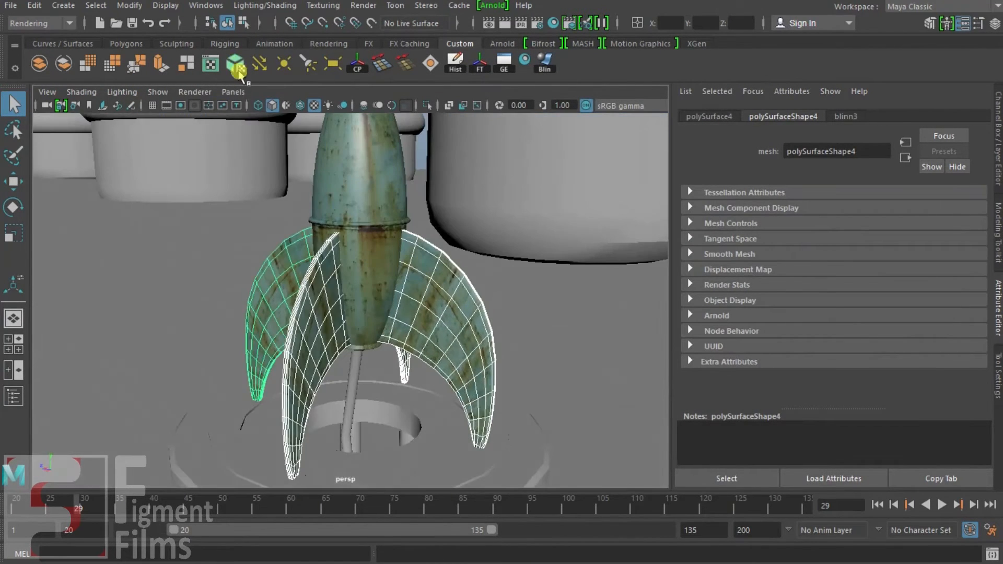
pyautogui.click(235, 63)
pyautogui.keyDown('alt'); pyautogui.moveTo(477, 313); pyautogui.dragTo(480, 346); pyautogui.keyUp('alt')
pyautogui.keyDown('alt'); pyautogui.moveTo(501, 291); pyautogui.dragTo(572, 293); pyautogui.keyUp('alt')
# Assign a new Blinn material to the wide band of rocket body faces just above the ring.
pyautogui.click(564, 294)
pyautogui.moveTo(477, 295); pyautogui.dragTo(548, 224, button='right')
pyautogui.keyDown('alt'); pyautogui.moveTo(531, 300); pyautogui.dragTo(456, 264); pyautogui.keyUp('alt')
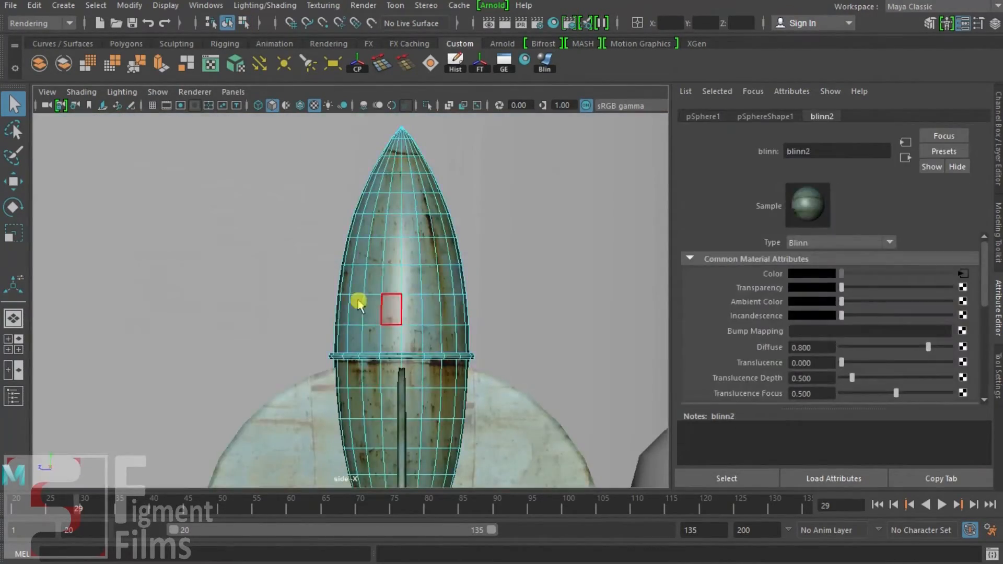
pyautogui.click(444, 337)
pyautogui.moveTo(448, 340)
pyautogui.keyDown('alt'); pyautogui.mouseDown()
pyautogui.moveTo(462, 294)
pyautogui.moveTo(448, 338)
pyautogui.mouseUp(); pyautogui.keyUp('alt')
pyautogui.scroll(5, 448, 337)
pyautogui.scroll(-4, 436, 285)
pyautogui.click(545, 63)
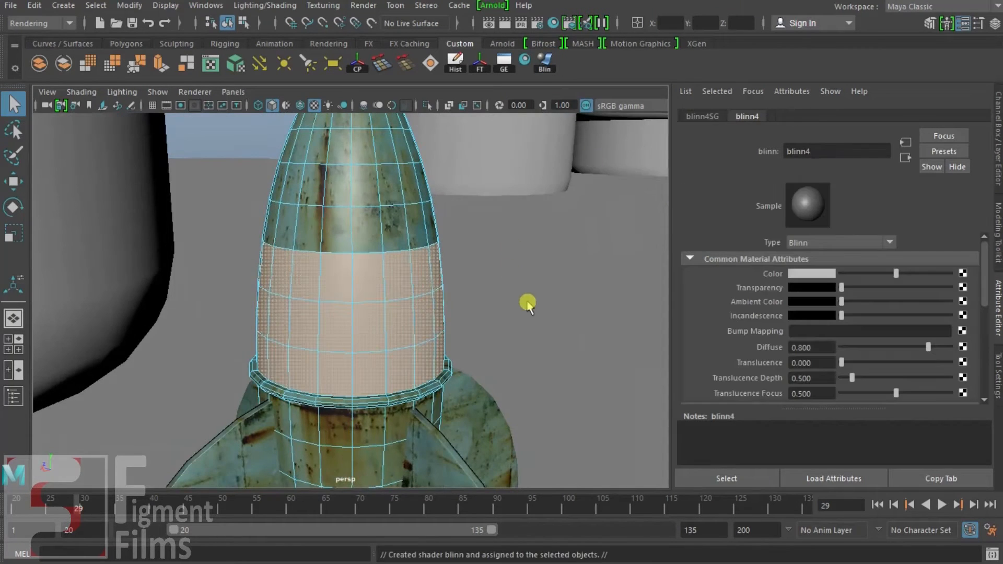
# Map the band material's color to a checker texture, set its Repeat U to 10 and increase its Repeat V.
pyautogui.keyDown('alt'); pyautogui.moveTo(527, 302); pyautogui.dragTo(519, 288); pyautogui.keyUp('alt')
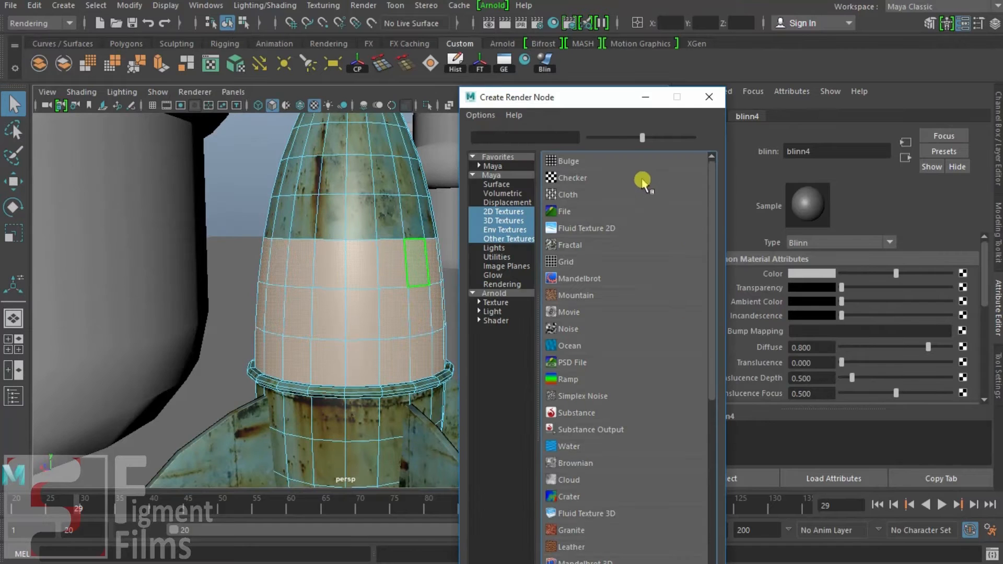
pyautogui.click(642, 181)
pyautogui.keyDown('alt'); pyautogui.moveTo(556, 274); pyautogui.dragTo(533, 293); pyautogui.keyUp('alt')
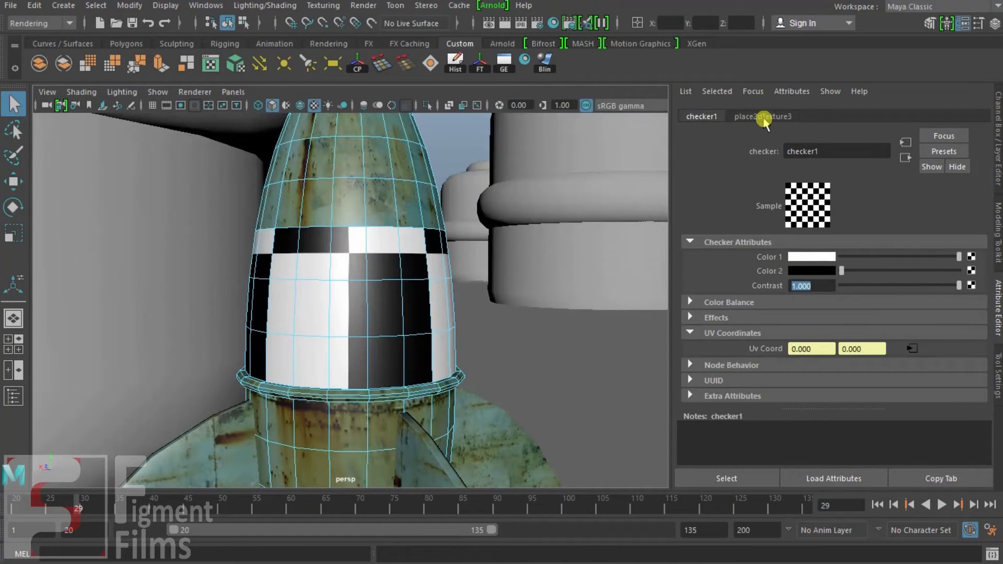
pyautogui.click(764, 117)
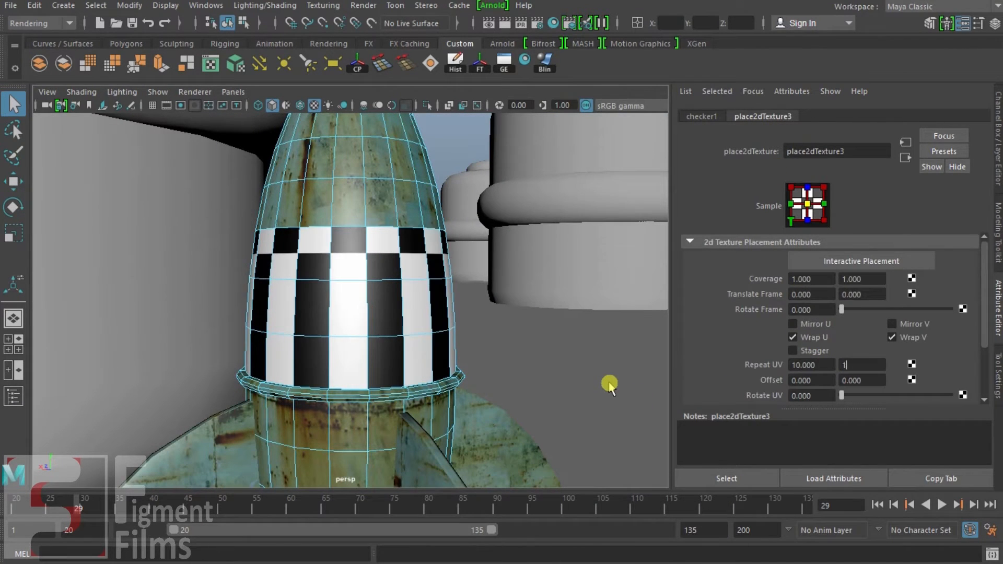
pyautogui.keyDown('alt'); pyautogui.moveTo(608, 385); pyautogui.dragTo(444, 312); pyautogui.keyUp('alt')
pyautogui.keyDown('alt'); pyautogui.moveTo(452, 293); pyautogui.dragTo(143, 251, button='right'); pyautogui.keyUp('alt')
pyautogui.keyDown('alt'); pyautogui.moveTo(143, 251); pyautogui.dragTo(297, 365); pyautogui.keyUp('alt')
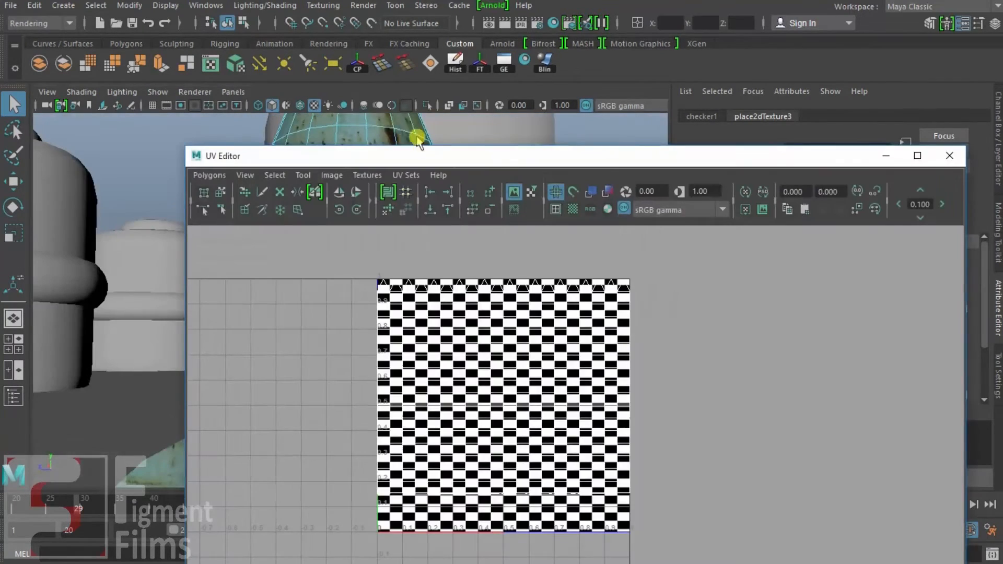
# Assign an anisotropic material to the ring and the narrow strip bordering the checker band, and edit its color.
pyautogui.click(405, 130)
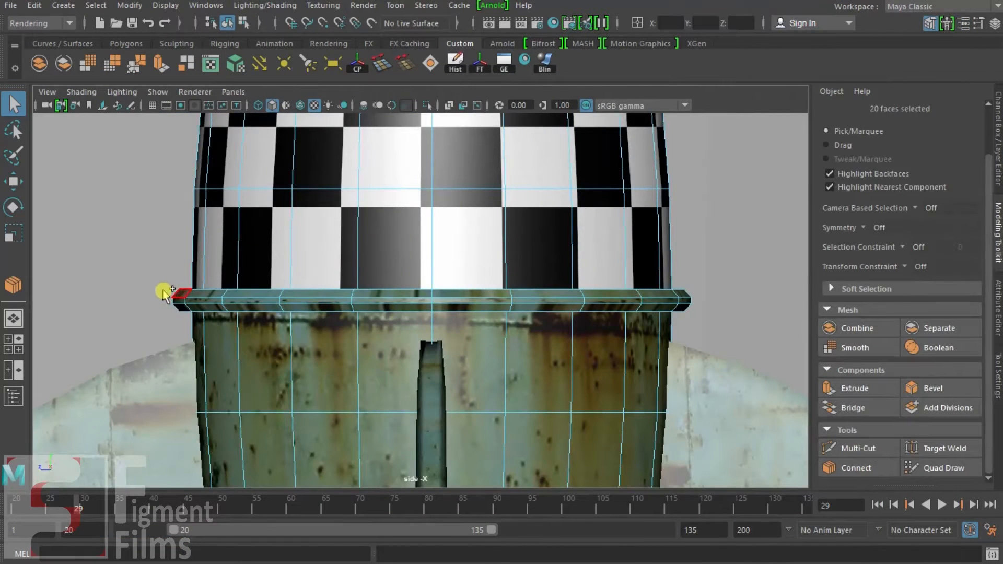
pyautogui.moveTo(707, 310); pyautogui.dragTo(710, 316)
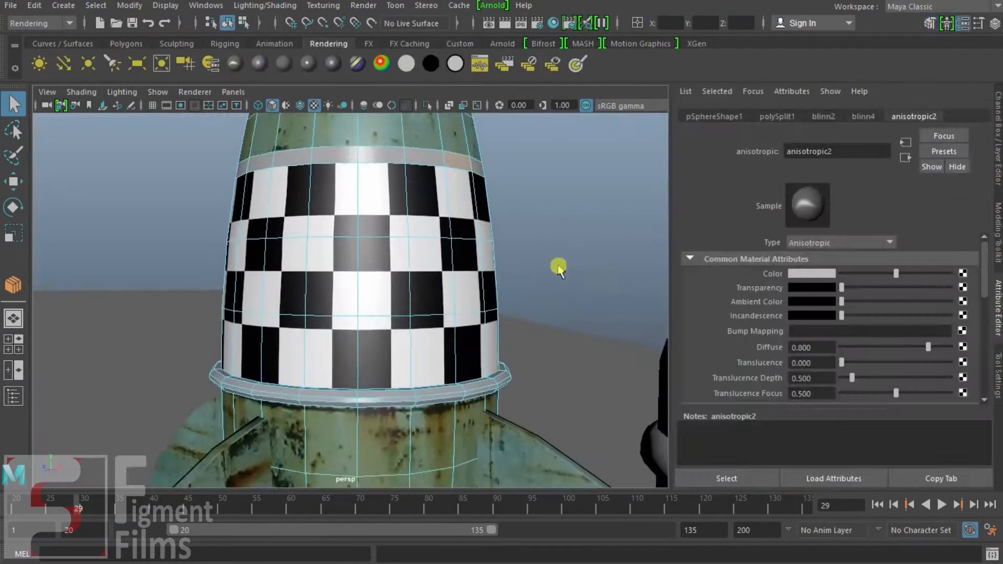
pyautogui.click(829, 282)
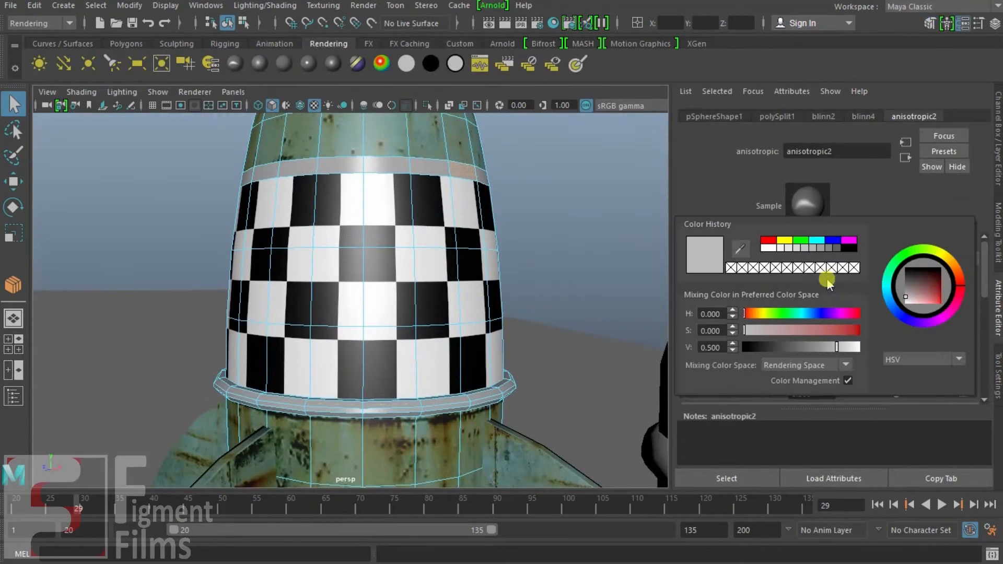
pyautogui.click(894, 316)
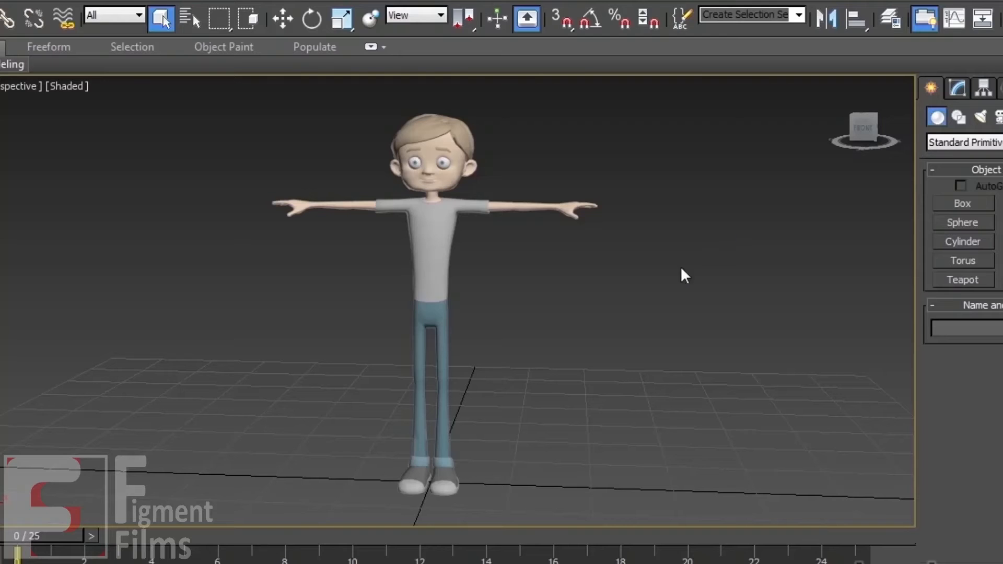
# Switch to 3ds Max and select the body mesh of the T-posed boy character.
pyautogui.click(436, 229)
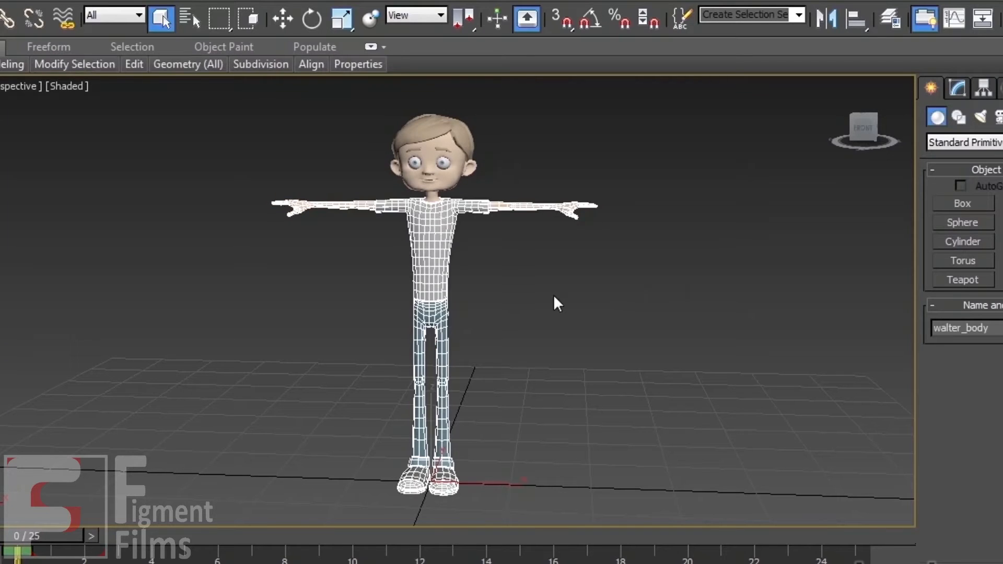
pyautogui.moveTo(611, 330)
pyautogui.keyDown('alt'); pyautogui.mouseDown(button='middle')
pyautogui.moveTo(600, 320)
pyautogui.moveTo(573, 324)
pyautogui.moveTo(609, 338)
pyautogui.mouseUp(button='middle'); pyautogui.keyUp('alt')
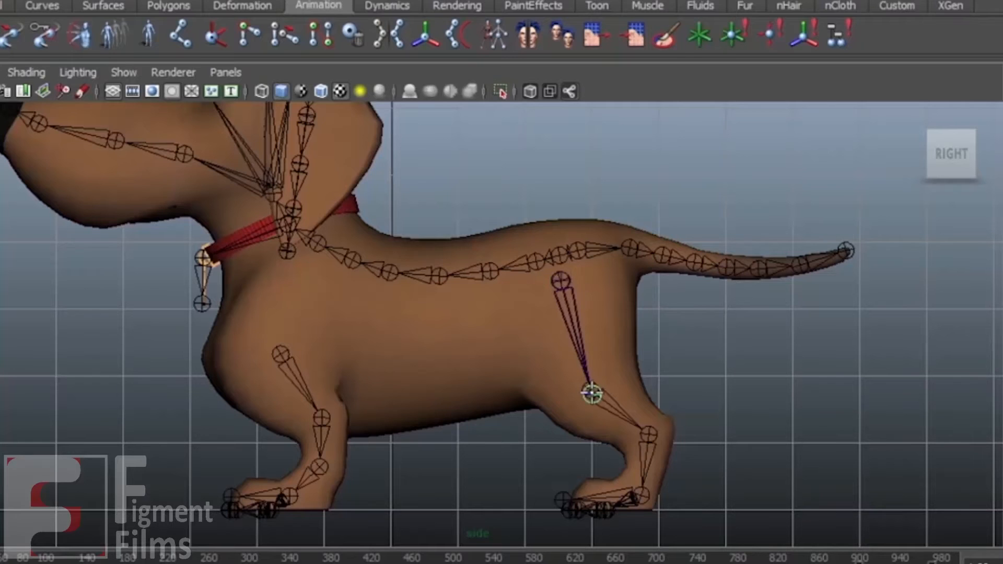
# Switch to Maya and reposition joints in the dog skeleton example's zigzag joint chain.
pyautogui.scroll(1, 791, 405)
pyautogui.keyDown('alt'); pyautogui.moveTo(791, 405); pyautogui.dragTo(777, 280, button='middle'); pyautogui.keyUp('alt')
pyautogui.click(659, 323)
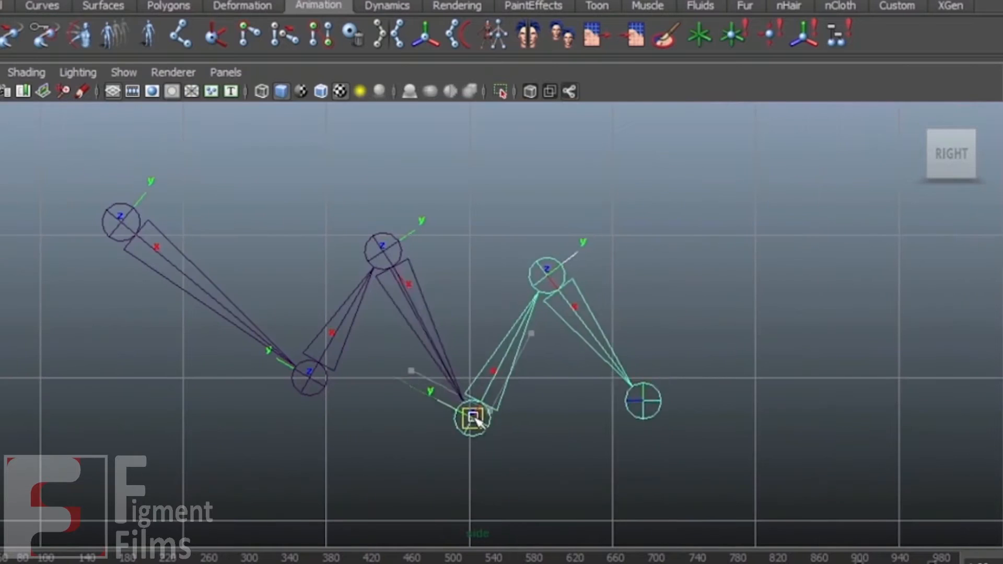
pyautogui.moveTo(473, 415); pyautogui.dragTo(426, 434)
pyautogui.click(386, 248)
pyautogui.moveTo(386, 248); pyautogui.dragTo(342, 203)
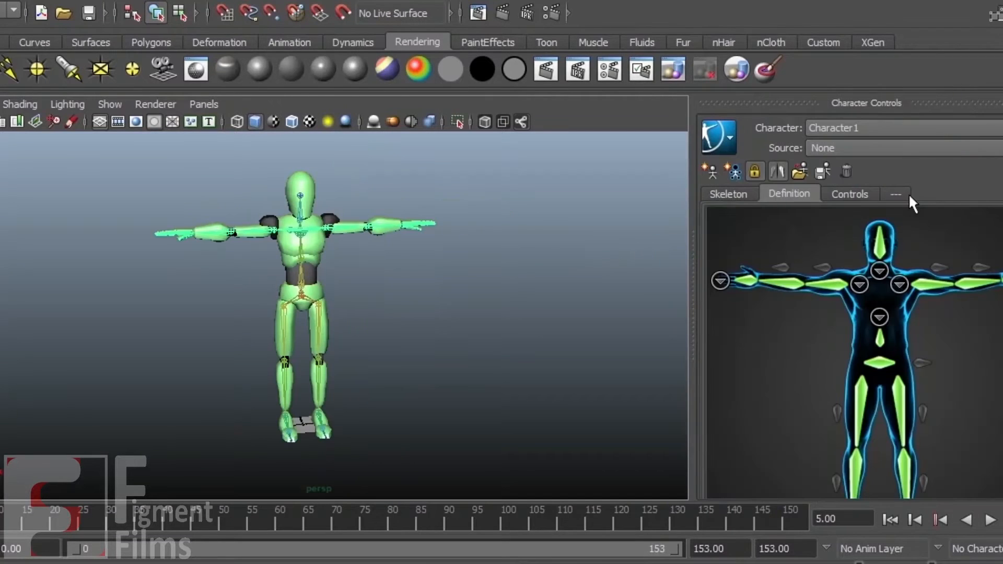
# Rotate the owl rig's wing1_CTRL control and try moving its eye aim control.
pyautogui.scroll(-10, 852, 307)
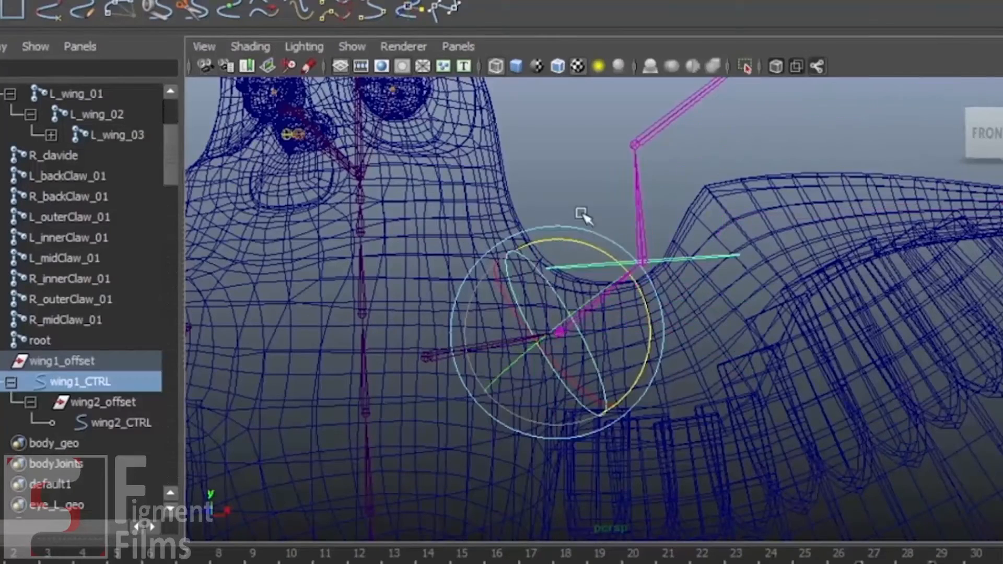
pyautogui.moveTo(583, 218); pyautogui.dragTo(672, 246)
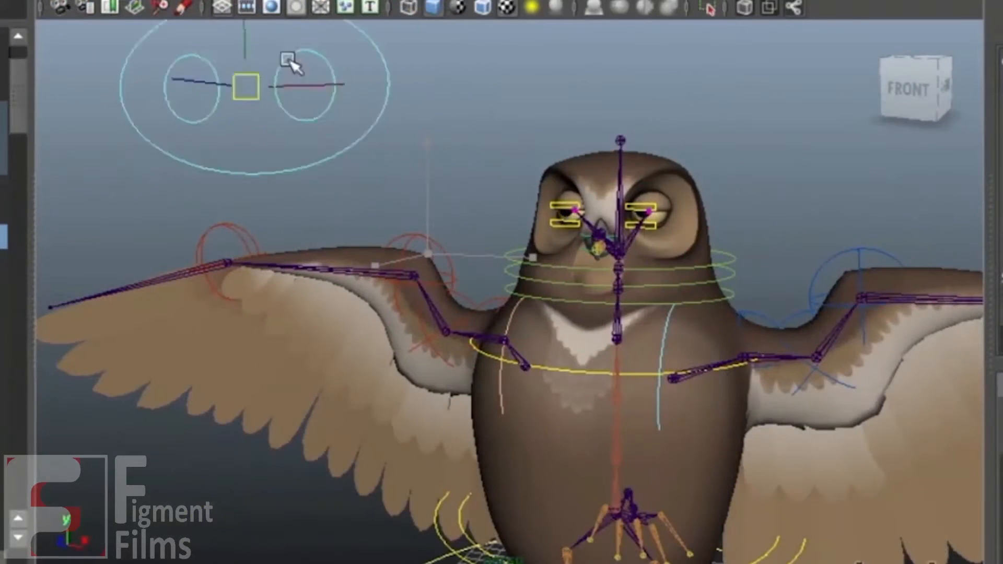
pyautogui.moveTo(387, 403); pyautogui.dragTo(318, 282)
pyautogui.hotkey('ctrl', 'z')
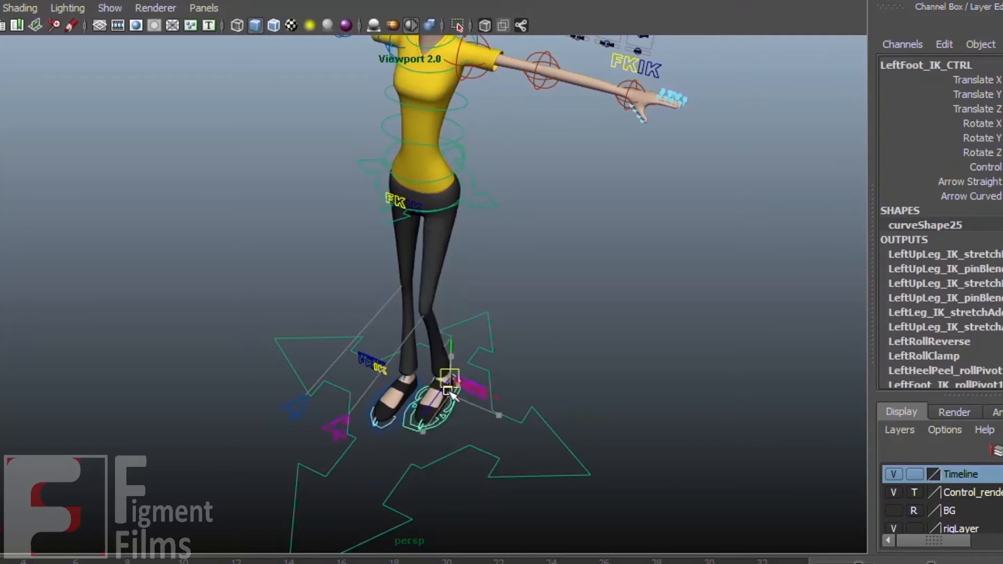
# Test the rigs by moving the woman's LeftFoot_IK_CTRL and the owl's upper spine control driven by the backStretch expression.
pyautogui.moveTo(499, 372)
pyautogui.mouseDown()
pyautogui.moveTo(593, 291)
pyautogui.moveTo(499, 372)
pyautogui.mouseUp()
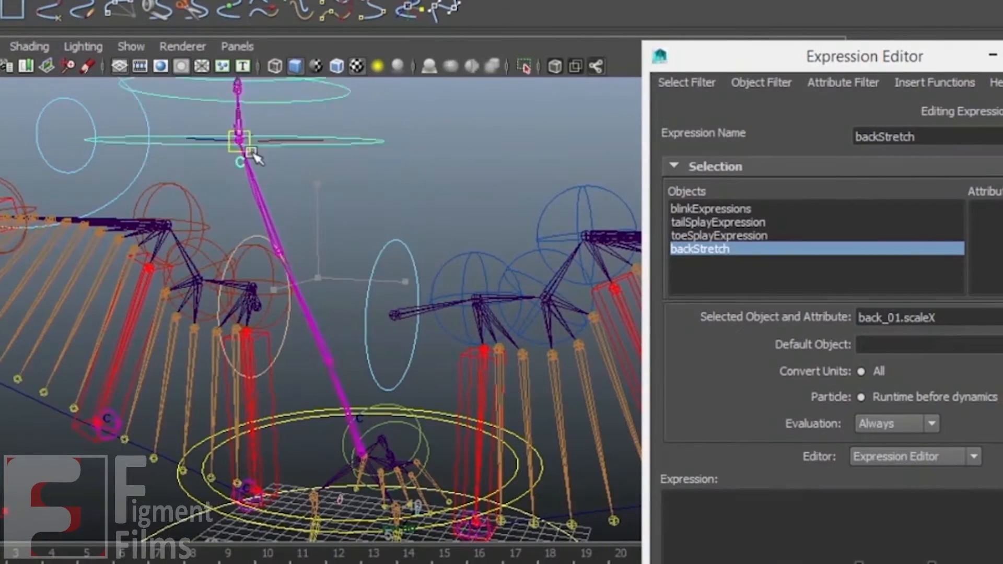
pyautogui.moveTo(246, 152); pyautogui.dragTo(336, 226)
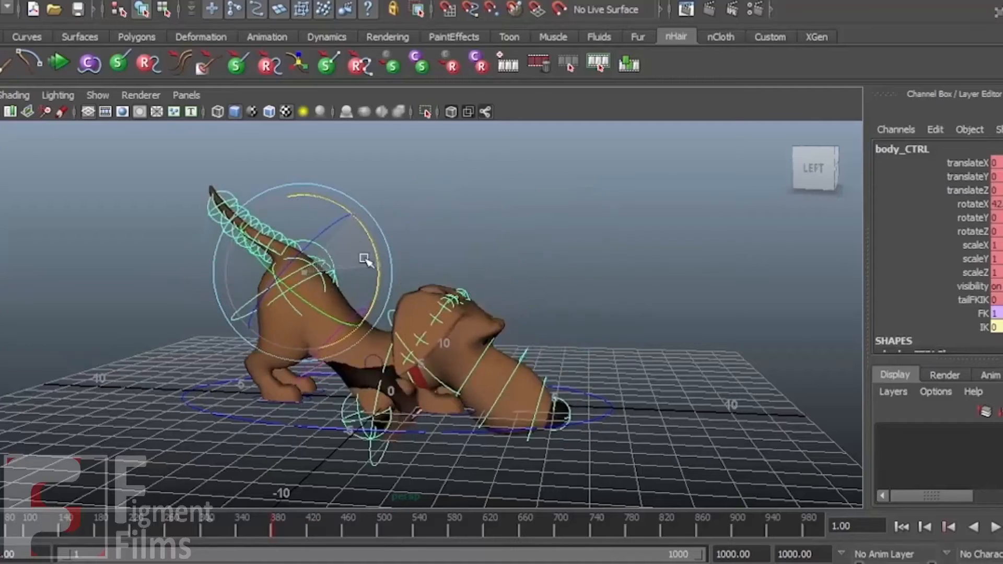
# Test-rotate the dog's body_CTRL, undo the rotation and select the upperBack_CTRL.
pyautogui.moveTo(367, 260); pyautogui.dragTo(343, 226)
pyautogui.hotkey('ctrl', 'z')
pyautogui.click(489, 366)
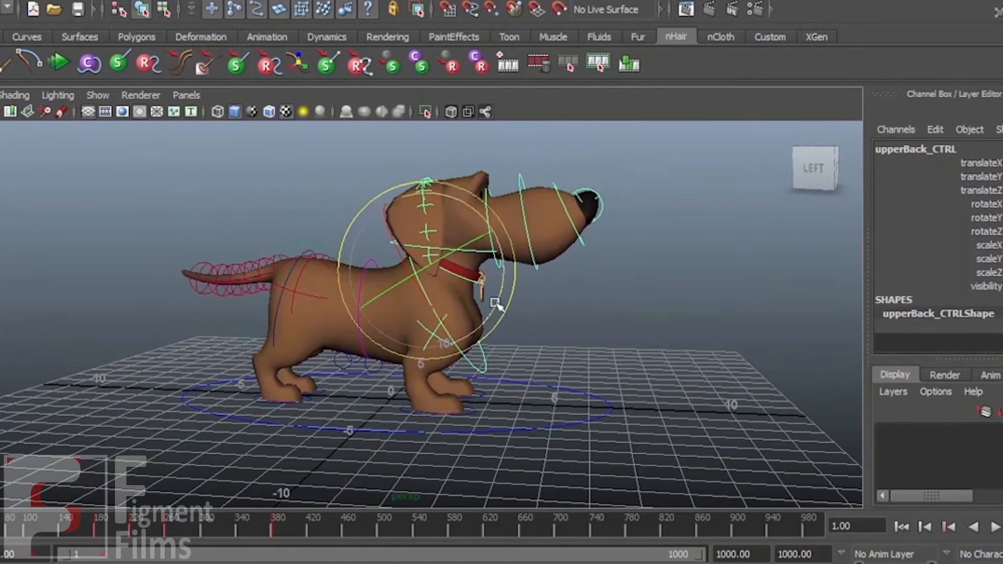
pyautogui.click(560, 297)
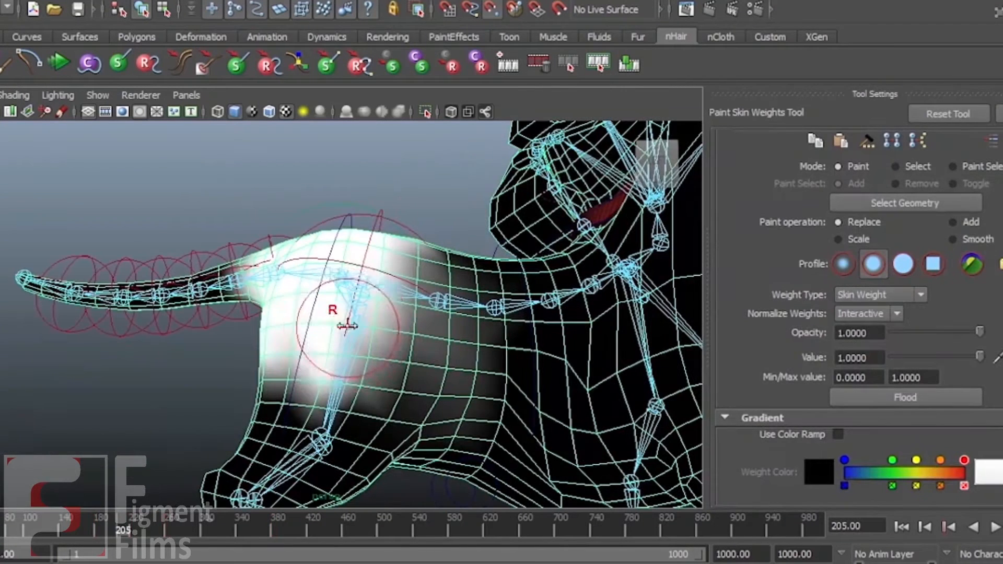
# Paint skin weights over the dog's hip area in Replace mode with opacity and value 1.
pyautogui.moveTo(383, 297)
pyautogui.mouseDown()
pyautogui.moveTo(365, 340)
pyautogui.moveTo(381, 359)
pyautogui.moveTo(403, 260)
pyautogui.moveTo(347, 440)
pyautogui.moveTo(392, 280)
pyautogui.moveTo(395, 352)
pyautogui.moveTo(302, 257)
pyautogui.mouseUp()
pyautogui.keyDown('alt'); pyautogui.moveTo(303, 279); pyautogui.dragTo(61, 347, button='right'); pyautogui.keyUp('alt')
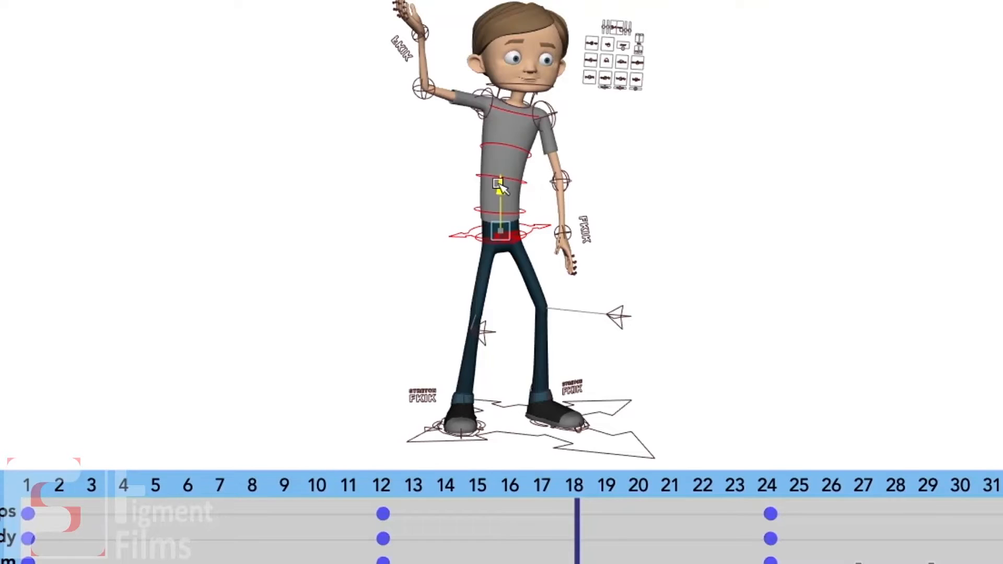
# Adjust the waving boy's hip height at frame 18 by lowering and raising the hip control.
pyautogui.moveTo(499, 186); pyautogui.dragTo(499, 201)
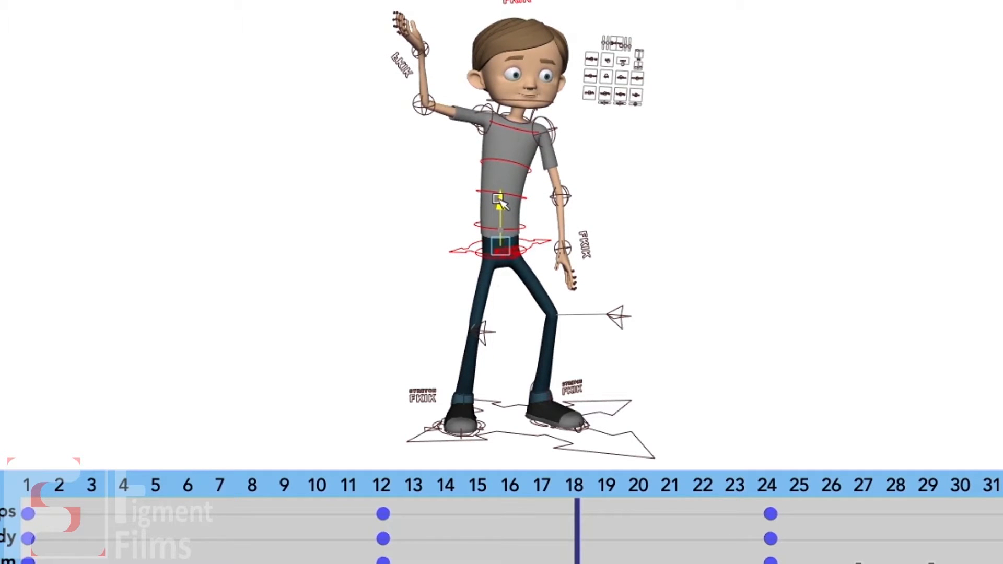
pyautogui.moveTo(500, 197); pyautogui.dragTo(501, 183)
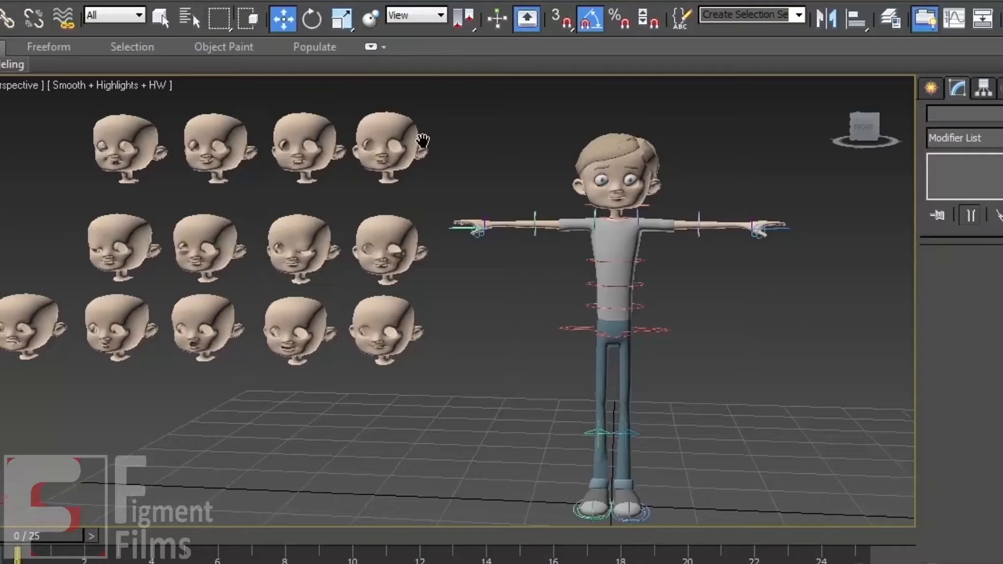
# Switch to 3ds Max and examine the blink shapes among the boy's facial expression heads.
pyautogui.moveTo(419, 139); pyautogui.dragTo(477, 156, button='middle')
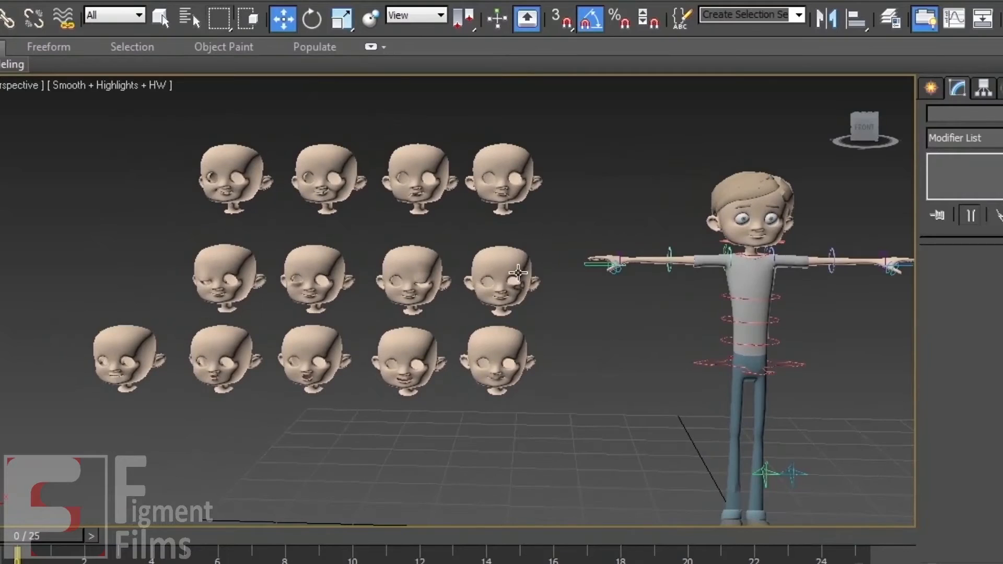
pyautogui.click(518, 273)
pyautogui.scroll(8, 518, 273)
pyautogui.moveTo(544, 274); pyautogui.dragTo(528, 273, button='middle')
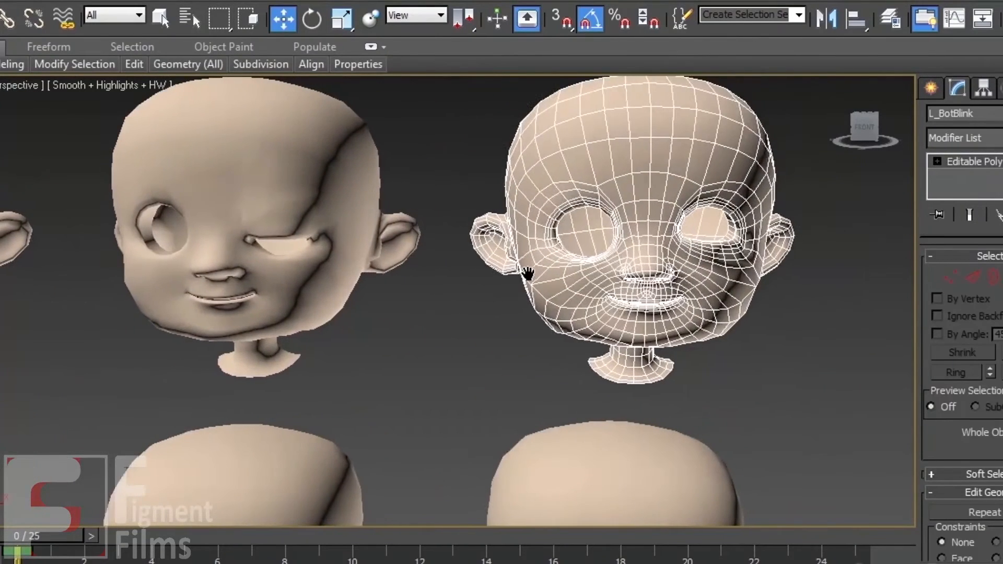
pyautogui.click(338, 150)
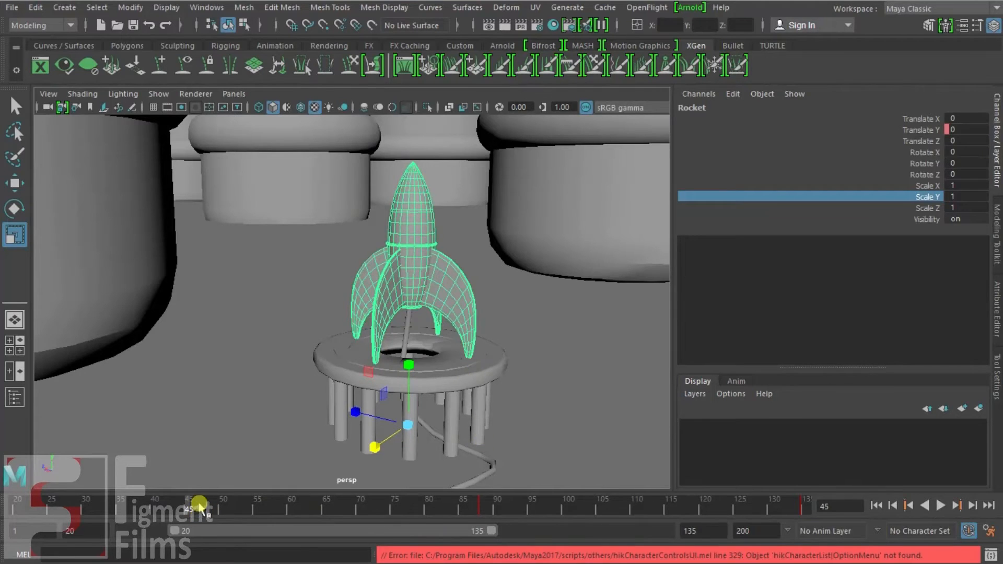
# Switch to Maya and move the rocket's pivot up to the opening in the launch platform.
pyautogui.keyDown('alt'); pyautogui.moveTo(544, 314); pyautogui.dragTo(474, 359); pyautogui.keyUp('alt')
pyautogui.press('w')
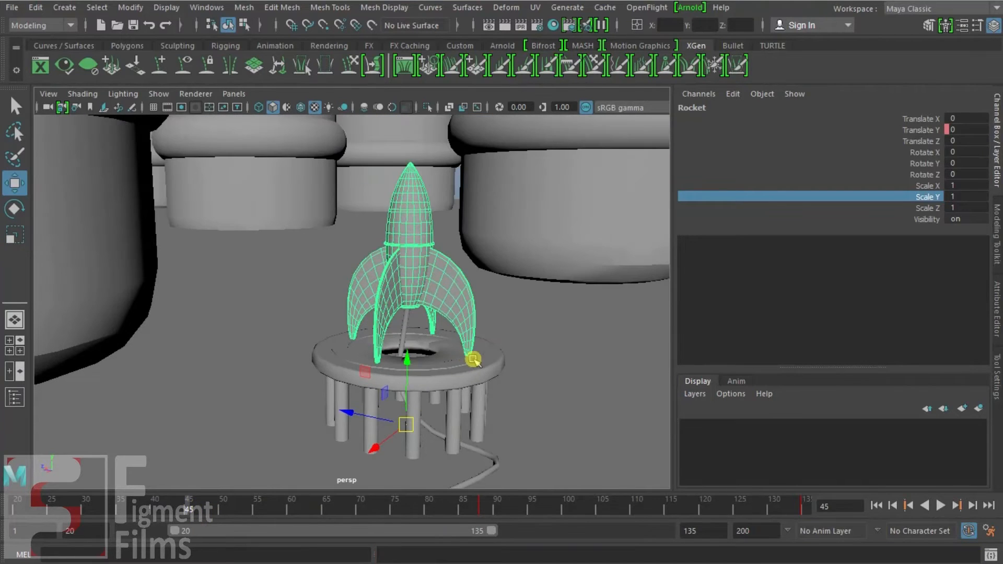
pyautogui.keyDown('alt'); pyautogui.moveTo(407, 273); pyautogui.dragTo(325, 161); pyautogui.keyUp('alt')
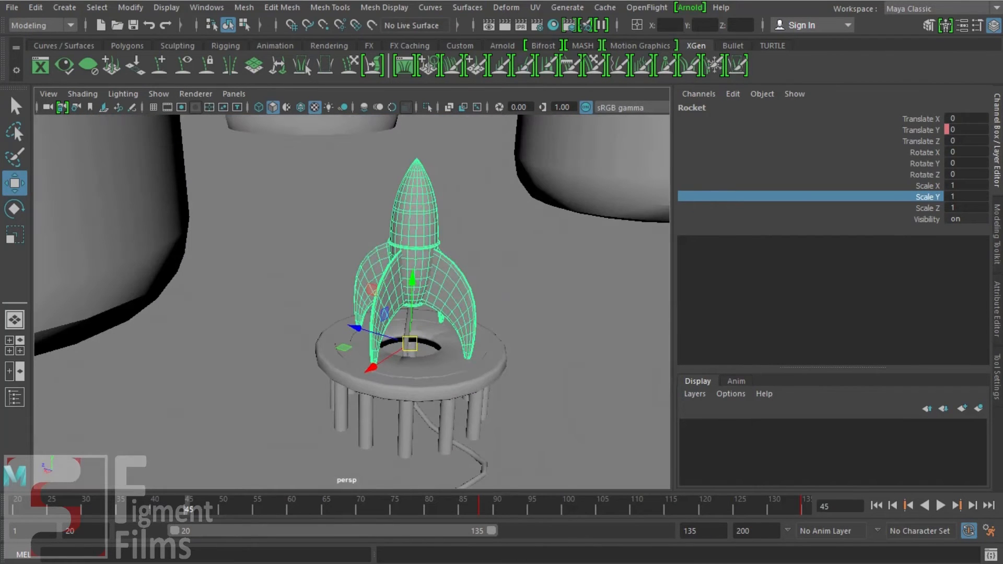
# Create a lattice deformer around the rocket and set its T divisions to 3.
pyautogui.click(57, 26)
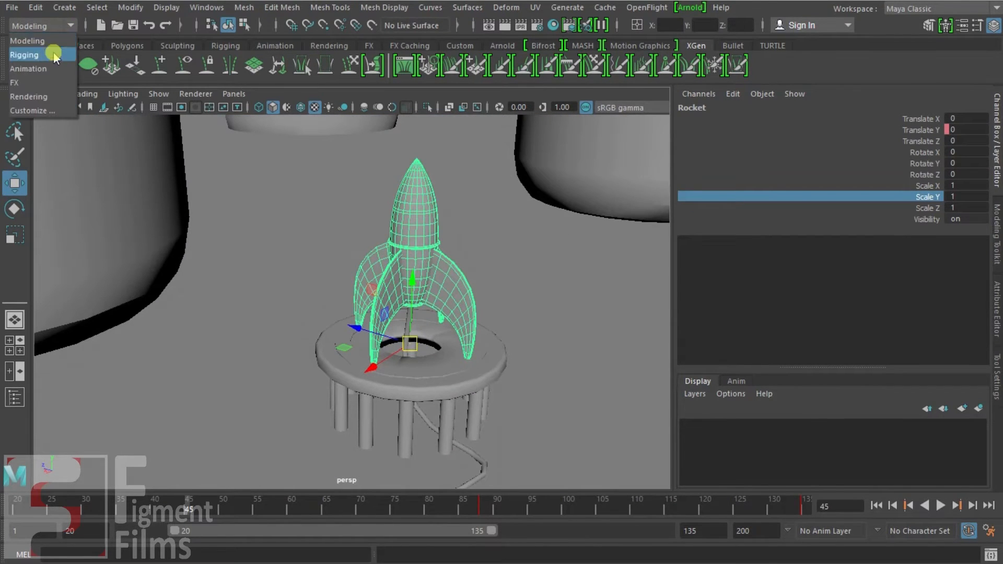
pyautogui.click(53, 44)
pyautogui.click(319, 8)
pyautogui.click(57, 26)
pyautogui.click(52, 34)
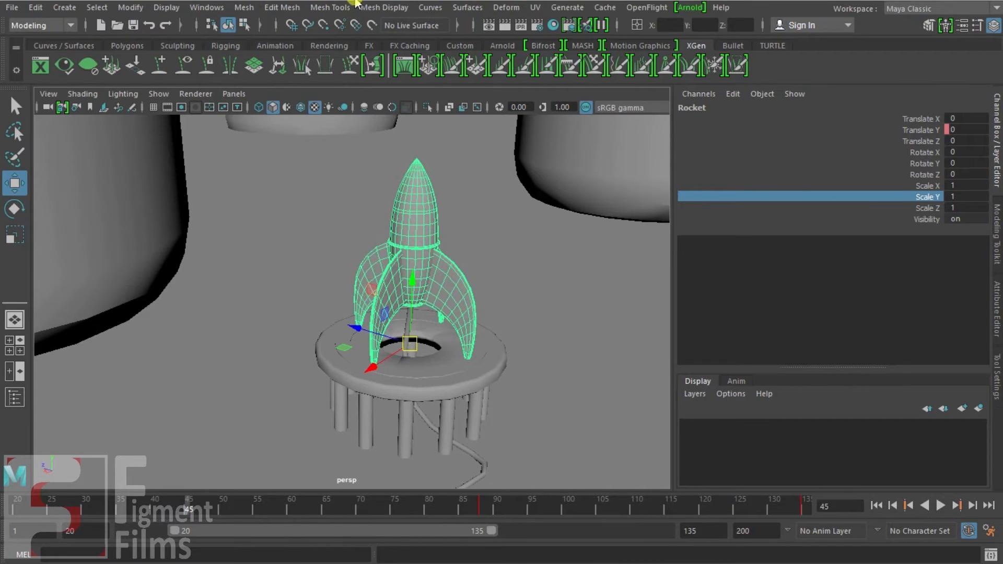
pyautogui.click(516, 7)
pyautogui.click(658, 89)
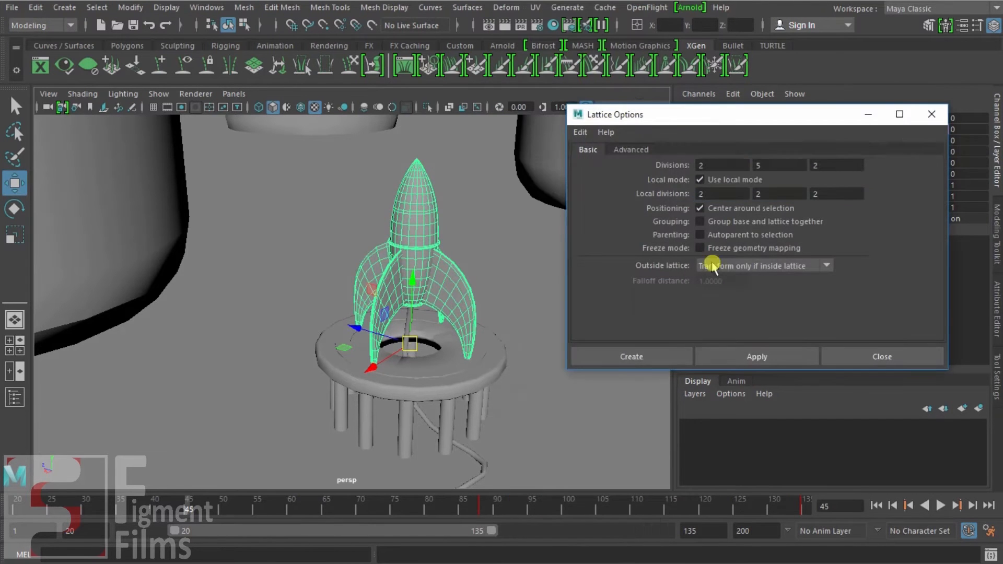
pyautogui.click(793, 357)
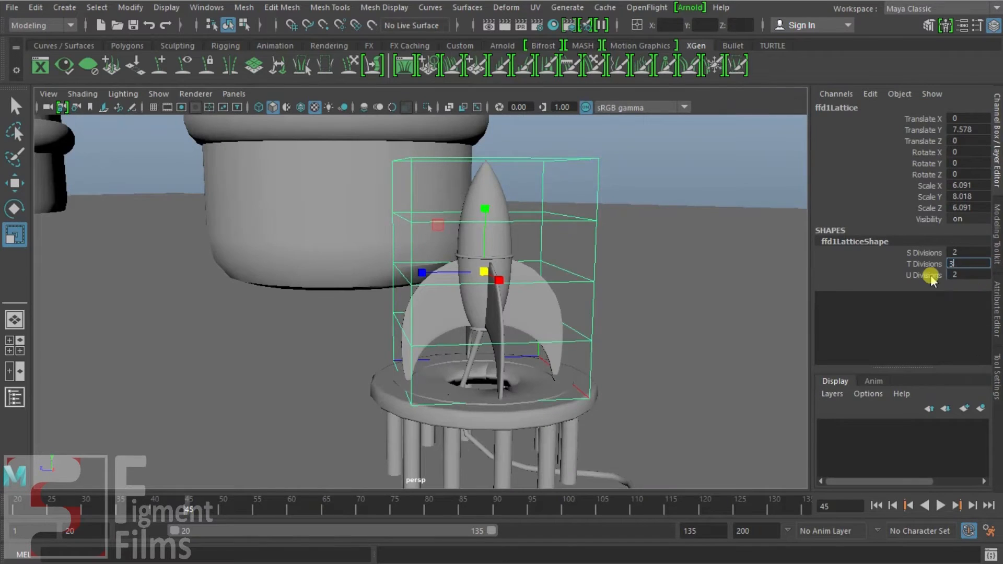
pyautogui.press('Return')
# Select the middle row of lattice points and create a cluster deformer from them.
pyautogui.keyDown('alt'); pyautogui.moveTo(587, 284); pyautogui.dragTo(556, 294); pyautogui.keyUp('alt')
pyautogui.hotkey('ctrl', 's')
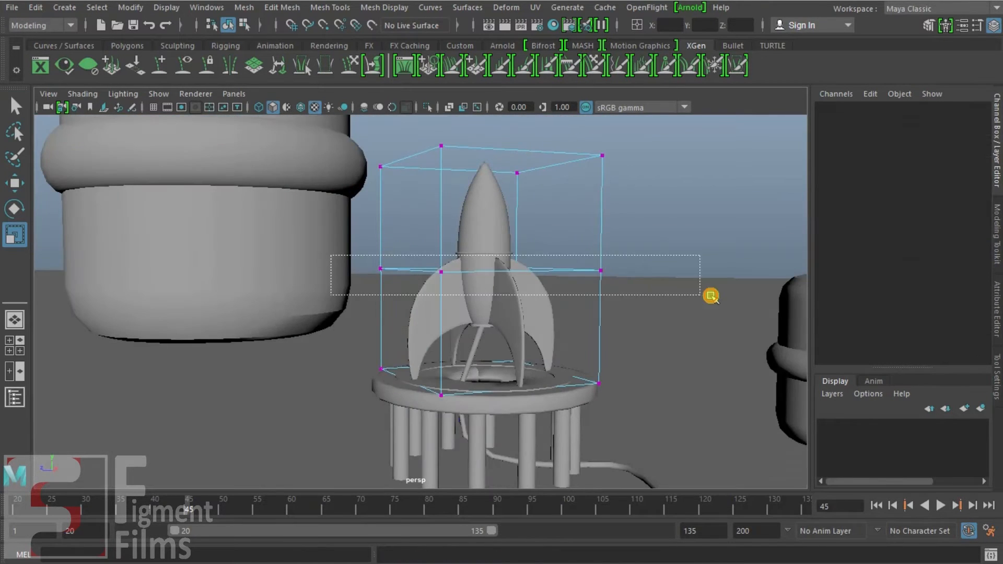
pyautogui.moveTo(711, 296); pyautogui.dragTo(710, 296)
pyautogui.keyDown('alt'); pyautogui.moveTo(709, 296); pyautogui.dragTo(488, 231); pyautogui.keyUp('alt')
pyautogui.click(505, 7)
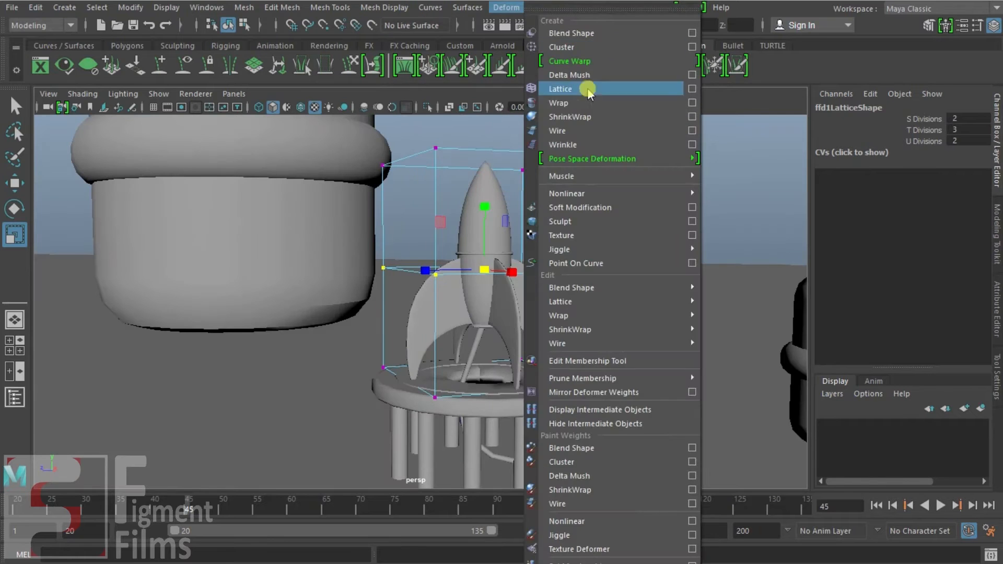
pyautogui.click(594, 47)
pyautogui.keyDown('alt'); pyautogui.moveTo(594, 278); pyautogui.dragTo(513, 311); pyautogui.keyUp('alt')
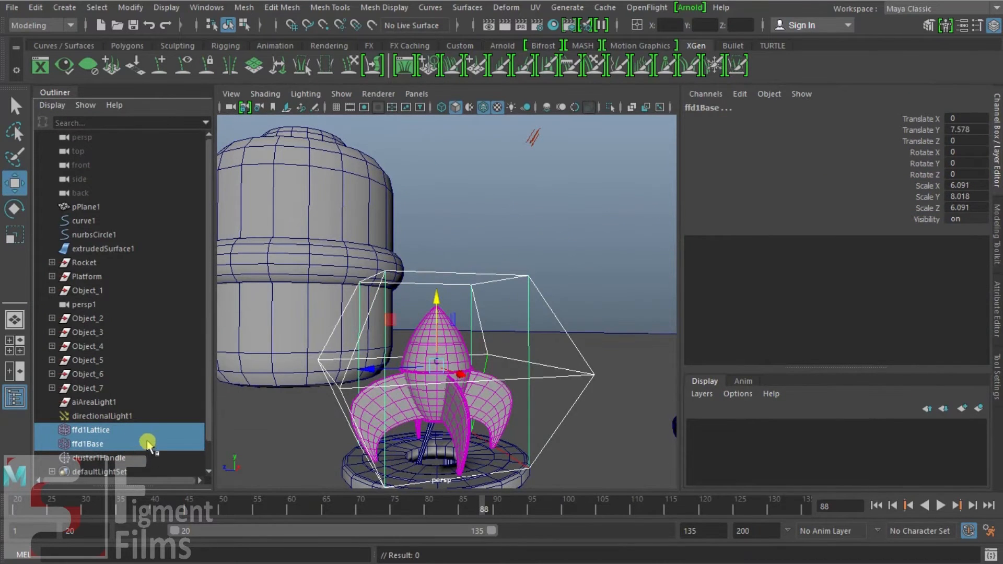
# Group the rocket's lattice with its base and parent that group under Rocket.
pyautogui.hotkey('ctrl', 'g')
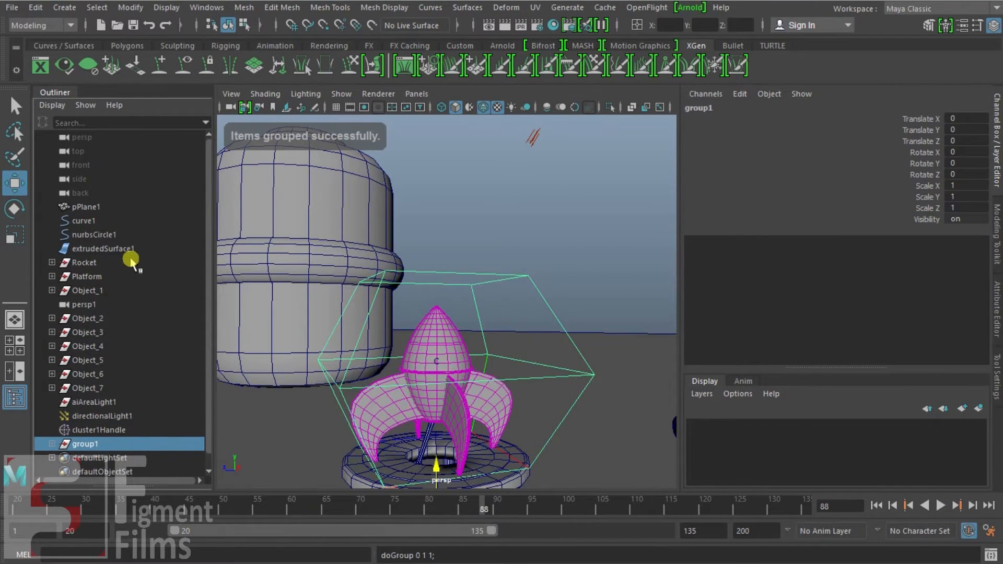
pyautogui.keyDown('ctrl'); pyautogui.click(84, 263); pyautogui.keyUp('ctrl')
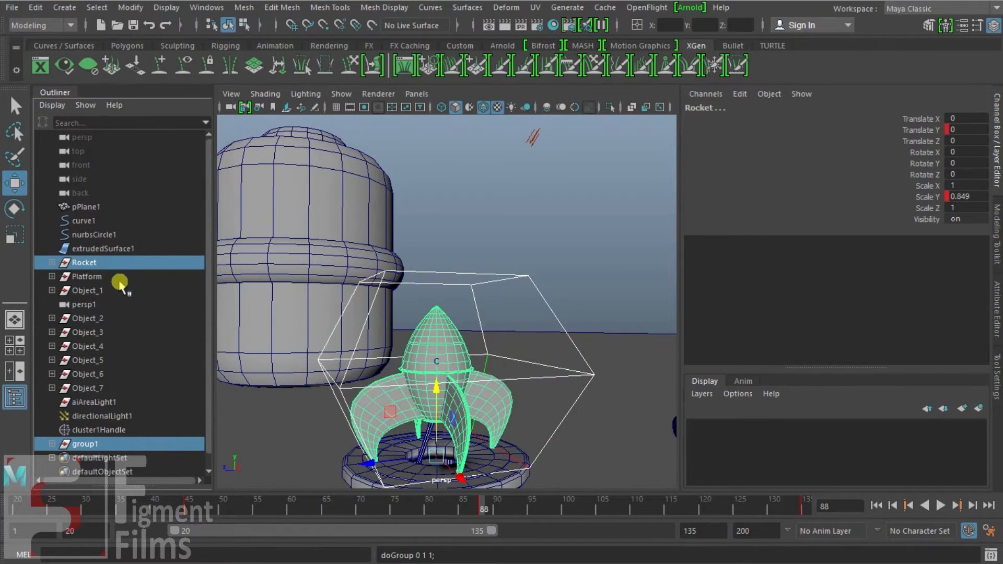
pyautogui.press('p')
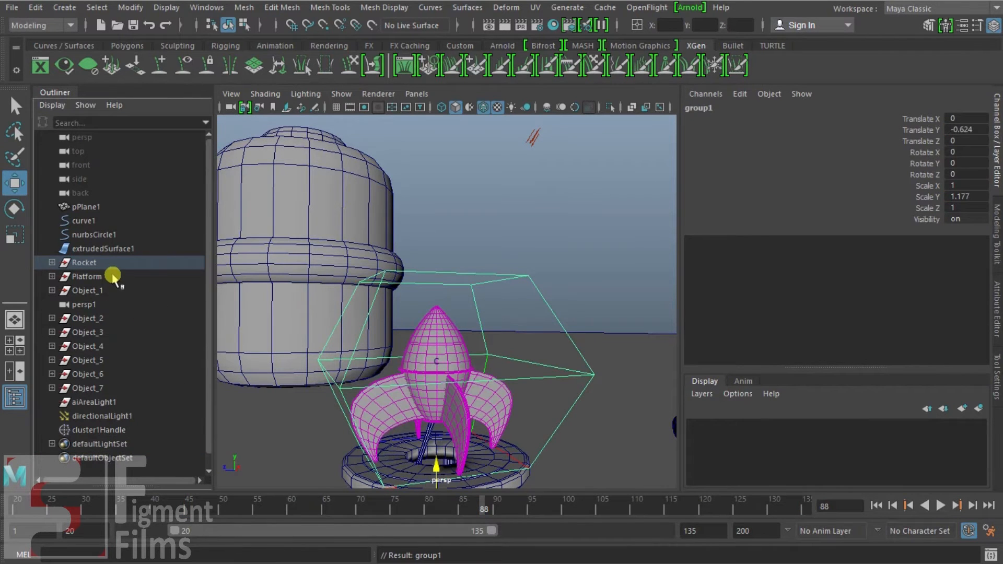
pyautogui.click(117, 264)
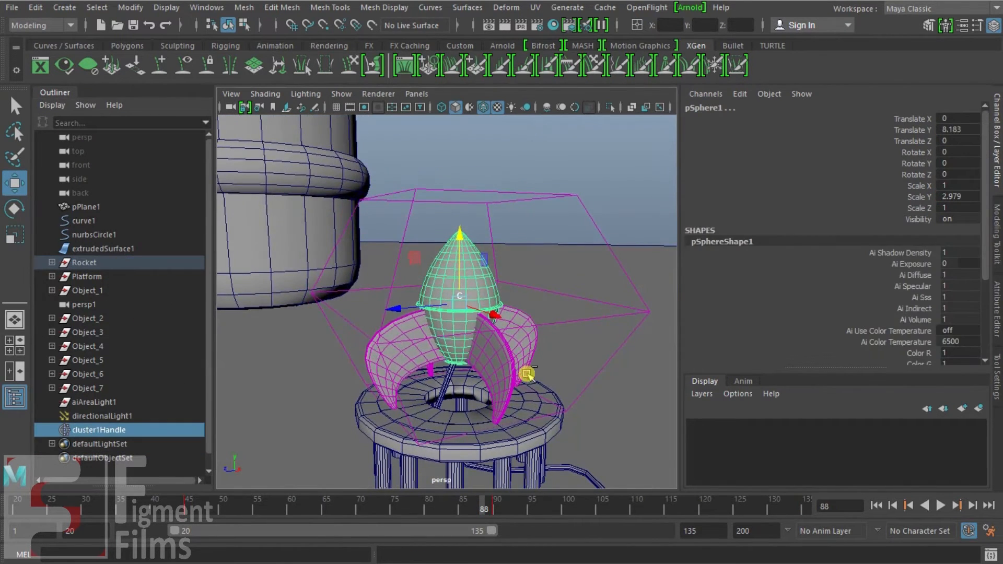
# Play and scrub the rocket's launch past frame 88 to examine how the lattice deforms and follows the rocket.
pyautogui.hotkey('alt', 'v')
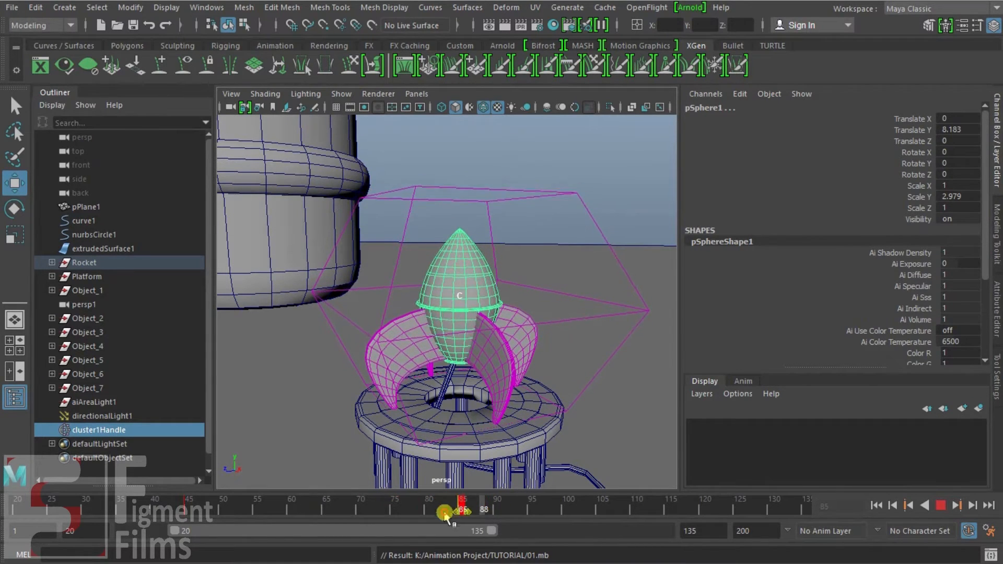
pyautogui.moveTo(436, 507); pyautogui.dragTo(553, 517)
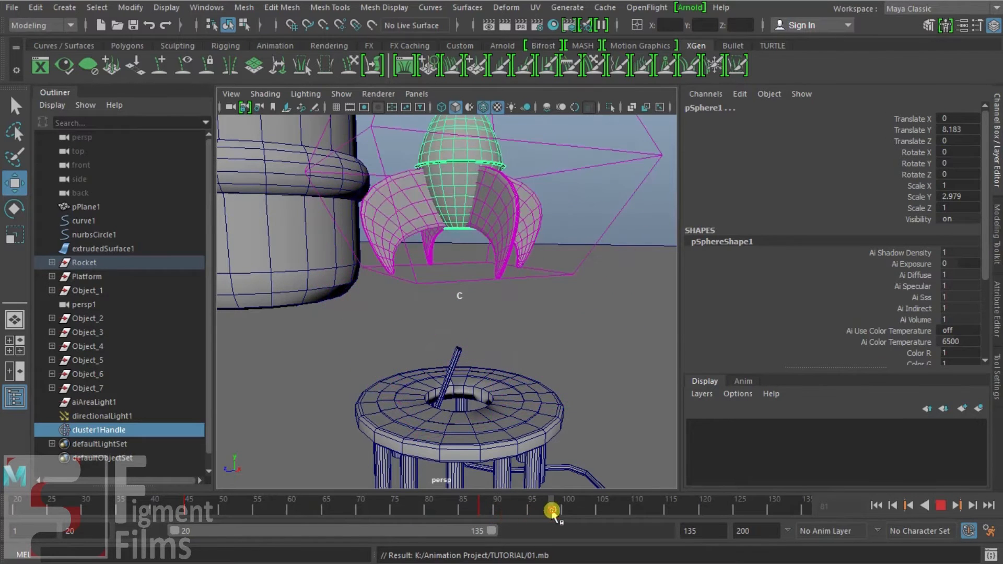
pyautogui.scroll(-5, 540, 343)
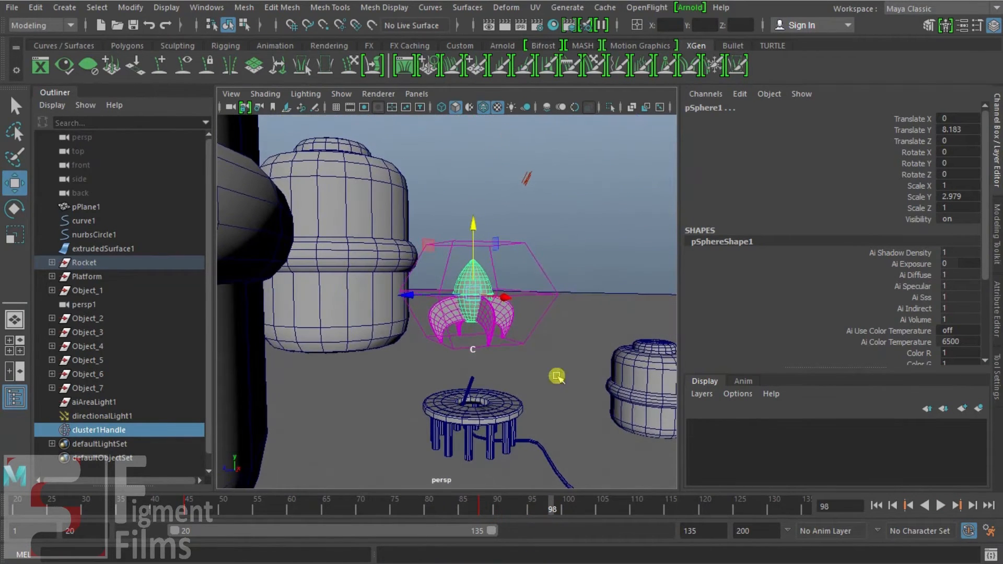
pyautogui.moveTo(555, 517)
pyautogui.mouseDown()
pyautogui.moveTo(592, 516)
pyautogui.moveTo(566, 516)
pyautogui.mouseUp()
pyautogui.scroll(-2, 503, 252)
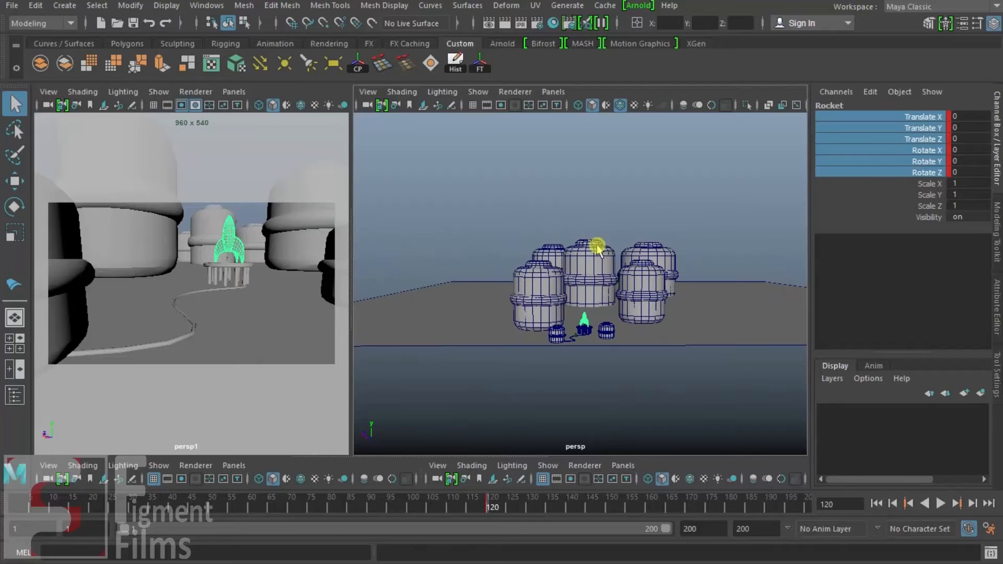
# Scrub through the rocket's lift-off in the persp1 camera view from about frame 110.
pyautogui.press('w')
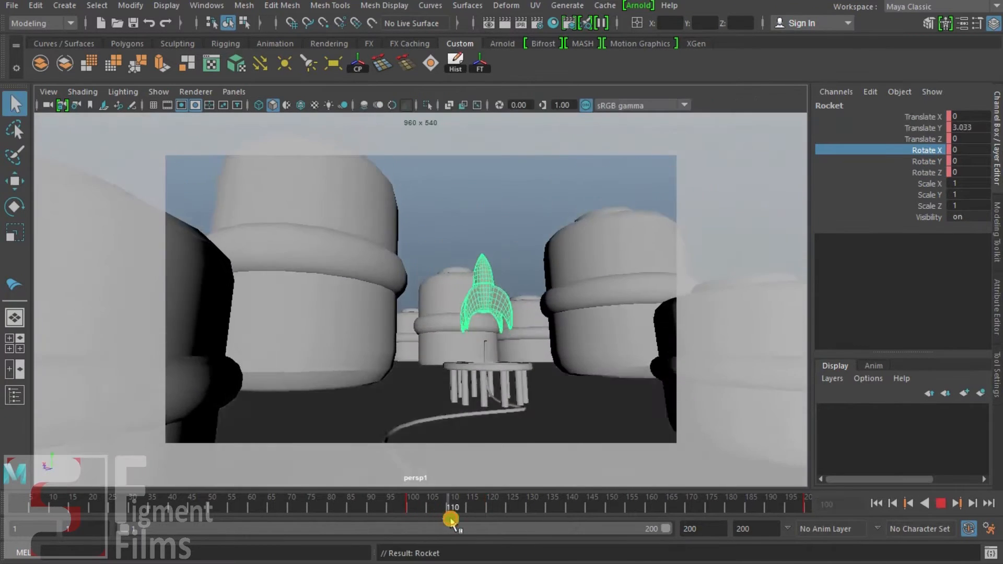
pyautogui.moveTo(448, 520); pyautogui.dragTo(493, 521)
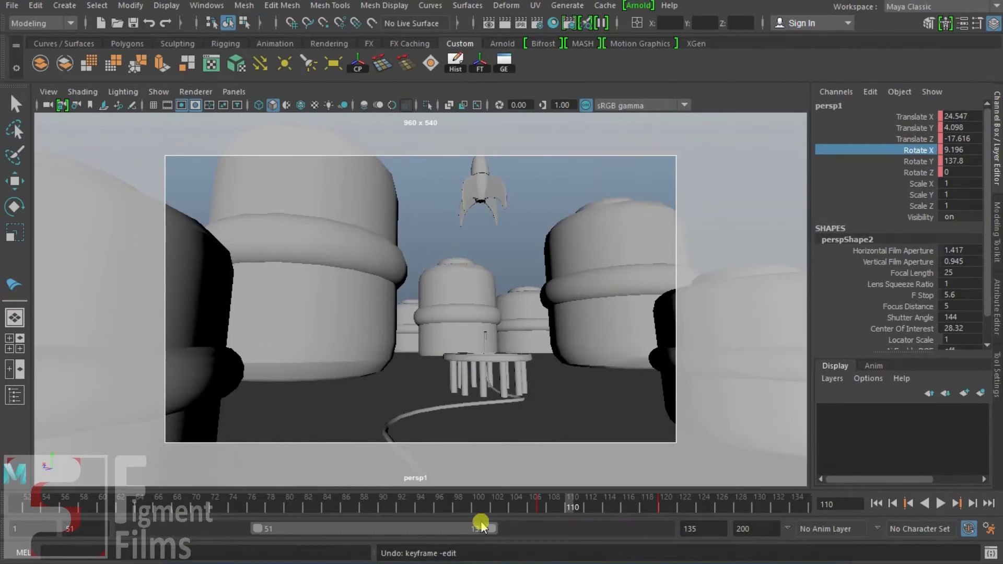
# Show the persp1 camera's Rotate X curve in the Graph Editor and select its key at frame 107.
pyautogui.moveTo(477, 522); pyautogui.dragTo(564, 516)
pyautogui.click(504, 63)
pyautogui.moveTo(516, 142); pyautogui.dragTo(520, 121)
pyautogui.click(209, 255)
pyautogui.press('f')
pyautogui.keyDown('alt'); pyautogui.moveTo(611, 321); pyautogui.dragTo(559, 320, button='middle'); pyautogui.keyUp('alt')
pyautogui.click(665, 349)
pyautogui.keyDown('alt'); pyautogui.moveTo(664, 350); pyautogui.dragTo(735, 386, button='right'); pyautogui.keyUp('alt')
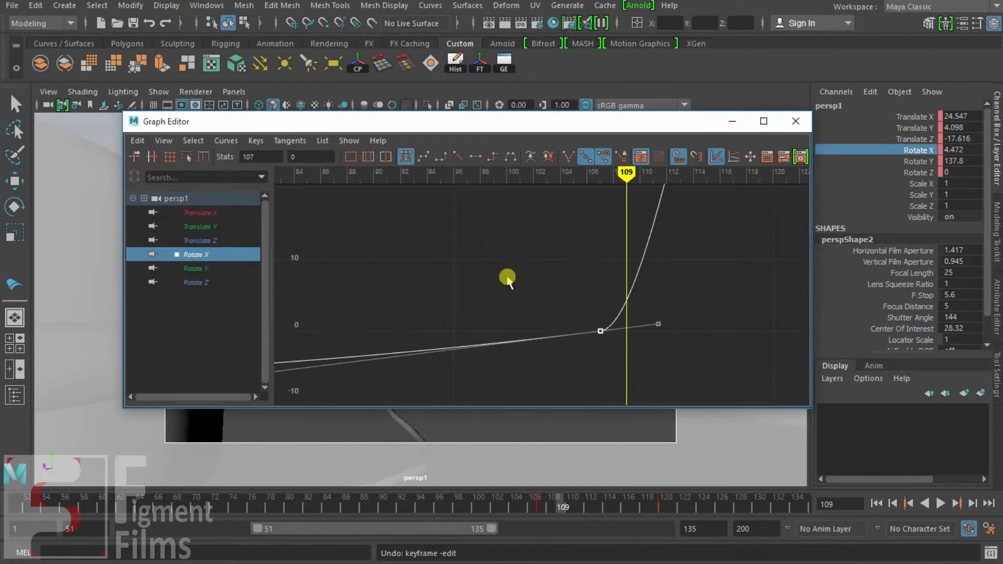
# Steepen the outgoing tangent of the camera's Rotate X key at frame 107, and select the curve's final key.
pyautogui.moveTo(667, 335); pyautogui.dragTo(667, 336)
pyautogui.moveTo(656, 328); pyautogui.dragTo(598, 262, button='middle')
pyautogui.keyDown('alt'); pyautogui.moveTo(598, 261); pyautogui.dragTo(679, 259, button='right'); pyautogui.keyUp('alt')
pyautogui.keyDown('alt'); pyautogui.moveTo(679, 258); pyautogui.dragTo(555, 273, button='middle'); pyautogui.keyUp('alt')
pyautogui.keyDown('alt'); pyautogui.moveTo(555, 274); pyautogui.dragTo(741, 228, button='right'); pyautogui.keyUp('alt')
pyautogui.keyDown('alt'); pyautogui.moveTo(741, 228); pyautogui.dragTo(597, 242, button='middle'); pyautogui.keyUp('alt')
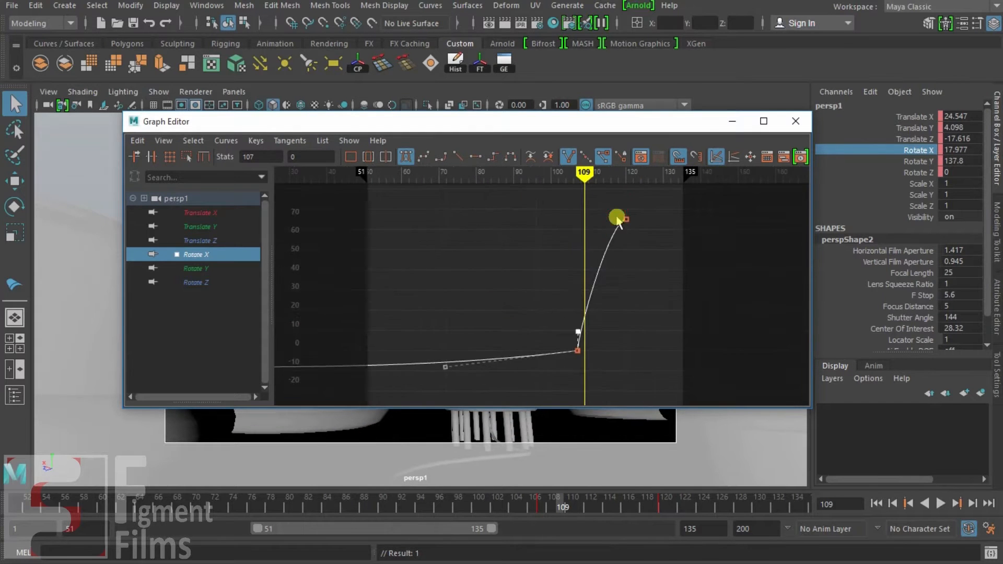
pyautogui.click(625, 220)
pyautogui.press('f')
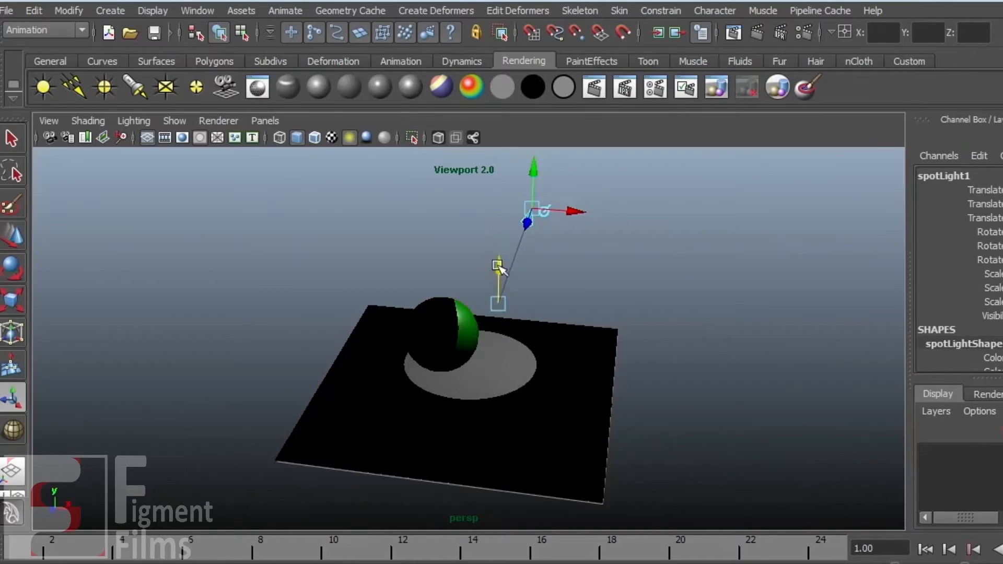
# Re-aim the spotlight around the green sphere and floor plane by repositioning its target point.
pyautogui.moveTo(499, 268); pyautogui.dragTo(506, 219)
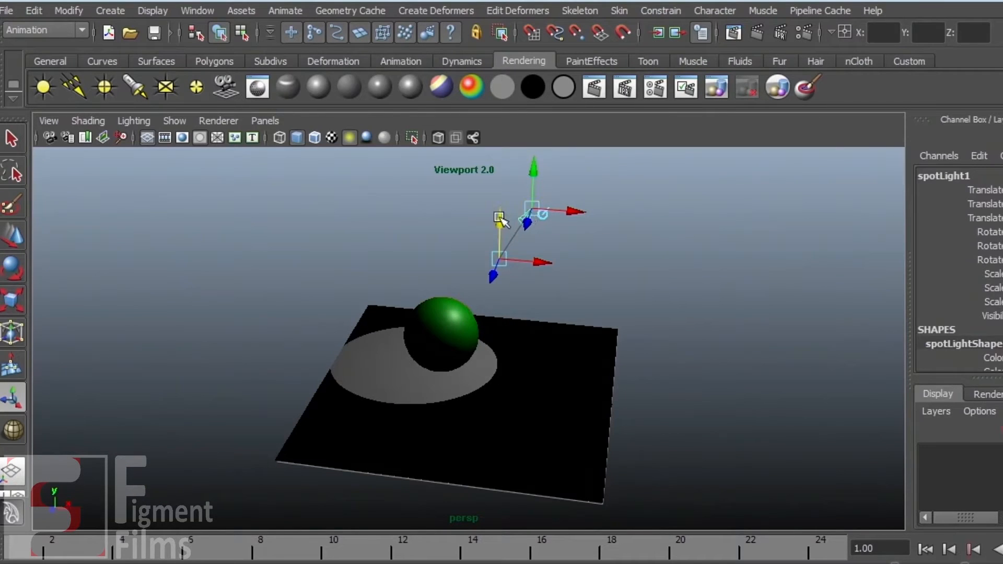
pyautogui.moveTo(497, 264); pyautogui.dragTo(503, 313)
pyautogui.moveTo(547, 359); pyautogui.dragTo(501, 350)
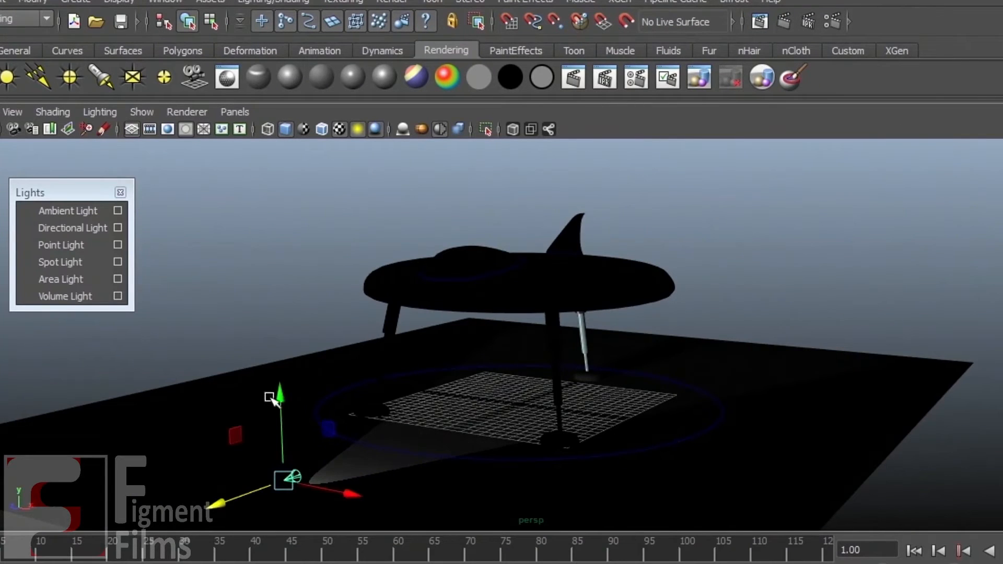
# Raise the spotlight beside the saucer and rotate it to direct its beam onto the hull and ground.
pyautogui.moveTo(270, 398); pyautogui.dragTo(292, 201)
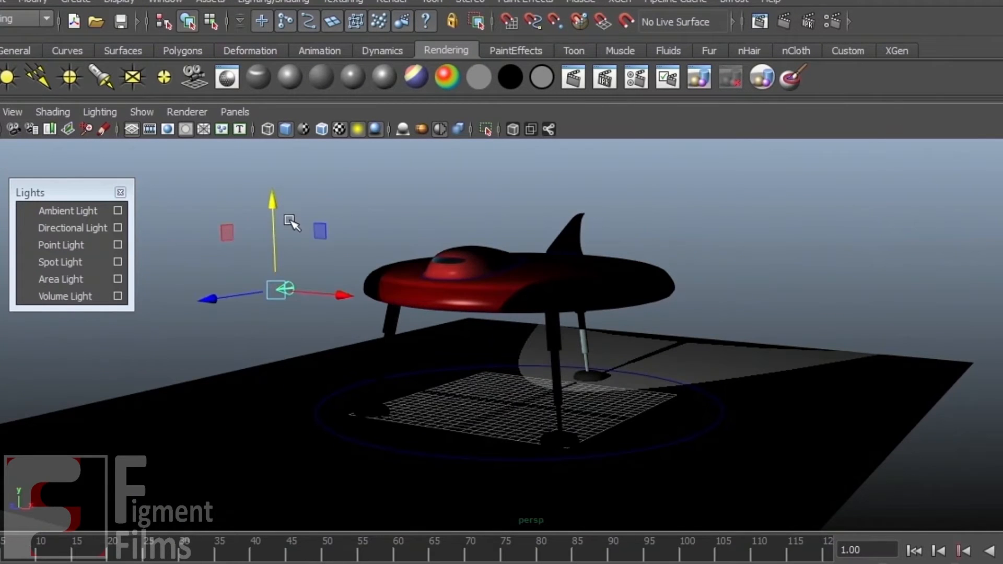
pyautogui.moveTo(240, 227); pyautogui.dragTo(260, 213)
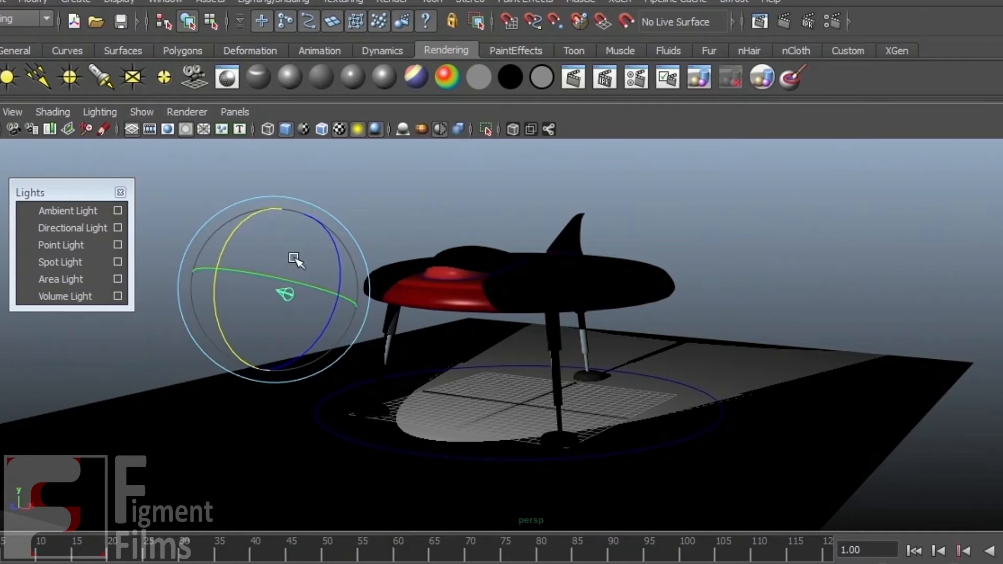
pyautogui.press('e')
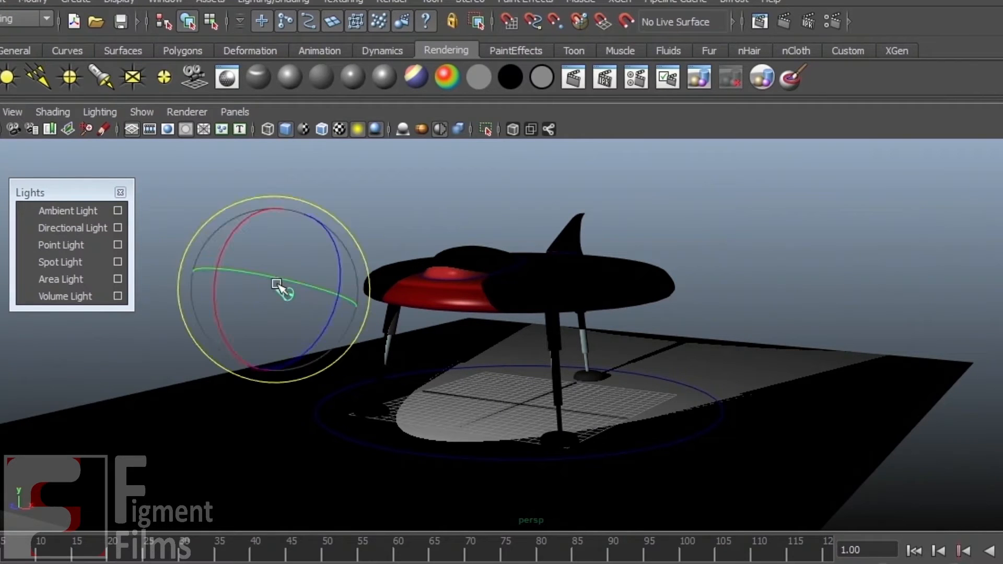
pyautogui.press('w')
pyautogui.moveTo(334, 293); pyautogui.dragTo(335, 293)
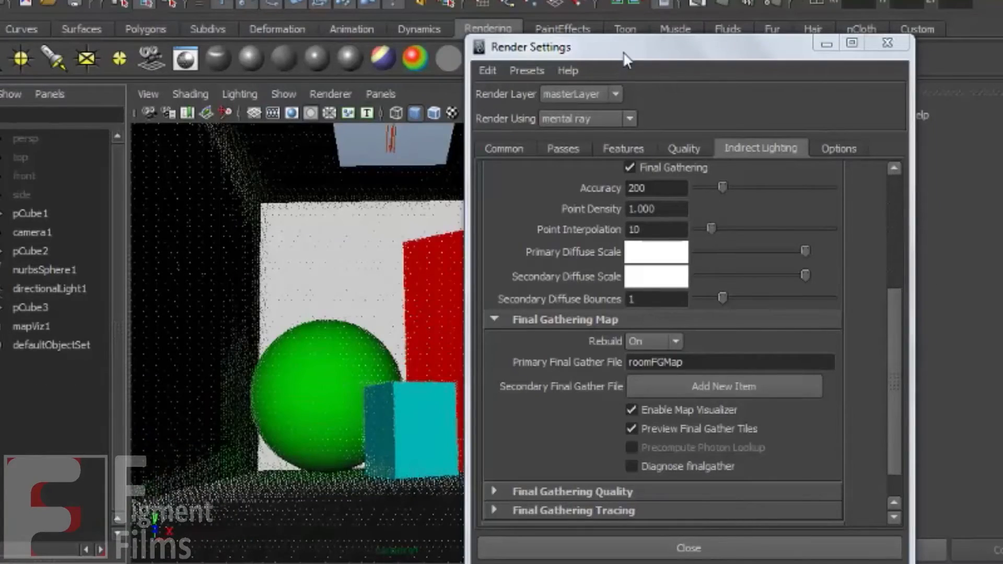
# Move the Render Settings window aside to examine the final gather map points in the room scene.
pyautogui.moveTo(627, 60); pyautogui.dragTo(928, 162)
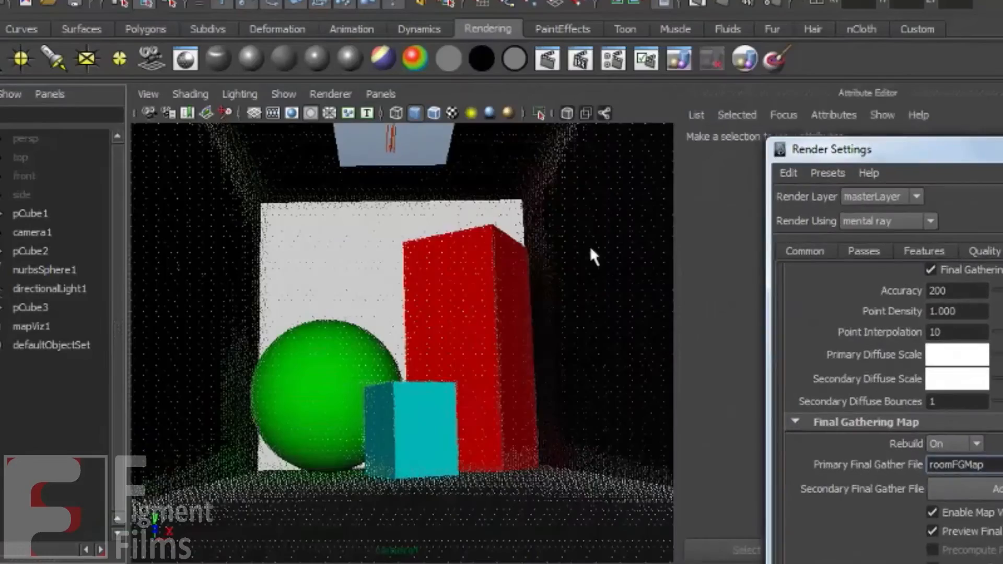
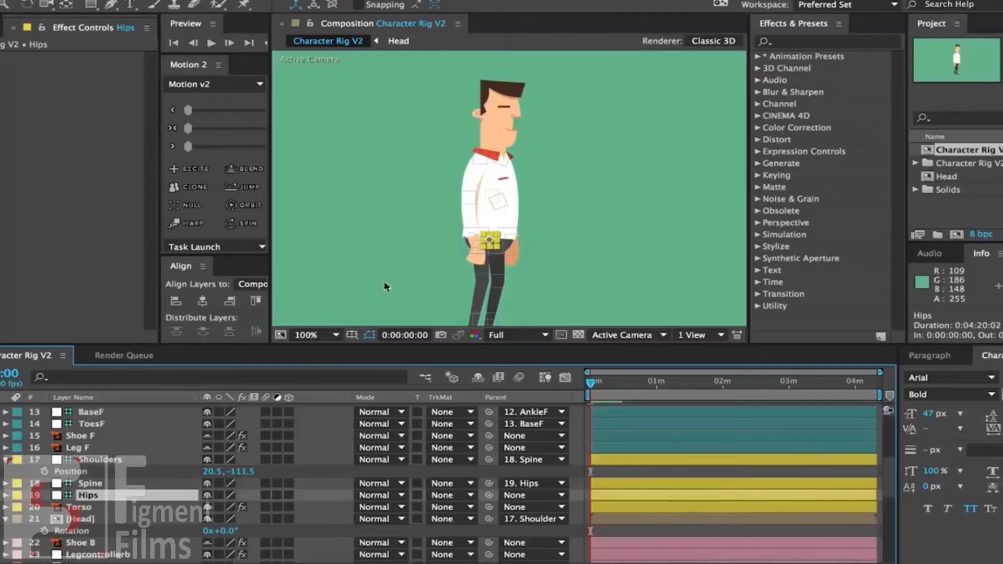
# Switch to After Effects and move the Hips controller of the character rig up beside the torso.
pyautogui.moveTo(490, 240); pyautogui.dragTo(446, 130)
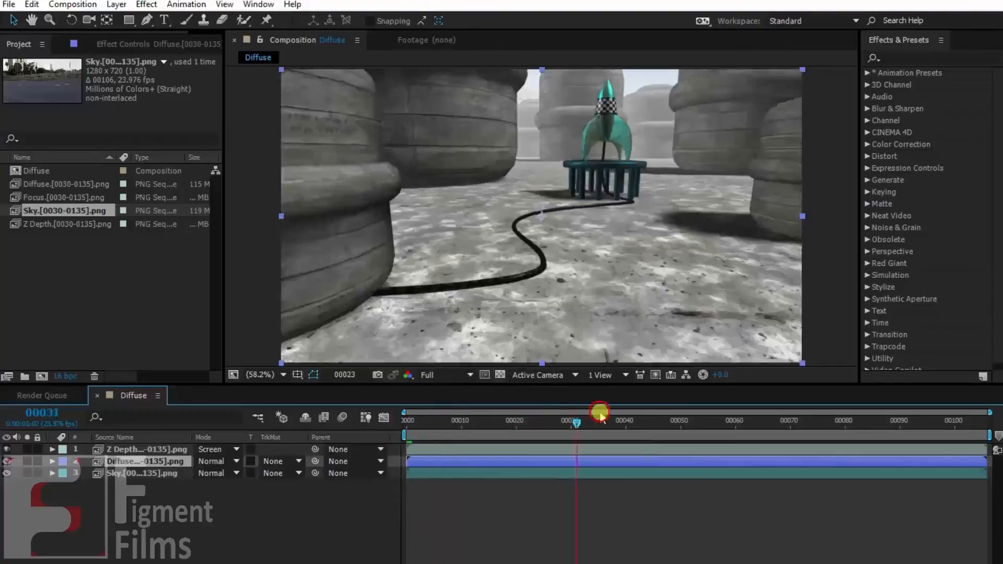
# Scrub the Diffuse composition to frame 76, select the Z Depth layer and inspect the frame in an enlarged view.
pyautogui.moveTo(600, 413); pyautogui.dragTo(824, 434)
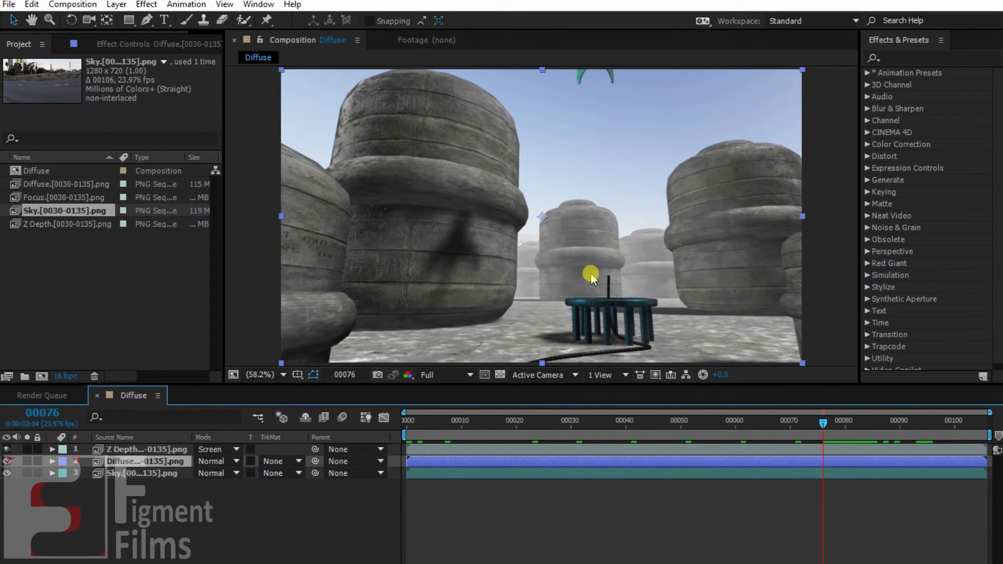
pyautogui.click(146, 449)
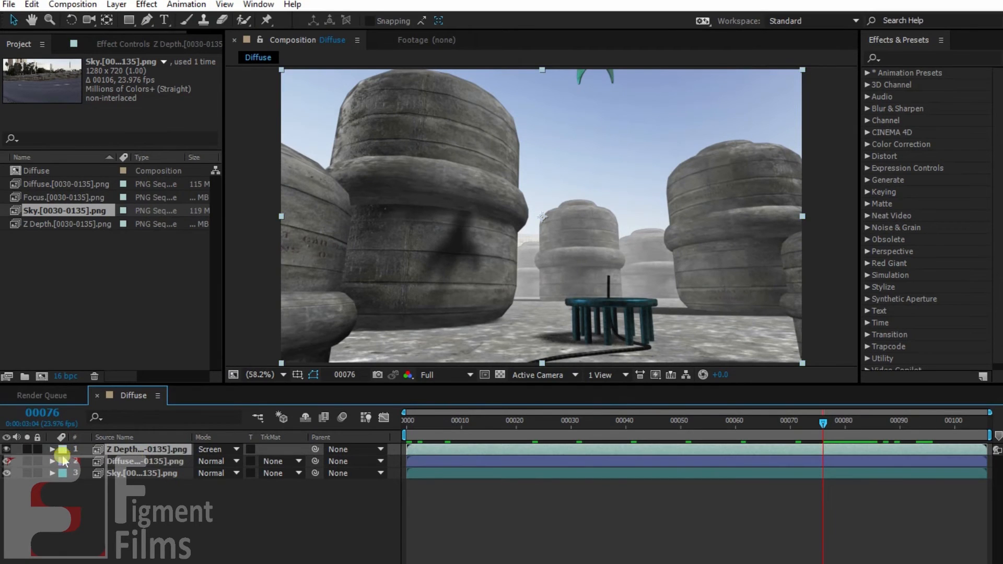
pyautogui.press('`')
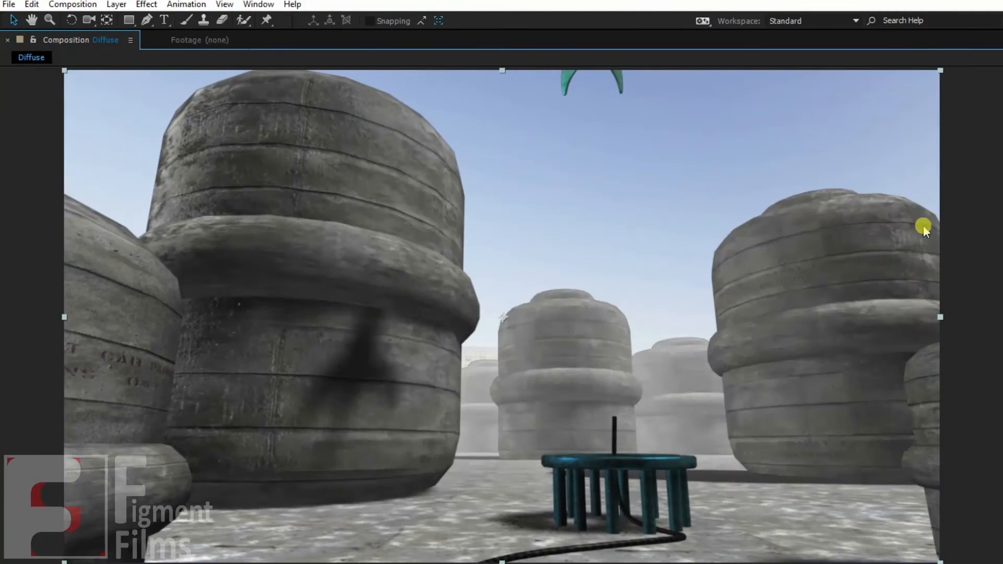
pyautogui.press('`')
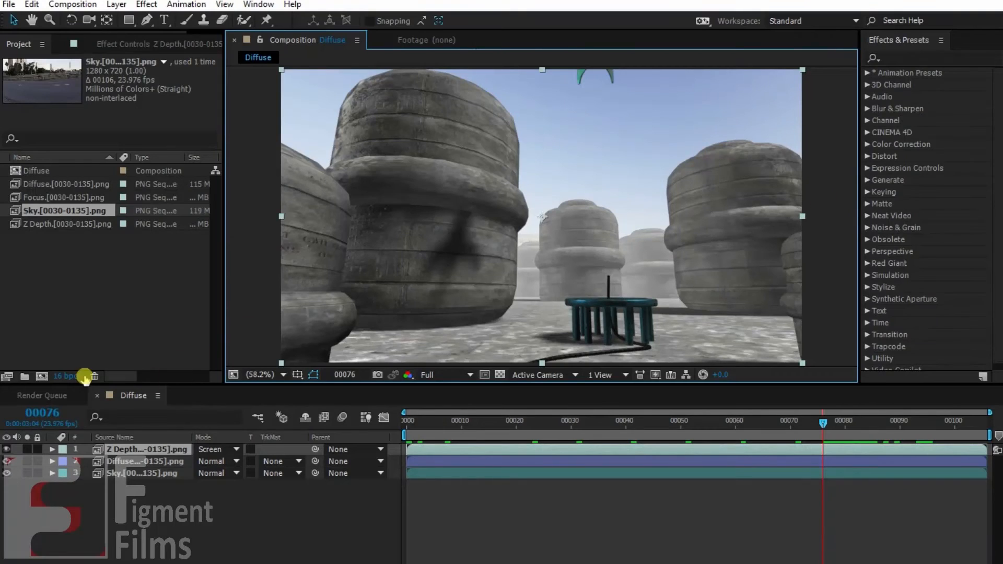
# Show the Z Depth layer's effect controls and set its opacity to 66%.
pyautogui.press('F3')
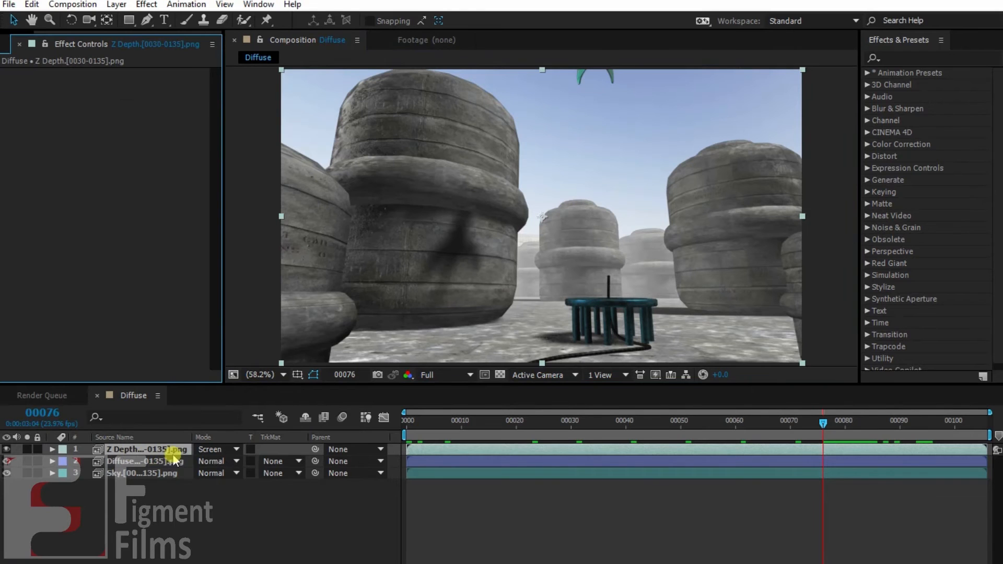
pyautogui.press('t')
pyautogui.moveTo(202, 463); pyautogui.dragTo(211, 465)
pyautogui.moveTo(210, 465); pyautogui.dragTo(202, 465)
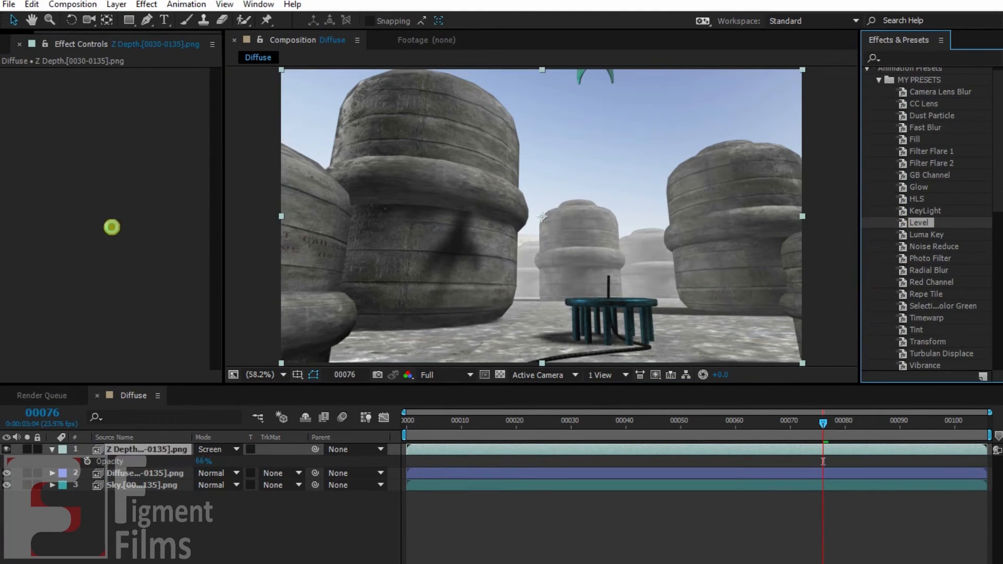
# Widen the effect controls area and set the Green gamma to 0.96 in the Diffuse layer's Levels effect.
pyautogui.moveTo(112, 227); pyautogui.dragTo(111, 227)
pyautogui.moveTo(227, 139); pyautogui.dragTo(249, 139)
pyautogui.click(191, 87)
pyautogui.click(191, 152)
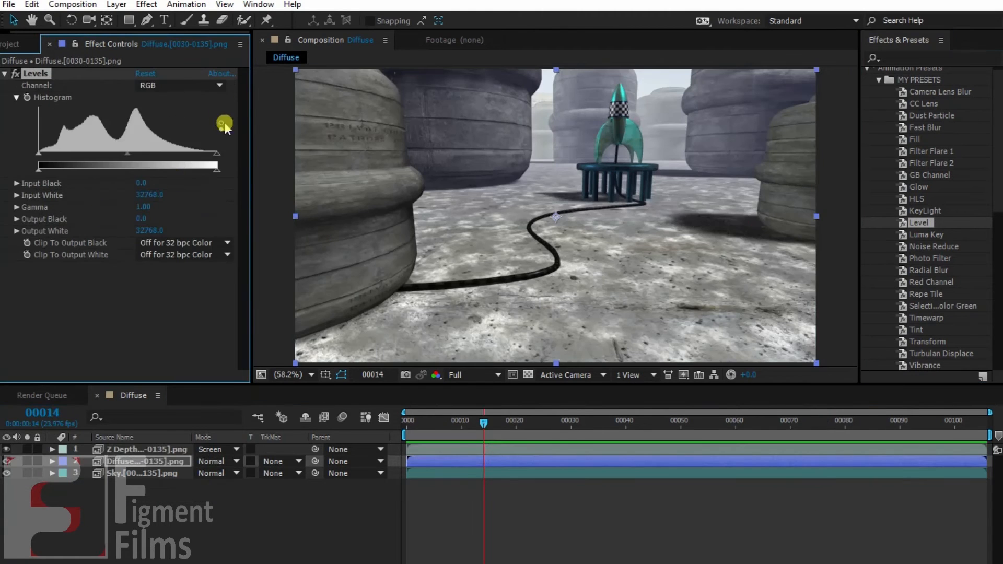
pyautogui.click(157, 85)
pyautogui.click(156, 132)
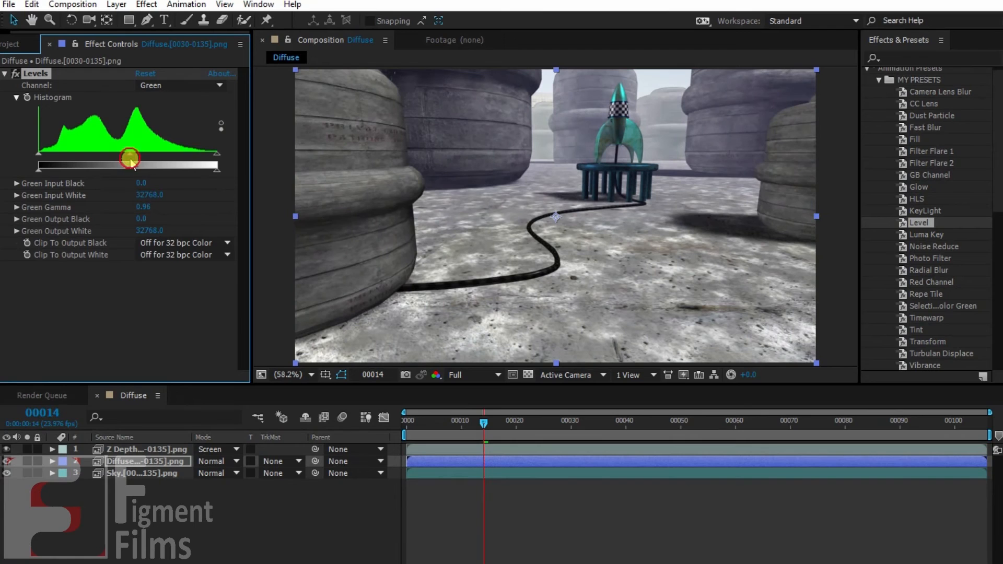
# Set the Blue gamma to 1.08 in the Diffuse layer's Levels effect and inspect the frame in an enlarged view.
pyautogui.click(187, 87)
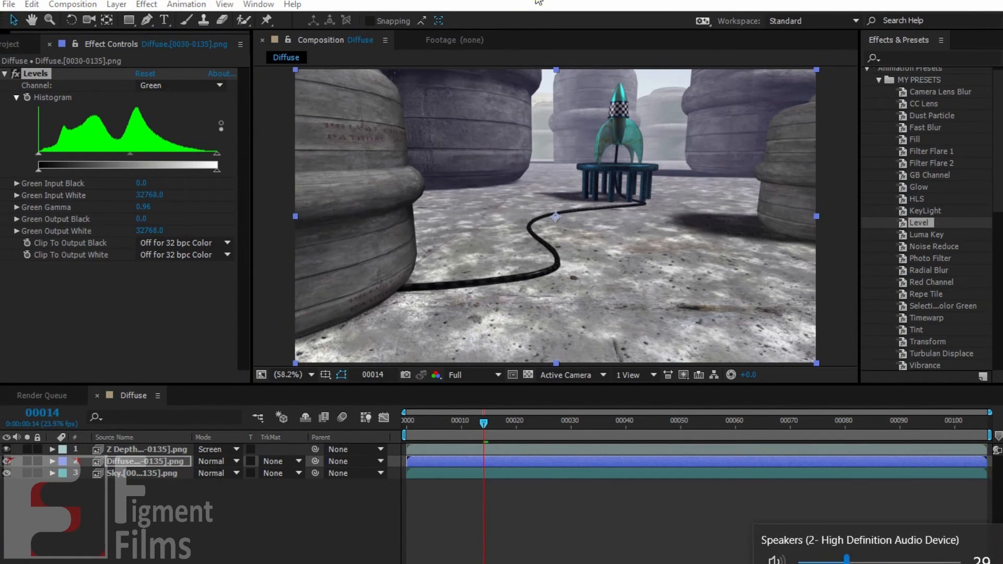
pyautogui.click(195, 86)
pyautogui.click(185, 86)
pyautogui.click(156, 144)
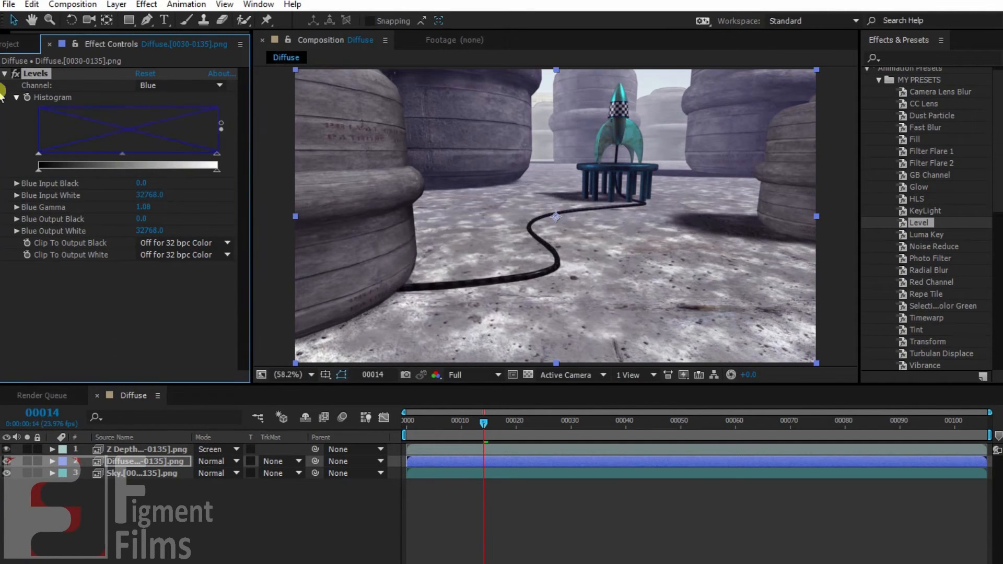
pyautogui.press('`')
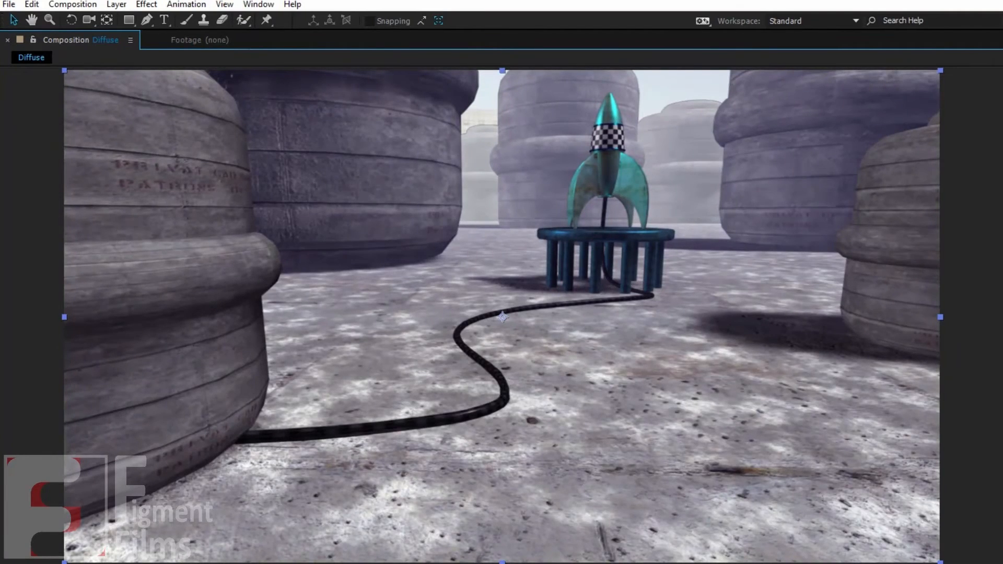
pyautogui.press('z')
pyautogui.click(549, 174)
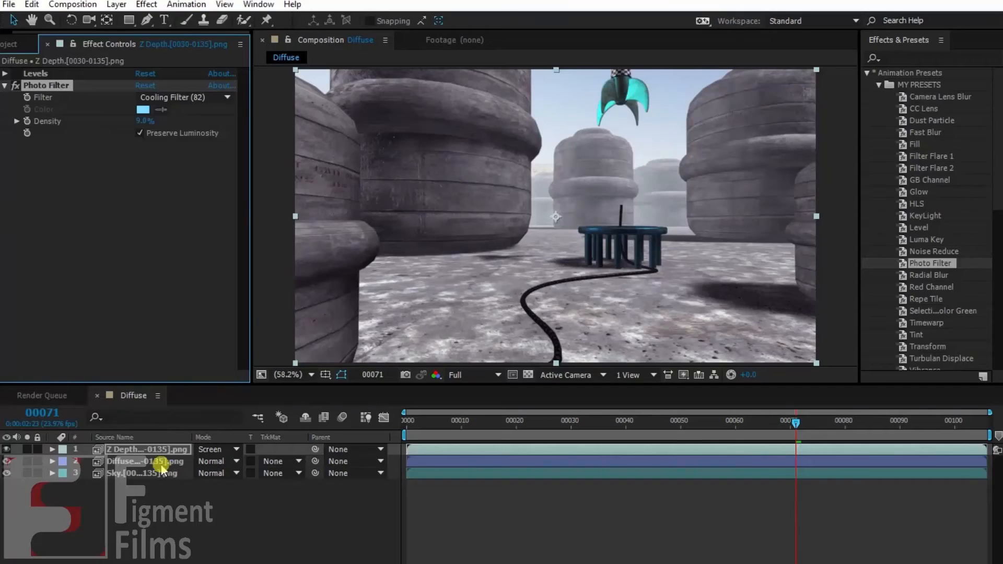
# Scrub to frame 62 and pre-compose the Z Depth, Diffuse and Sky layers as Main Footage.
pyautogui.click(164, 461)
pyautogui.moveTo(723, 419); pyautogui.dragTo(746, 419)
pyautogui.hotkey('ctrl', 'a')
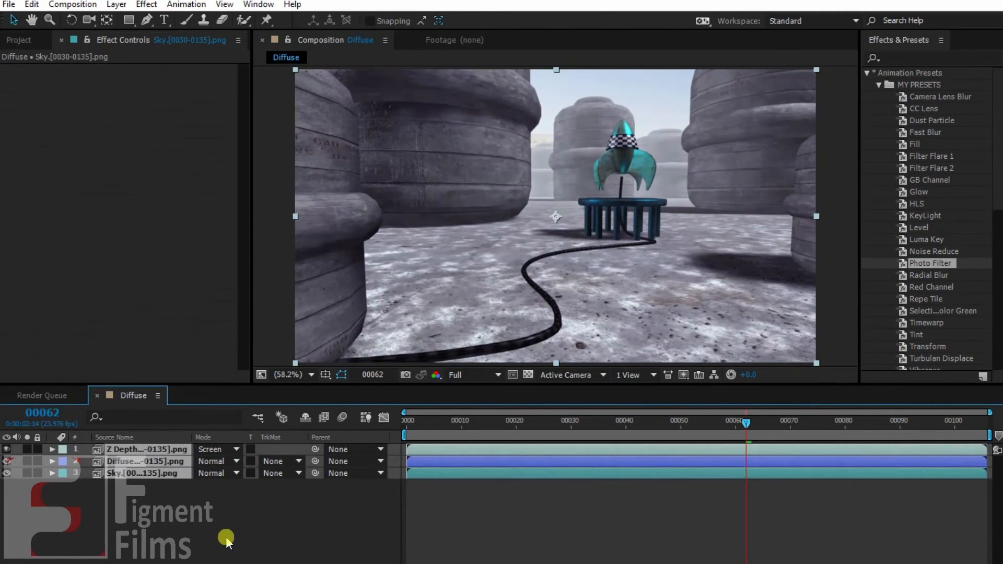
pyautogui.hotkey('ctrl', 'shift', 'c')
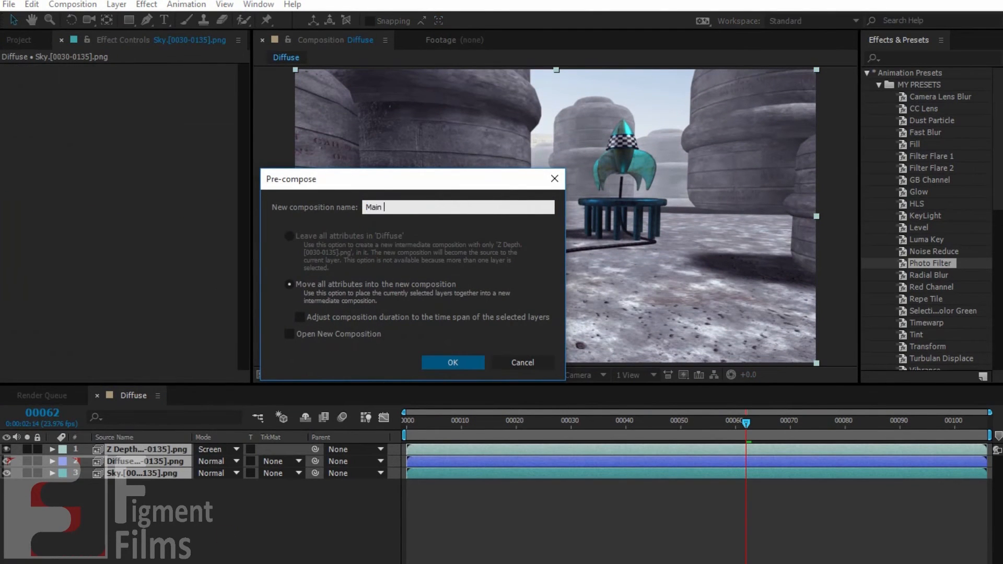
pyautogui.write('Main Footage')
pyautogui.press('Return')
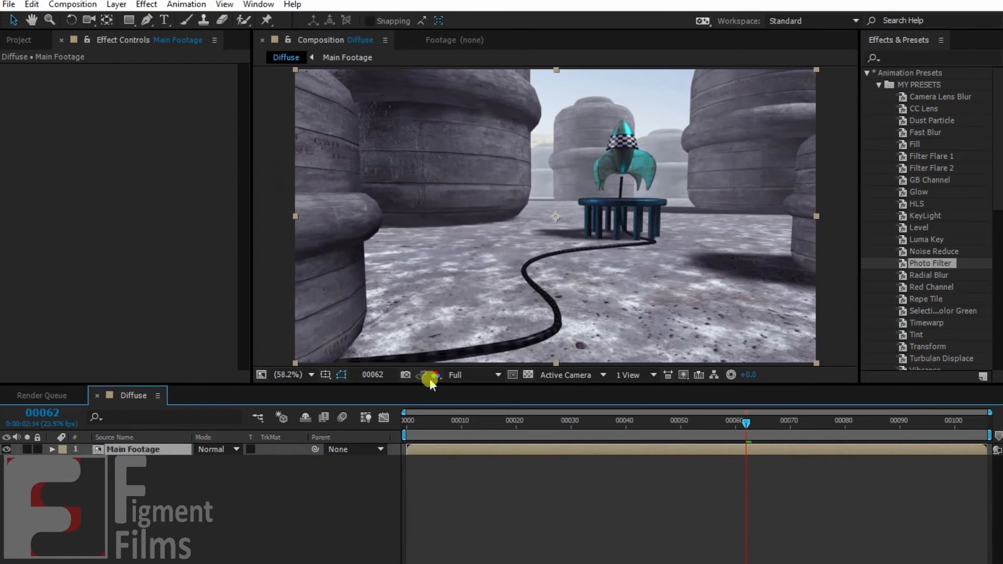
# Add the Focus PNG sequence above Main Footage in the Diffuse composition and pre-compose it as Focus.
pyautogui.click(66, 193)
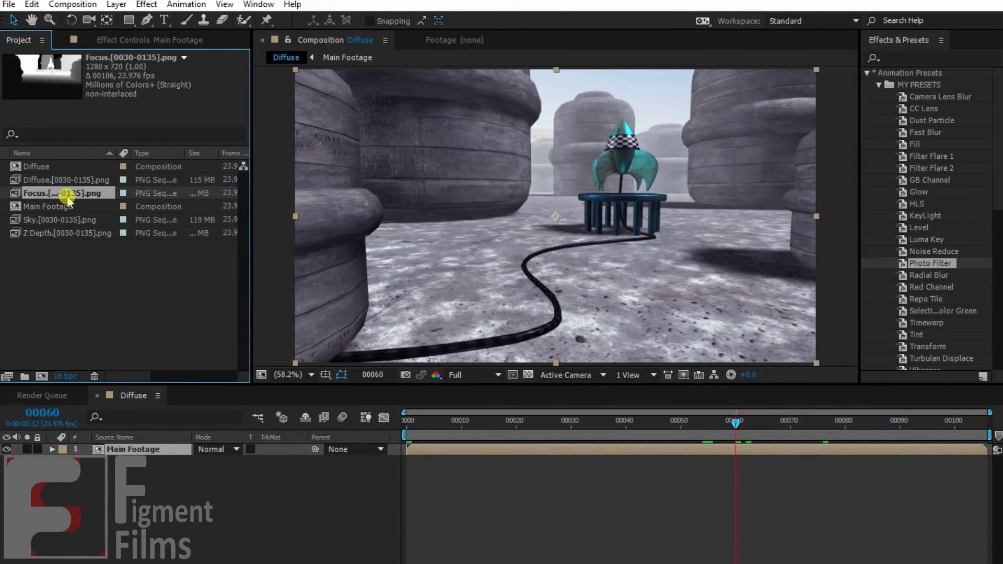
pyautogui.moveTo(97, 388); pyautogui.dragTo(74, 465)
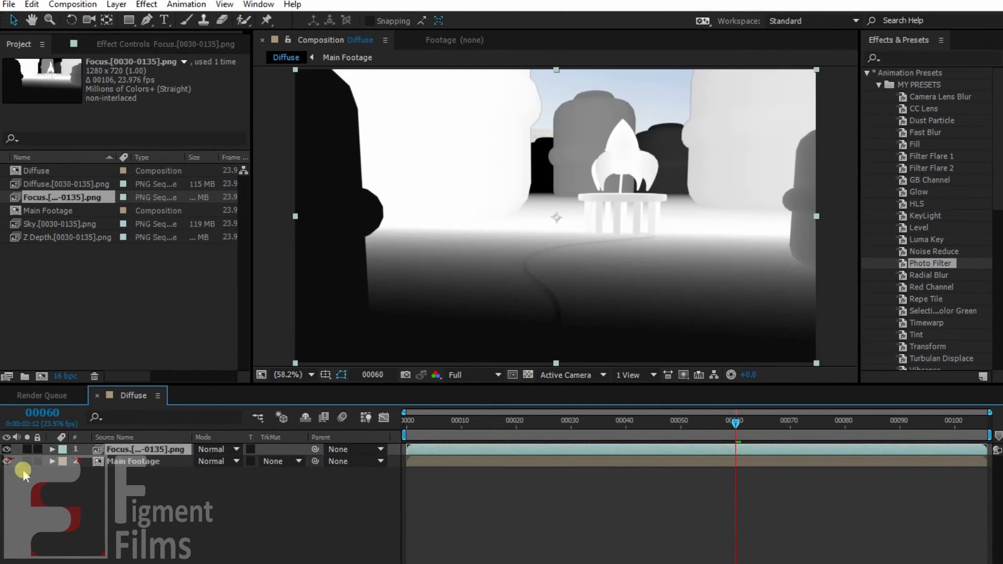
pyautogui.hotkey('ctrl', 'shift', 'c')
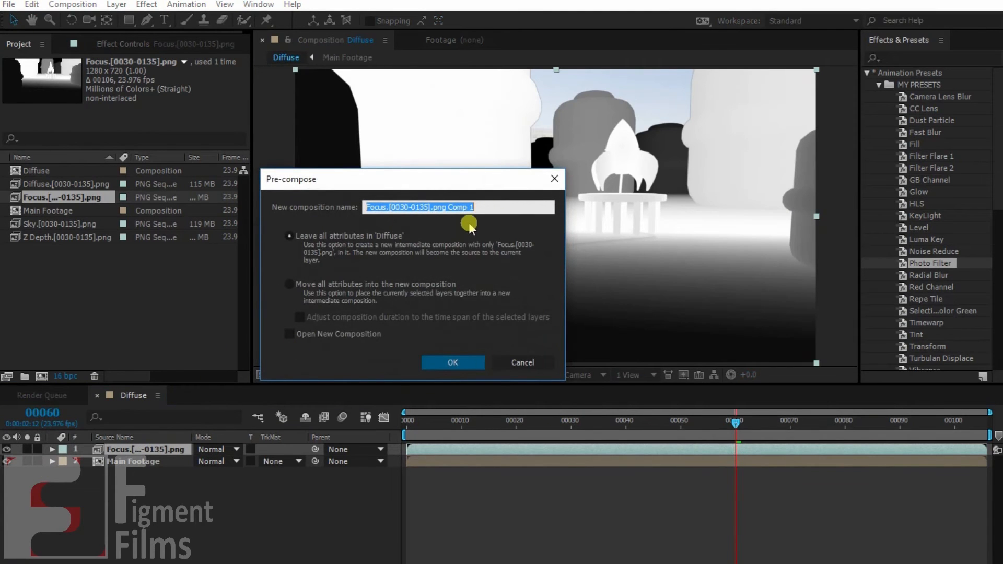
pyautogui.write('Focus')
pyautogui.press('Return')
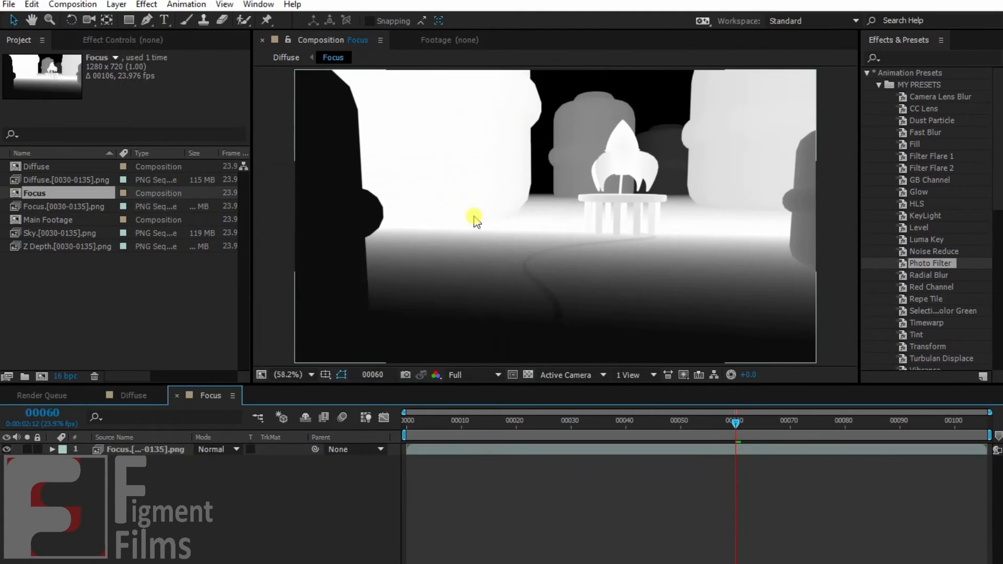
# Create a white 1280 x 720 solid in the Focus composition and place it beneath the Focus sequence.
pyautogui.rightClick(230, 507)
pyautogui.moveTo(359, 358)
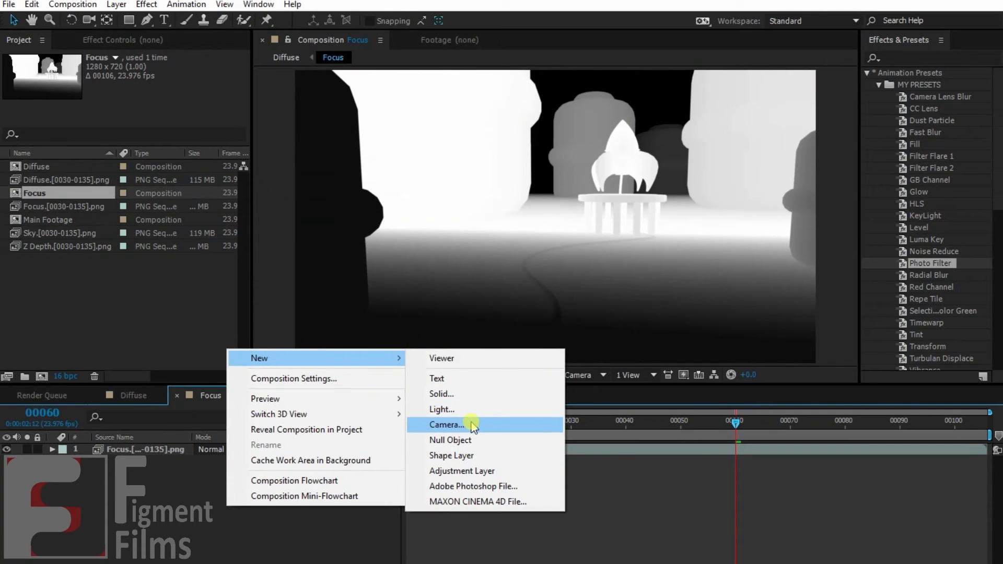
pyautogui.click(459, 394)
pyautogui.click(413, 288)
pyautogui.click(619, 153)
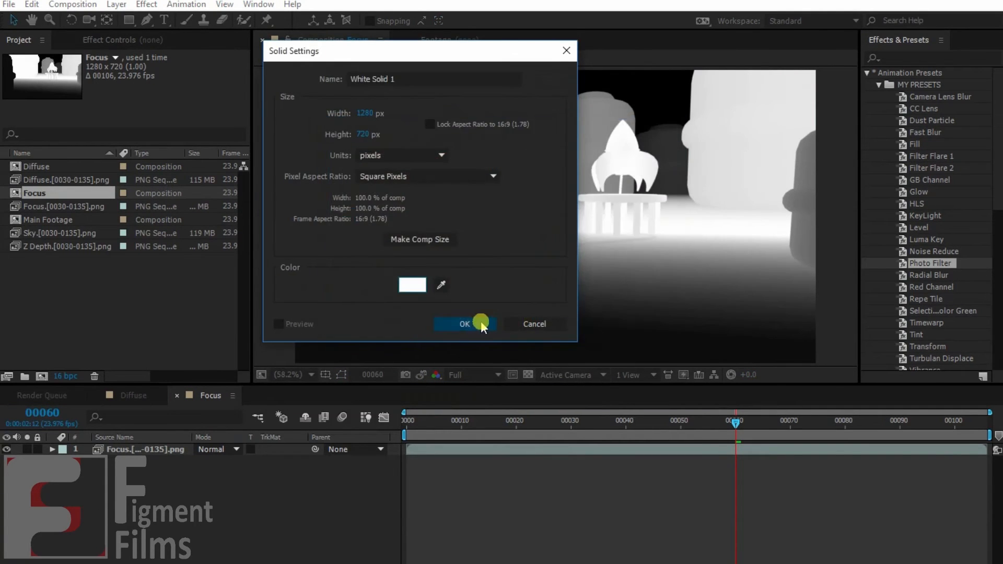
pyautogui.click(480, 322)
pyautogui.moveTo(138, 449); pyautogui.dragTo(194, 523)
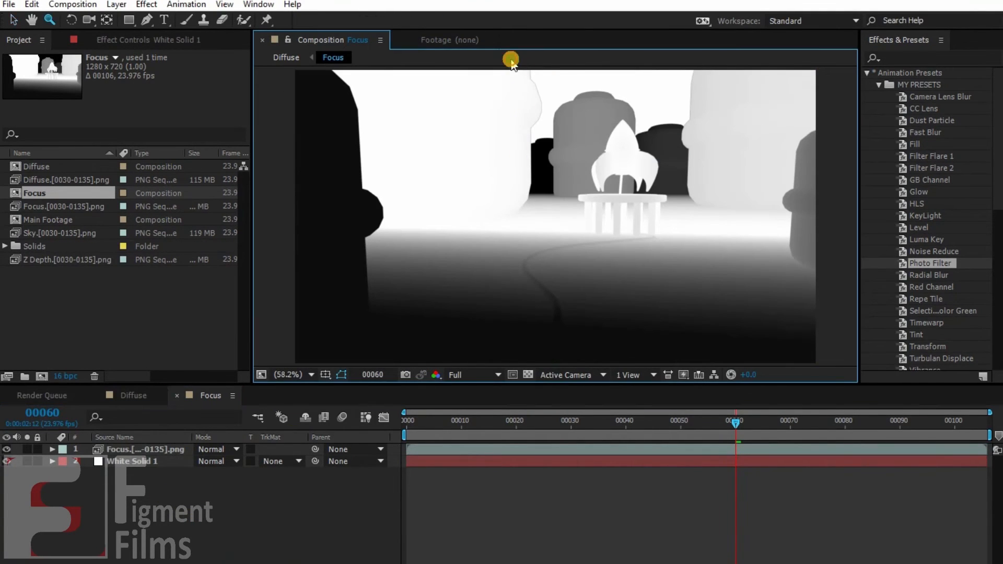
# Examine the focus matte's edges at 200% and open the Main Footage composition alongside Focus.
pyautogui.scroll(4, 453, 197)
pyautogui.press('h')
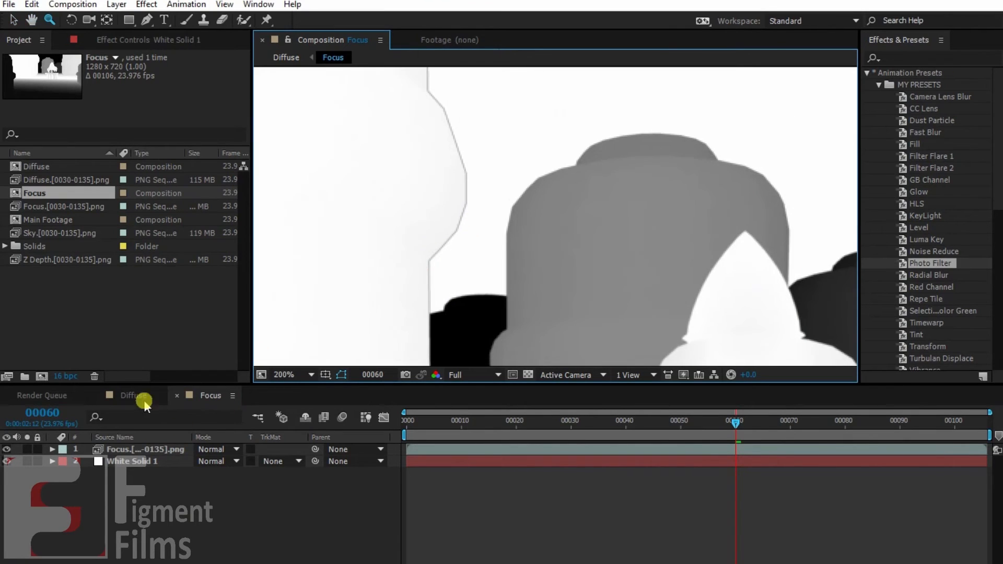
pyautogui.click(137, 396)
pyautogui.click(133, 461)
pyautogui.click(173, 41)
pyautogui.click(208, 396)
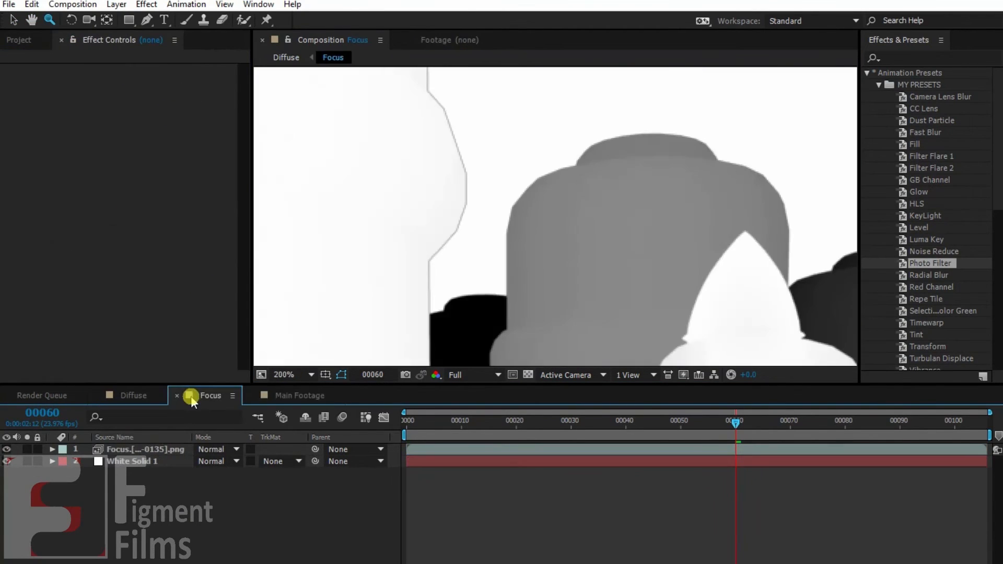
# Copy the Matte Choker effect from the Diffuse layer in Main Footage onto the Focus sequence layer in the Focus composition.
pyautogui.click(225, 396)
pyautogui.click(51, 103)
pyautogui.press('Delete')
pyautogui.click(134, 464)
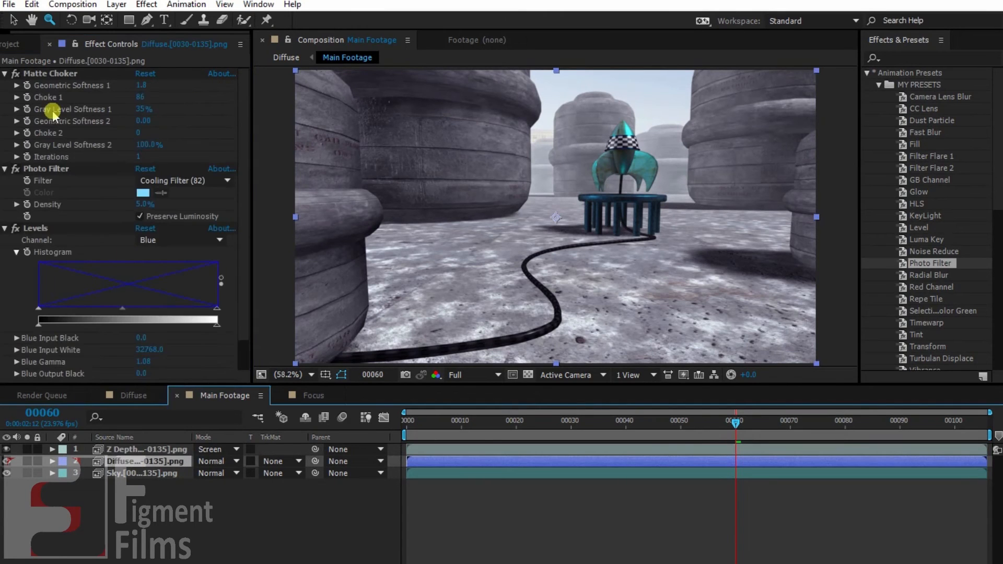
pyautogui.click(52, 74)
pyautogui.click(5, 73)
pyautogui.click(314, 396)
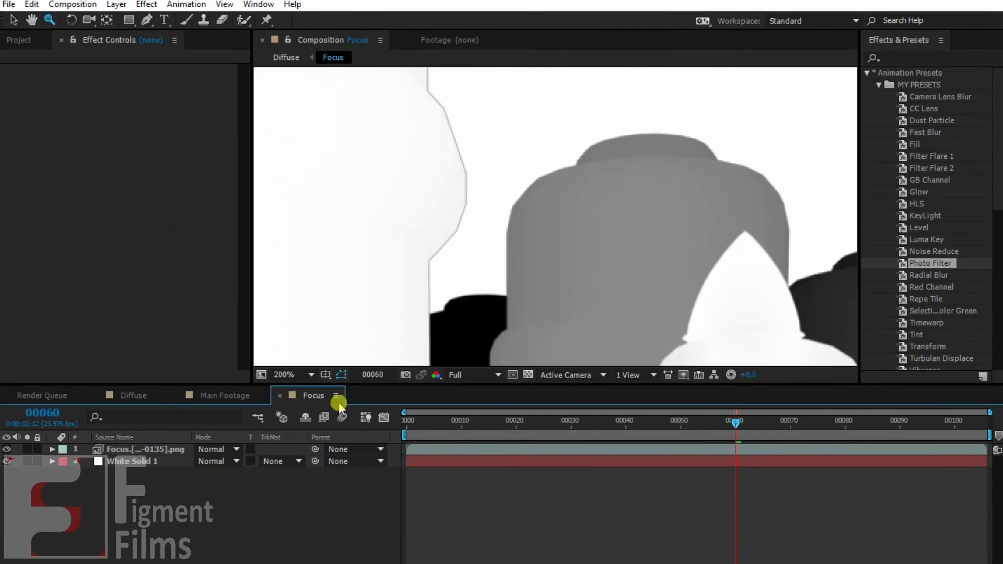
pyautogui.click(142, 451)
pyautogui.hotkey('ctrl', 'v')
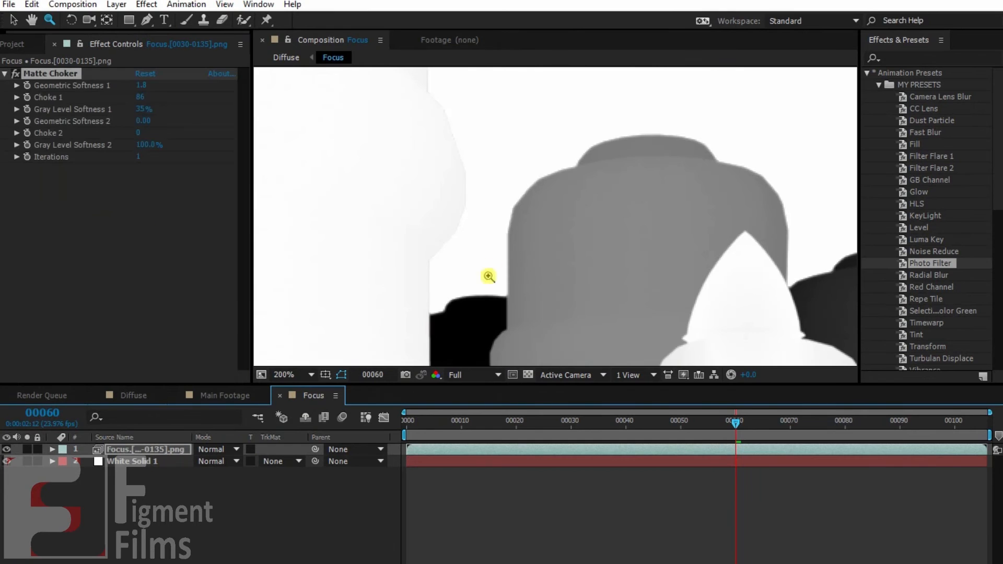
# Compare the focus matte's edges with and without Matte Choker, and fit the frame back into the viewer.
pyautogui.keyDown('alt'); pyautogui.click(500, 266); pyautogui.keyUp('alt')
pyautogui.hotkey('ctrl', 'z')
pyautogui.hotkey('ctrl', 'shift', 'z')
pyautogui.moveTo(674, 294); pyautogui.dragTo(651, 241, button='middle')
pyautogui.click(301, 375)
pyautogui.click(319, 124)
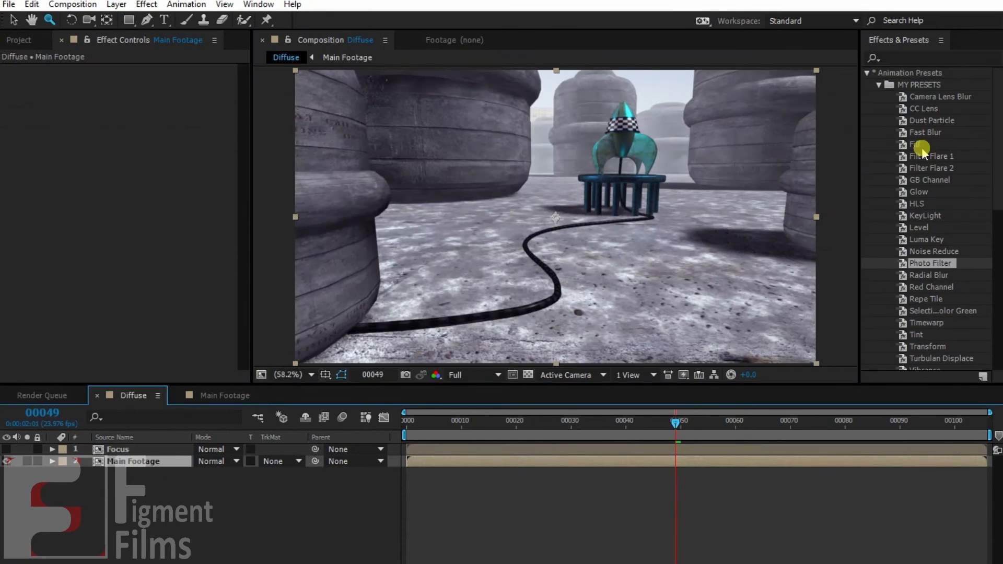
# Apply Camera Lens Blur to the Main Footage layer, with Focus as the blur map layer and Invert Blur Map enabled.
pyautogui.moveTo(929, 98); pyautogui.dragTo(102, 185)
pyautogui.press('v')
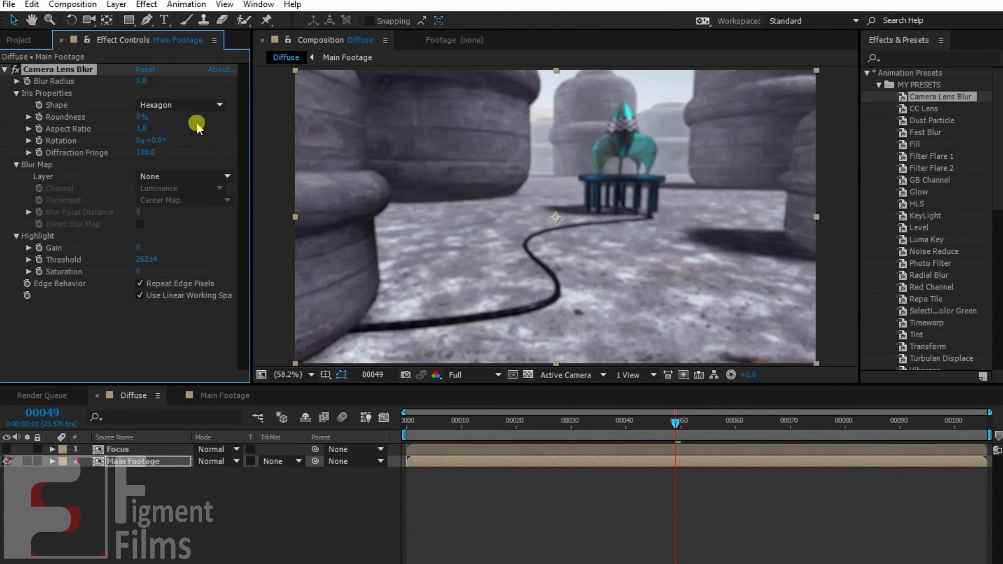
pyautogui.click(162, 183)
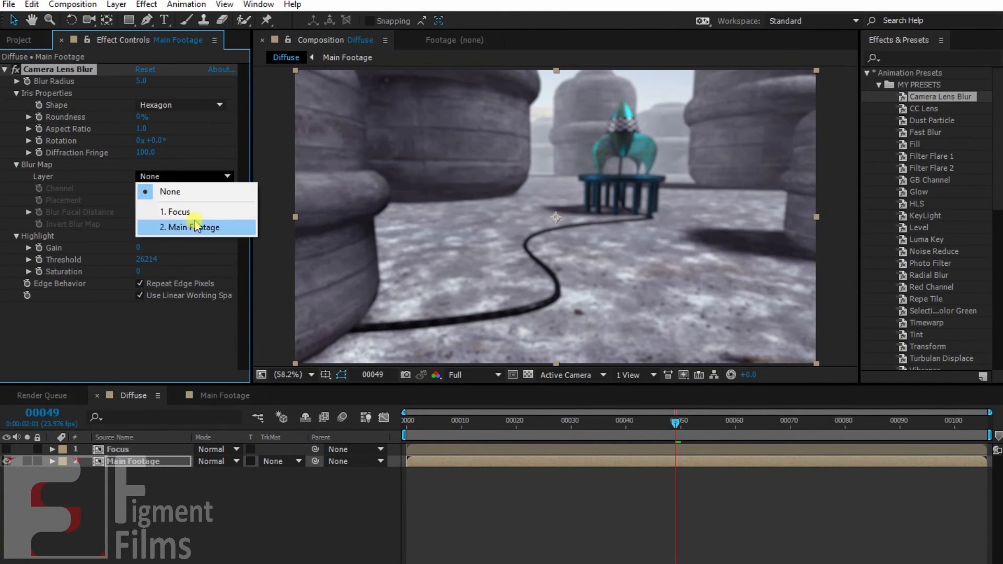
pyautogui.click(178, 212)
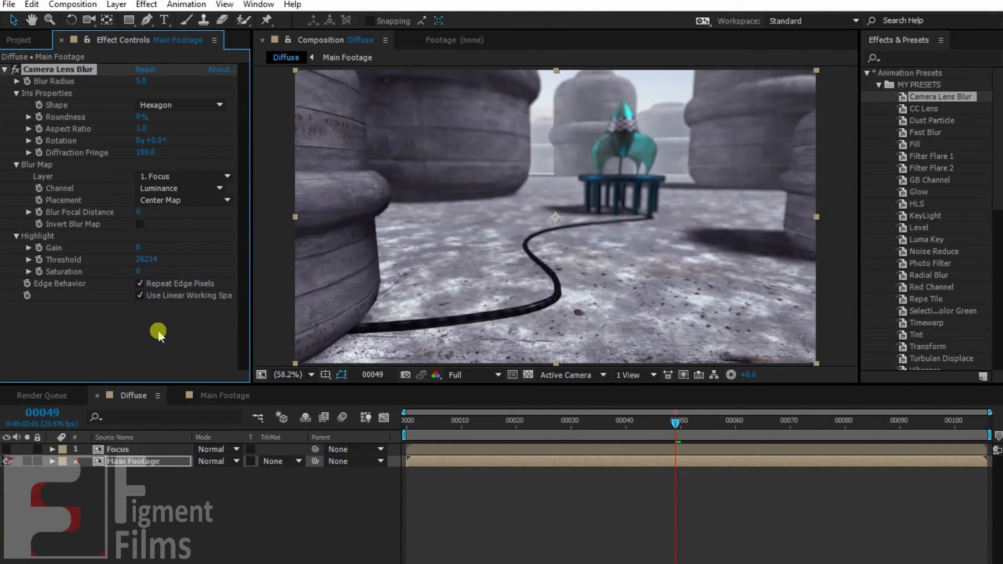
pyautogui.click(138, 225)
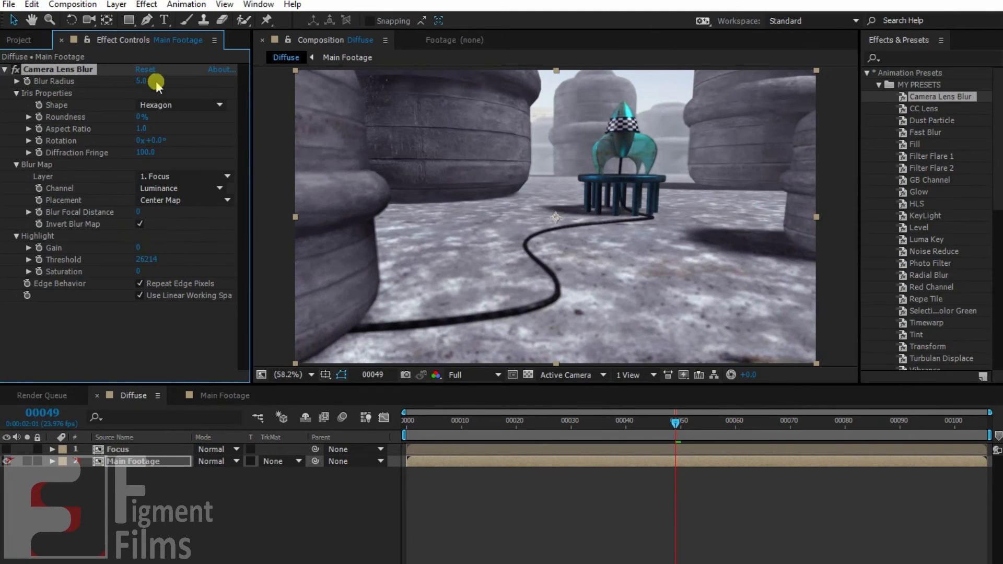
# Set the Camera Lens Blur radius to 10, comparing it with a radius of 5 and inspecting the enlarged frame.
pyautogui.press('Return')
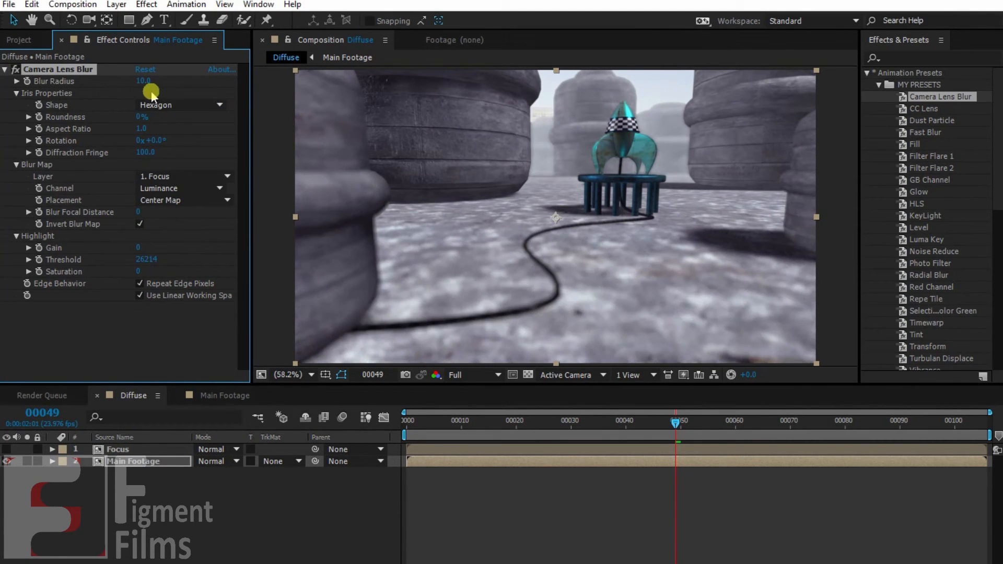
pyautogui.press('`')
pyautogui.press('`')
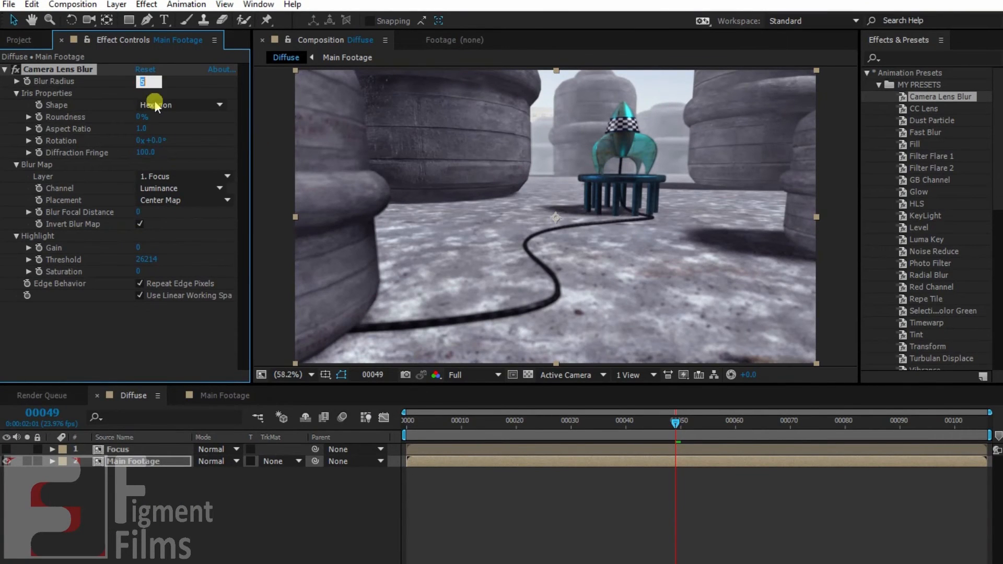
pyautogui.press('Return')
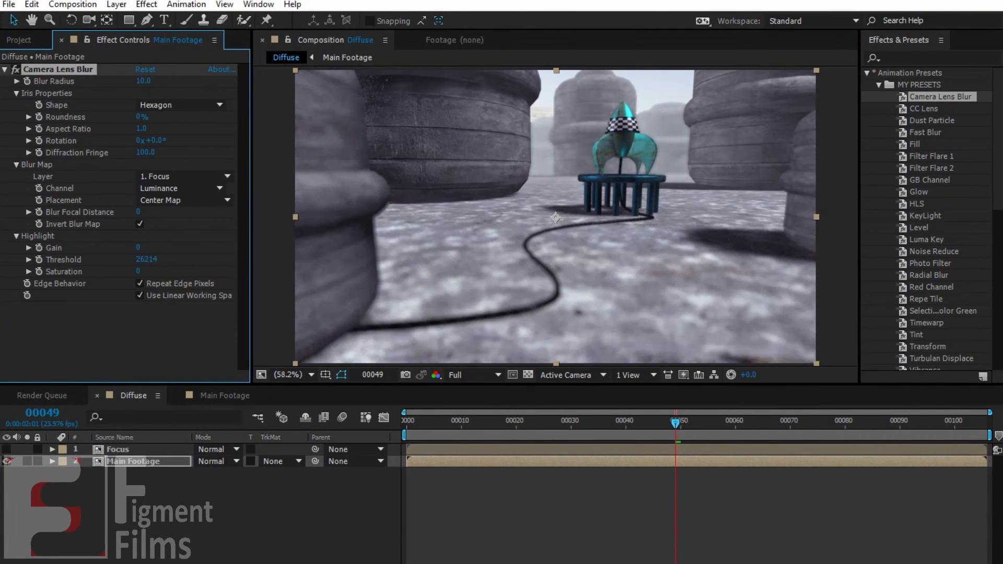
pyautogui.press('`')
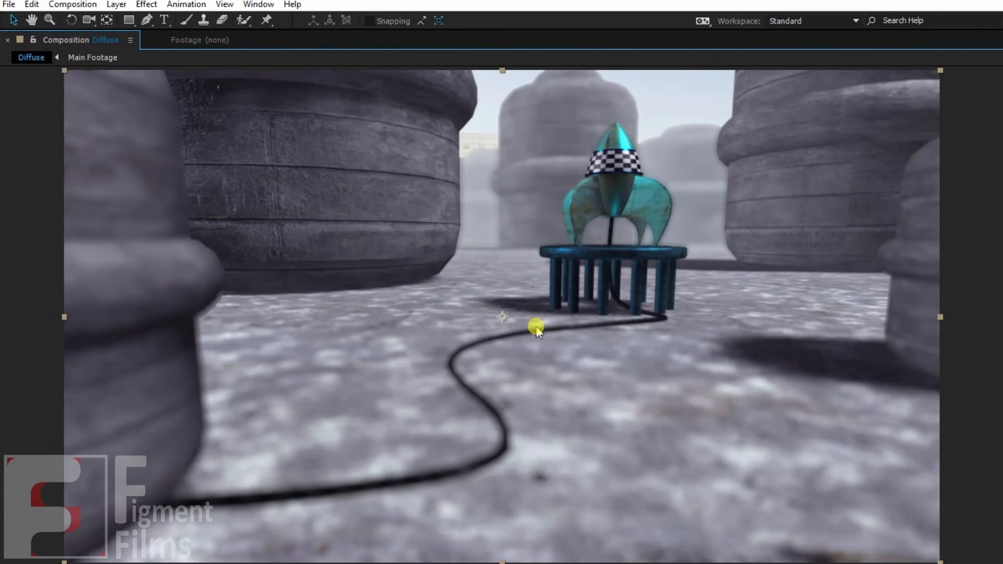
pyautogui.press('`')
# Place the Sky sequence beneath Main Footage in the Diffuse composition and give it a Camera Lens Blur with radius 5.
pyautogui.click(214, 396)
pyautogui.click(144, 474)
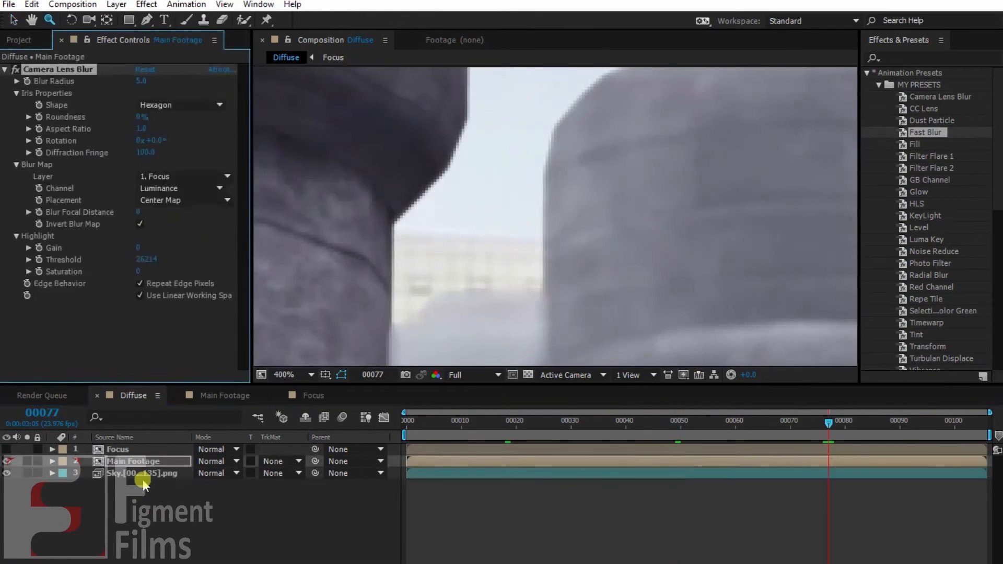
pyautogui.click(145, 476)
pyautogui.keyDown('alt'); pyautogui.click(531, 264); pyautogui.keyUp('alt')
pyautogui.keyDown('alt'); pyautogui.click(586, 245); pyautogui.keyUp('alt')
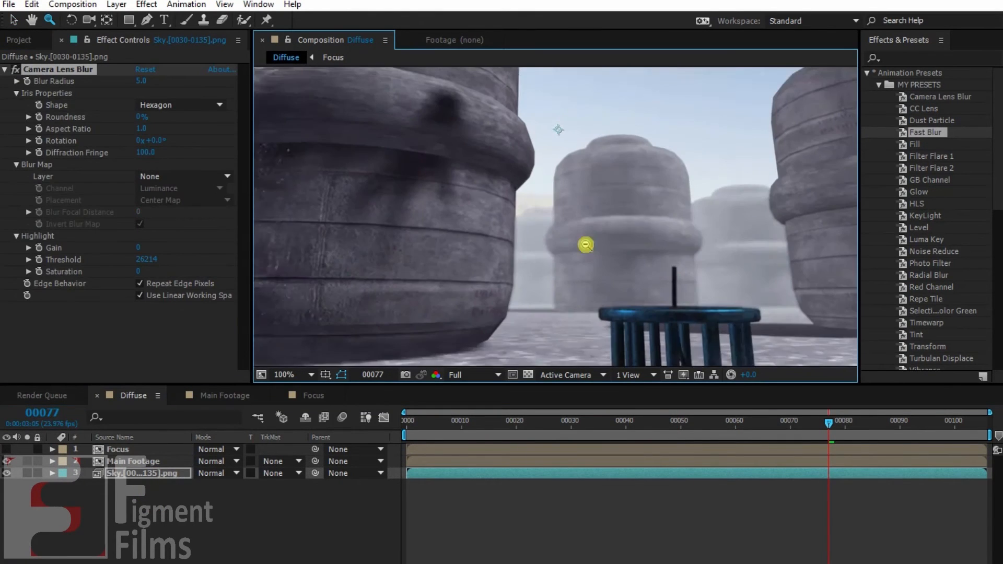
pyautogui.moveTo(674, 263); pyautogui.dragTo(623, 284, button='middle')
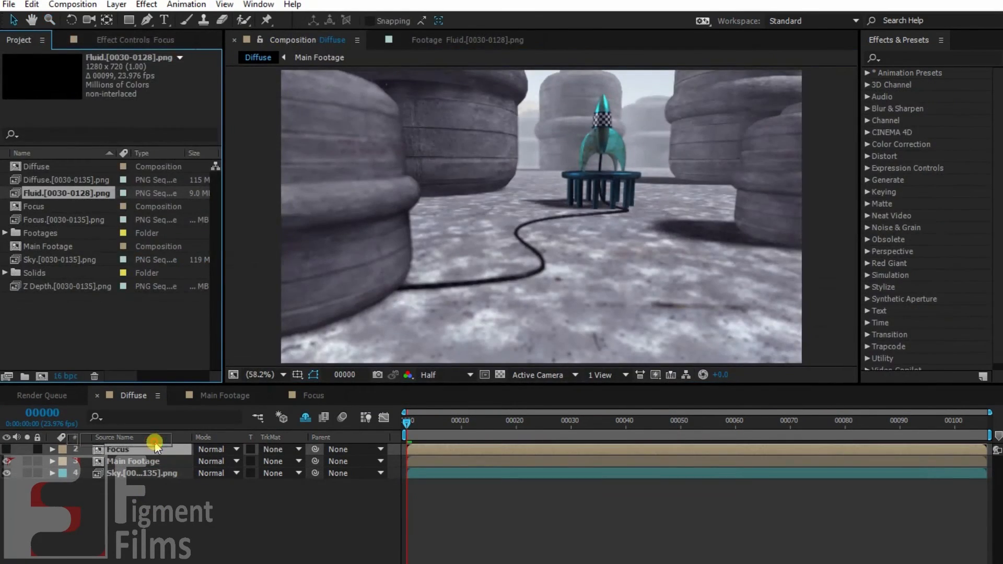
# Add the Fluid PNG sequence above Focus, scrub to frame 28 and set its blending mode to Screen.
pyautogui.moveTo(246, 441); pyautogui.dragTo(242, 439)
pyautogui.moveTo(432, 421); pyautogui.dragTo(559, 421)
pyautogui.click(236, 453)
pyautogui.click(264, 226)
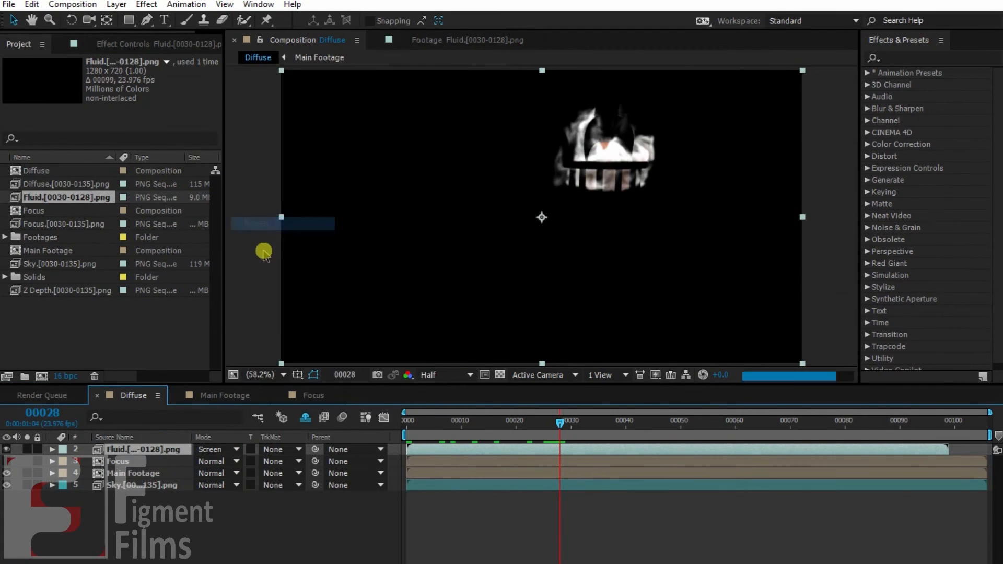
pyautogui.press('`')
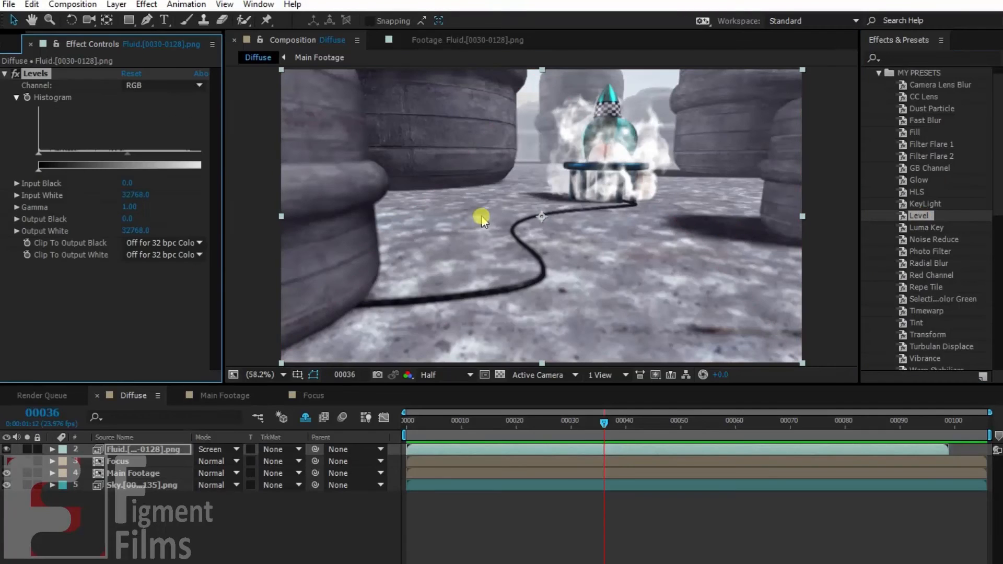
# Inspect the Red channel in the Fluid layer's Levels effect and raise the Blue Gamma to about 1.2.
pyautogui.click(445, 375)
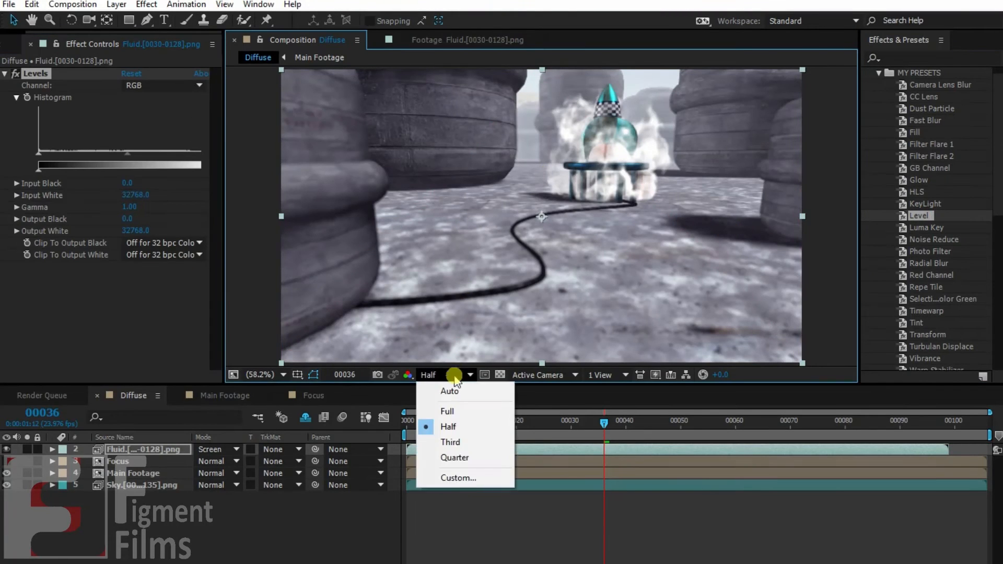
pyautogui.press('Escape')
pyautogui.click(180, 85)
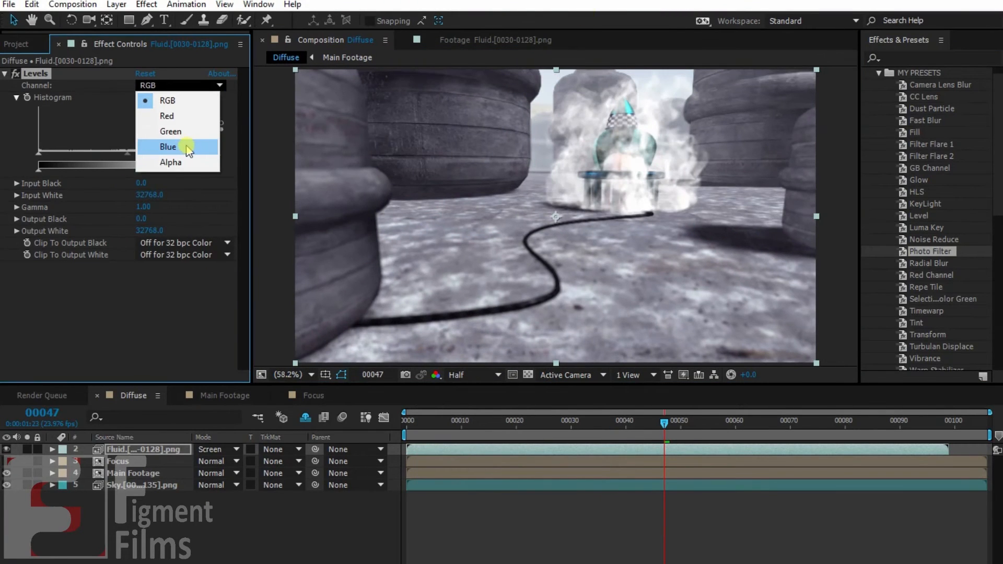
pyautogui.click(172, 116)
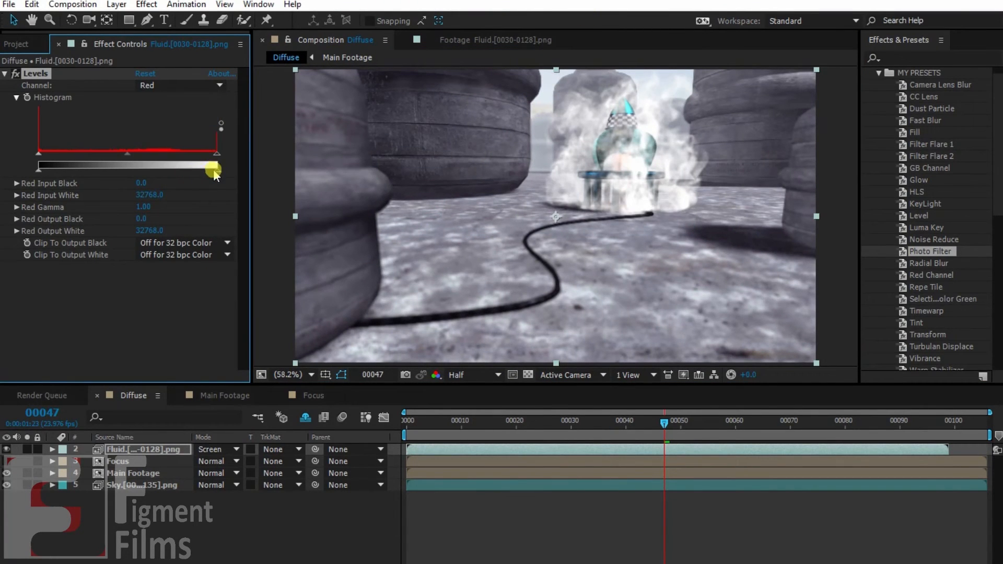
pyautogui.click(177, 85)
pyautogui.click(152, 141)
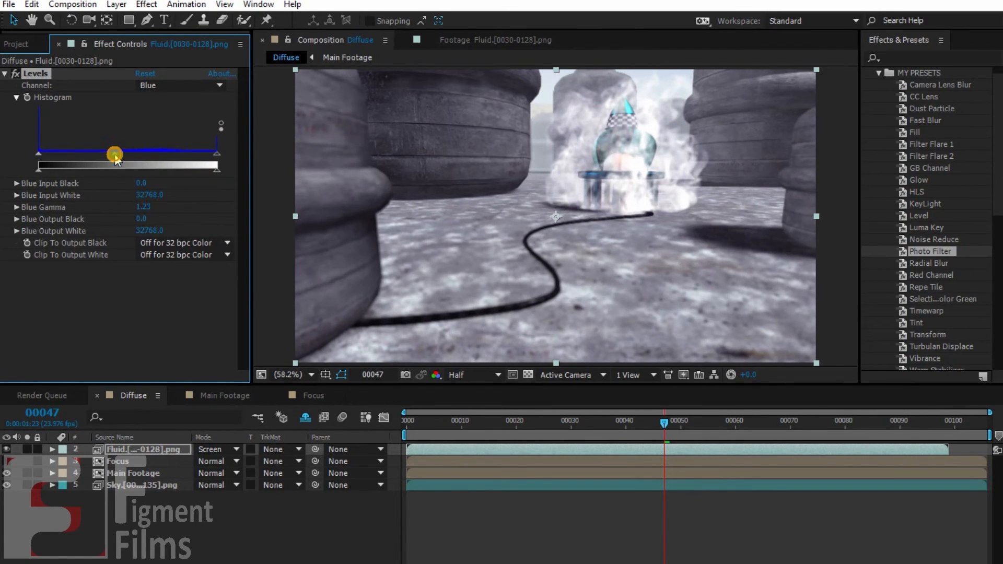
pyautogui.press('`')
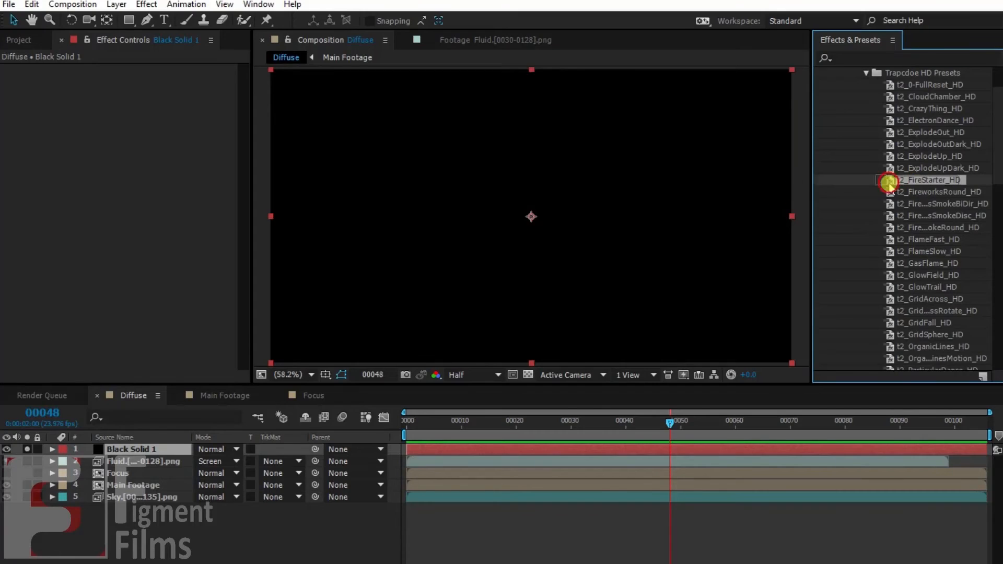
# Apply the t2_FireStarter_HD preset to Black Solid 1 and animate its emitter Position XY to follow the rocket.
pyautogui.moveTo(928, 180); pyautogui.dragTo(418, 290)
pyautogui.click(611, 305)
pyautogui.moveTo(751, 425); pyautogui.dragTo(418, 477)
pyautogui.moveTo(713, 441); pyautogui.dragTo(823, 443)
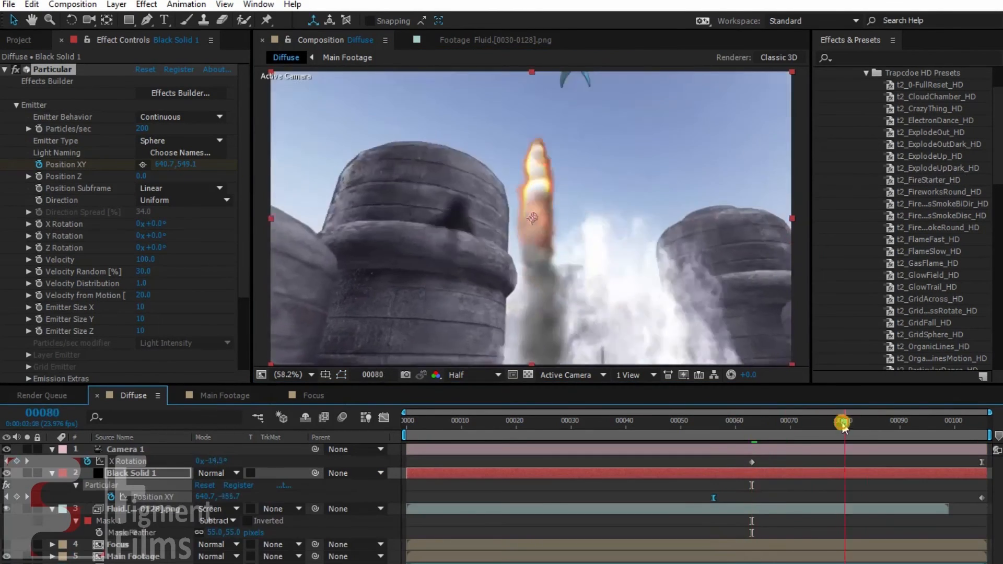
# Check the fire trail through the rocket's ascent up to frame 87 and reveal Camera 1's Position property.
pyautogui.click(895, 425)
pyautogui.moveTo(895, 430); pyautogui.dragTo(852, 430)
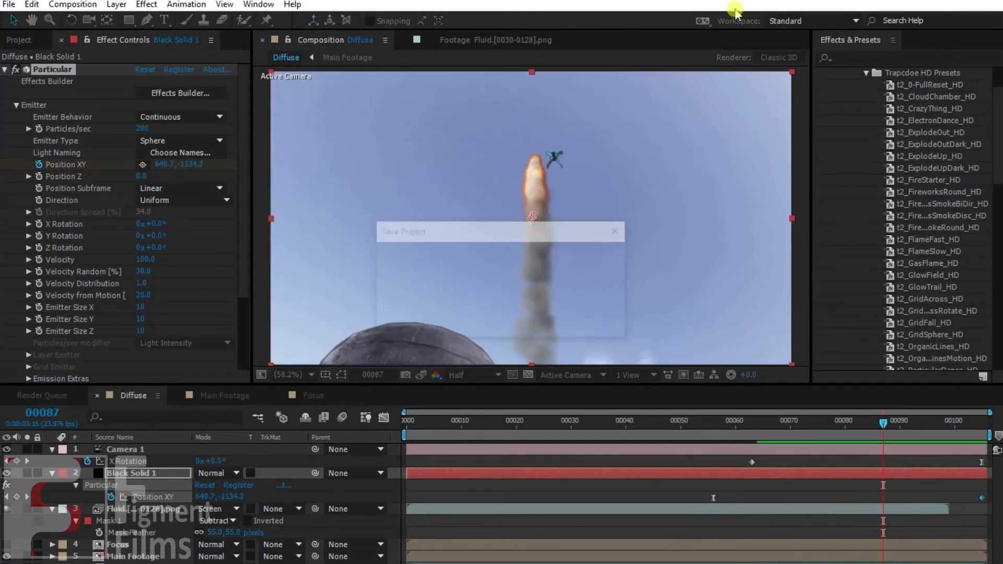
pyautogui.click(224, 452)
pyautogui.press('p')
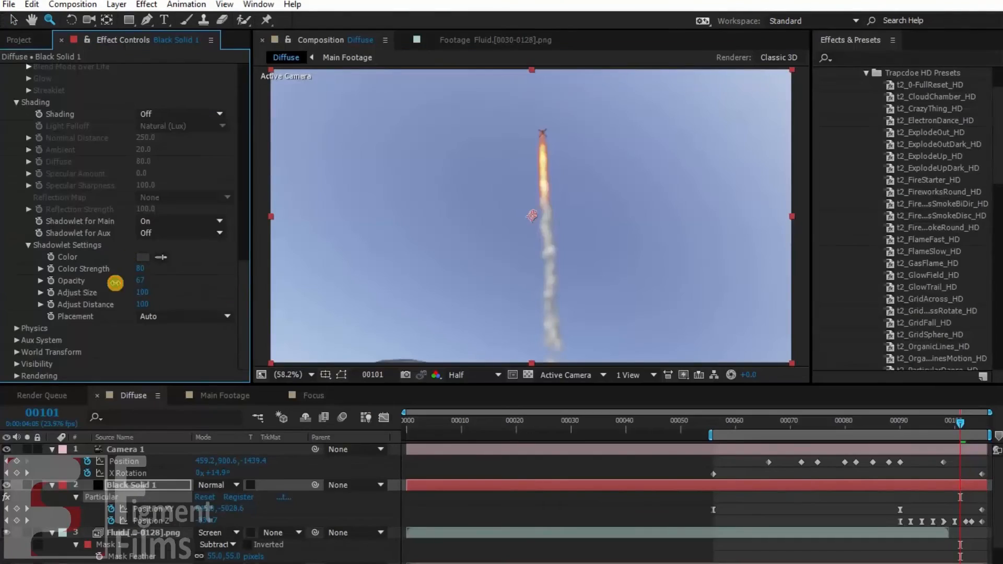
# Adjust the Shadowlet Settings opacity and the related shading options of Particular on Black Solid 1.
pyautogui.moveTo(115, 283); pyautogui.dragTo(163, 298)
pyautogui.click(182, 317)
pyautogui.click(171, 235)
pyautogui.click(166, 248)
pyautogui.scroll(5, 207, 251)
pyautogui.click(180, 109)
pyautogui.click(190, 139)
pyautogui.scroll(10, 125, 209)
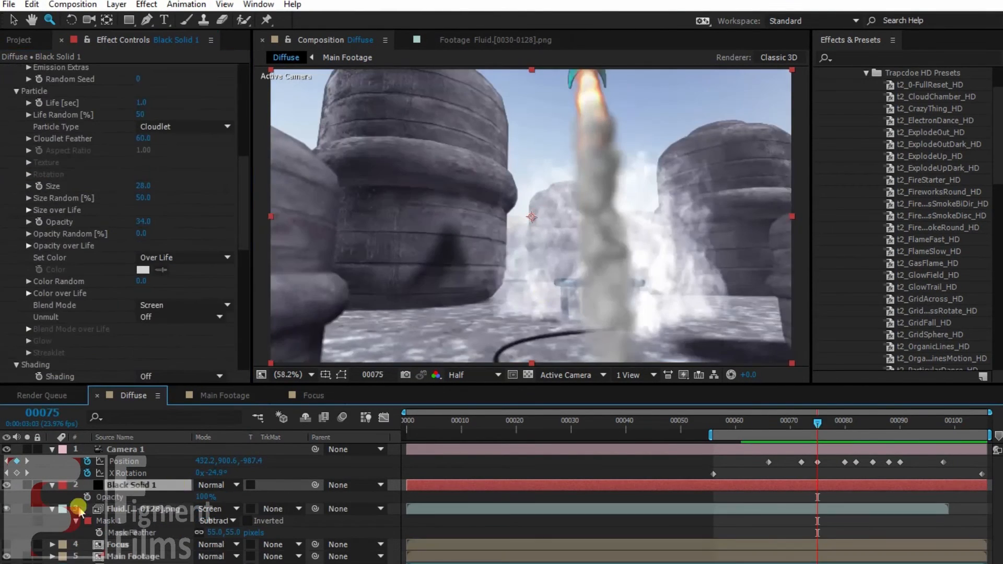
# Move Black Solid 1's second Opacity keyframe to frame 79 and check the fade of the smoke trail.
pyautogui.moveTo(868, 424); pyautogui.dragTo(841, 428)
pyautogui.moveTo(818, 498); pyautogui.dragTo(840, 498)
pyautogui.moveTo(787, 429); pyautogui.dragTo(840, 428)
# Add the Level preset to Black Solid 1, with Gamma 1.17 and Output Black 3212.5, and check the trail's brightness.
pyautogui.click(130, 486)
pyautogui.scroll(5, 84, 219)
pyautogui.click(17, 76)
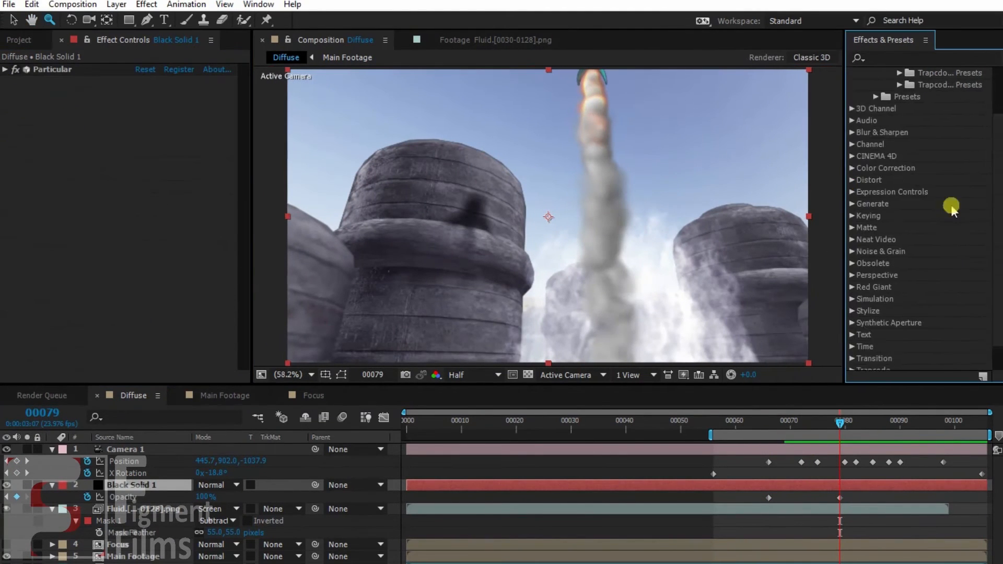
pyautogui.moveTo(904, 215); pyautogui.dragTo(1, 198)
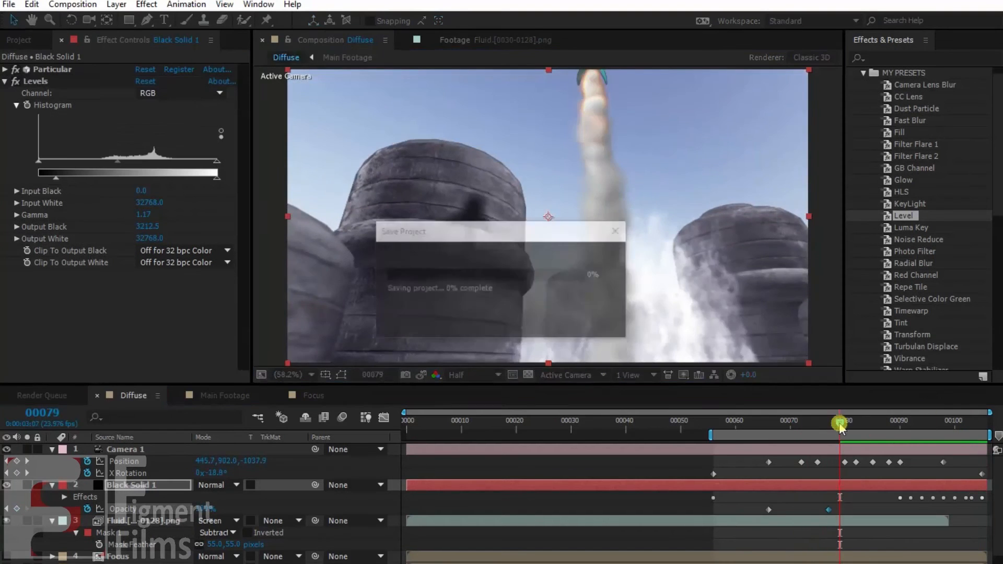
pyautogui.moveTo(840, 427); pyautogui.dragTo(818, 423)
pyautogui.click(128, 170)
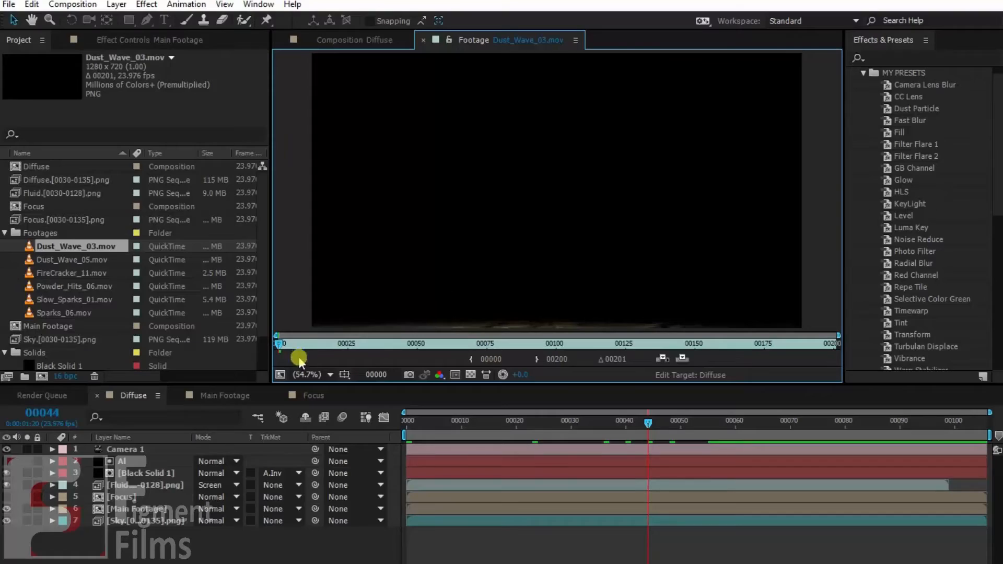
# Preview Dust_Wave_03.mov and place it beneath Camera 1 in the Diffuse composition, starting at frame 28.
pyautogui.moveTo(301, 345); pyautogui.dragTo(612, 344)
pyautogui.moveTo(106, 251); pyautogui.dragTo(157, 456)
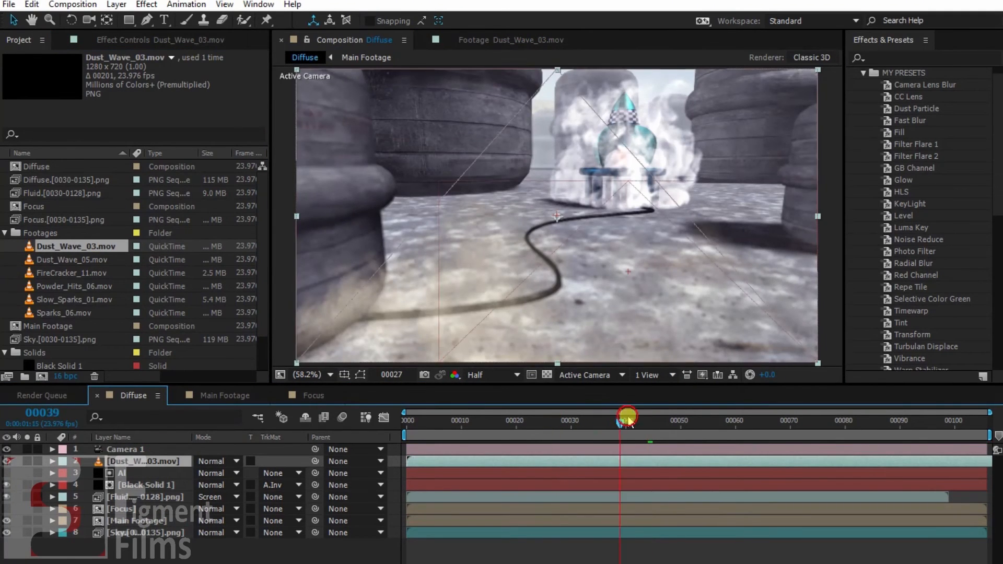
pyautogui.moveTo(691, 418); pyautogui.dragTo(724, 419)
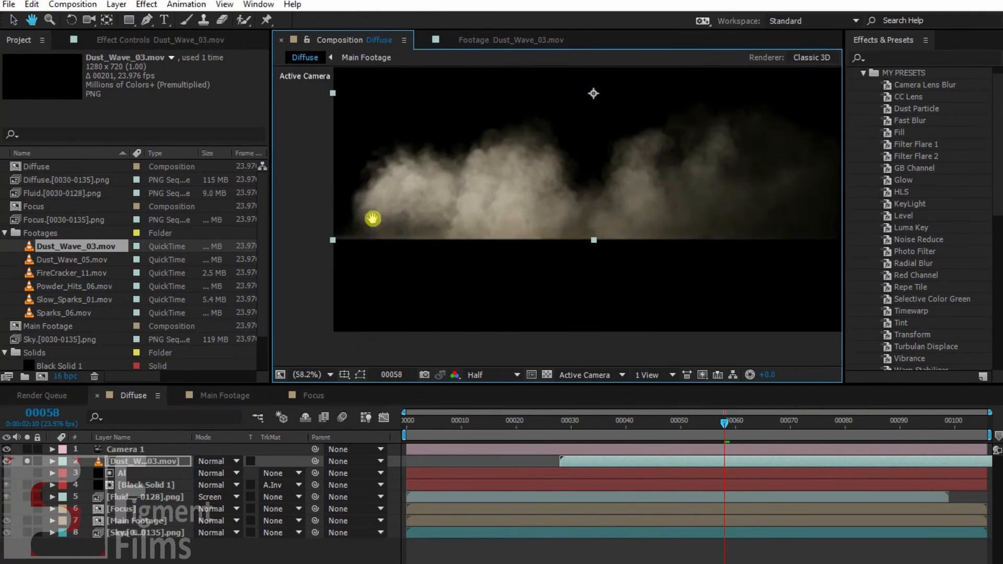
# Mask the lower edge of the soloed dust wave with a rectangle set to Subtract, feather it 98 pixels and unsolo the layer.
pyautogui.moveTo(371, 220); pyautogui.dragTo(349, 164)
pyautogui.moveTo(281, 161); pyautogui.dragTo(836, 361)
pyautogui.moveTo(685, 239); pyautogui.dragTo(613, 294)
pyautogui.moveTo(573, 209); pyautogui.dragTo(573, 199)
pyautogui.click(207, 485)
pyautogui.click(225, 408)
pyautogui.press('f')
pyautogui.moveTo(214, 485); pyautogui.dragTo(234, 485)
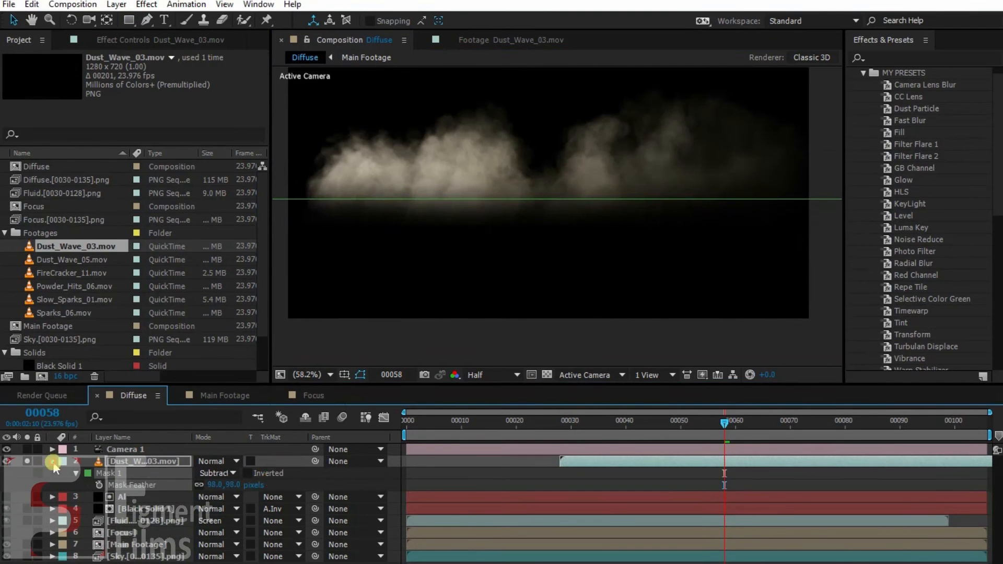
pyautogui.click(50, 464)
pyautogui.click(26, 461)
# Move the dust wave onto the ground around the launch pad and flip it horizontally.
pyautogui.moveTo(724, 421)
pyautogui.mouseDown()
pyautogui.moveTo(676, 424)
pyautogui.moveTo(706, 424)
pyautogui.mouseUp()
pyautogui.moveTo(616, 219); pyautogui.dragTo(616, 251)
pyautogui.moveTo(707, 424); pyautogui.dragTo(670, 423)
pyautogui.moveTo(654, 282); pyautogui.dragTo(587, 282)
pyautogui.rightClick(167, 461)
pyautogui.moveTo(322, 105)
pyautogui.click(400, 218)
pyautogui.moveTo(671, 423); pyautogui.dragTo(810, 425)
# Keyframe the dust wave's Position up to frame 76 so that it stays at the launch pad.
pyautogui.click(159, 462)
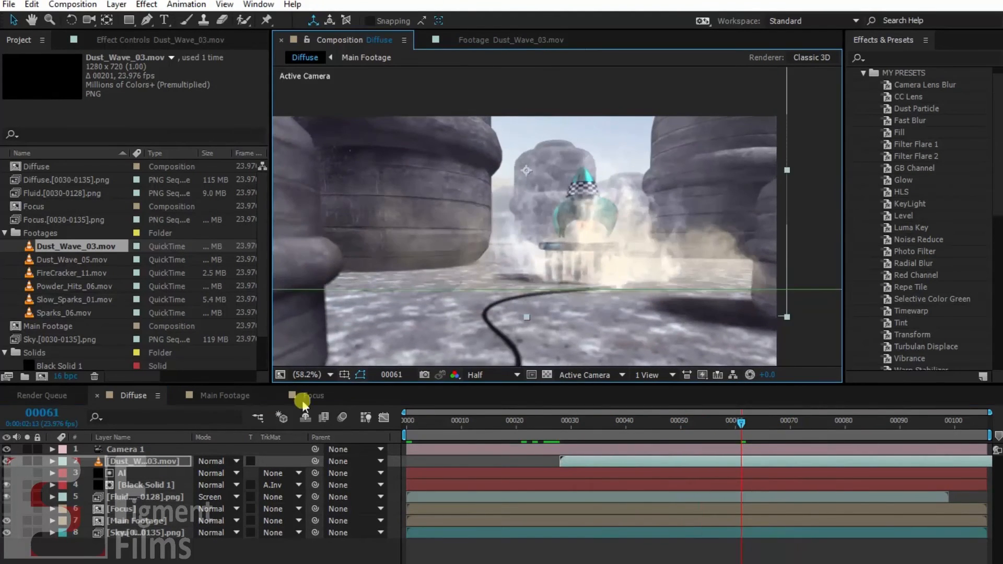
pyautogui.press('p')
pyautogui.moveTo(741, 422); pyautogui.dragTo(807, 421)
pyautogui.click(598, 262)
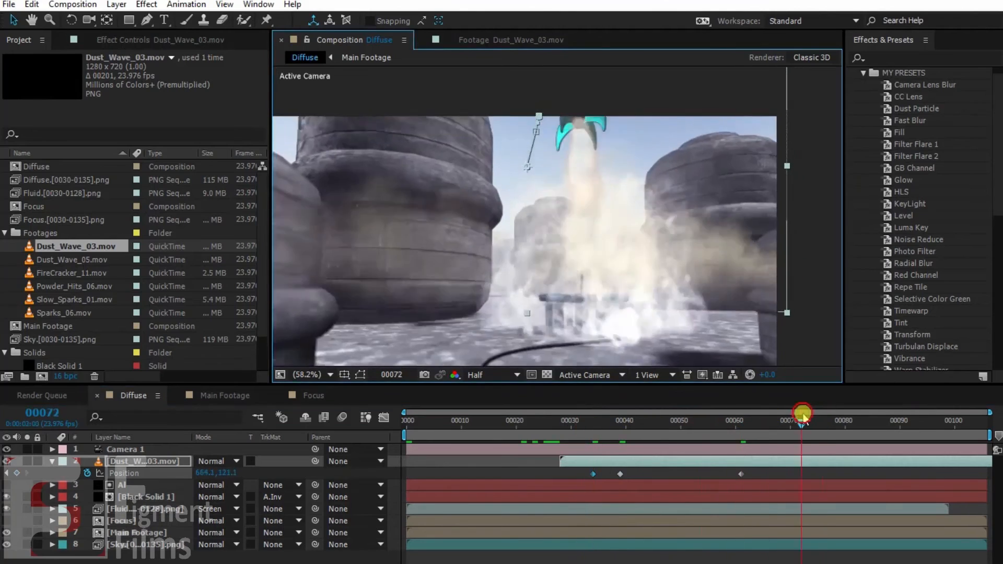
pyautogui.click(636, 331)
pyautogui.click(730, 434)
pyautogui.moveTo(730, 434); pyautogui.dragTo(824, 423)
pyautogui.moveTo(594, 309); pyautogui.dragTo(606, 353)
# Lower the dust wave with Position keyframes at frames 83, 91 and 104, and play back the composition.
pyautogui.moveTo(824, 423); pyautogui.dragTo(862, 422)
pyautogui.moveTo(581, 310); pyautogui.dragTo(587, 361)
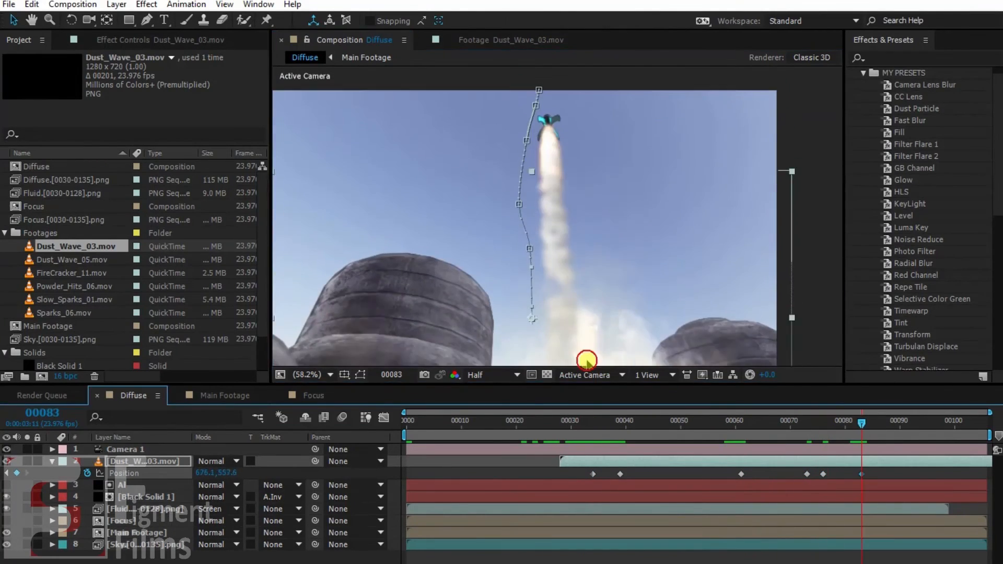
pyautogui.moveTo(862, 422); pyautogui.dragTo(907, 422)
pyautogui.moveTo(591, 309); pyautogui.dragTo(596, 353)
pyautogui.moveTo(907, 422); pyautogui.dragTo(977, 422)
pyautogui.moveTo(577, 313); pyautogui.dragTo(583, 355)
pyautogui.press('space')
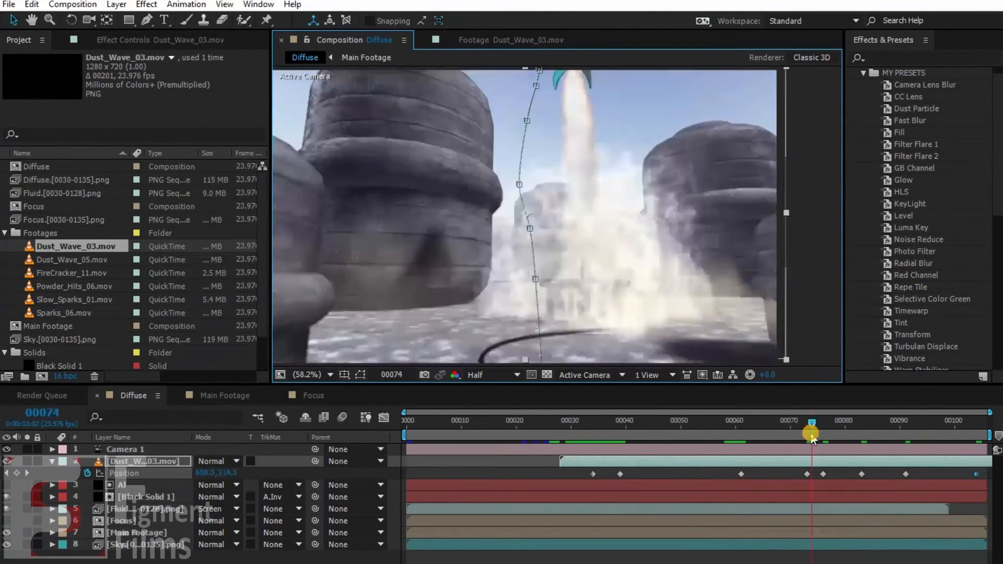
pyautogui.press('`')
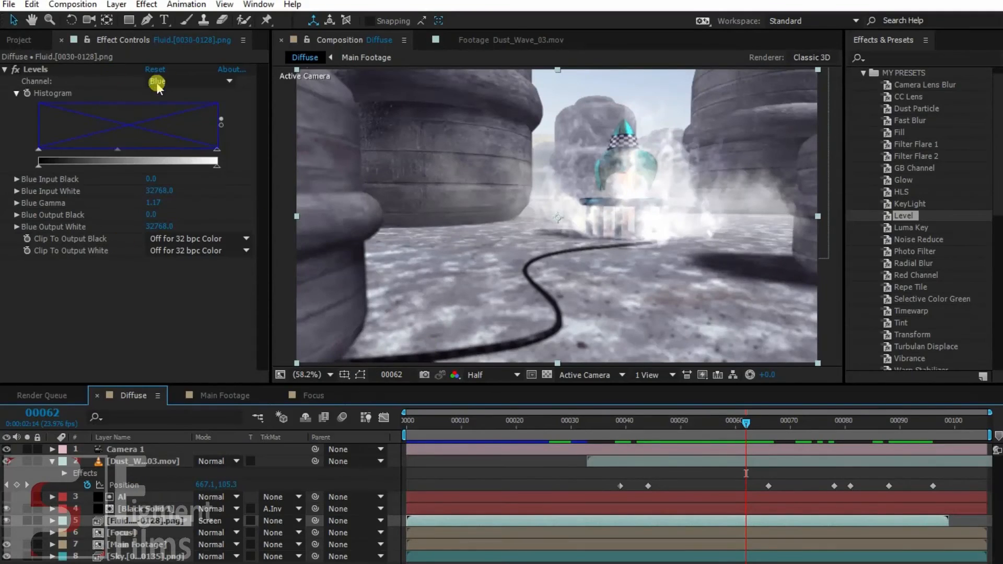
# Darken the Fluid layer's RGB Levels at frame 40 with Gamma 0.79 and Output White about 27628.
pyautogui.click(157, 82)
pyautogui.click(158, 84)
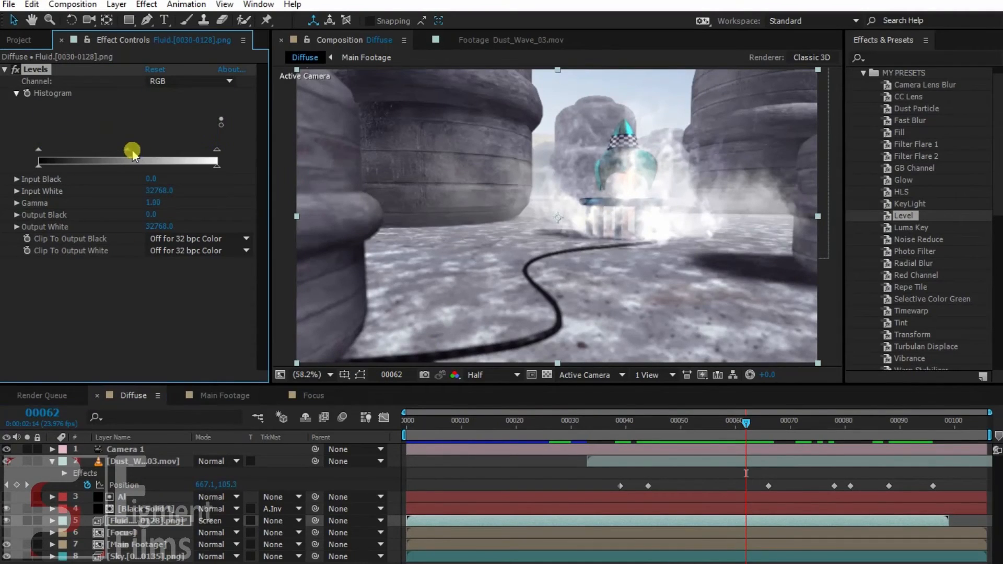
pyautogui.moveTo(746, 421); pyautogui.dragTo(625, 420)
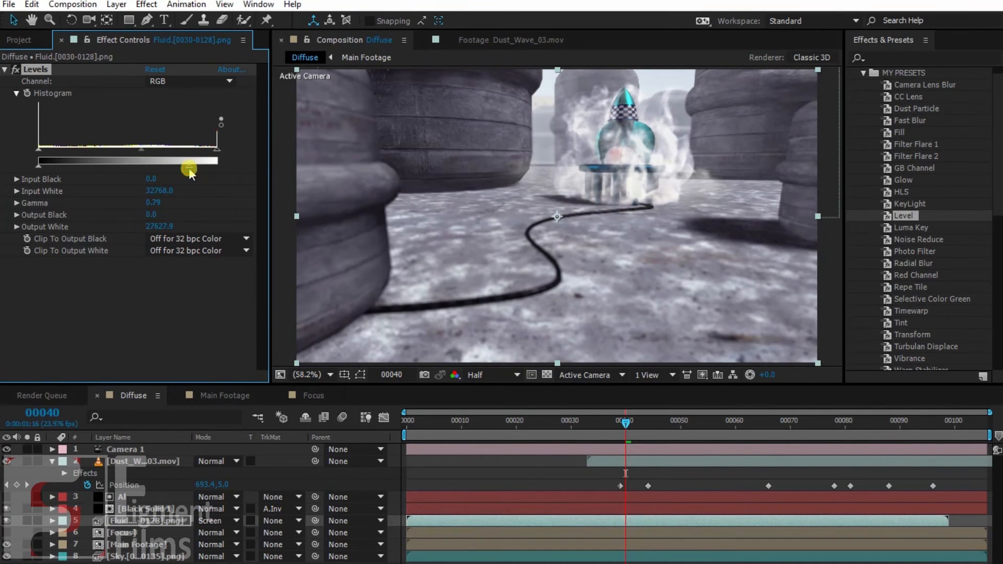
pyautogui.moveTo(730, 415); pyautogui.dragTo(708, 466)
# Play back the Diffuse composition in the enlarged viewer to examine the smoke, dust and sparks around the rocket.
pyautogui.press('`')
pyautogui.press('space')
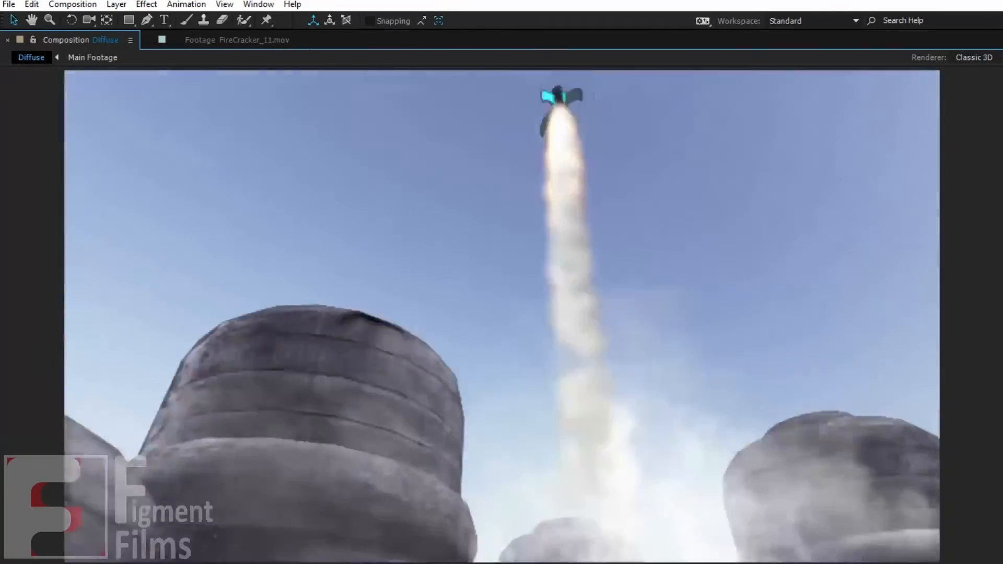
pyautogui.press('`')
pyautogui.press('`')
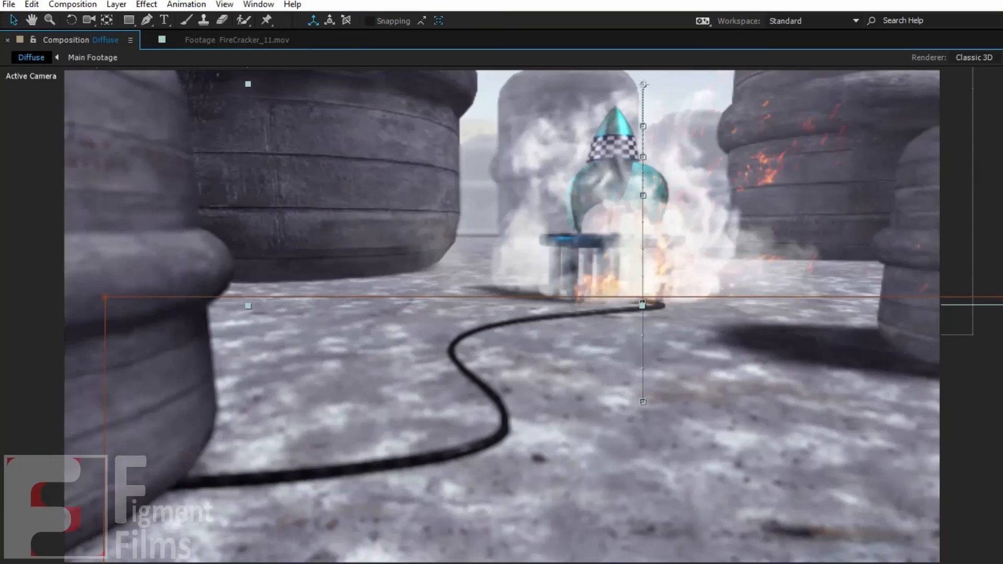
pyautogui.press('space')
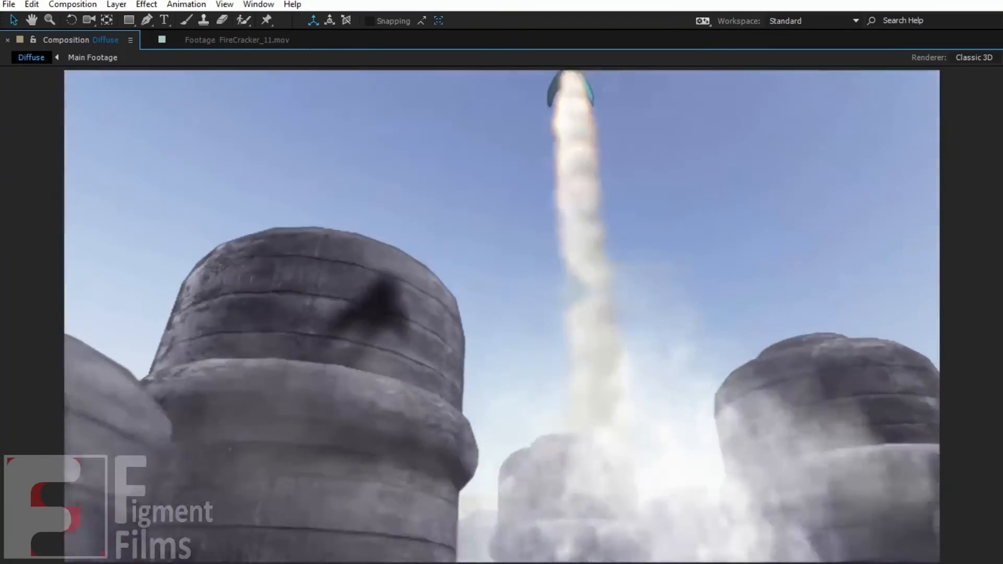
pyautogui.press('`')
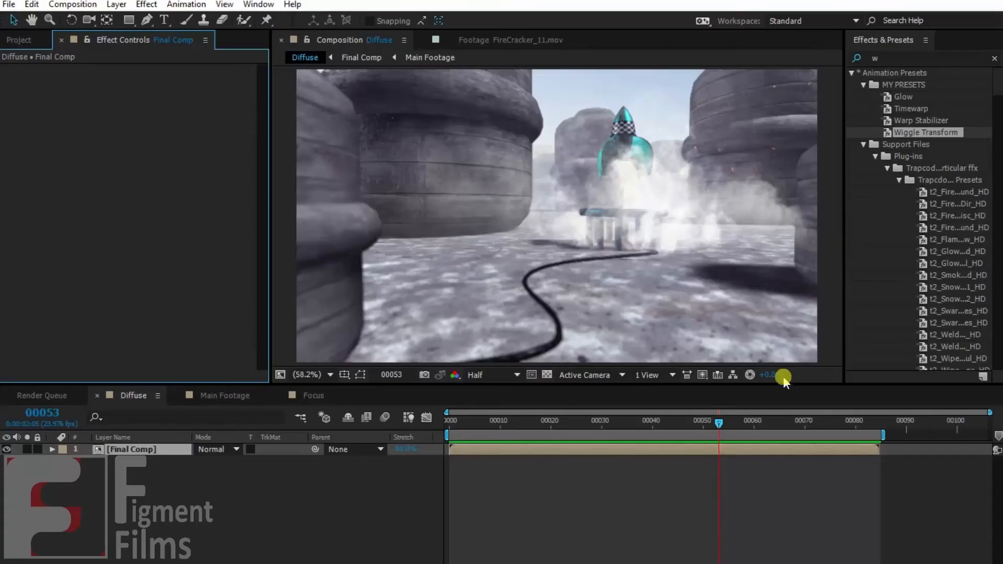
# Apply the Wiggle Transform and Wiggle - rotation presets to the Final Comp layer.
pyautogui.moveTo(921, 132); pyautogui.dragTo(285, 241)
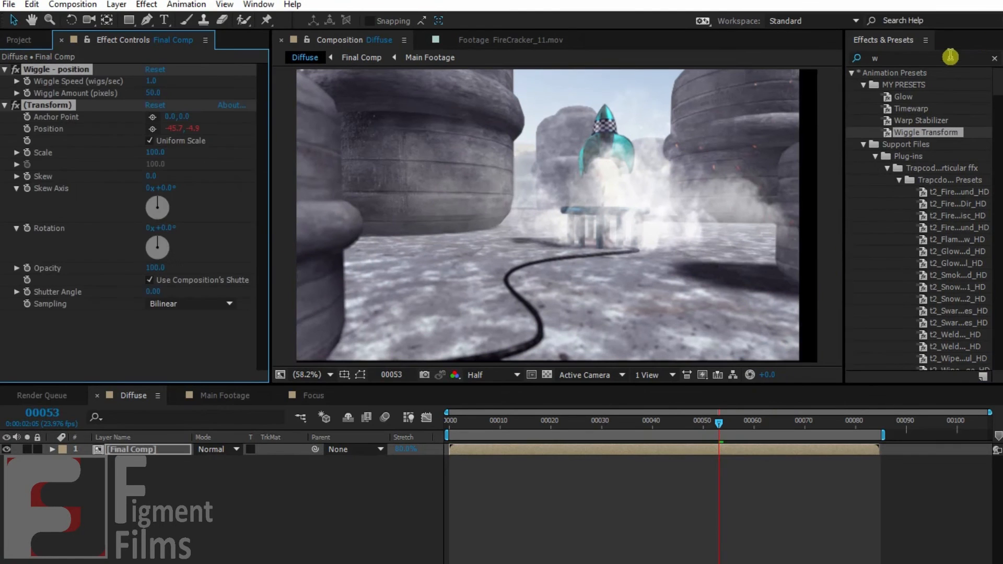
pyautogui.write('Wiggle')
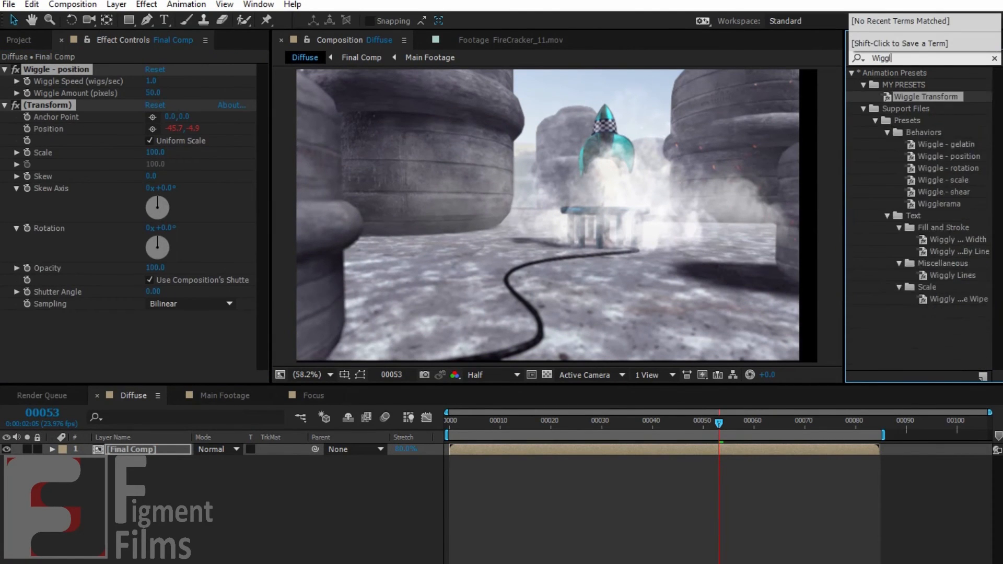
pyautogui.moveTo(950, 171); pyautogui.dragTo(186, 341)
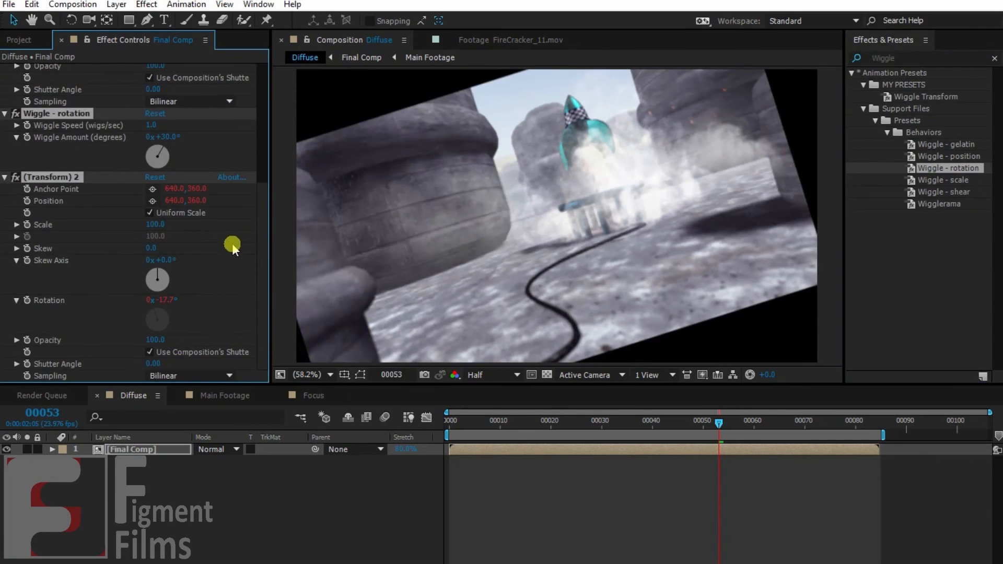
# Preview the shake and refine it with 15-pixel and 4-degree wiggle amounts and Wiggle Speed keyframes at frames 0, 52 and 58.
pyautogui.press('`')
pyautogui.press('space')
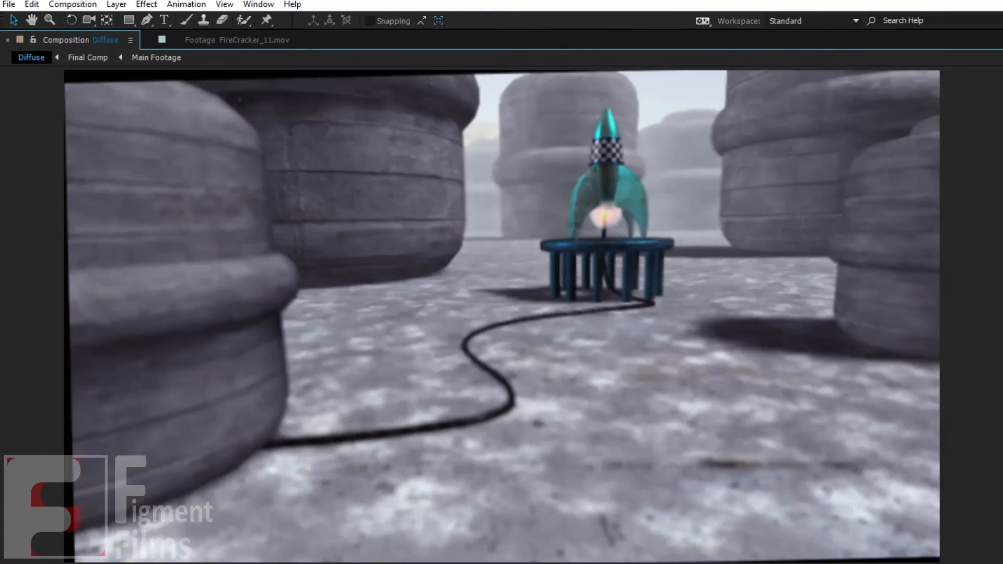
pyautogui.press('`')
pyautogui.moveTo(806, 460)
pyautogui.mouseDown()
pyautogui.moveTo(779, 525)
pyautogui.moveTo(782, 517)
pyautogui.mouseUp()
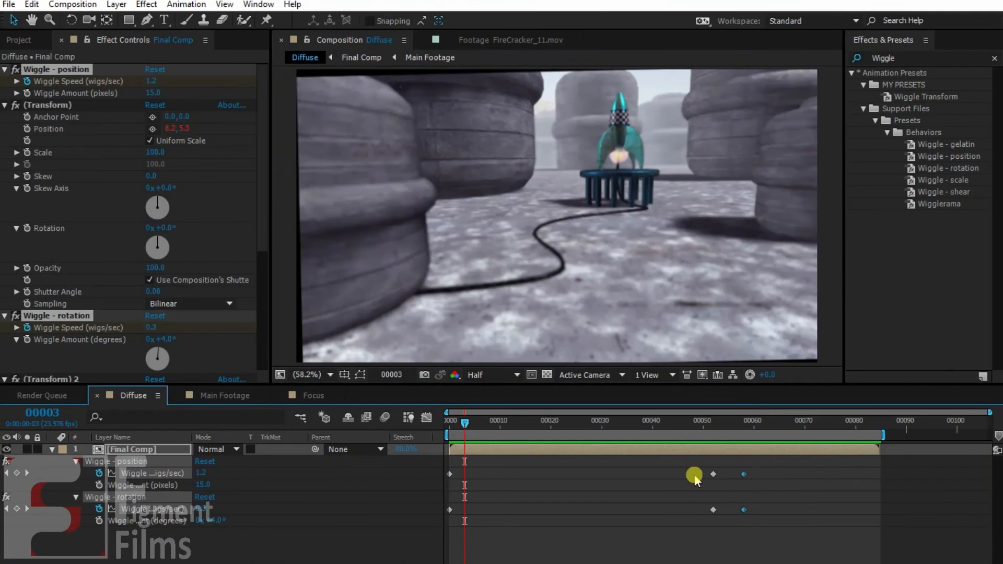
pyautogui.moveTo(663, 422); pyautogui.dragTo(681, 431)
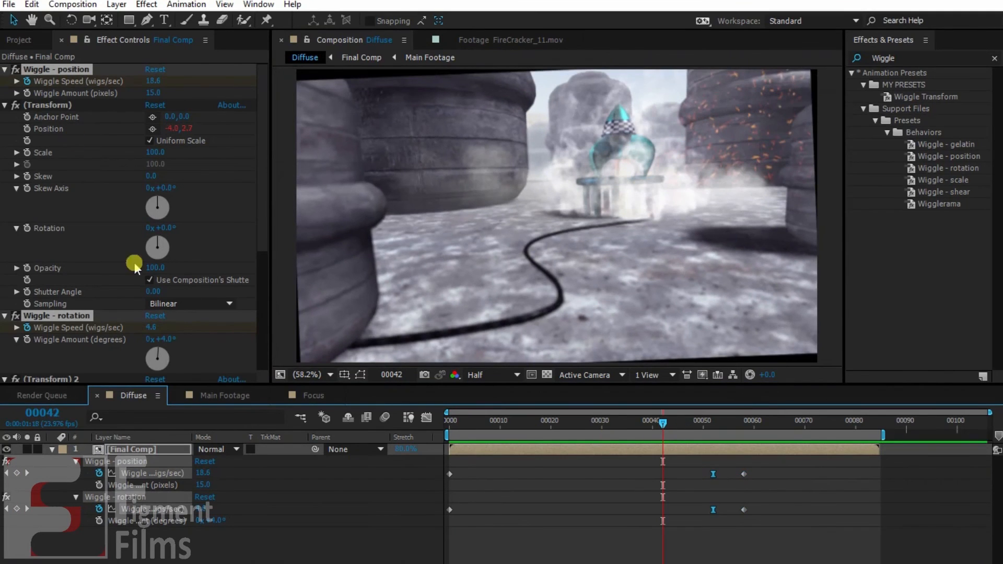
# Scale the Final Comp layer up to 102% and enlarge it slightly further.
pyautogui.click(147, 450)
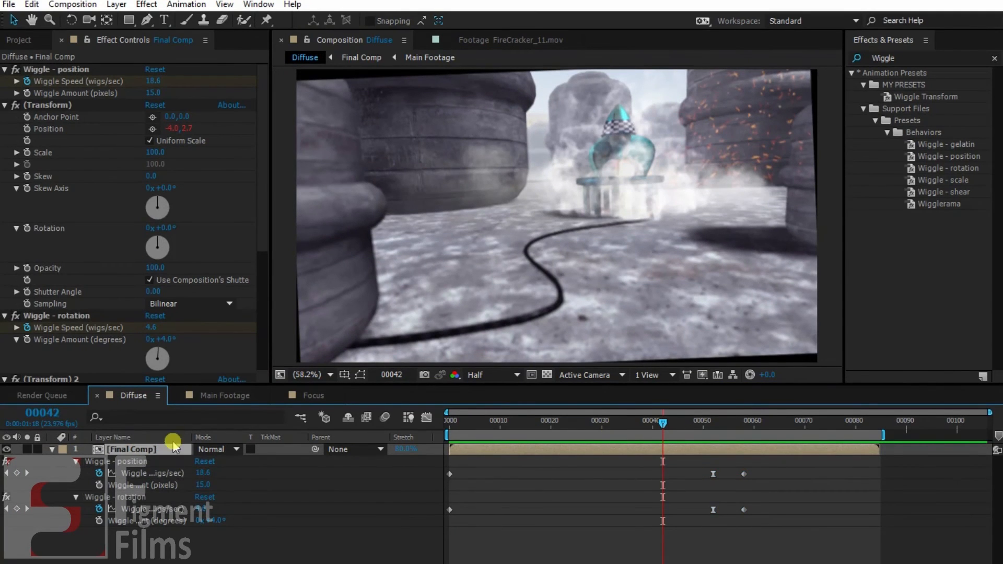
pyautogui.write('s102')
pyautogui.press('Return')
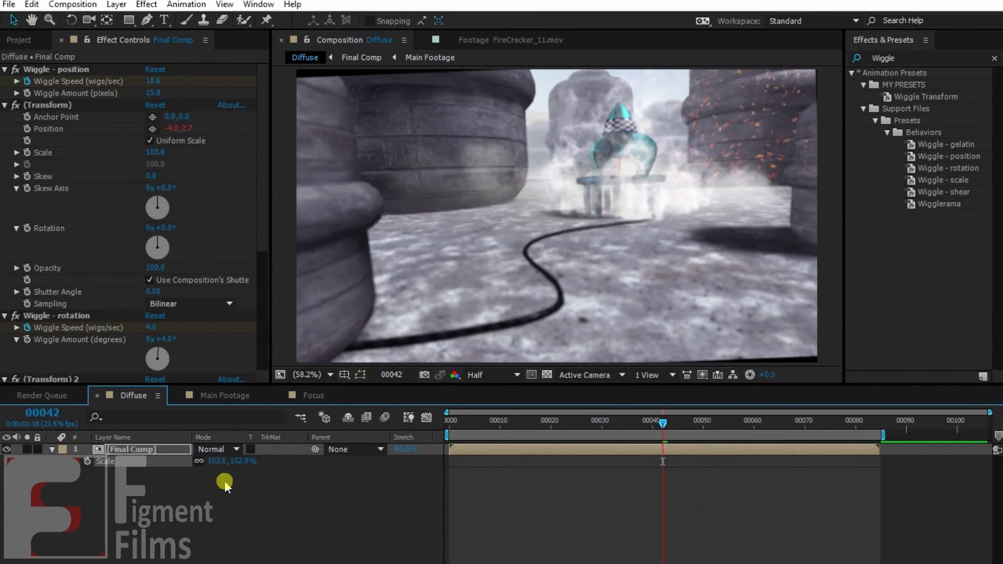
pyautogui.moveTo(214, 463); pyautogui.dragTo(231, 462)
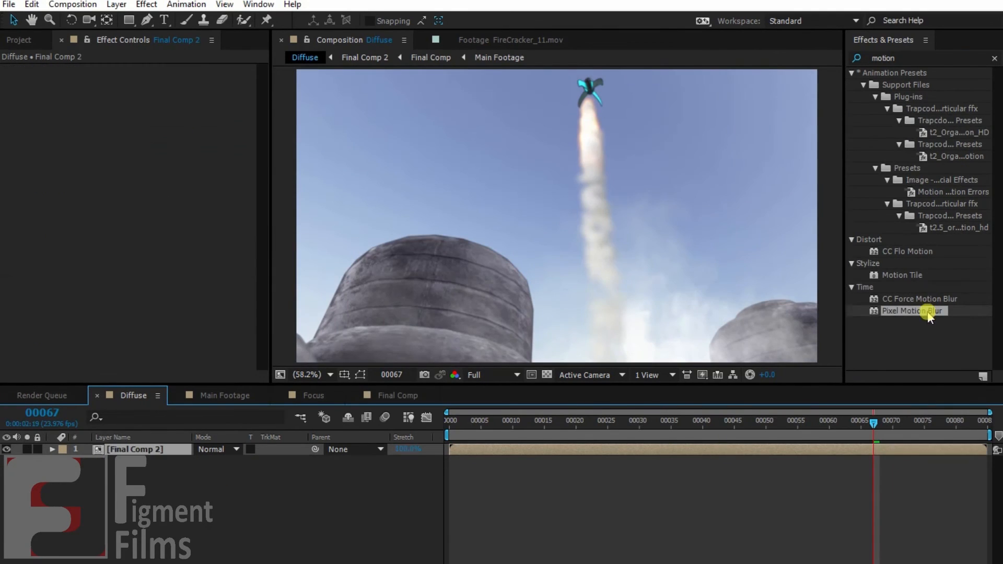
# Apply Pixel Motion Blur to the Final Comp 2 layer and set its Shutter Samples to 10.
pyautogui.moveTo(907, 311); pyautogui.dragTo(811, 453)
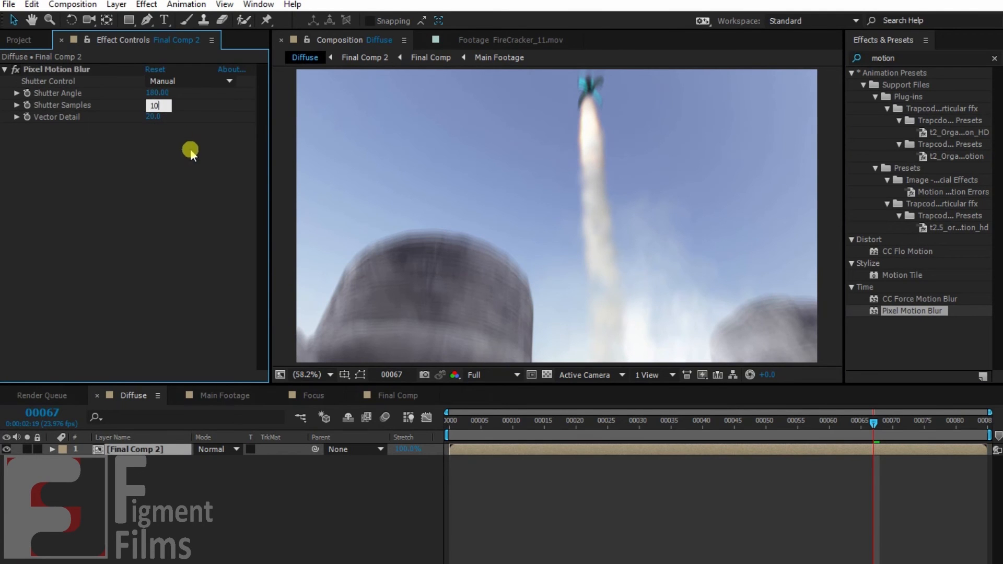
pyautogui.press('Return')
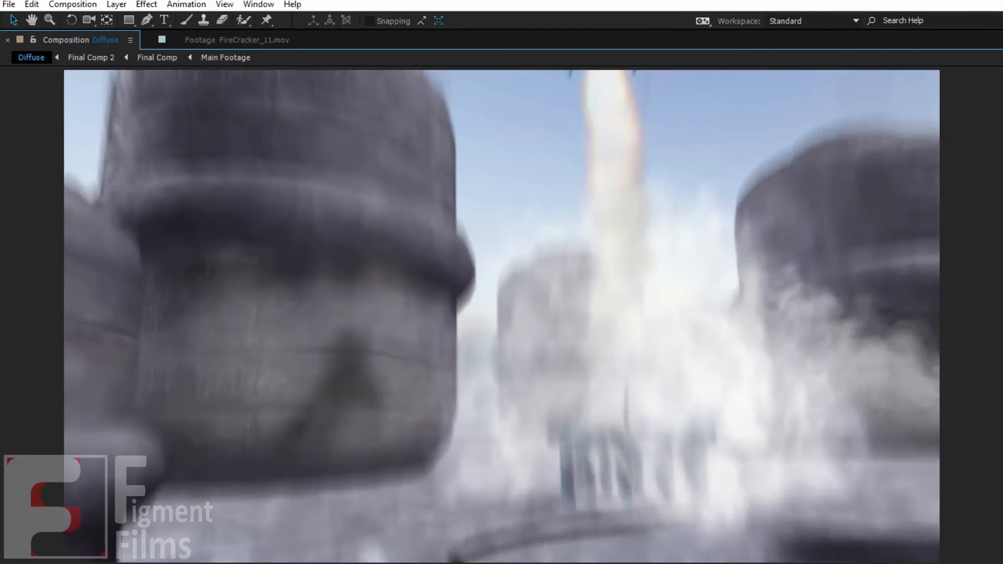
# Compare the enlarged frame with and without the pixel motion blur by repeatedly undoing and redoing it.
pyautogui.hotkey('ctrl', 'z')
pyautogui.hotkey('ctrl', 'shift', 'z')
pyautogui.hotkey('ctrl', 'z')
pyautogui.hotkey('ctrl', 'shift', 'z')
pyautogui.hotkey('ctrl', 'z')
pyautogui.hotkey('ctrl', 'shift', 'z')
pyautogui.hotkey('ctrl', 'z')
pyautogui.hotkey('ctrl', 'shift', 'z')
pyautogui.hotkey('ctrl', 'z')
pyautogui.hotkey('ctrl', 'shift', 'z')
pyautogui.hotkey('ctrl', 'z')
pyautogui.hotkey('ctrl', 'shift', 'z')
pyautogui.hotkey('ctrl', 'z')
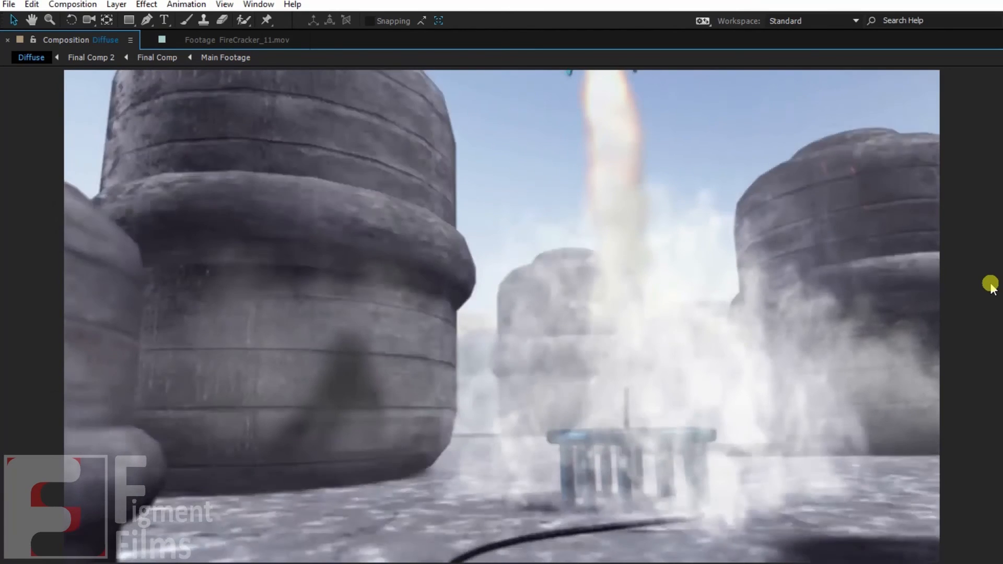
# Add Black Solid 1 above Final Comp 2 and give it a full-frame elliptical mask set to Subtract.
pyautogui.press('`')
pyautogui.moveTo(61, 326); pyautogui.dragTo(137, 471)
pyautogui.moveTo(123, 26); pyautogui.dragTo(169, 42)
pyautogui.doubleClick(131, 20)
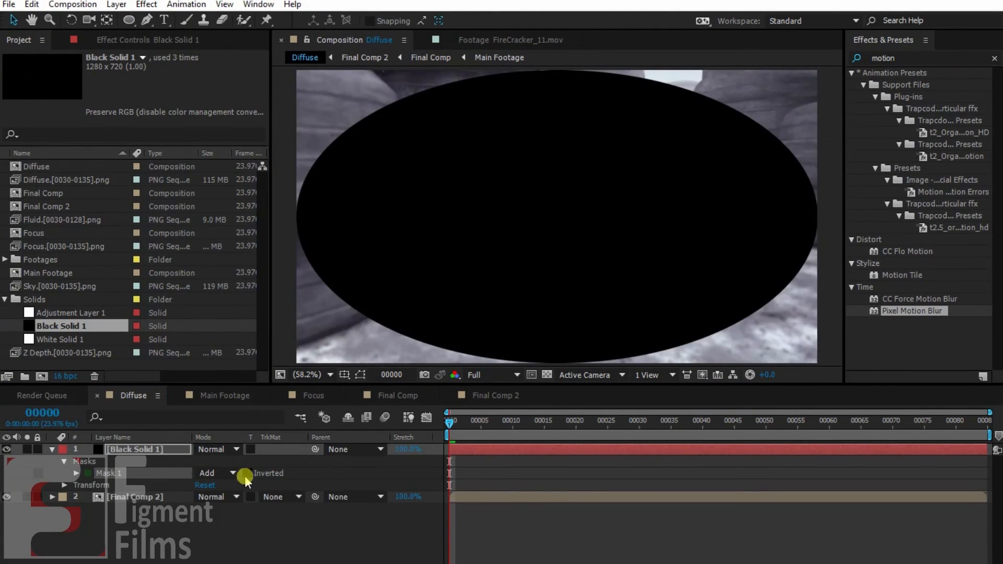
pyautogui.click(226, 473)
pyautogui.click(219, 492)
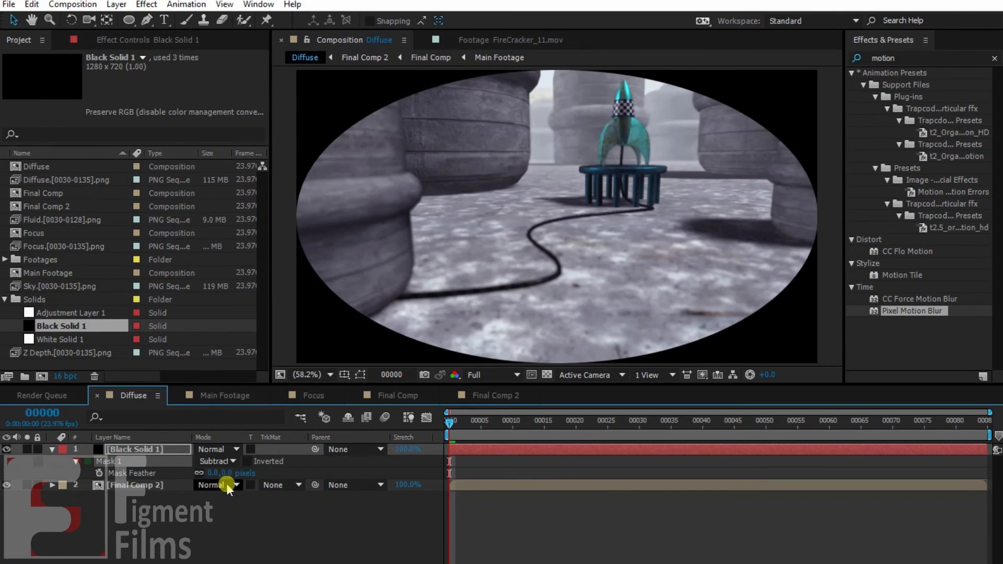
# Soften the vignette with a mask feather of about 352 pixels and set the black solid's opacity to 70%.
pyautogui.moveTo(231, 474); pyautogui.dragTo(391, 461)
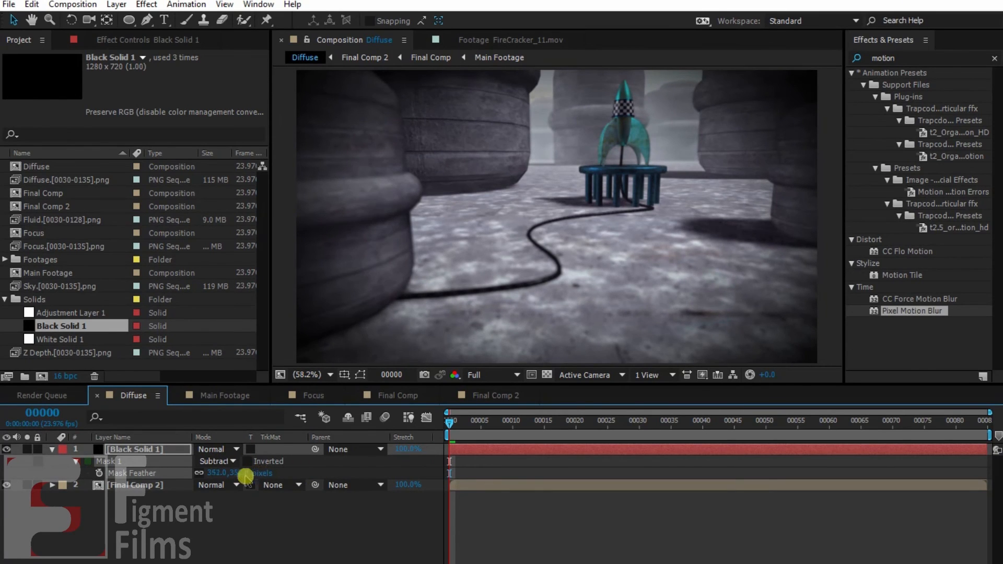
pyautogui.press('t')
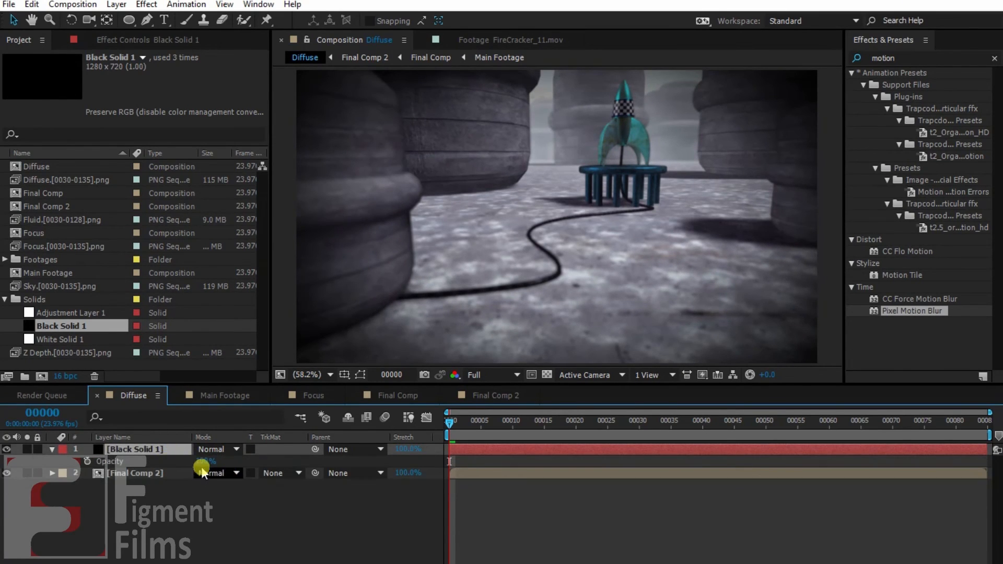
pyautogui.moveTo(202, 462); pyautogui.dragTo(183, 466)
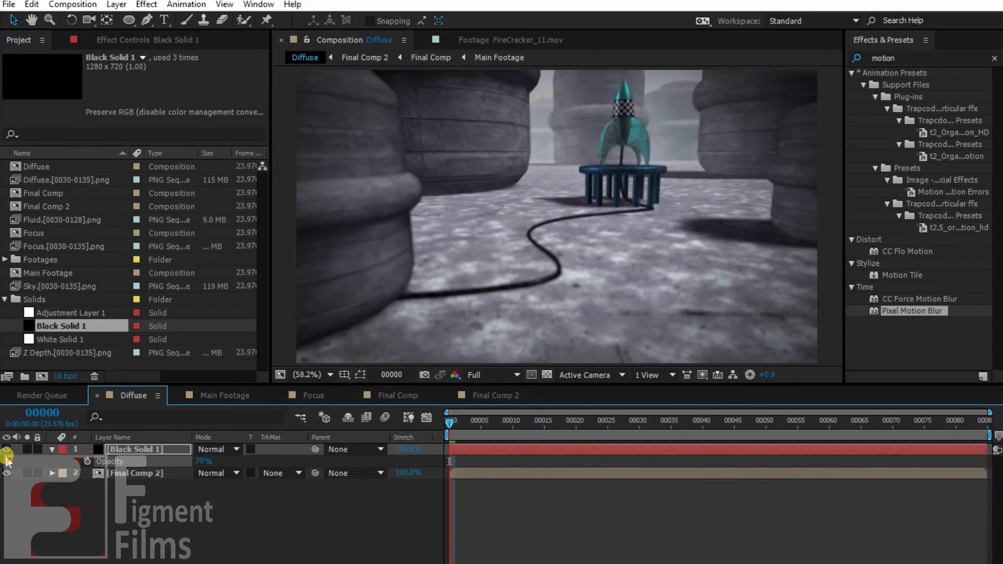
# Add an adjustment layer above the vignette in the Diffuse composition and save the project.
pyautogui.rightClick(199, 537)
pyautogui.moveTo(329, 389)
pyautogui.click(392, 499)
pyautogui.hotkey('ctrl', 's')
# Apply the Photo Filter preset from MY PRESETS to Adjustment Layer 2 and set its filter to Green.
pyautogui.click(883, 59)
pyautogui.press('BackSpace')
pyautogui.click(851, 73)
pyautogui.click(864, 85)
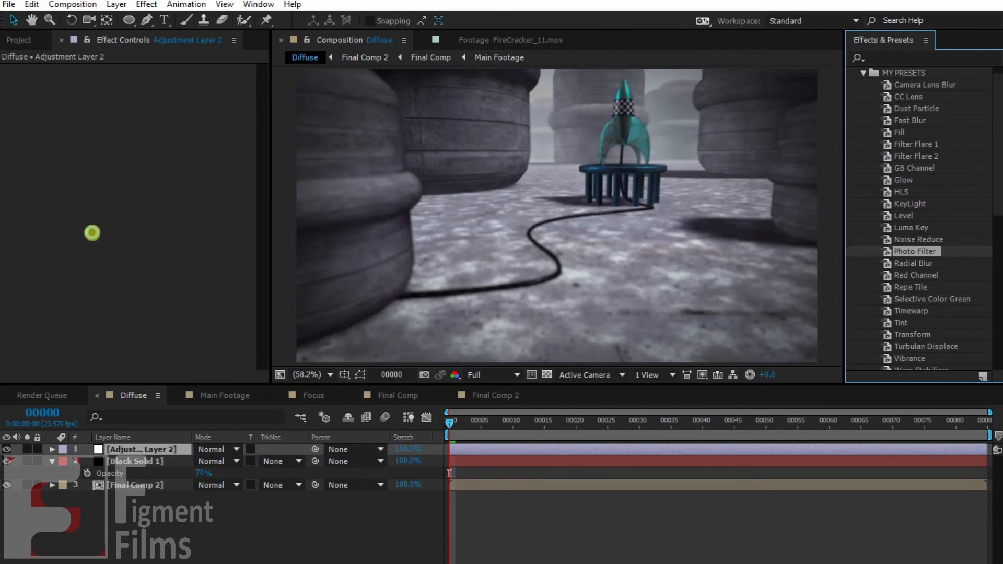
pyautogui.moveTo(92, 233); pyautogui.dragTo(92, 233)
pyautogui.click(199, 81)
pyautogui.click(240, 233)
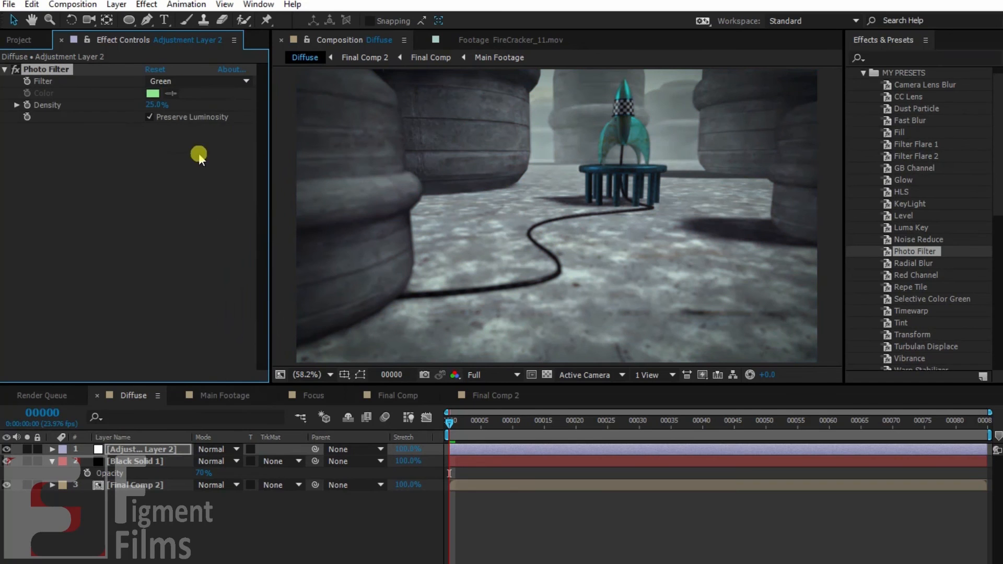
# Try the Blue, Yellow, Orange and Violet options of the Photo Filter and return it to Green.
pyautogui.click(212, 83)
pyautogui.click(202, 266)
pyautogui.click(199, 81)
pyautogui.click(182, 220)
pyautogui.click(199, 81)
pyautogui.click(184, 204)
pyautogui.click(206, 82)
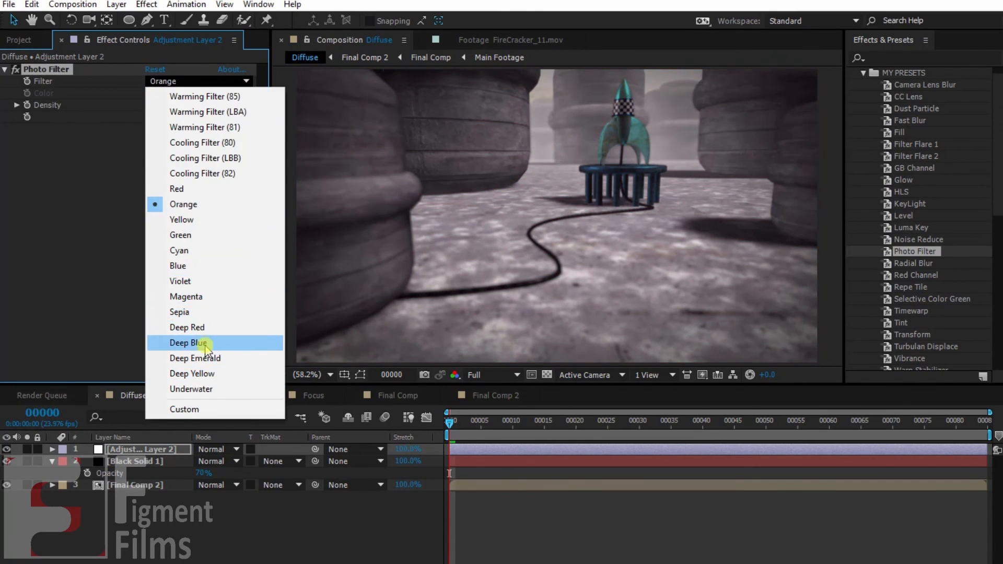
pyautogui.click(204, 283)
pyautogui.click(218, 83)
pyautogui.click(206, 234)
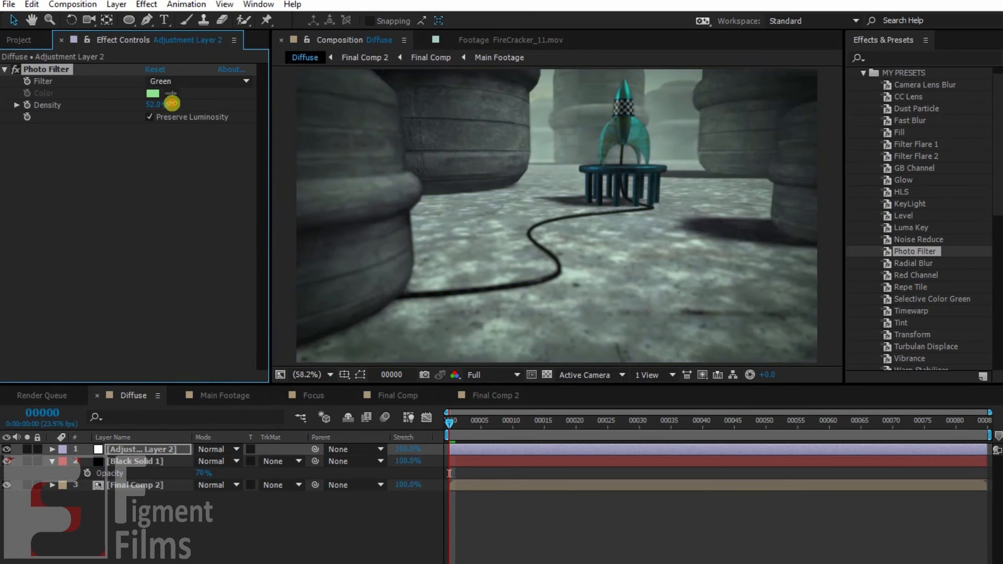
# Apply the Level preset to Adjustment Layer 2, setting Gamma to 0.91 and adjusting the input black at frame 47.
pyautogui.moveTo(923, 219); pyautogui.dragTo(147, 243)
pyautogui.moveTo(128, 208)
pyautogui.mouseDown()
pyautogui.moveTo(152, 209)
pyautogui.moveTo(135, 212)
pyautogui.mouseUp()
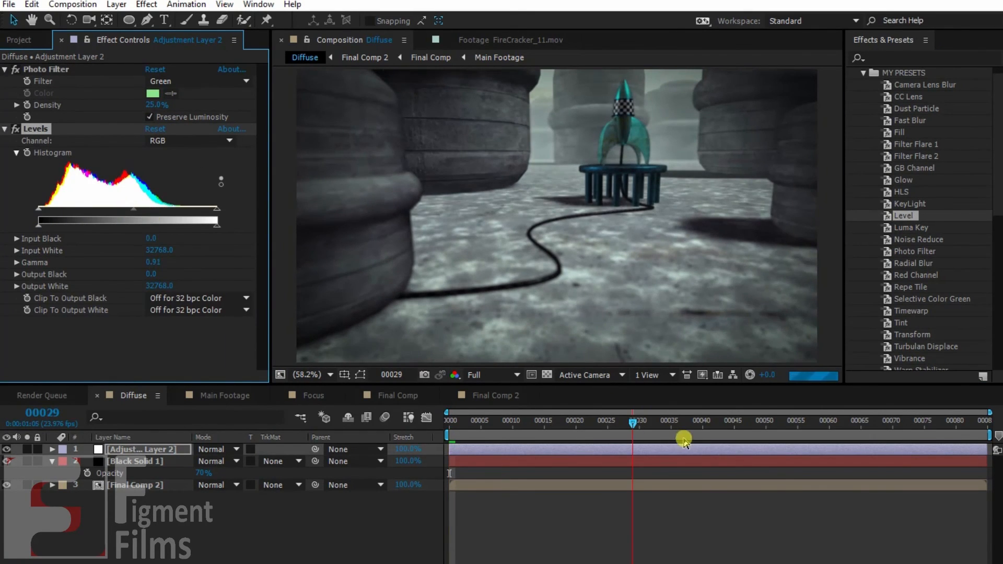
pyautogui.click(684, 441)
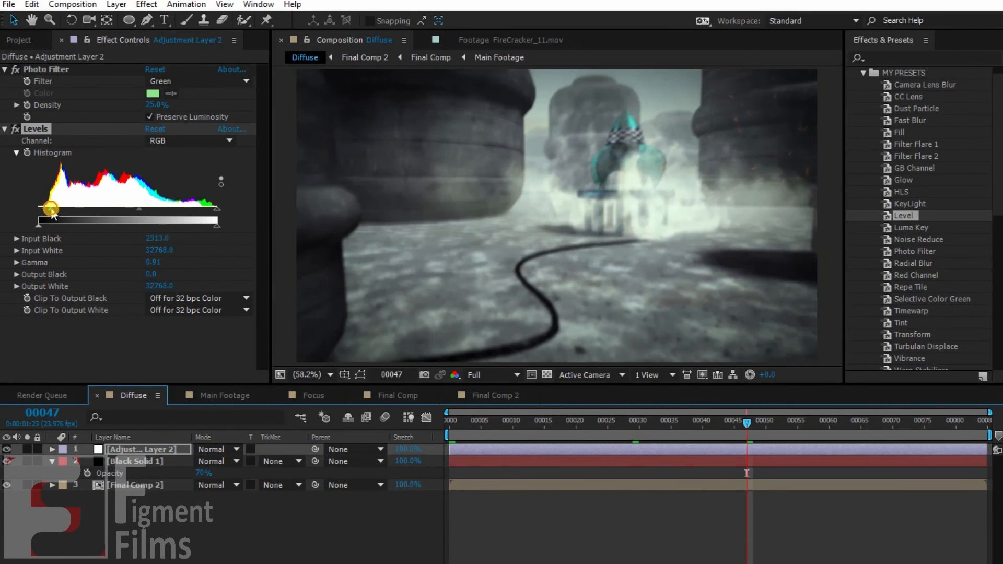
pyautogui.moveTo(52, 214); pyautogui.dragTo(44, 216)
pyautogui.moveTo(541, 421); pyautogui.dragTo(913, 434)
# Add a Flare layer with the Optical Flares effect to the Final Comp composition.
pyautogui.click(394, 396)
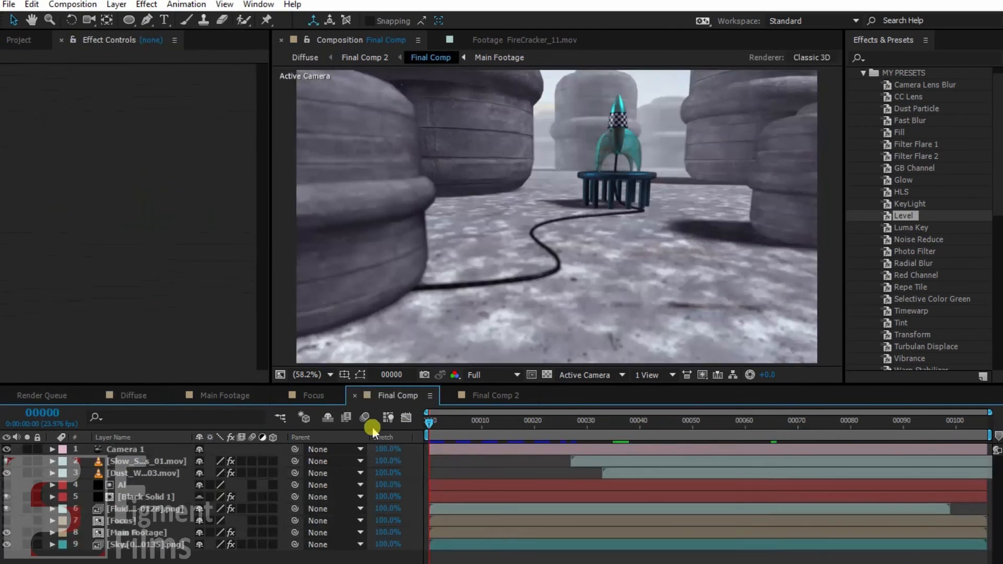
pyautogui.click(147, 4)
pyautogui.click(444, 454)
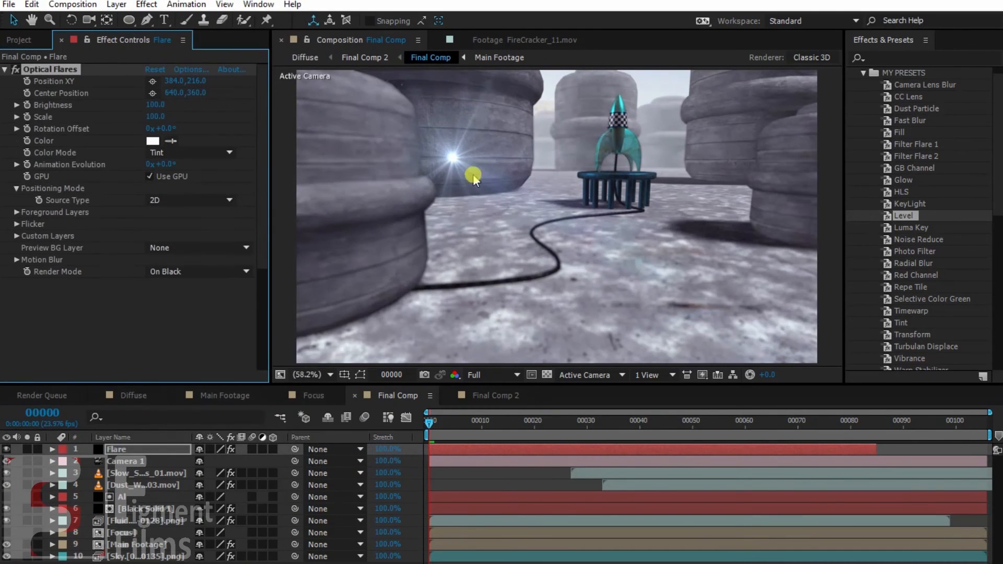
# Choose a blue flare in the Optical Flares options, browsing the Light, Motion Graphics and Pro Presets 2 presets.
pyautogui.click(192, 69)
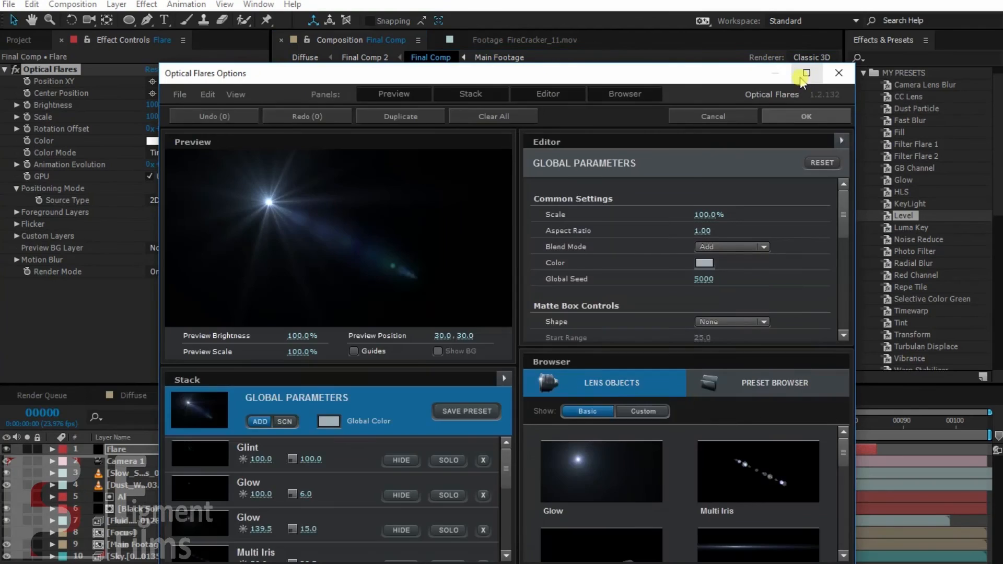
pyautogui.click(807, 73)
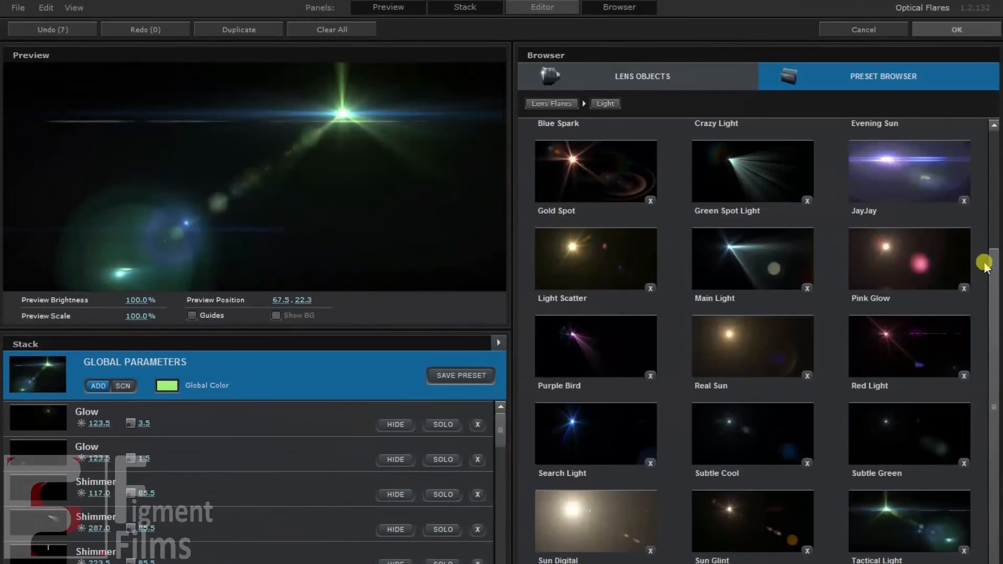
pyautogui.moveTo(990, 347); pyautogui.dragTo(992, 229)
pyautogui.click(613, 196)
pyautogui.click(753, 175)
pyautogui.click(883, 177)
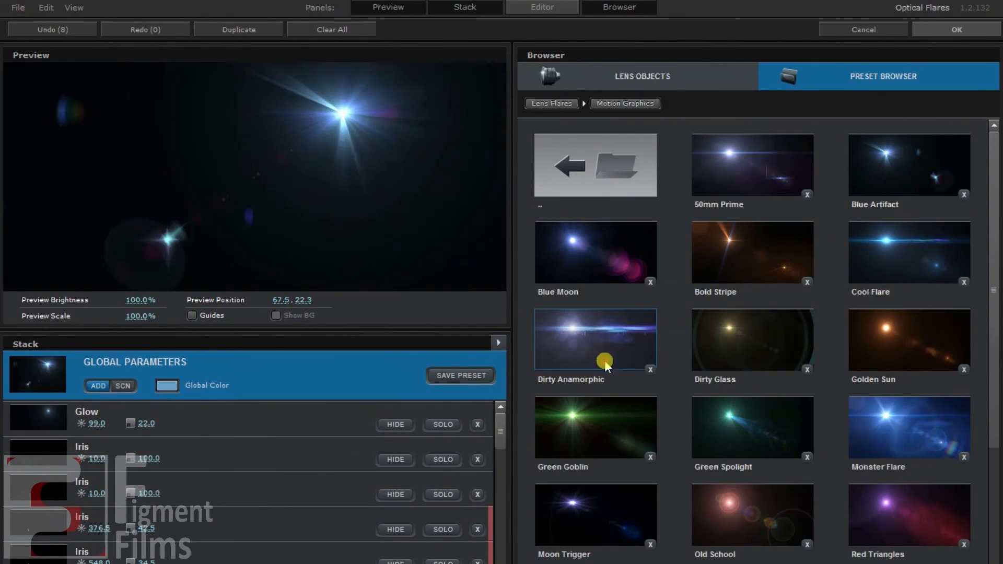
pyautogui.click(607, 358)
pyautogui.scroll(-2, 994, 238)
pyautogui.click(836, 425)
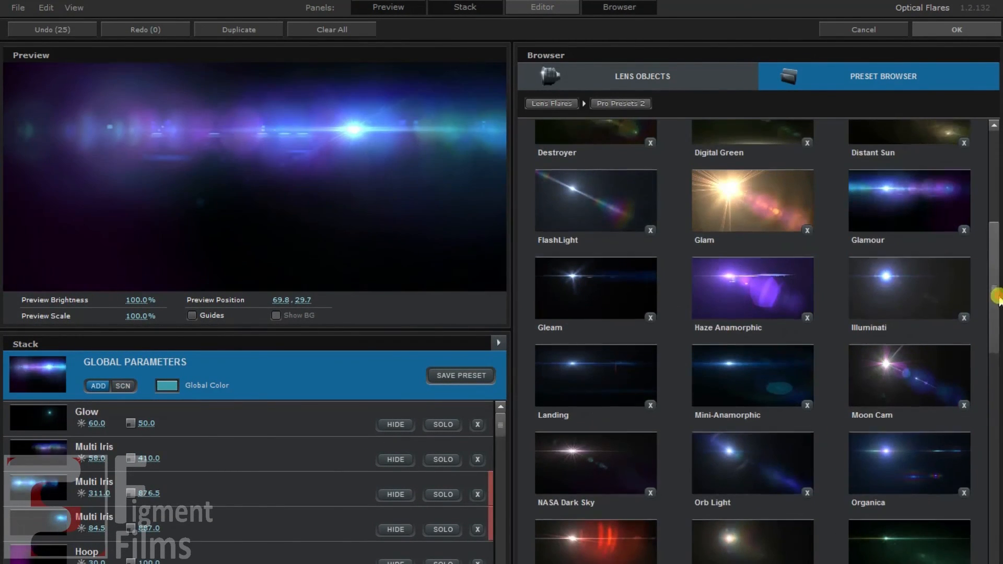
pyautogui.moveTo(997, 295); pyautogui.dragTo(997, 413)
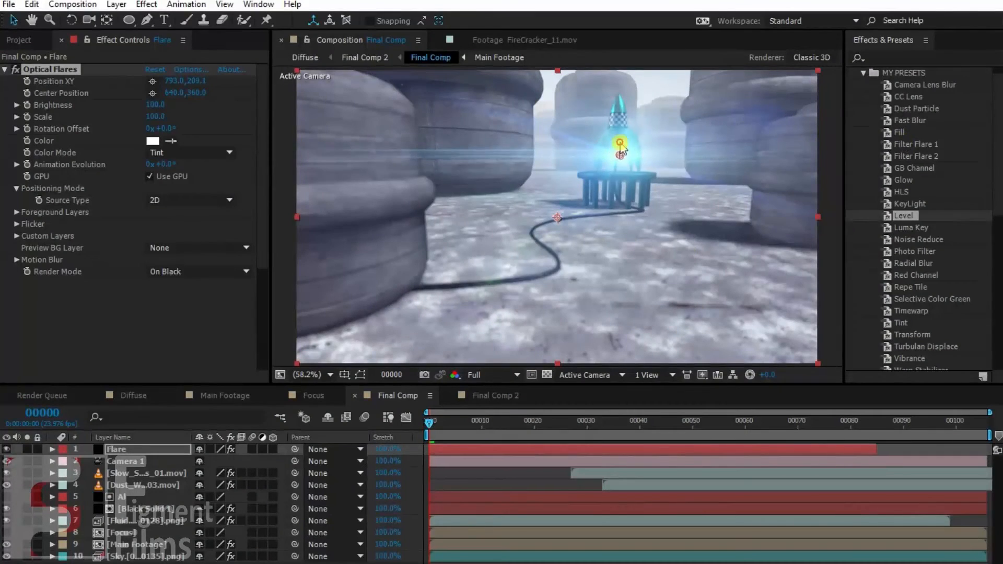
# Place the flare on the rocket's lower body and set its Scale to 50.
pyautogui.moveTo(620, 143); pyautogui.dragTo(619, 148)
pyautogui.click(156, 117)
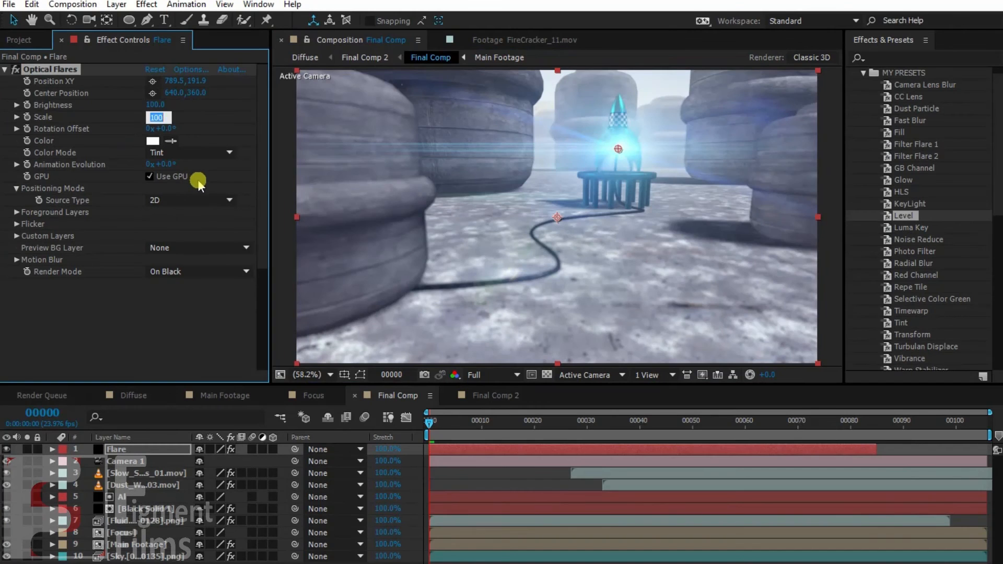
pyautogui.write('50')
pyautogui.press('Return')
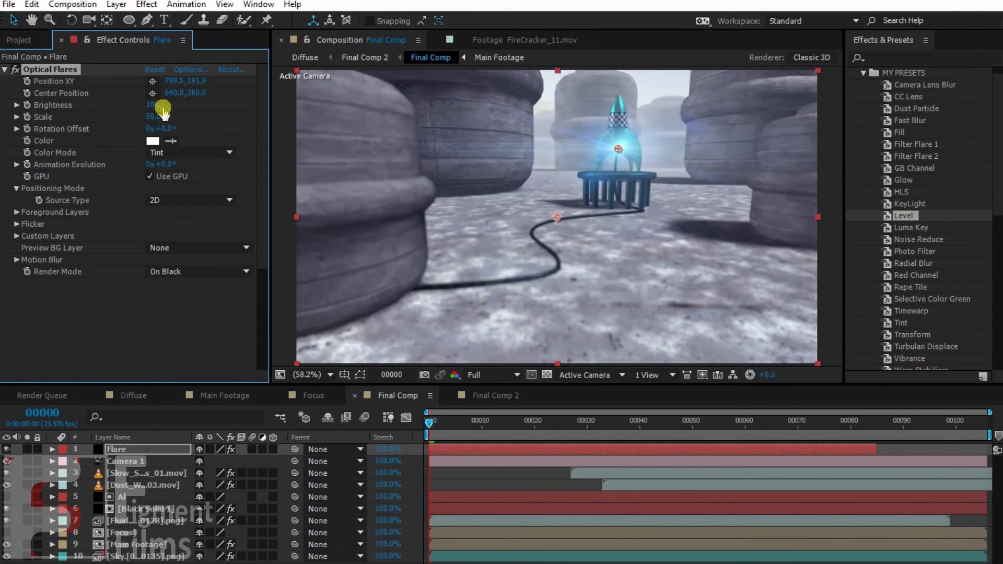
pyautogui.moveTo(619, 149); pyautogui.dragTo(618, 153)
pyautogui.click(619, 151)
# Keyframe the flare's Position XY along the timeline so that it follows the rocket's exhaust.
pyautogui.click(89, 111)
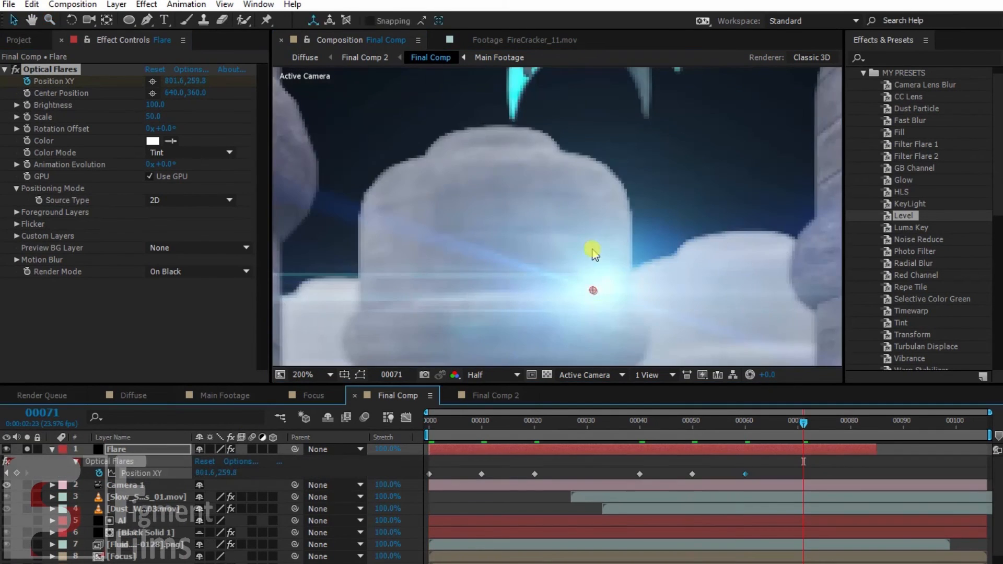
pyautogui.moveTo(647, 257); pyautogui.dragTo(610, 321)
pyautogui.moveTo(557, 354); pyautogui.dragTo(593, 248)
pyautogui.click(852, 423)
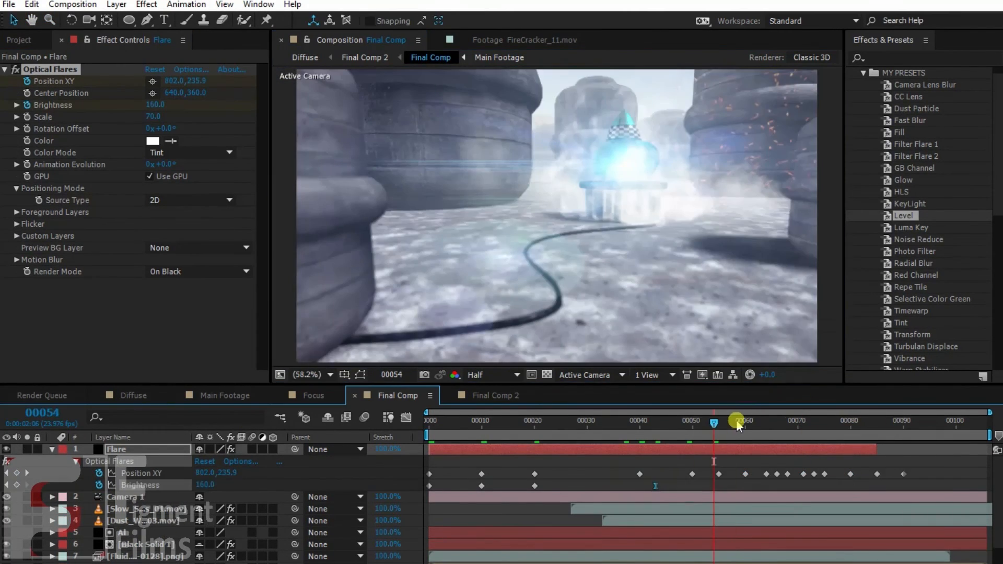
# Set the flare's Brightness to 100 at frame 68 and toggle the effect to compare the shot.
pyautogui.moveTo(736, 419); pyautogui.dragTo(788, 424)
pyautogui.click(156, 105)
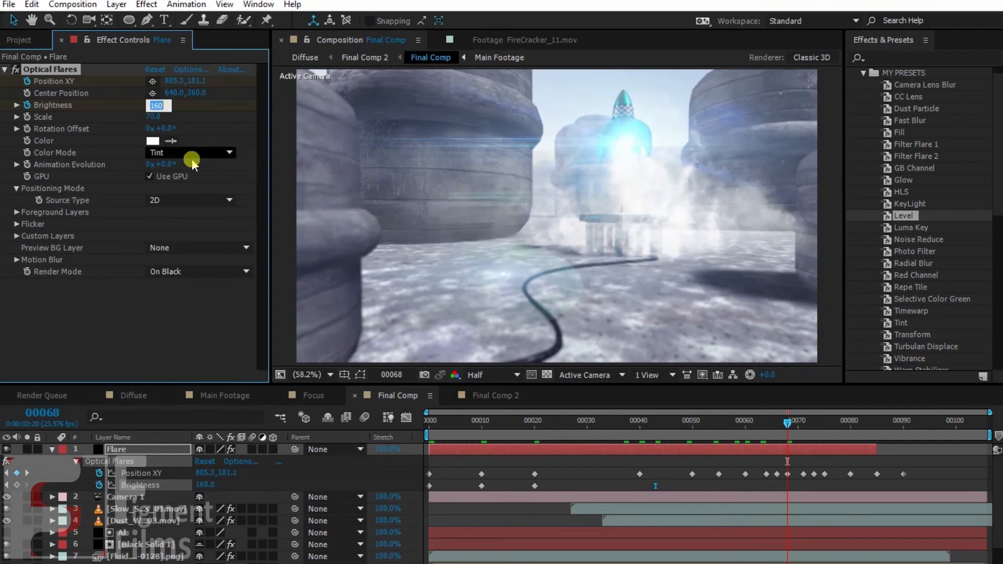
pyautogui.write('100')
pyautogui.press('Return')
pyautogui.click(14, 70)
pyautogui.click(14, 70)
pyautogui.moveTo(831, 424); pyautogui.dragTo(786, 427)
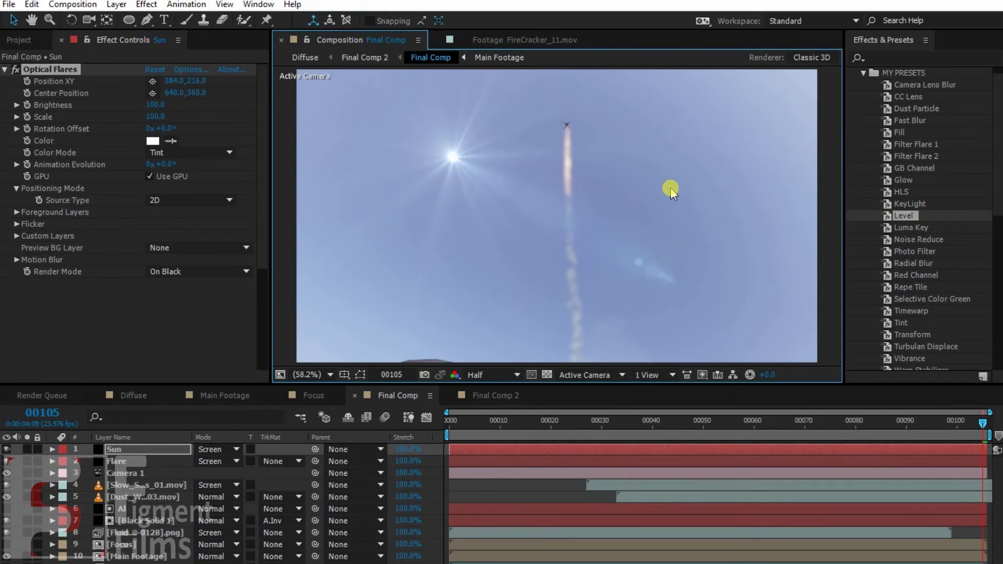
# Move the Sun layer's flare past the frame's right edge at frame 105 and keyframe its Position XY back through earlier frames.
pyautogui.click(670, 187)
pyautogui.moveTo(455, 163); pyautogui.dragTo(838, 176)
pyautogui.click(26, 81)
pyautogui.press('u')
pyautogui.moveTo(983, 423); pyautogui.dragTo(871, 437)
pyautogui.moveTo(839, 177); pyautogui.dragTo(787, 203, button='middle')
pyautogui.moveTo(787, 203); pyautogui.dragTo(777, 82)
pyautogui.moveTo(643, 240); pyautogui.dragTo(683, 216, button='middle')
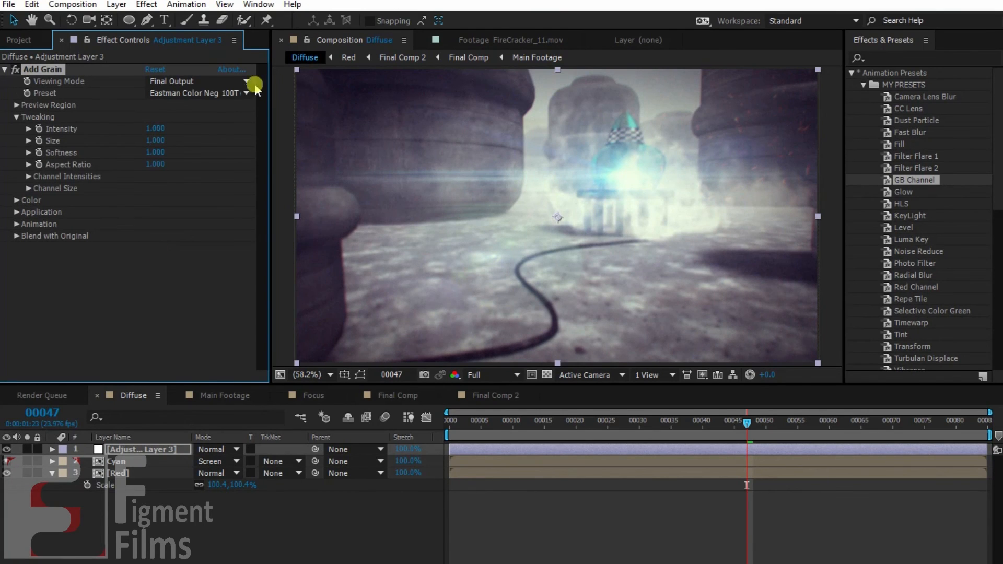
# Keep the Eastman Color Neg 100T (5254) preset in Add Grain on Adjustment Layer 3 and set Intensity to 0.45.
pyautogui.click(228, 94)
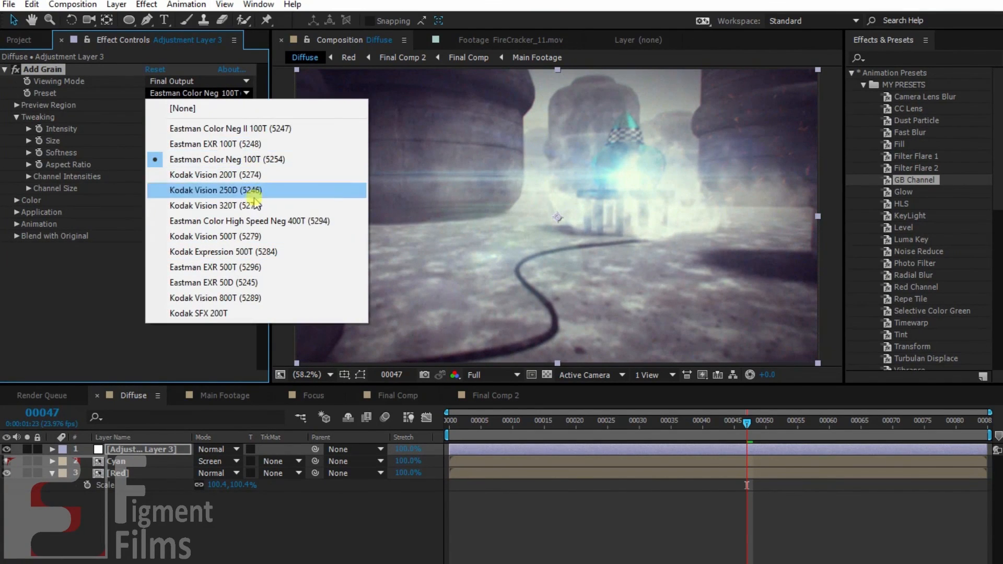
pyautogui.click(260, 160)
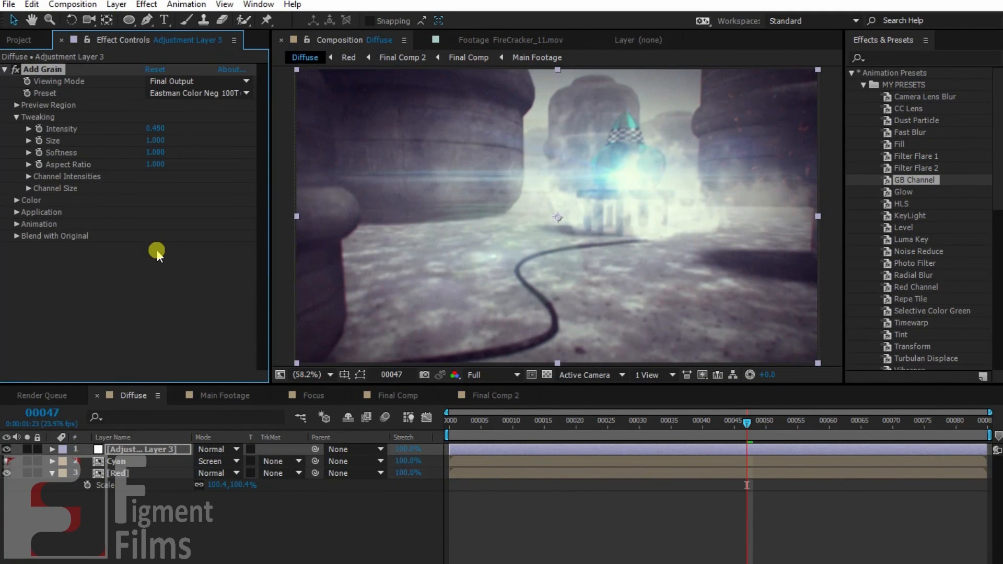
pyautogui.click(219, 95)
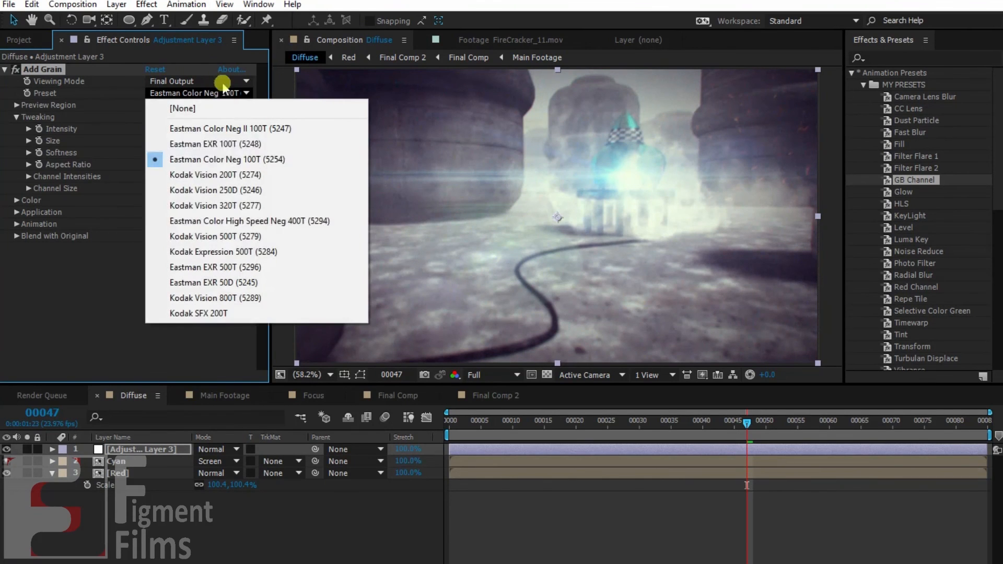
pyautogui.click(251, 160)
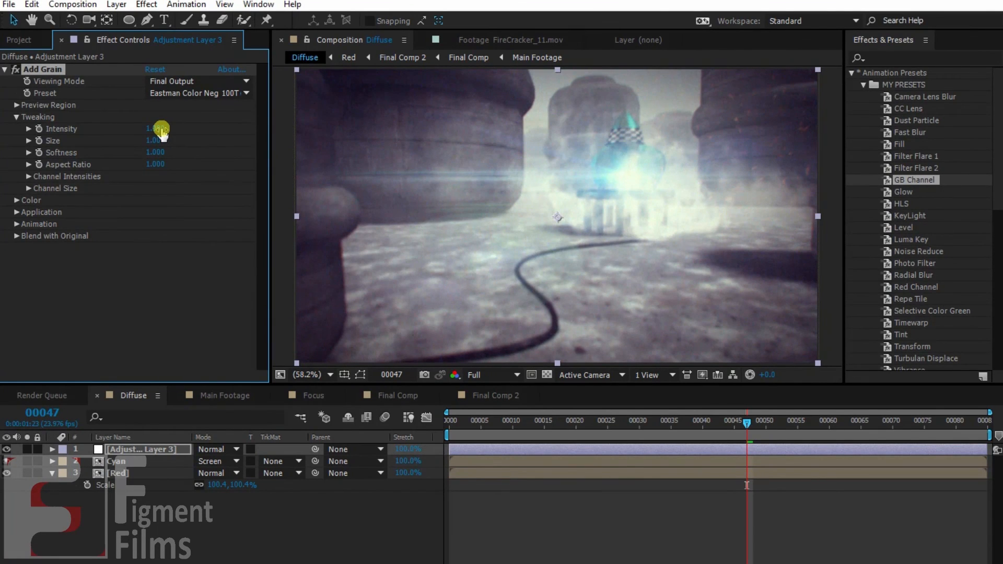
pyautogui.click(162, 129)
pyautogui.write('0.45')
pyautogui.press('Return')
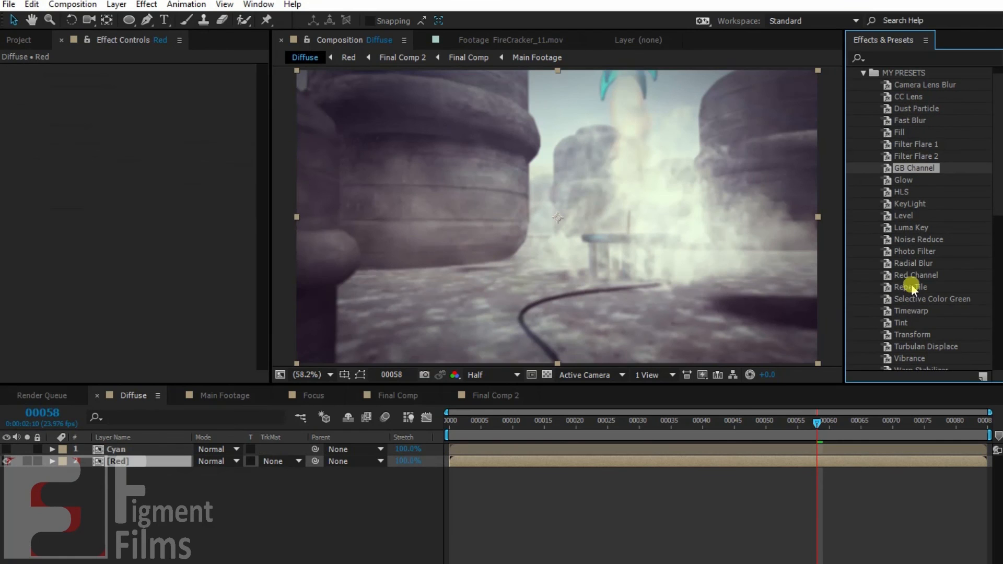
# Apply the Red Channel preset to the Red layer and the GB Channel preset to the Cyan layer, turning Cyan's visibility on.
pyautogui.moveTo(914, 276); pyautogui.dragTo(168, 461)
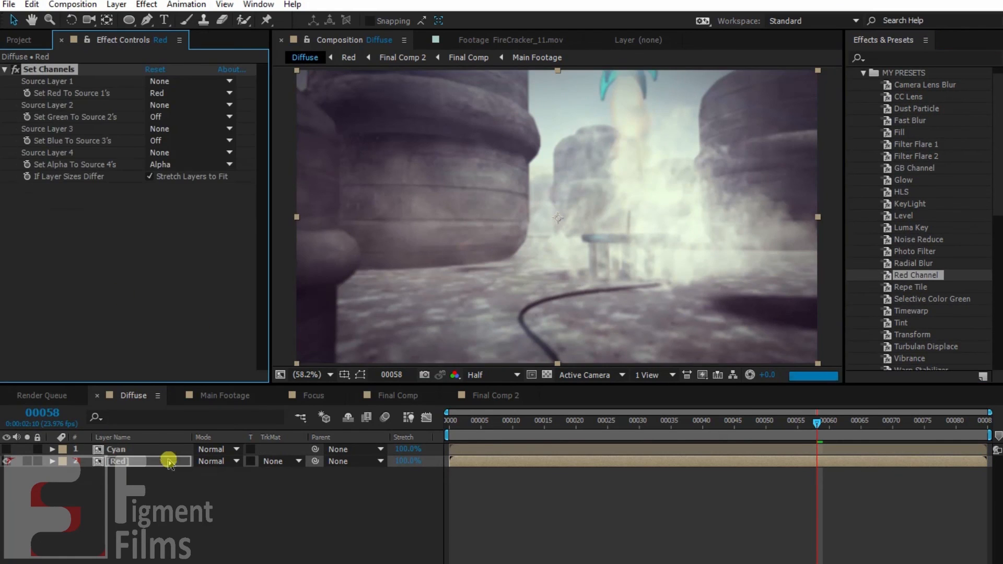
pyautogui.click(158, 451)
pyautogui.click(6, 450)
pyautogui.moveTo(914, 169); pyautogui.dragTo(156, 188)
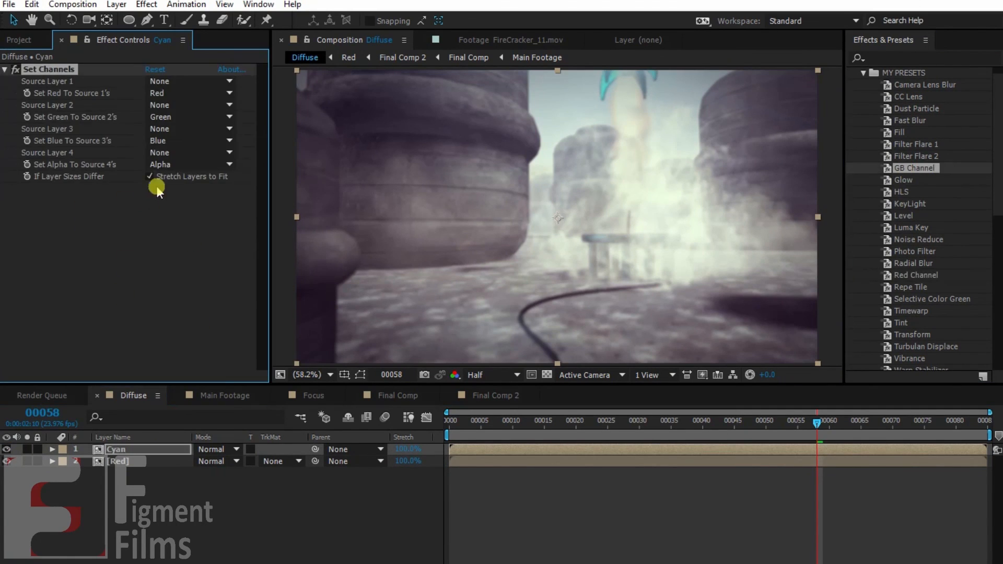
# In Cyan's Set Channels effect, turn Set Red To Source 1's to Off and set the Cyan layer's blending mode to Screen.
pyautogui.click(168, 141)
pyautogui.click(106, 218)
pyautogui.click(180, 94)
pyautogui.click(191, 246)
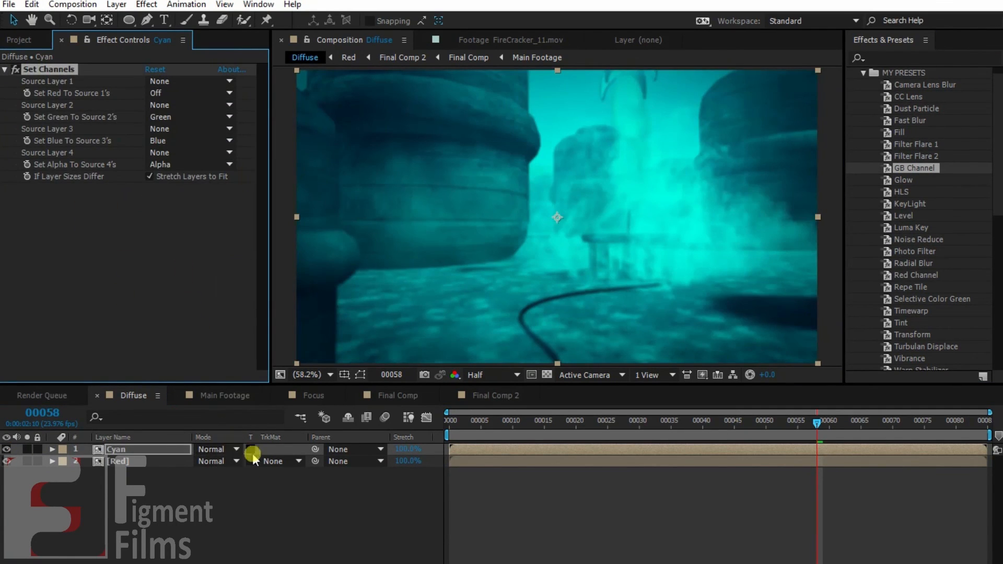
pyautogui.click(232, 461)
pyautogui.click(278, 225)
# Set the Red layer's Scale to 100.5% and inspect the colour fringing in the enlarged view at frame 17.
pyautogui.click(147, 461)
pyautogui.press('s')
pyautogui.click(216, 473)
pyautogui.write('100.5')
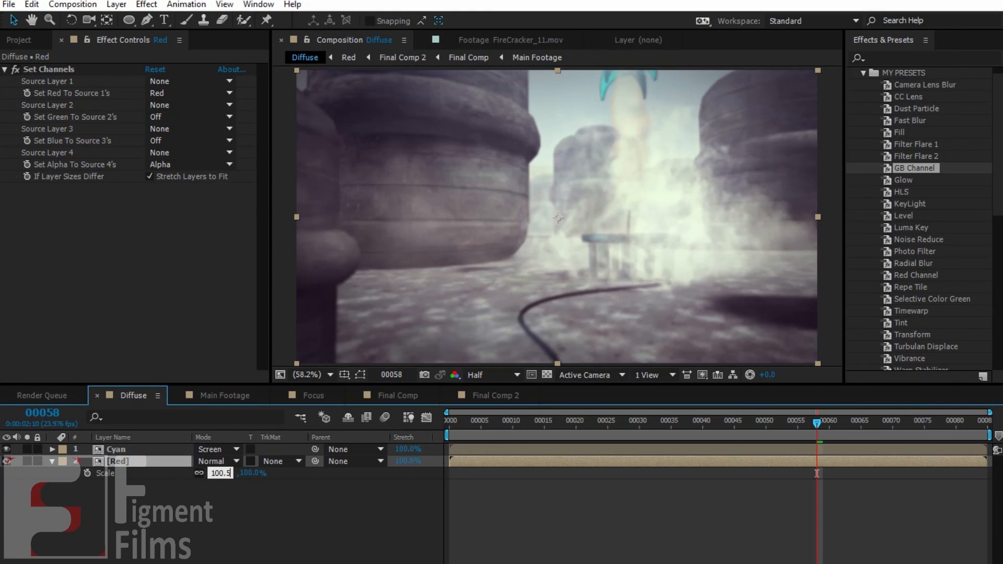
pyautogui.press('Return')
pyautogui.press('F2')
pyautogui.press('`')
pyautogui.press('`')
pyautogui.moveTo(654, 425); pyautogui.dragTo(558, 426)
pyautogui.press('`')
pyautogui.press('`')
# Set the Red layer's Scale to 100.3% and check the fringing in an enlarged preview at Full resolution.
pyautogui.click(248, 473)
pyautogui.write('100.3')
pyautogui.press('Return')
pyautogui.press('F2')
pyautogui.click(496, 375)
pyautogui.click(494, 362)
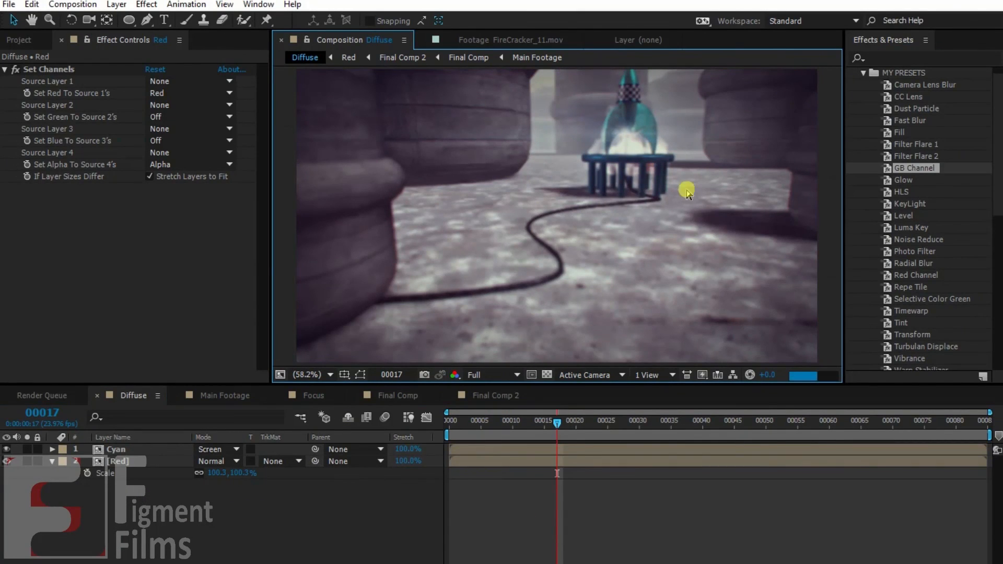
pyautogui.press('`')
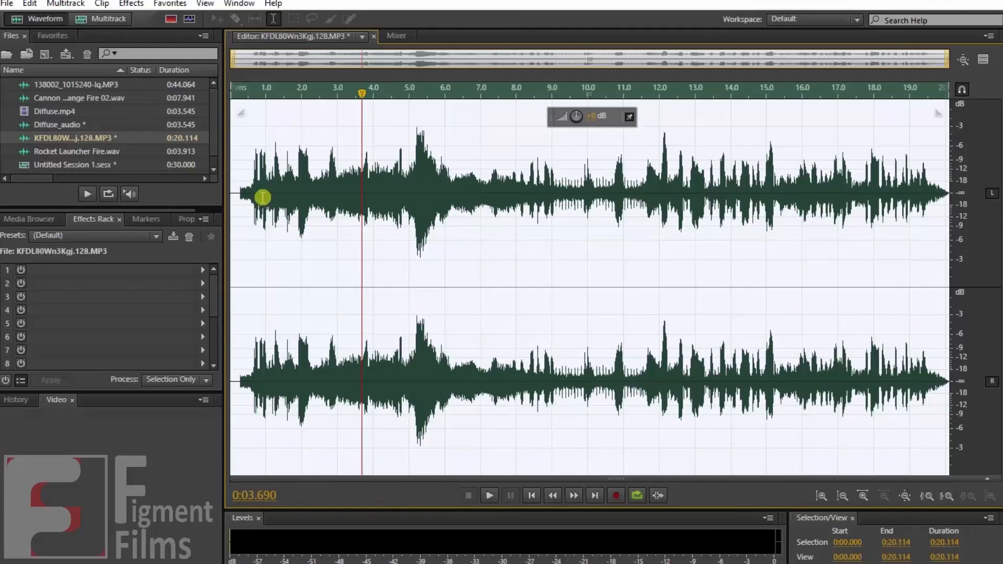
# Switch to Adobe Audition, play back the multitrack session and open the Rocket Launcher Fire clip on Track 3.
pyautogui.press('space')
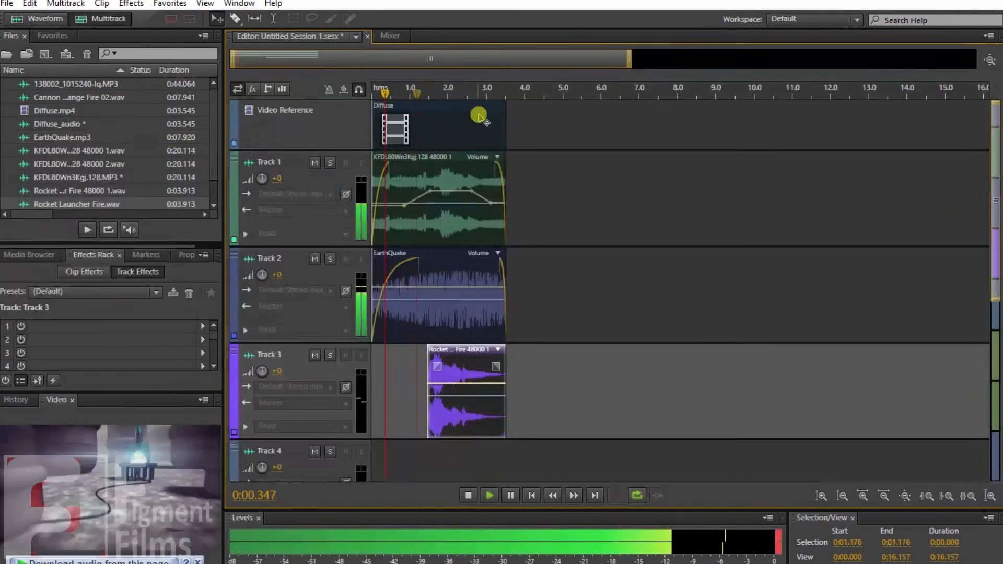
pyautogui.press('space')
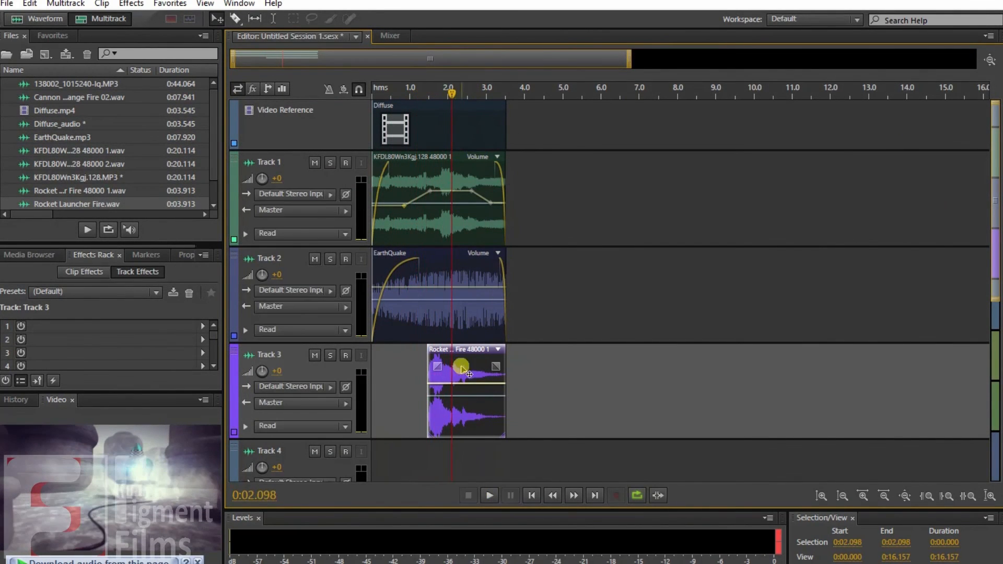
pyautogui.click(467, 352)
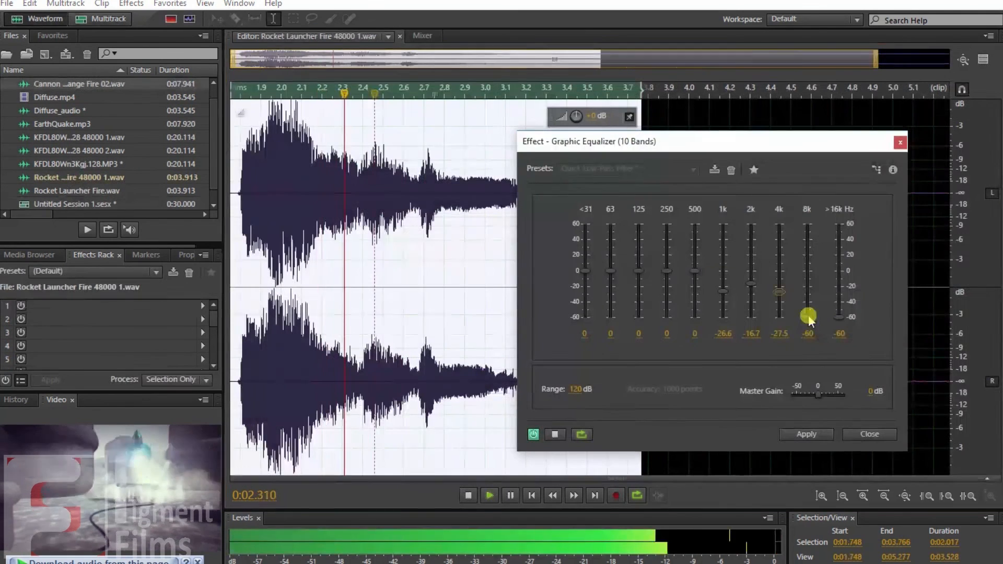
# Set the Graphic Equalizer bands to 21.7 (250), 10.8 (500), -9.5 (1k), -27.5 (8k) and -23 (>16k), and boost bands 63 and 125.
pyautogui.moveTo(807, 316); pyautogui.dragTo(839, 290)
pyautogui.moveTo(724, 291); pyautogui.dragTo(724, 277)
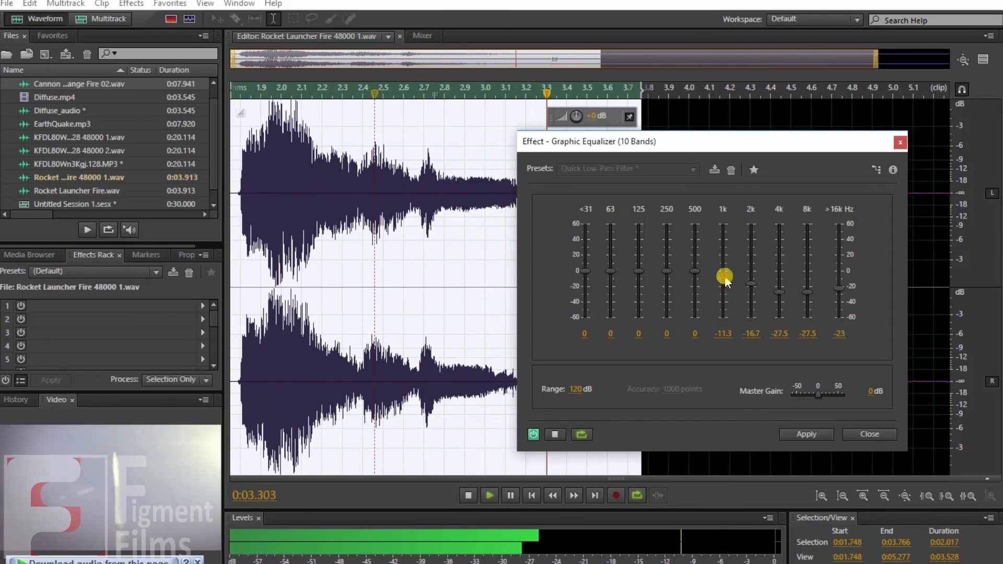
pyautogui.moveTo(610, 271); pyautogui.dragTo(700, 263)
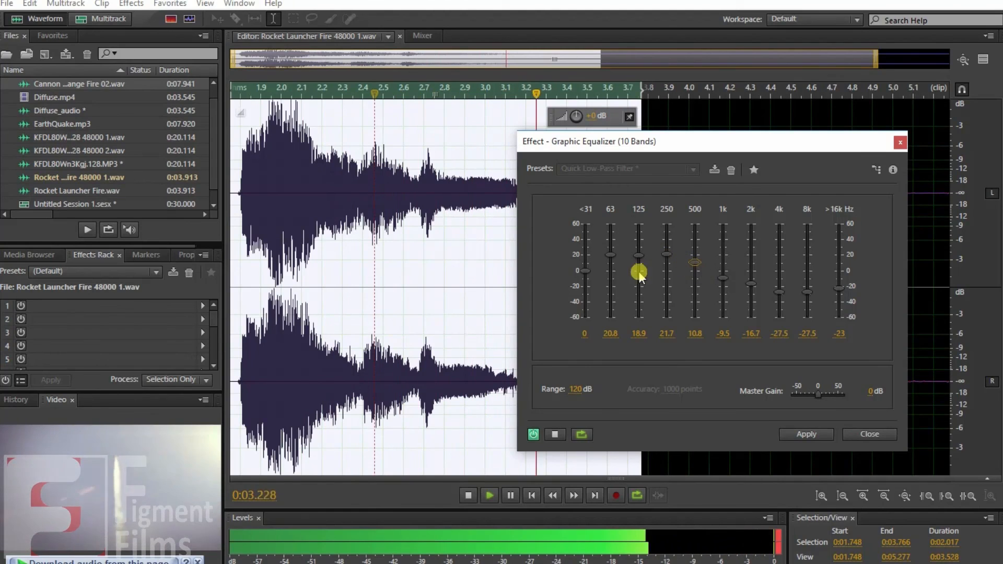
pyautogui.moveTo(610, 255); pyautogui.dragTo(640, 245)
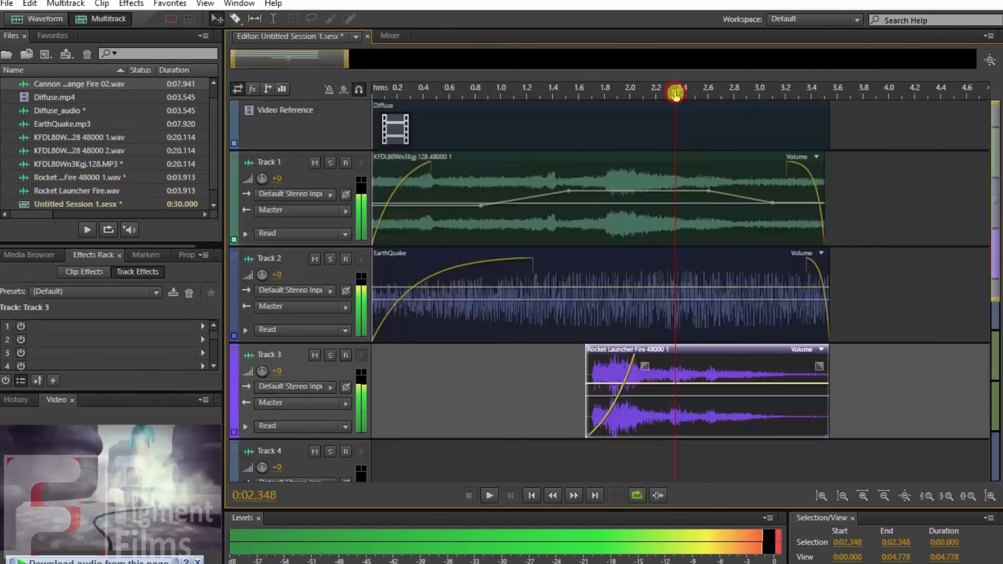
# Scrub the session around 2.2 s and shift the Rocket Launcher Fire clip on Track 3 slightly later in time.
pyautogui.moveTo(675, 93); pyautogui.dragTo(655, 93)
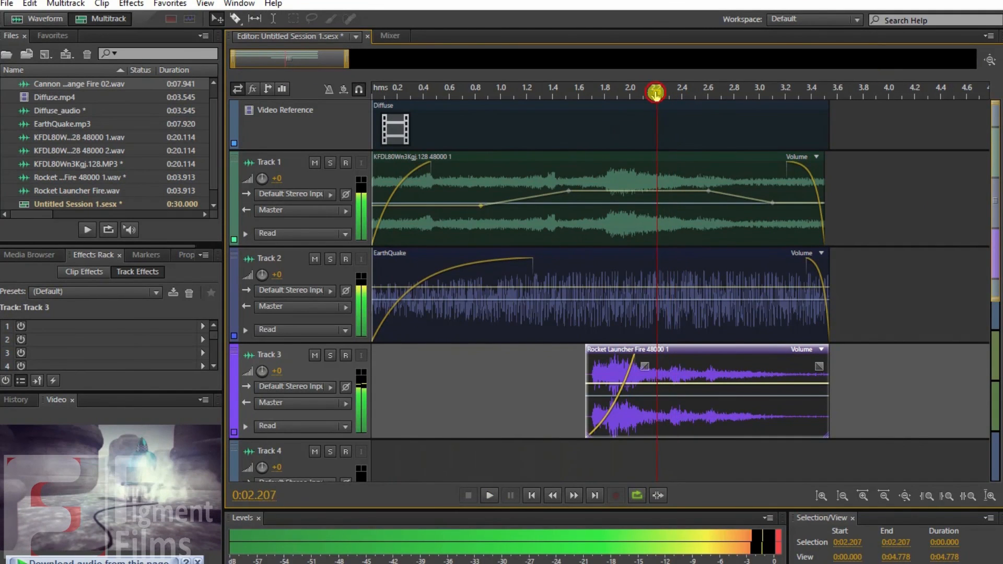
pyautogui.moveTo(680, 350); pyautogui.dragTo(715, 345)
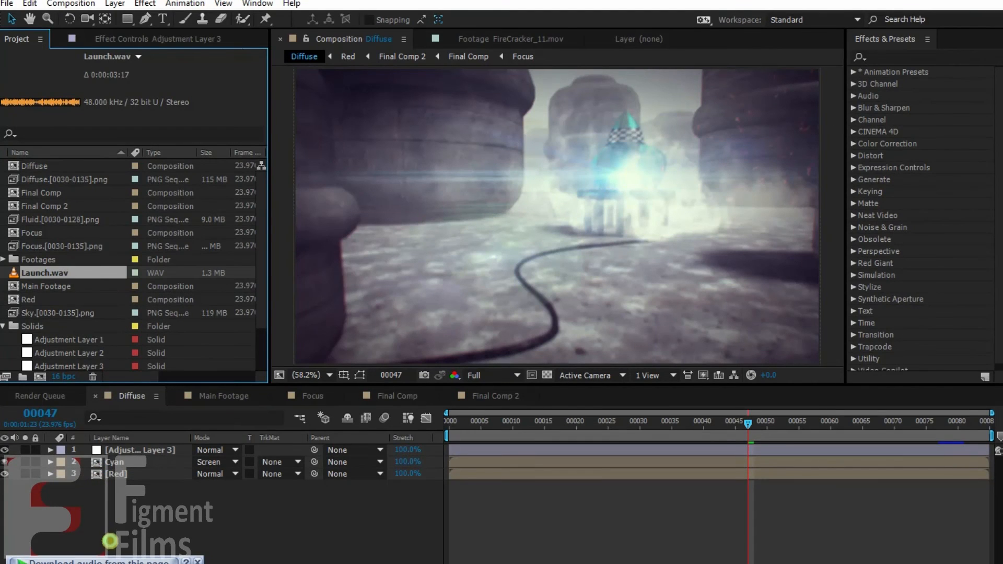
# Switch to After Effects and add Launch.wav to the Diffuse composition as the lowest layer, beneath Red.
pyautogui.moveTo(110, 541); pyautogui.dragTo(111, 539)
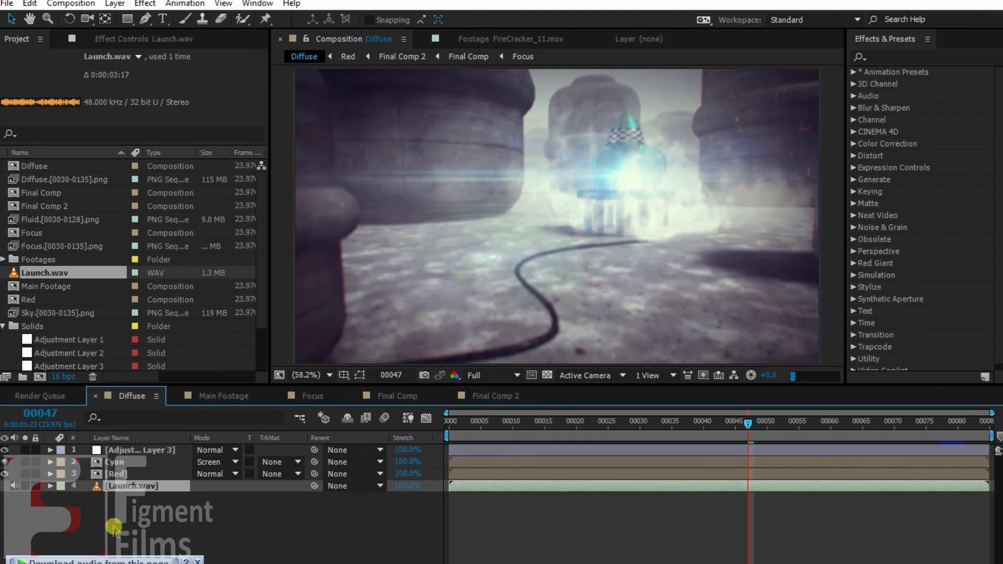